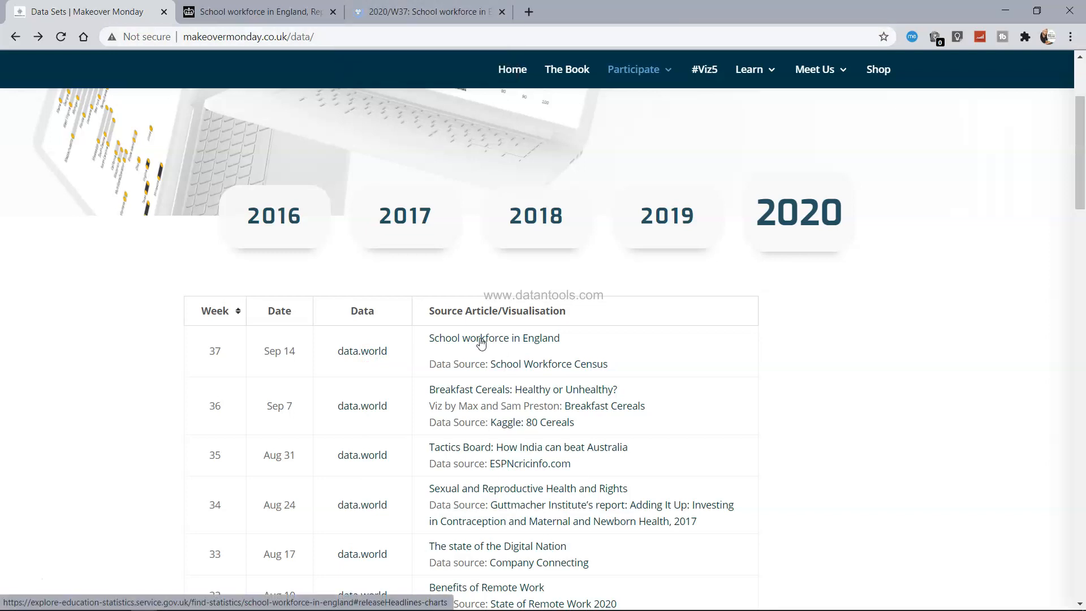
Open the week 37 source article "School workforce in England" and review its headline chart and section topics
click(480, 342)
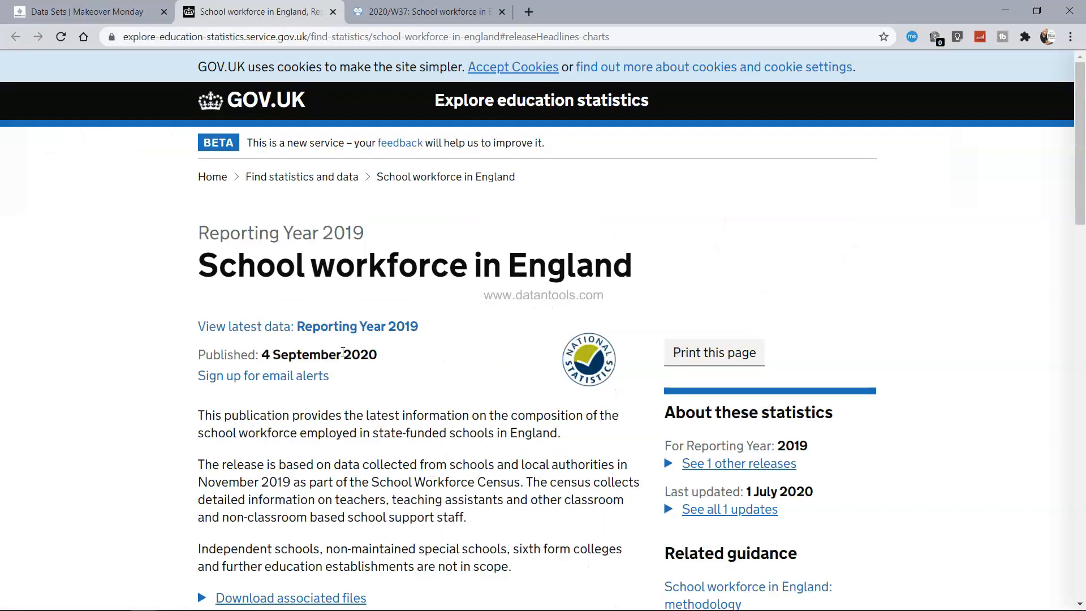
drag(199, 264, 593, 265)
scroll(582, 249, down, 3)
scroll(582, 249, down, 3)
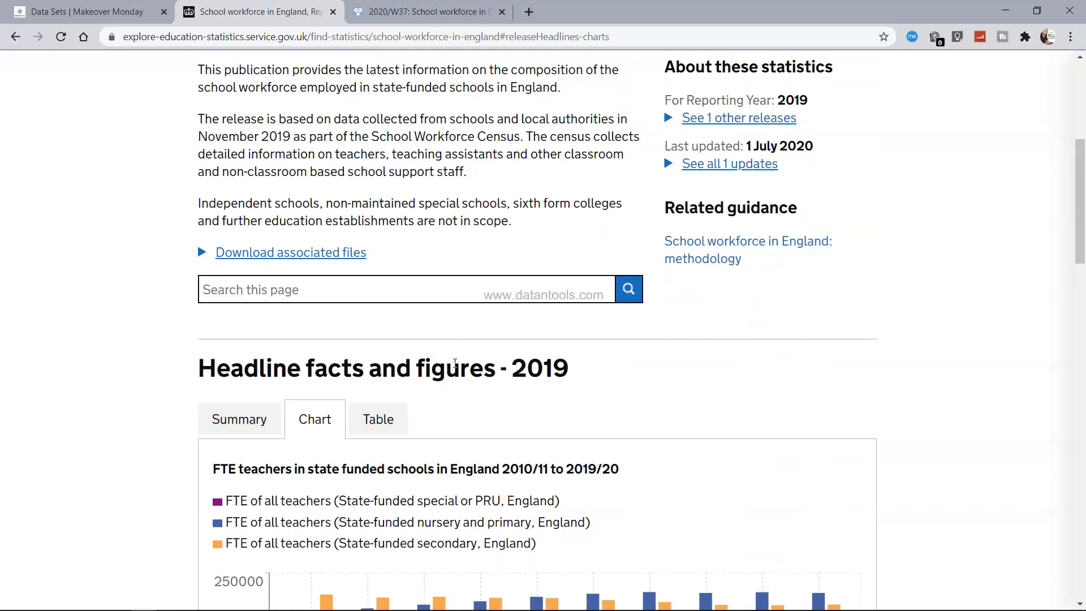
scroll(458, 333, down, 3)
mouse_move(494, 458)
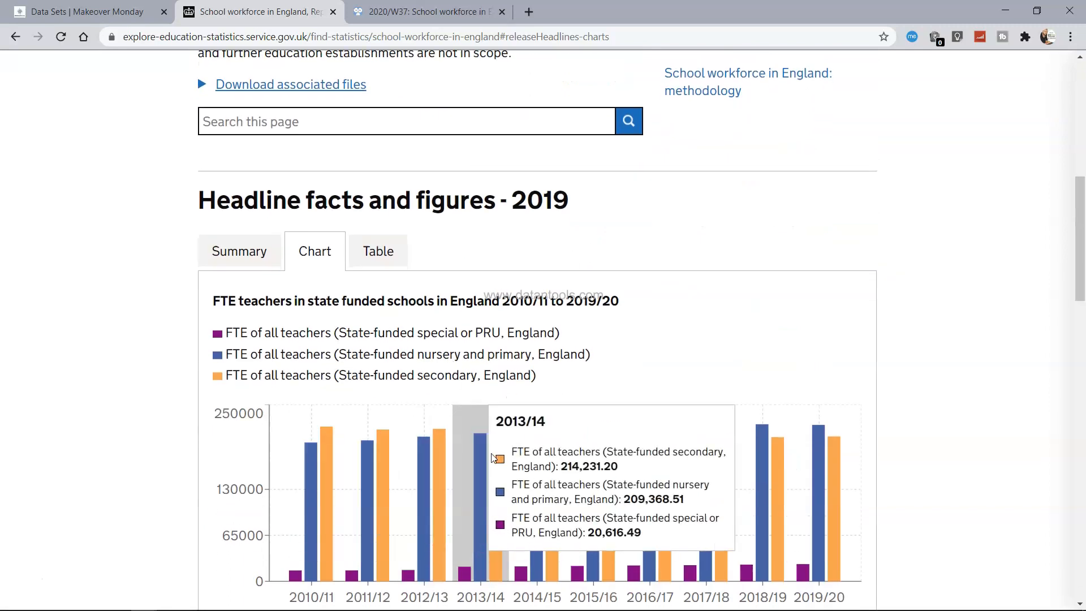
scroll(494, 458, down, 1)
scroll(476, 436, down, 3)
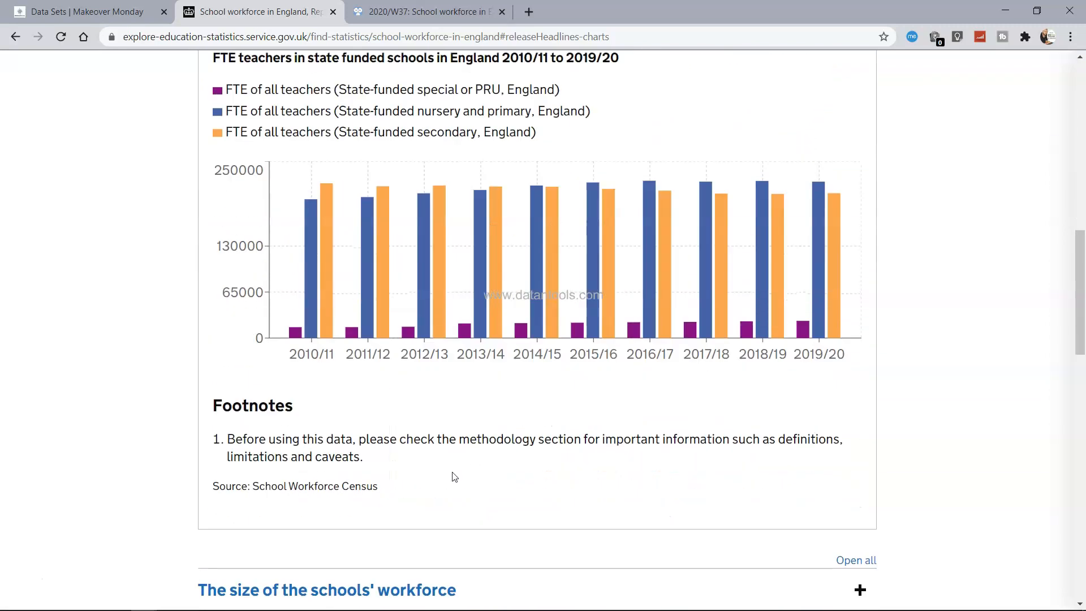
scroll(453, 477, down, 4)
scroll(453, 478, down, 15)
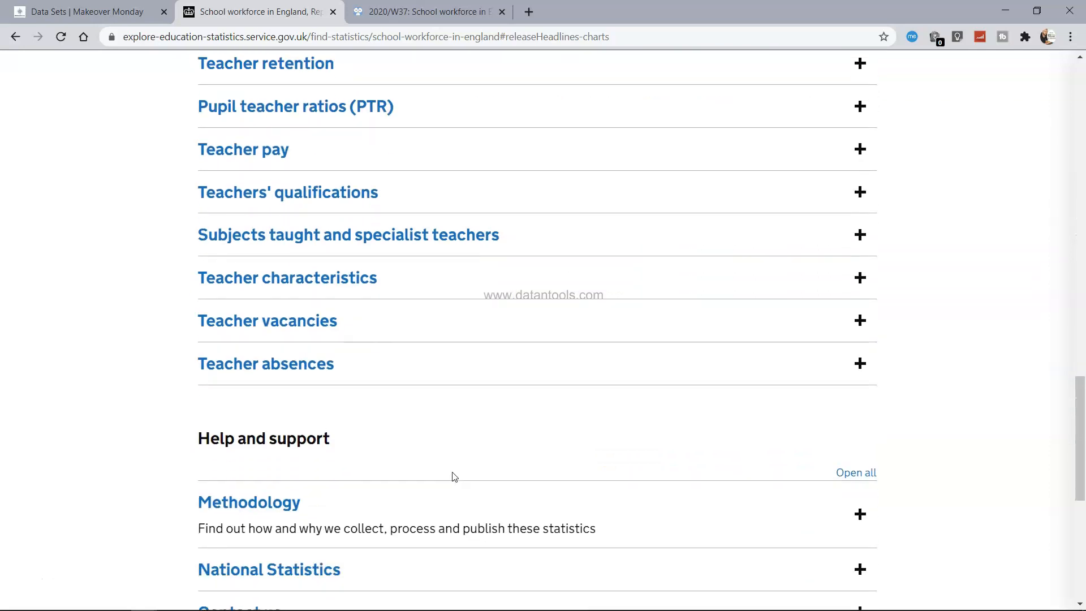
scroll(453, 478, up, 7)
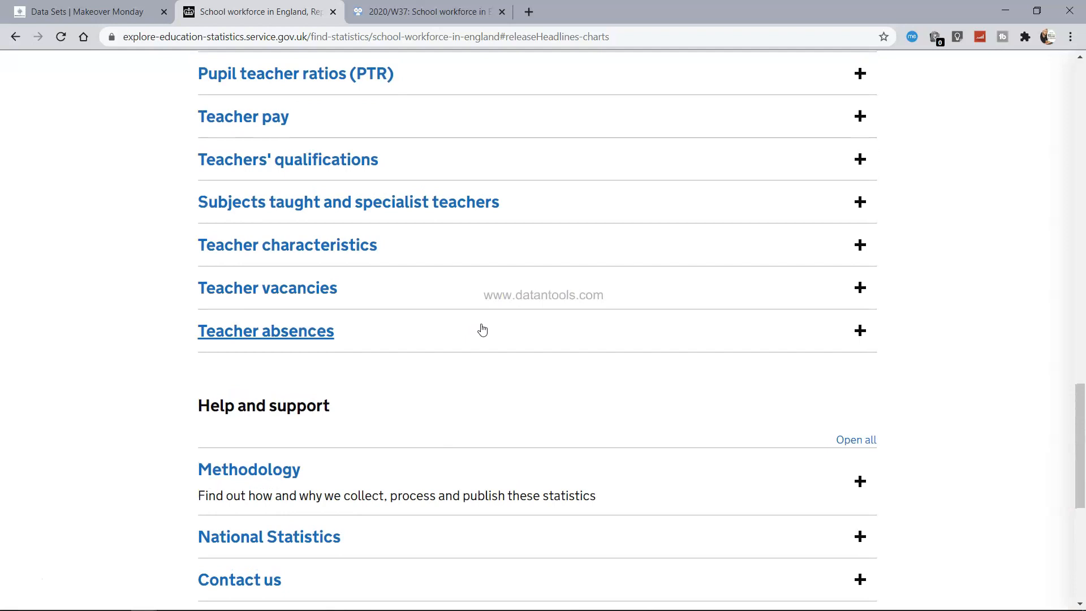
Switch to the 2020/W37 dataset page on data.world and expand its summary to examine the original visualization
click(424, 12)
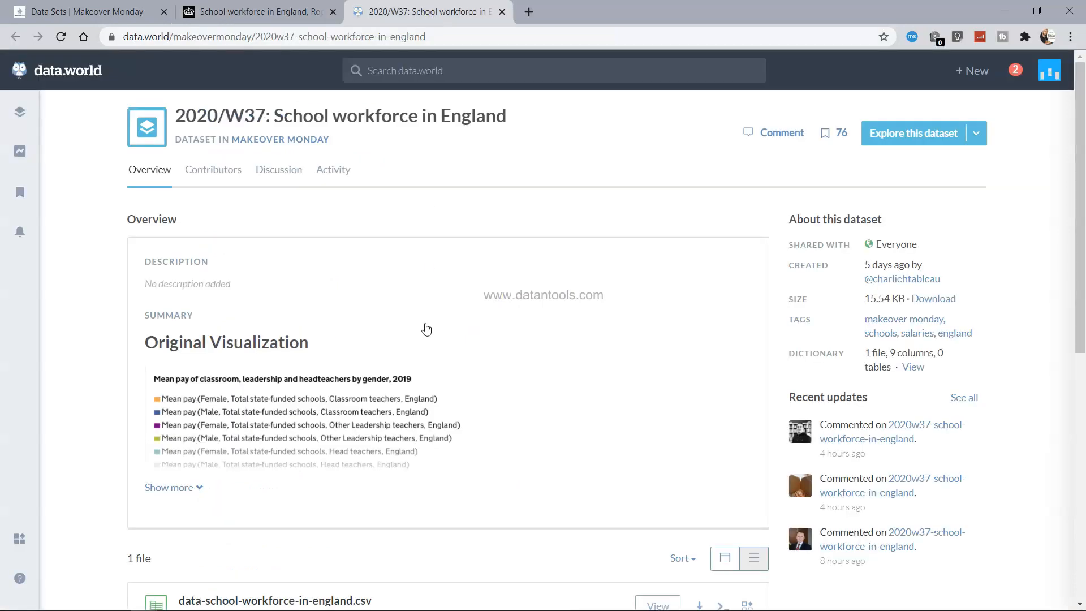
click(194, 485)
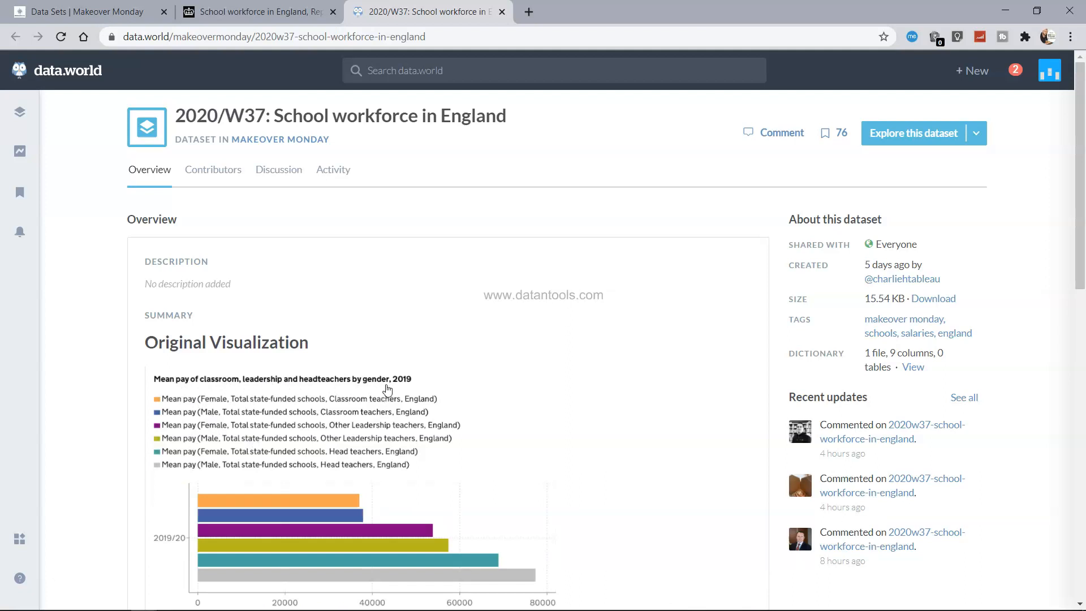
scroll(404, 388, down, 3)
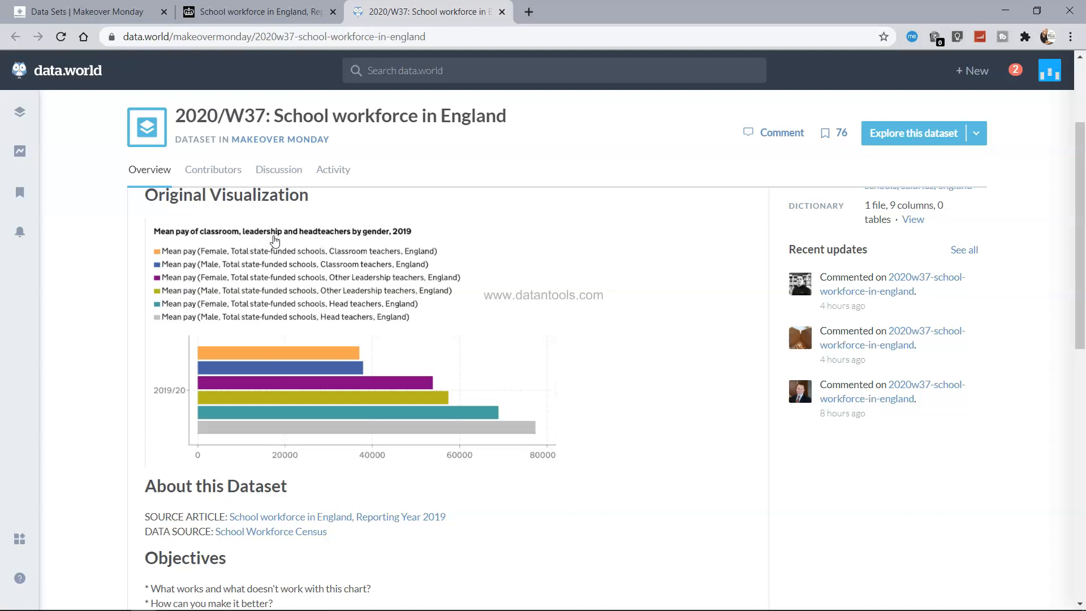
Examine all columns in the preview of data-school-workforce-in-england.csv, from location through to the average mean
scroll(274, 240, down, 9)
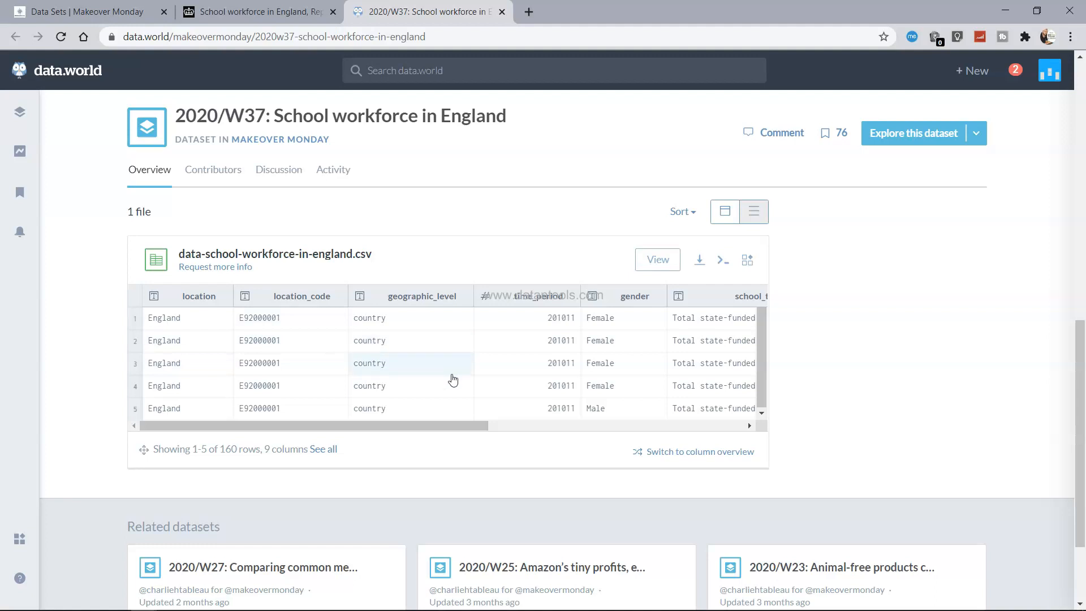
scroll(453, 379, right, 2)
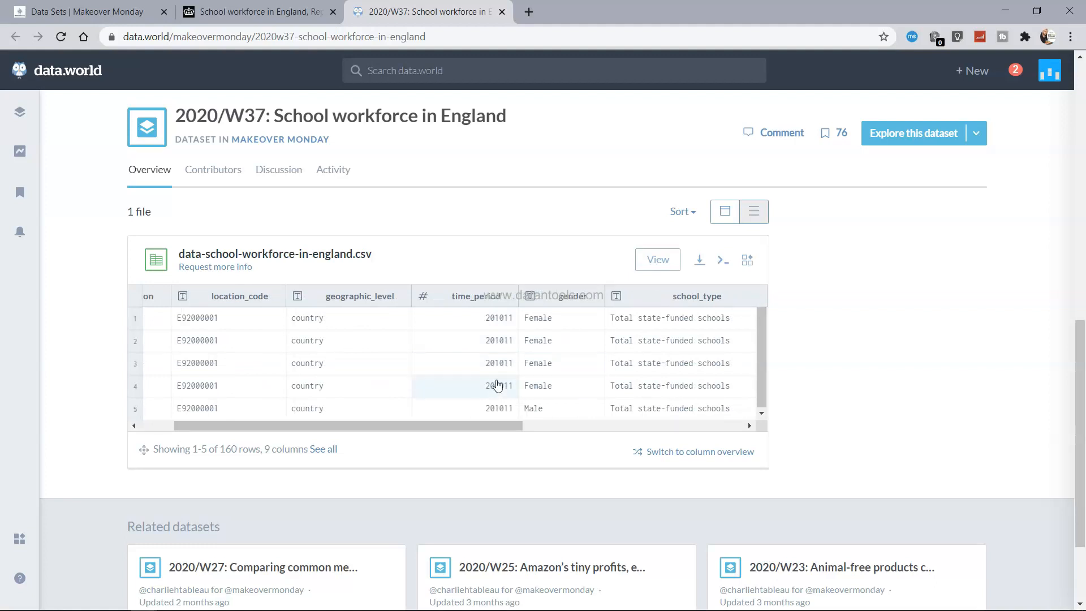
scroll(563, 366, right, 1)
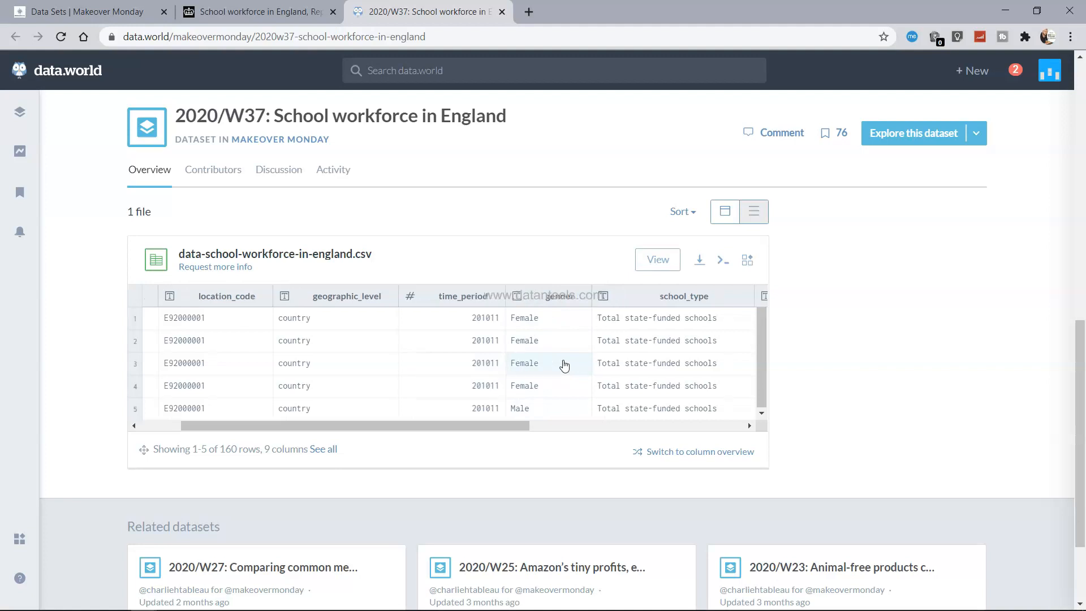
scroll(564, 366, right, 2)
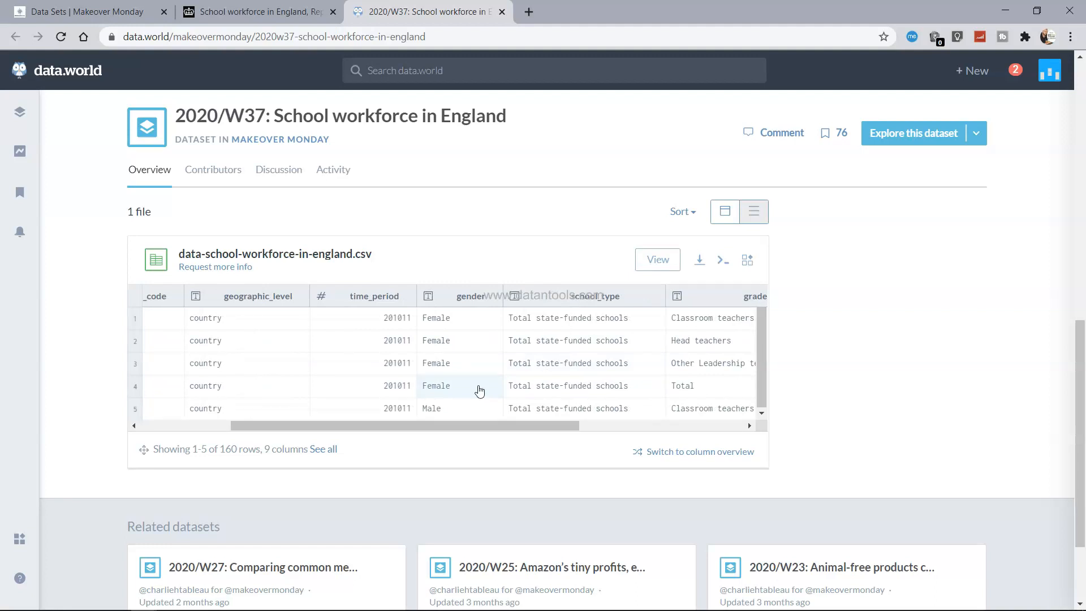
scroll(537, 348, right, 3)
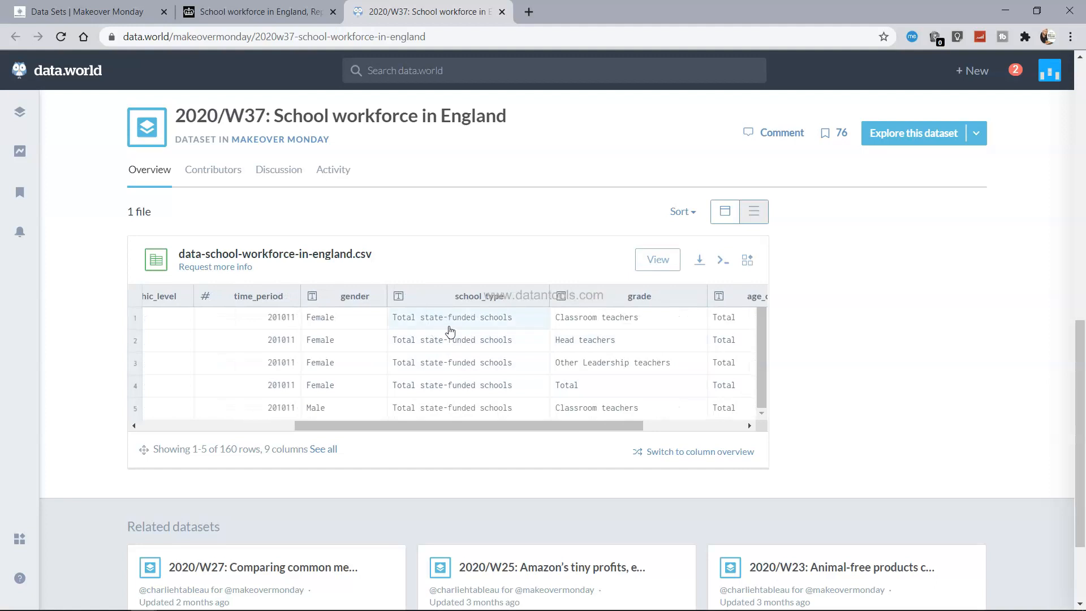
scroll(475, 390, down, 2)
scroll(475, 390, up, 4)
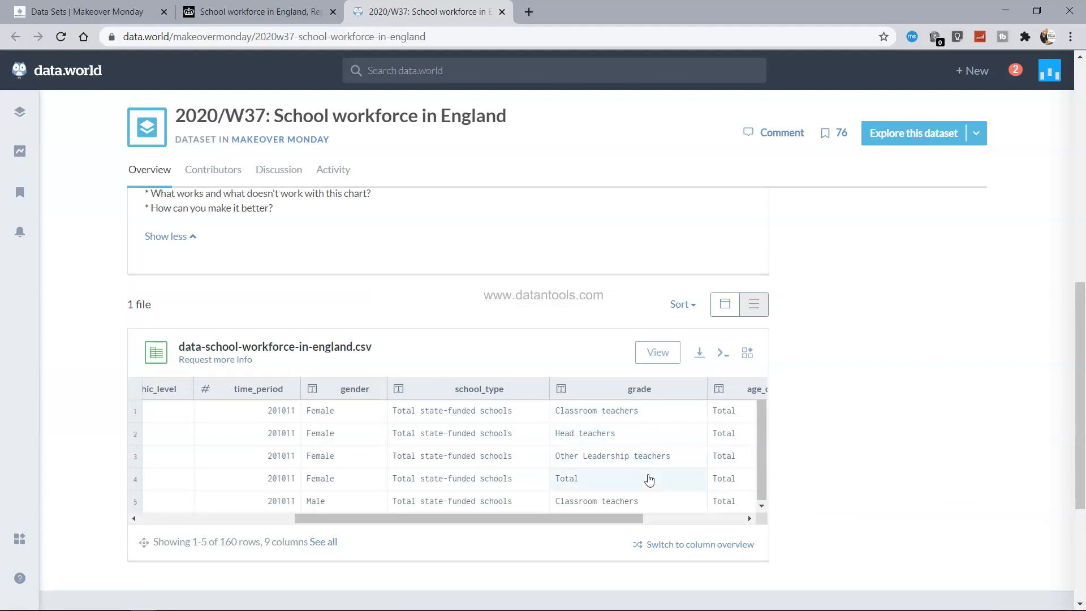
drag(608, 514, 688, 513)
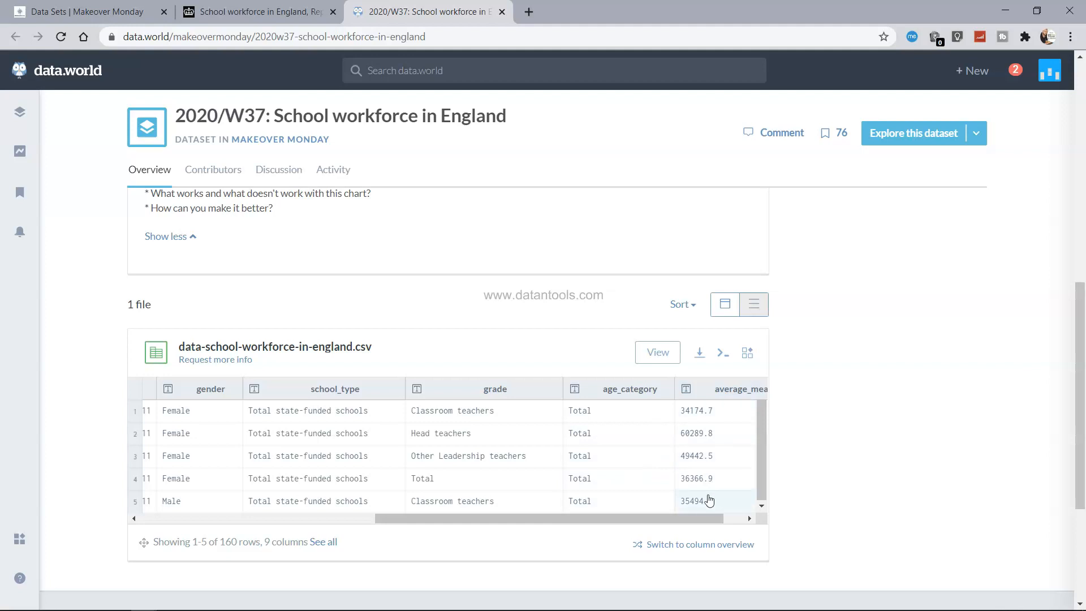
drag(699, 517, 751, 508)
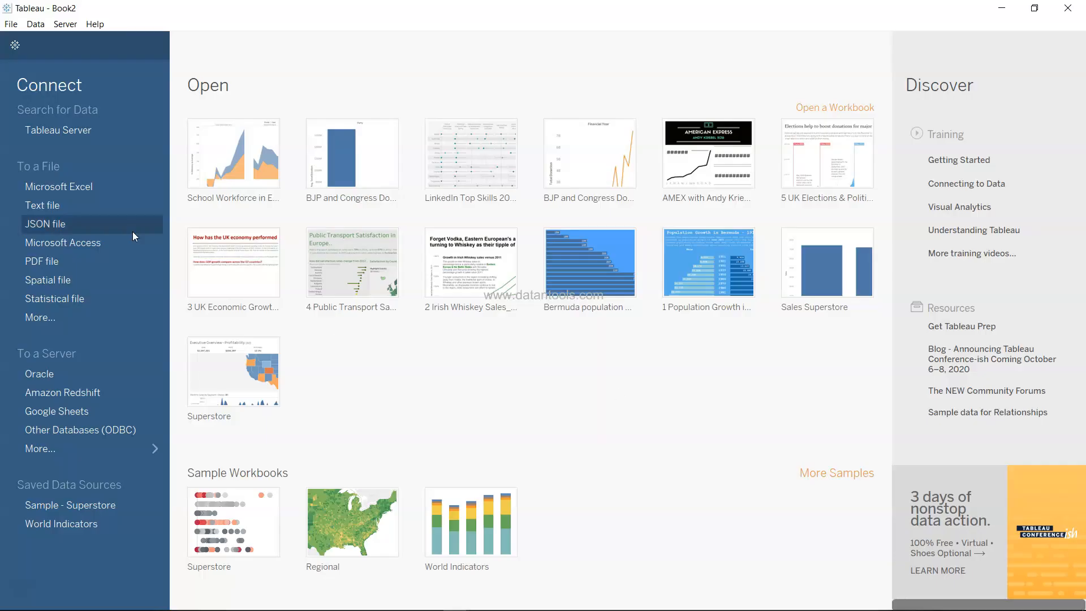
Switch to Tableau and connect to the text file data-school-workforce-in-england.csv
click(116, 207)
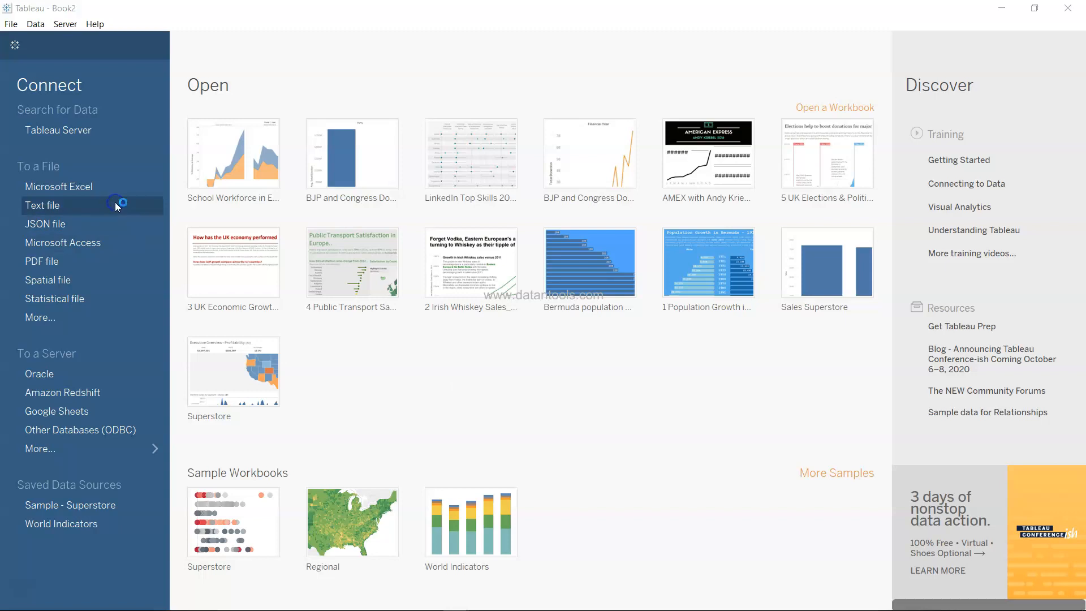
drag(673, 51, 288, 97)
double_click(342, 188)
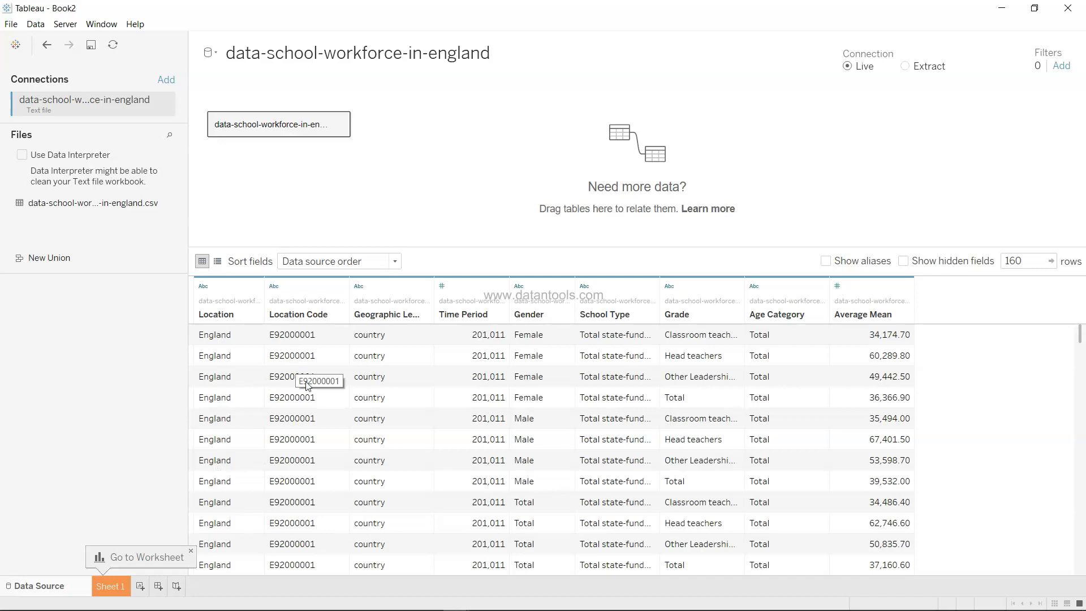
Hide the Location, Location Code and Geographic Level fields in the data source grid
mouse_move(1080, 336)
mouse_down()
mouse_move(1081, 575)
mouse_move(1080, 333)
mouse_up()
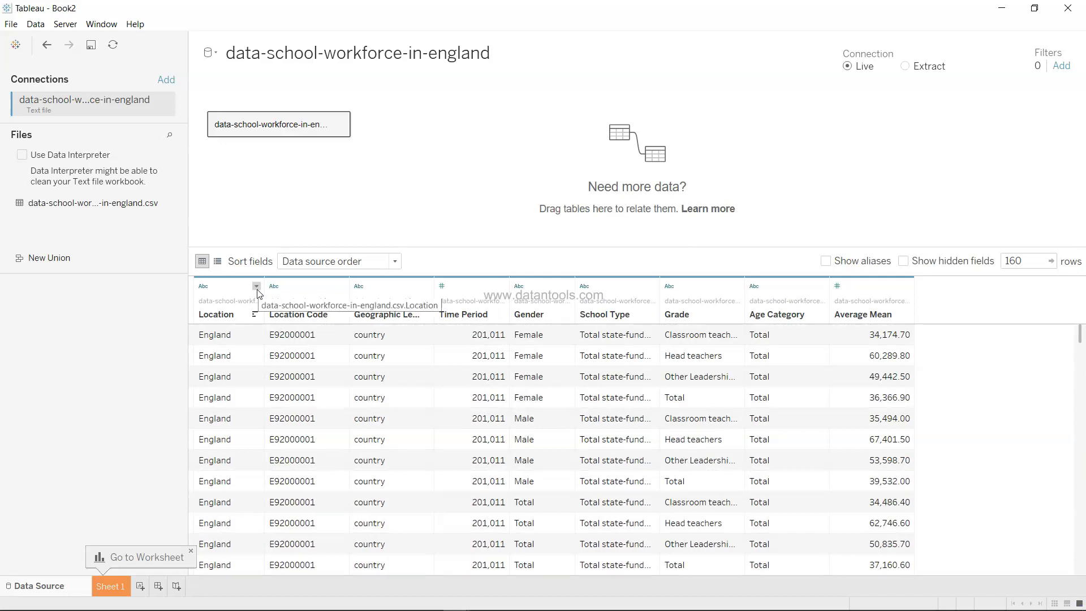
click(256, 286)
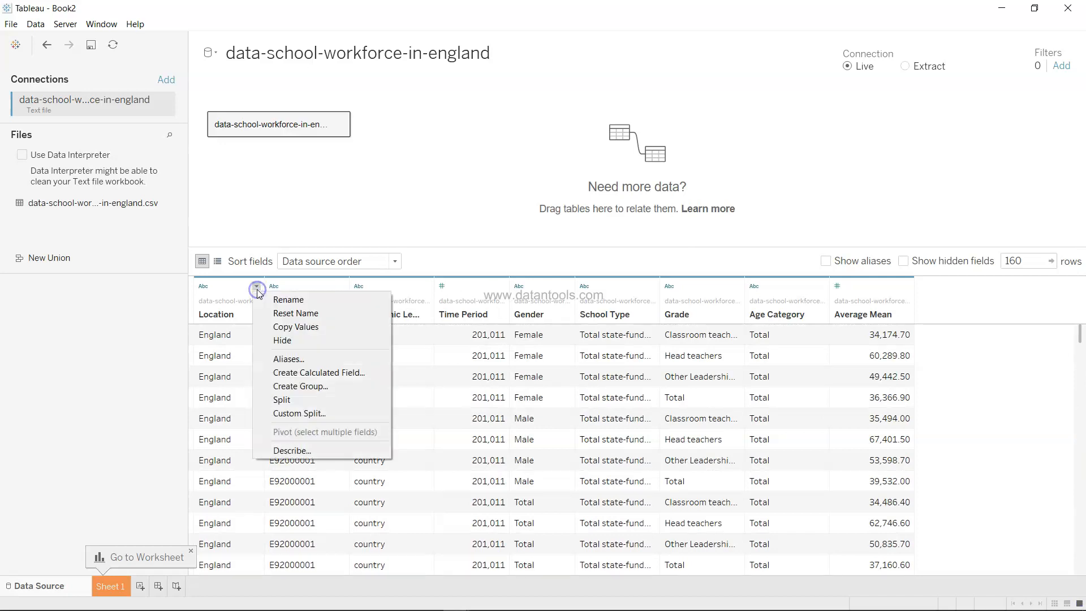
click(323, 341)
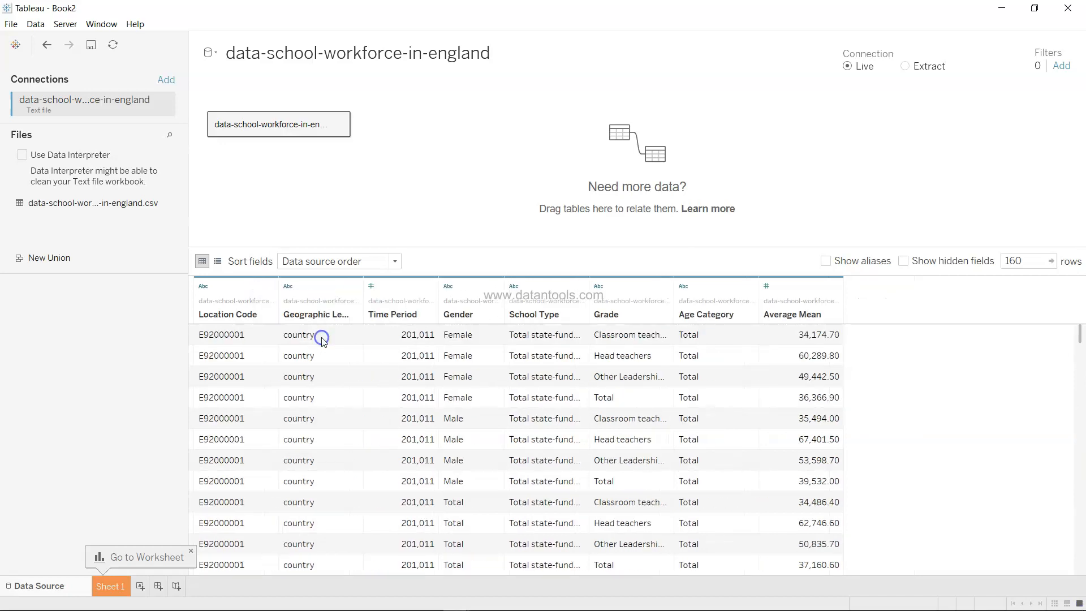
click(271, 287)
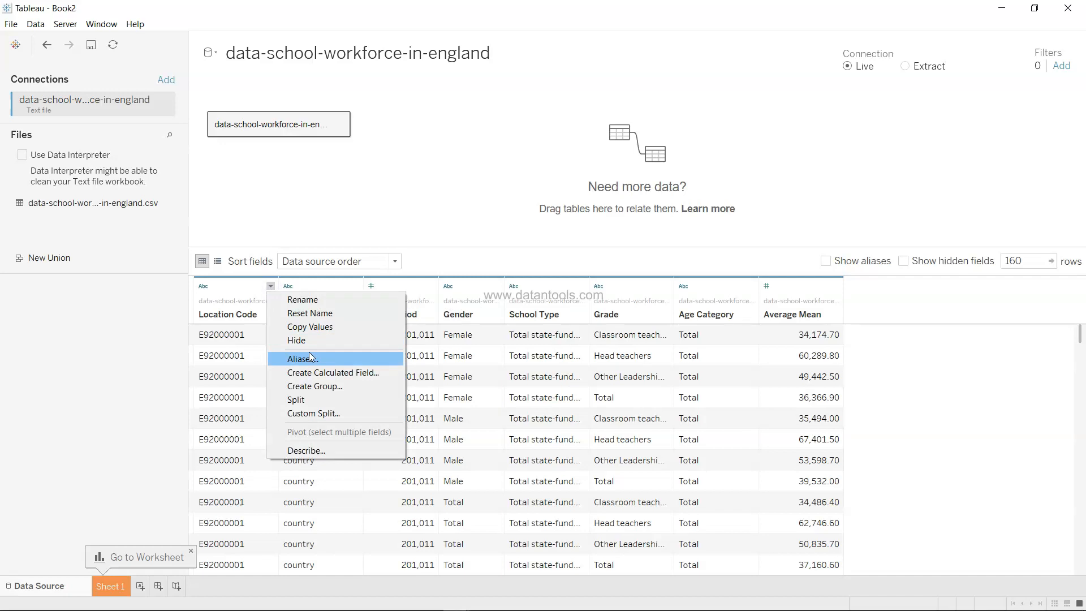
click(348, 340)
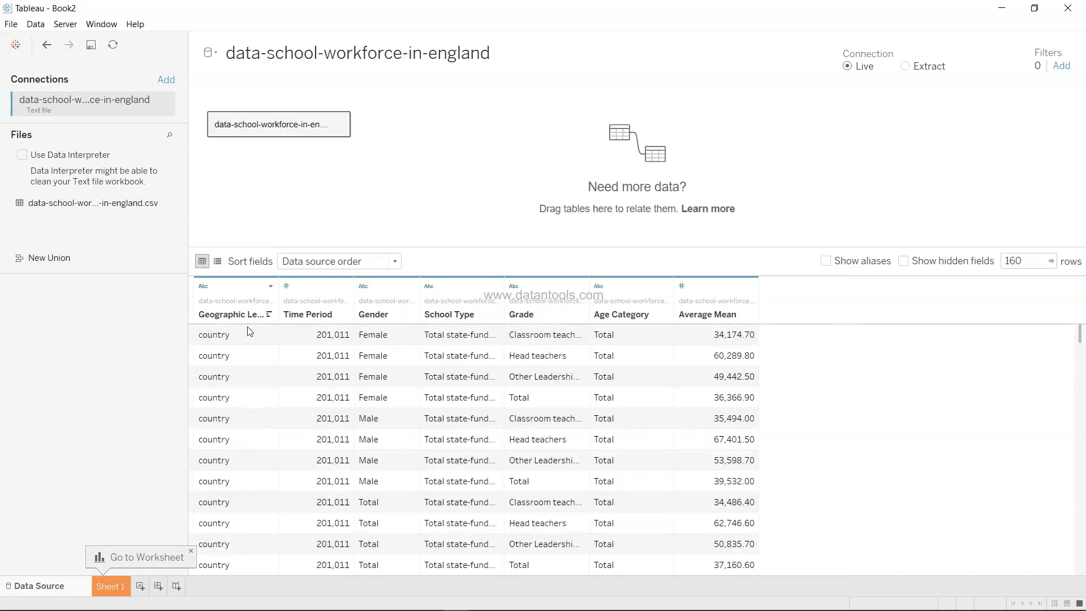
click(270, 286)
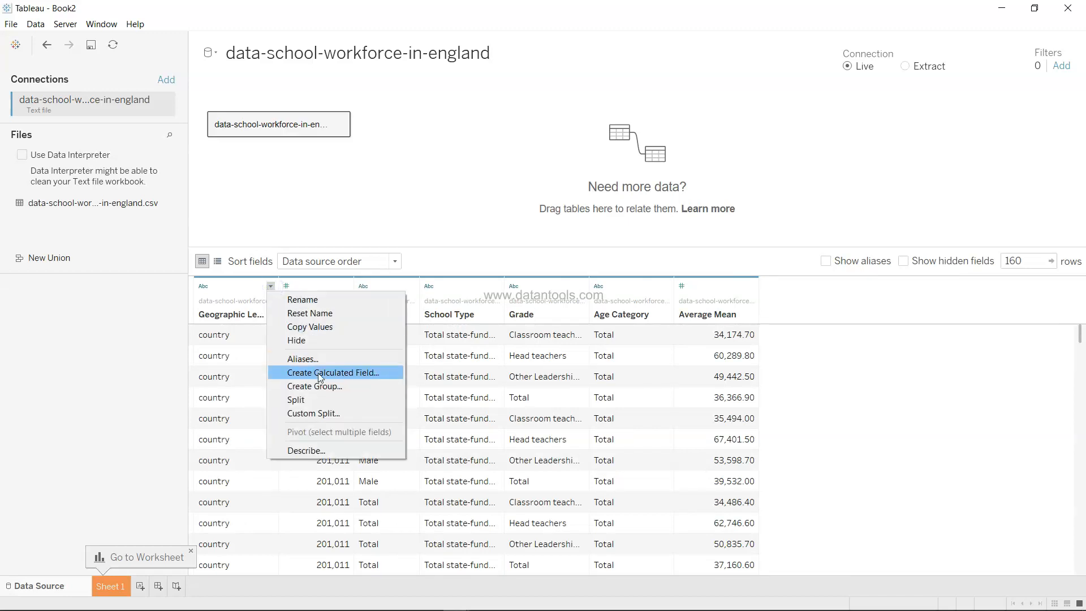
click(330, 340)
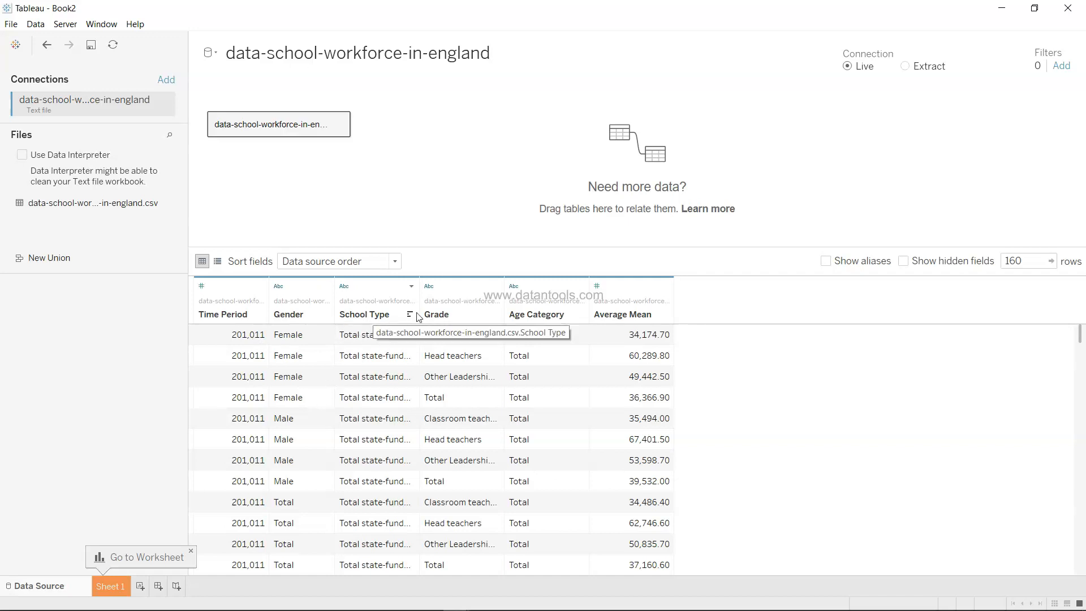
Widen the School Type column to read its full values, and hide the School Type and Age Category fields
drag(419, 302, 578, 302)
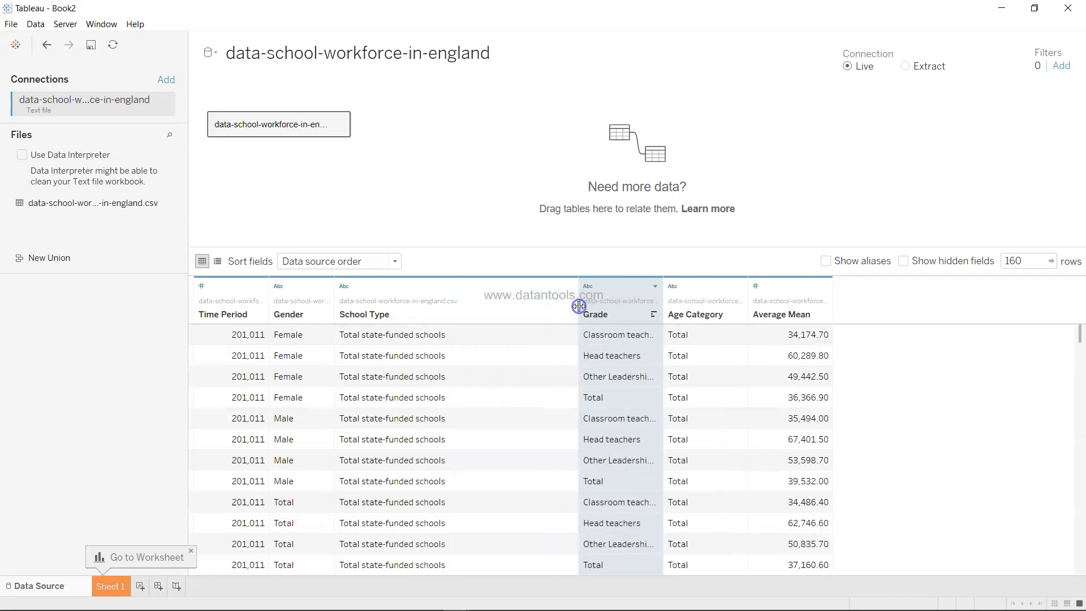
drag(1082, 339, 1076, 281)
click(570, 285)
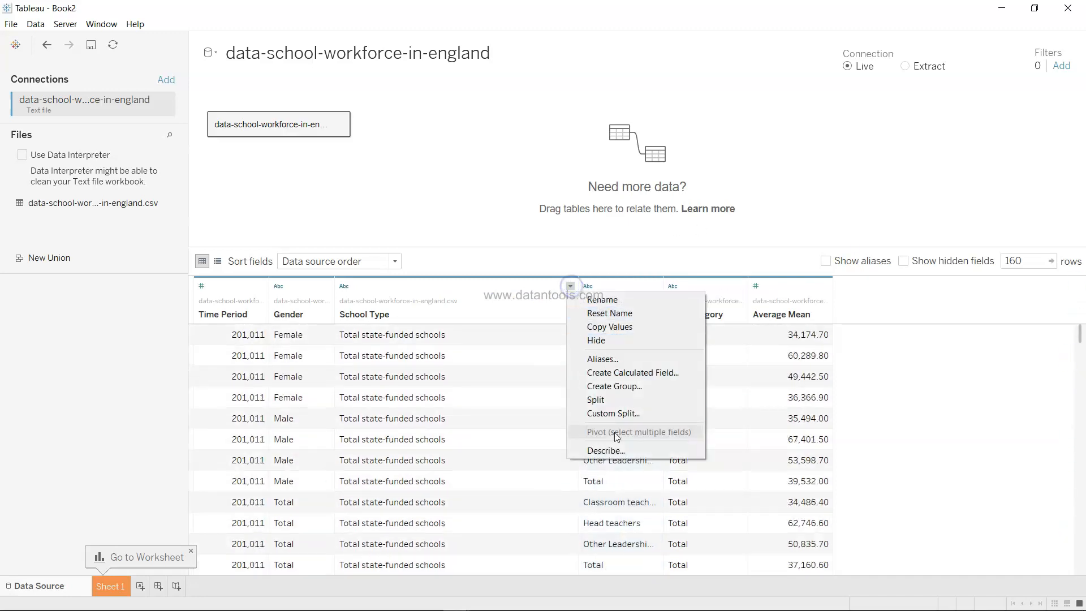
click(610, 339)
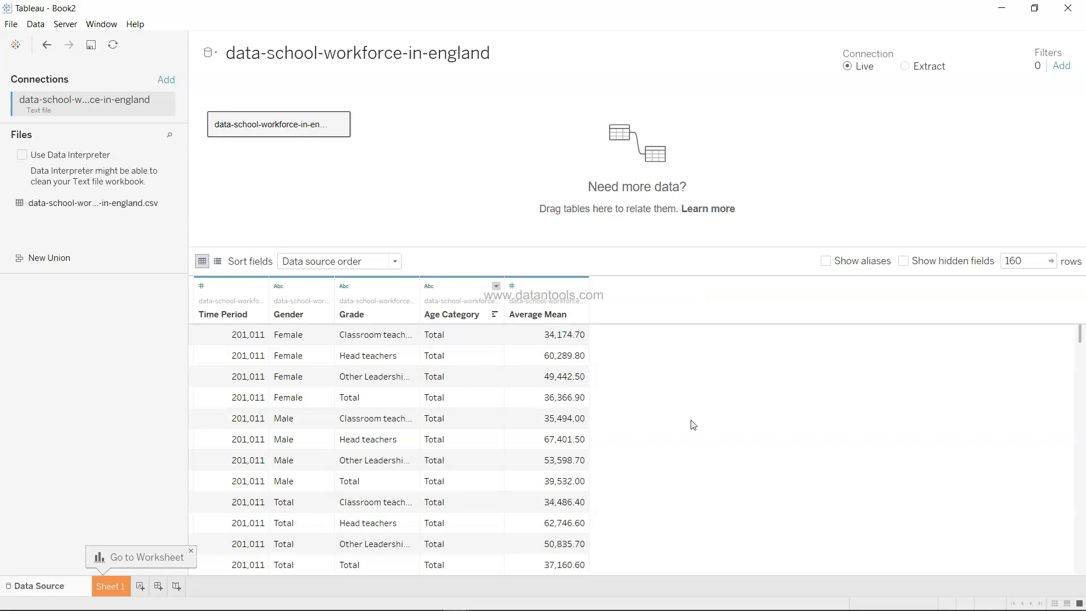
mouse_move(1081, 345)
mouse_down()
mouse_move(1077, 525)
mouse_move(1081, 335)
mouse_up()
click(496, 285)
click(548, 341)
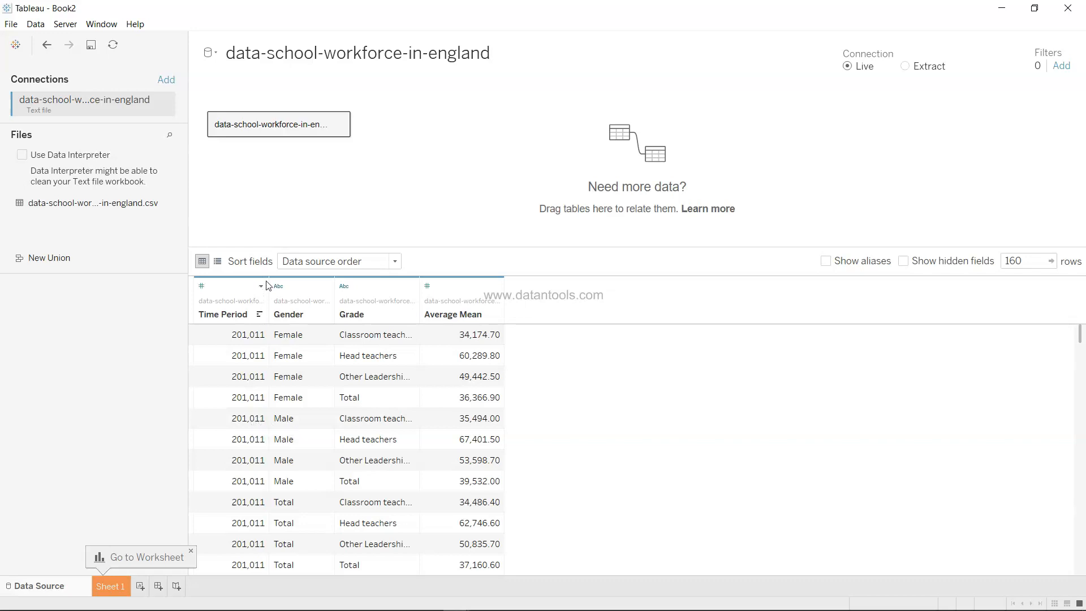
Try to create a calculated field named Year from Time Period with the formula Left([Time Period],4)
scroll(249, 461, down, 12)
scroll(248, 462, down, 20)
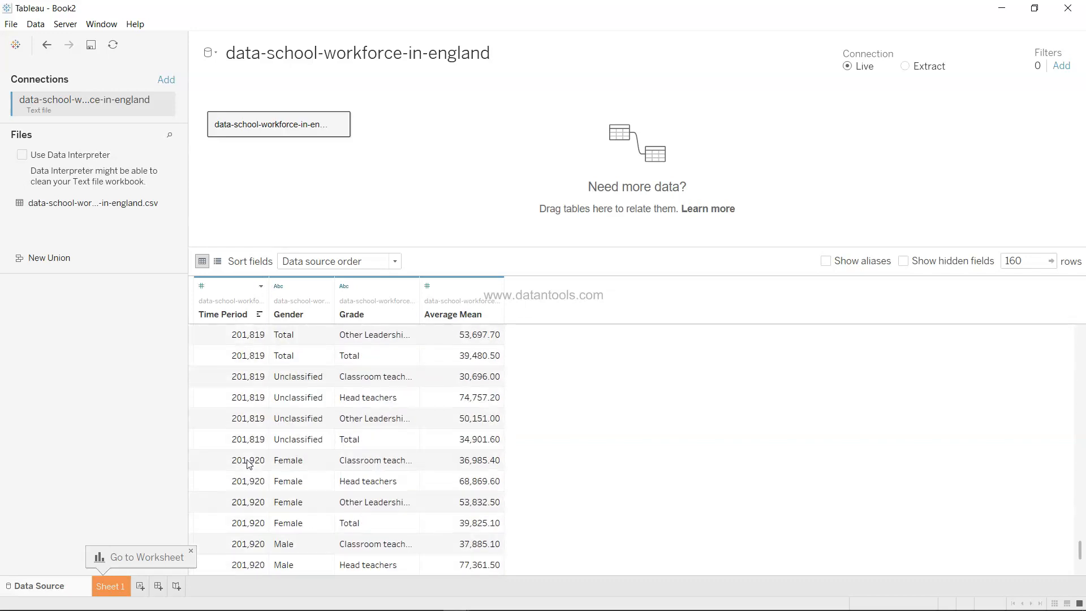
scroll(240, 535, up, 20)
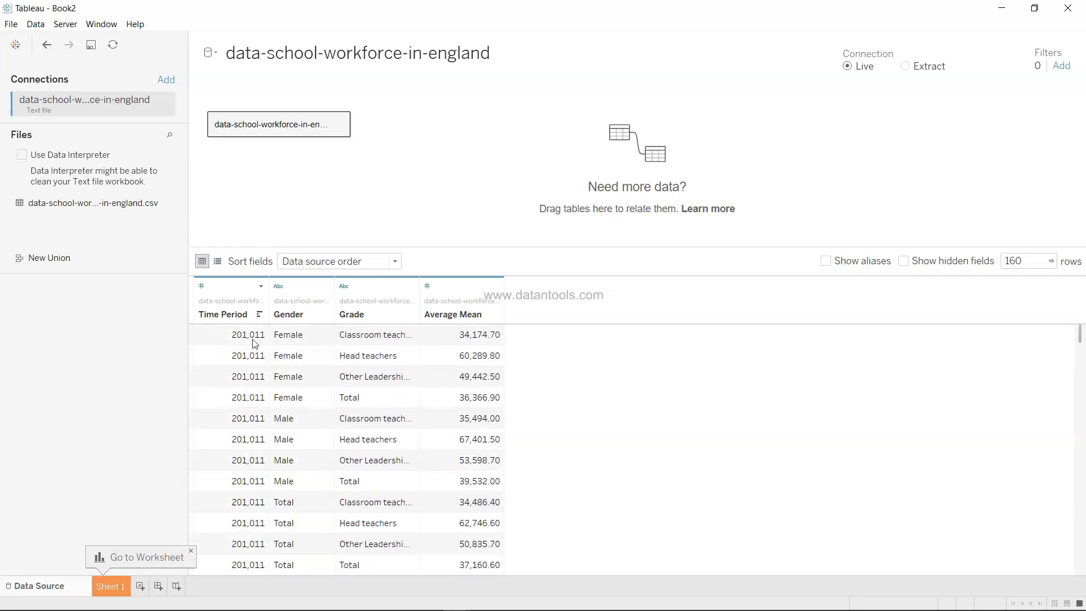
click(260, 287)
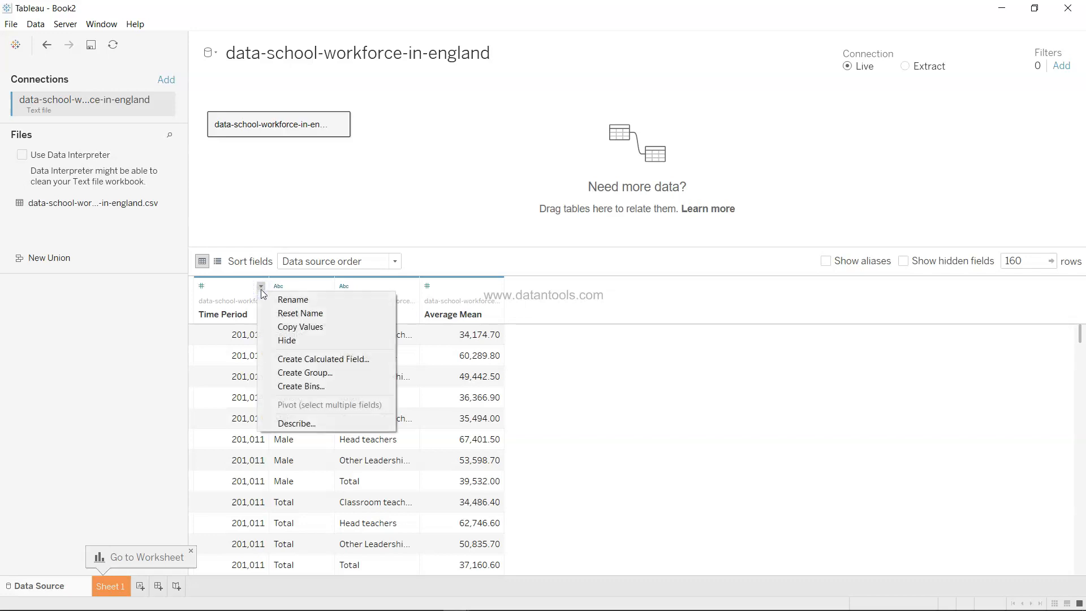
click(307, 359)
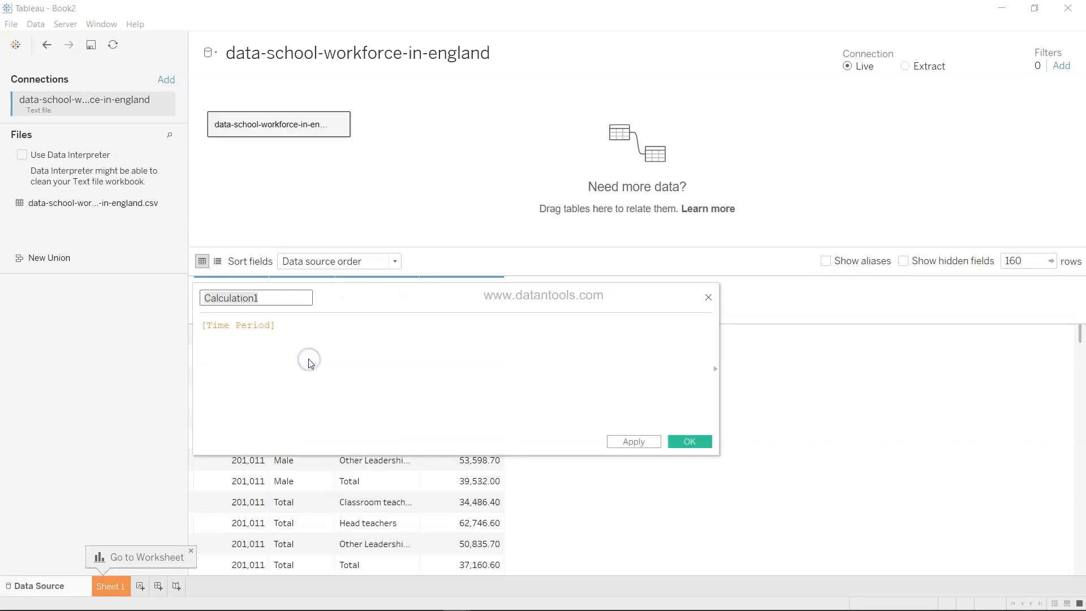
text(Year)
key(Tab)
key(Home)
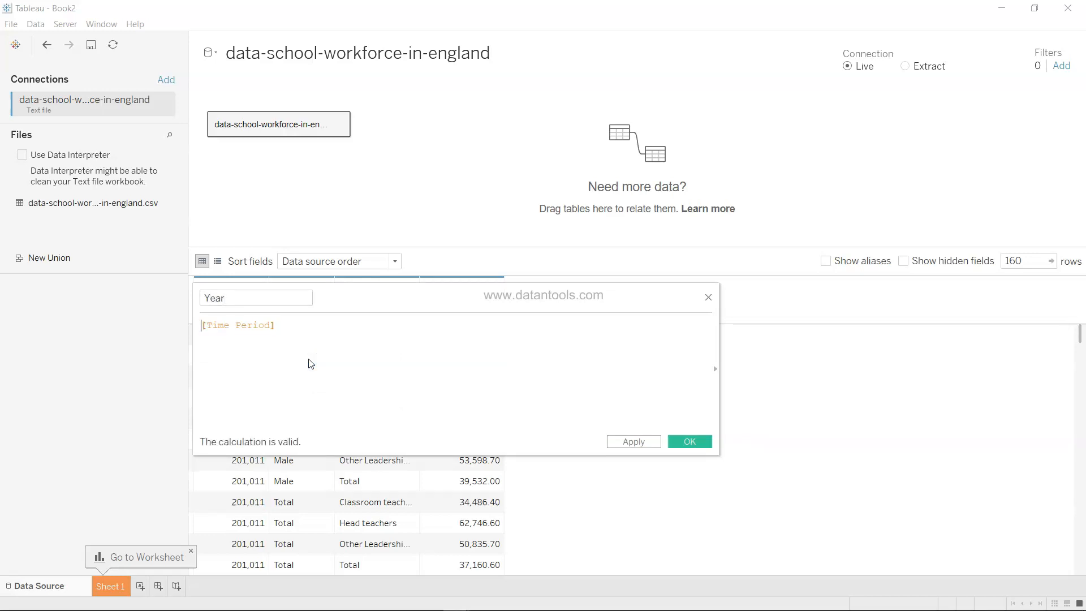
text(Left()
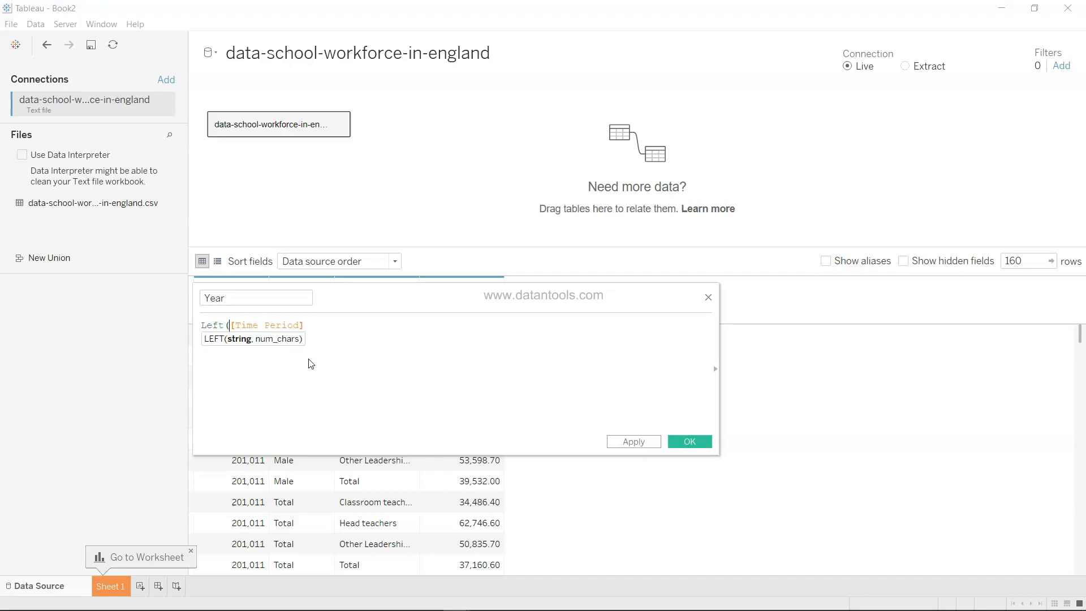
text(,4))
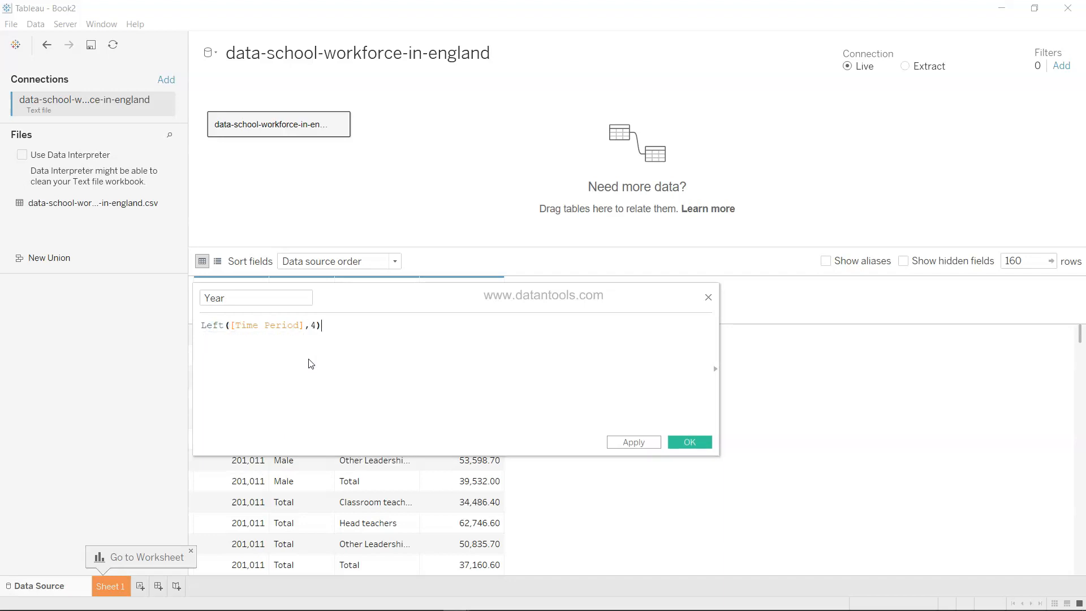
Move the calculation editor aside and review the Time Period values down to the last row
drag(407, 297, 658, 335)
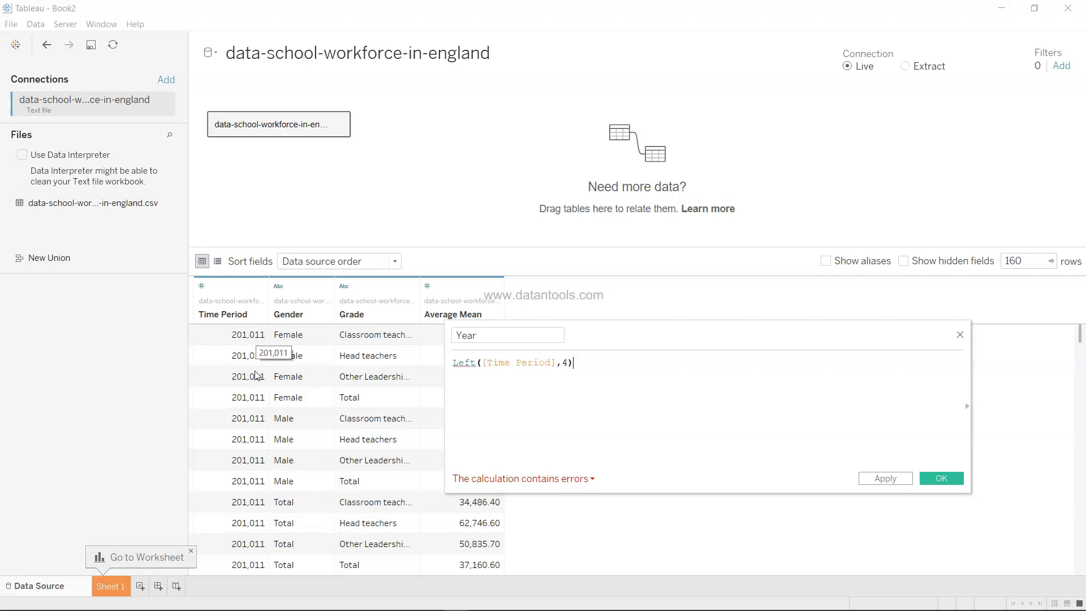
scroll(257, 494, down, 10)
scroll(257, 494, down, 15)
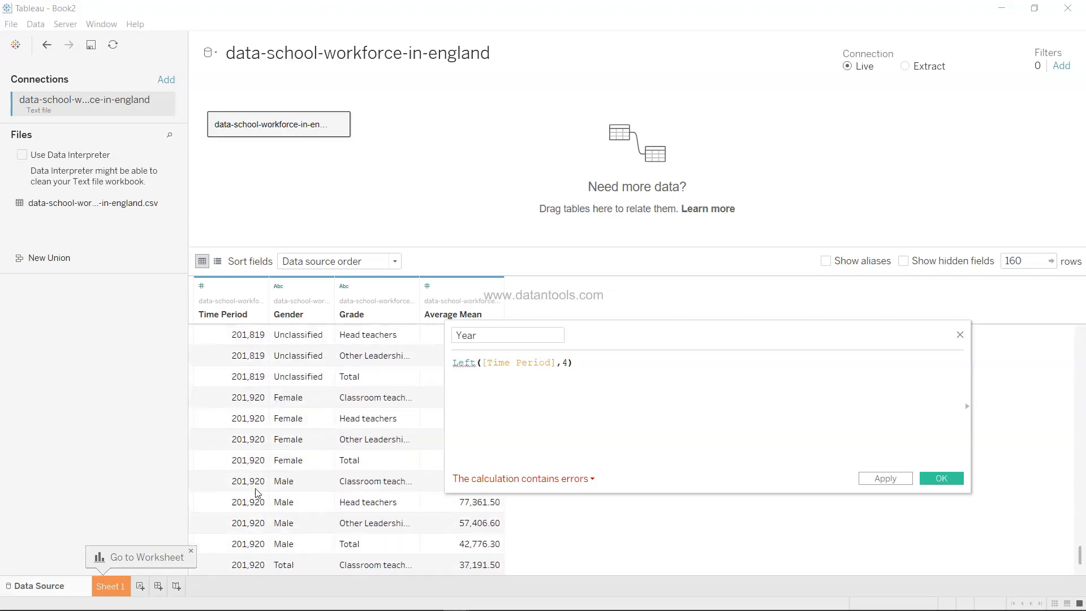
scroll(257, 493, down, 3)
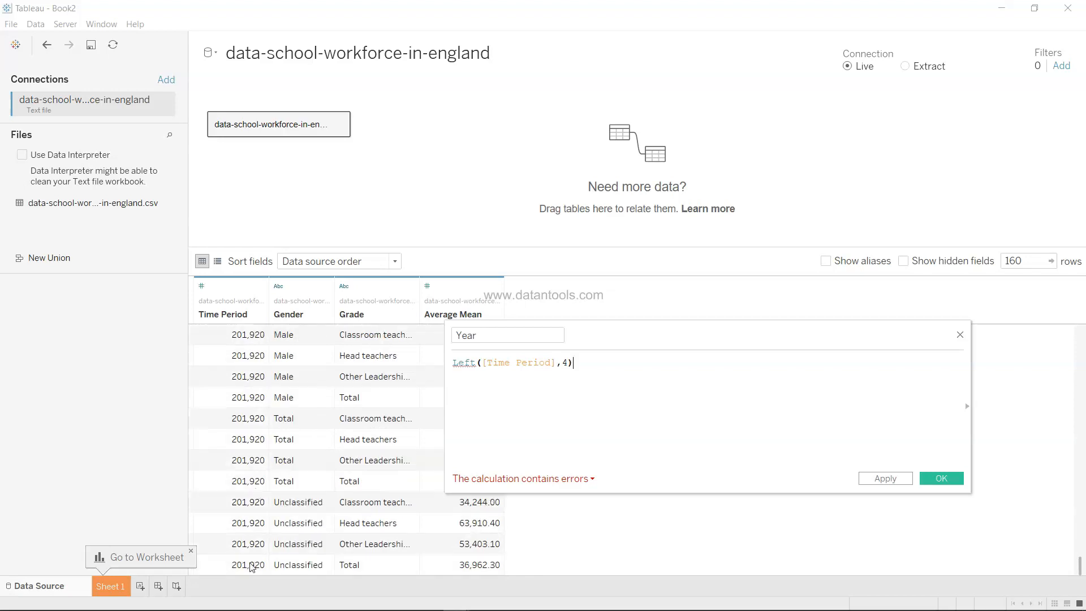
Read the error details of the Year formula and discard the calculation without saving it
click(588, 367)
drag(607, 339, 426, 315)
click(280, 357)
click(286, 339)
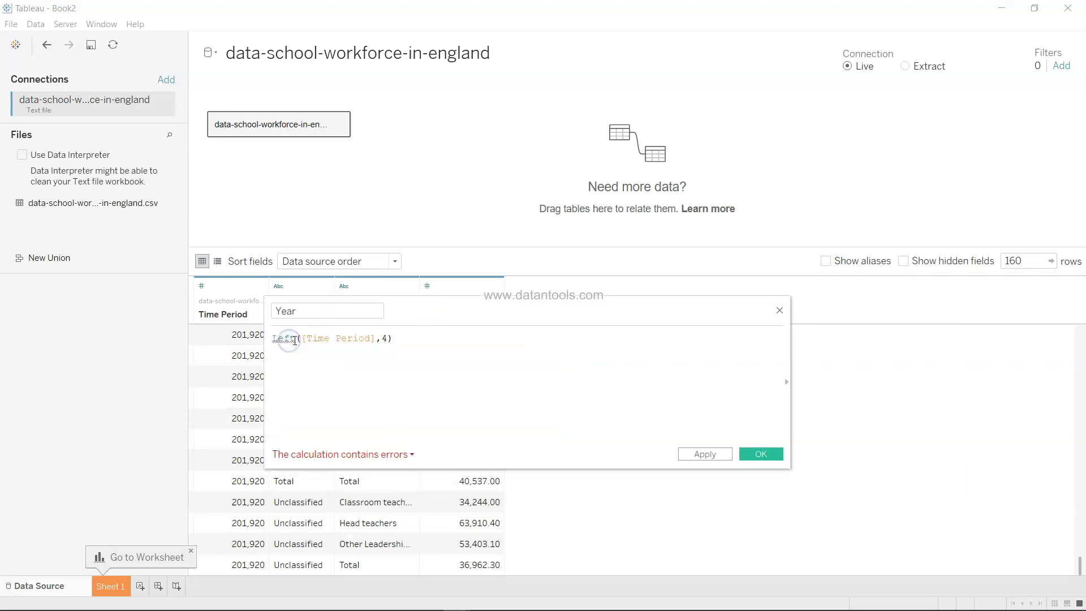
click(298, 338)
click(384, 456)
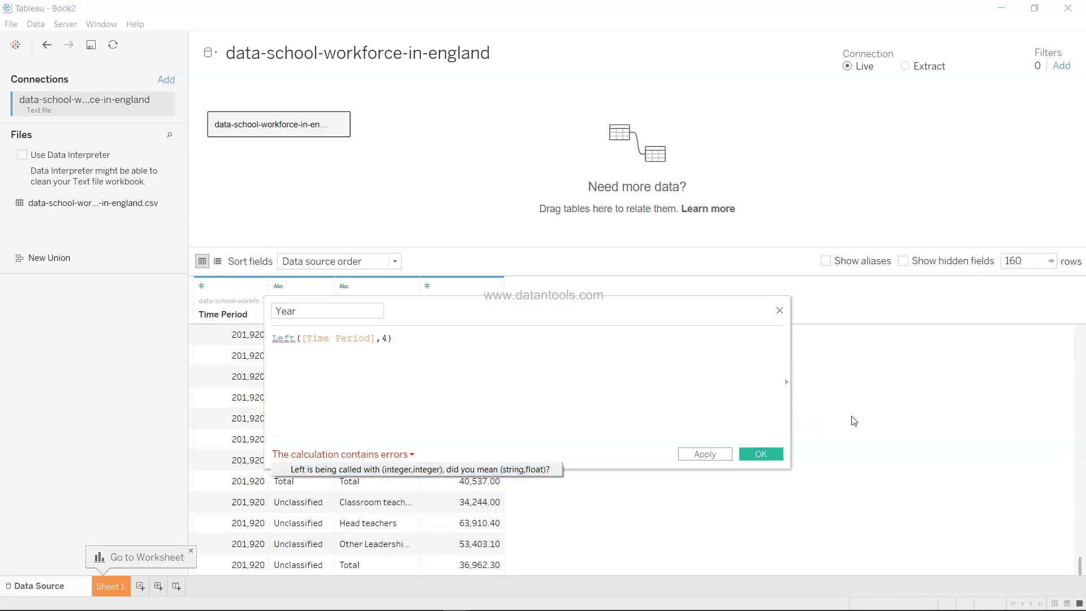
click(779, 310)
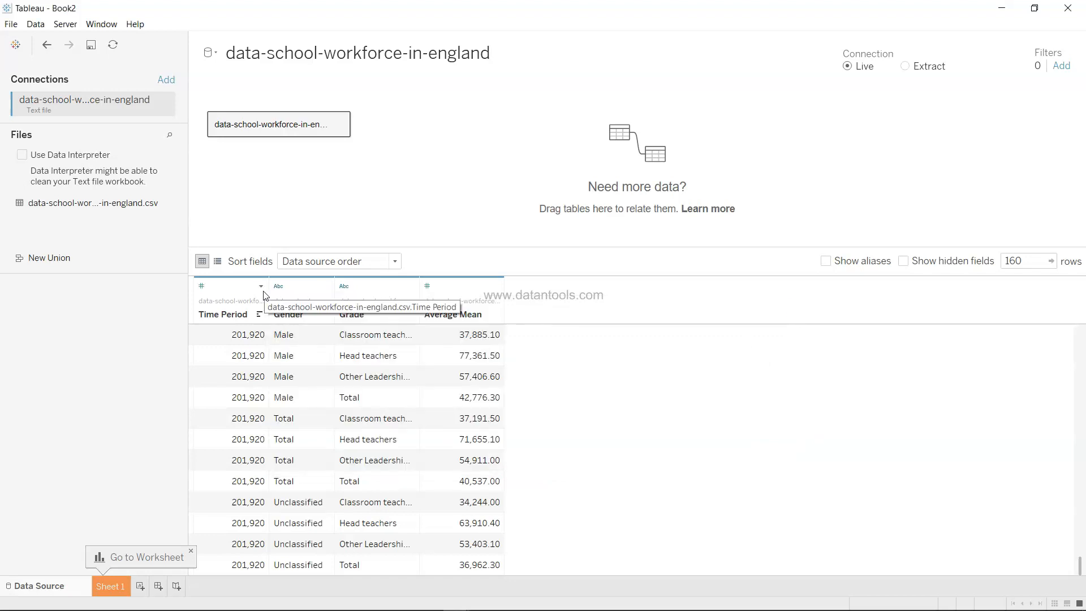
Change Time Period to the String data type and create a calculated field from it with the formula Left([Time Period],4)
click(202, 286)
click(225, 355)
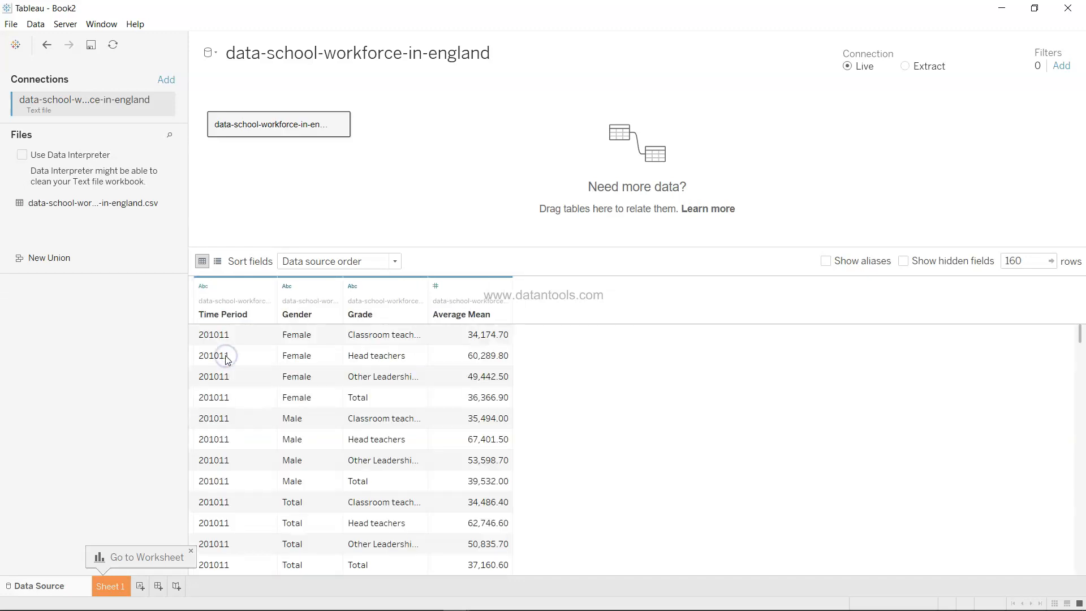
click(269, 287)
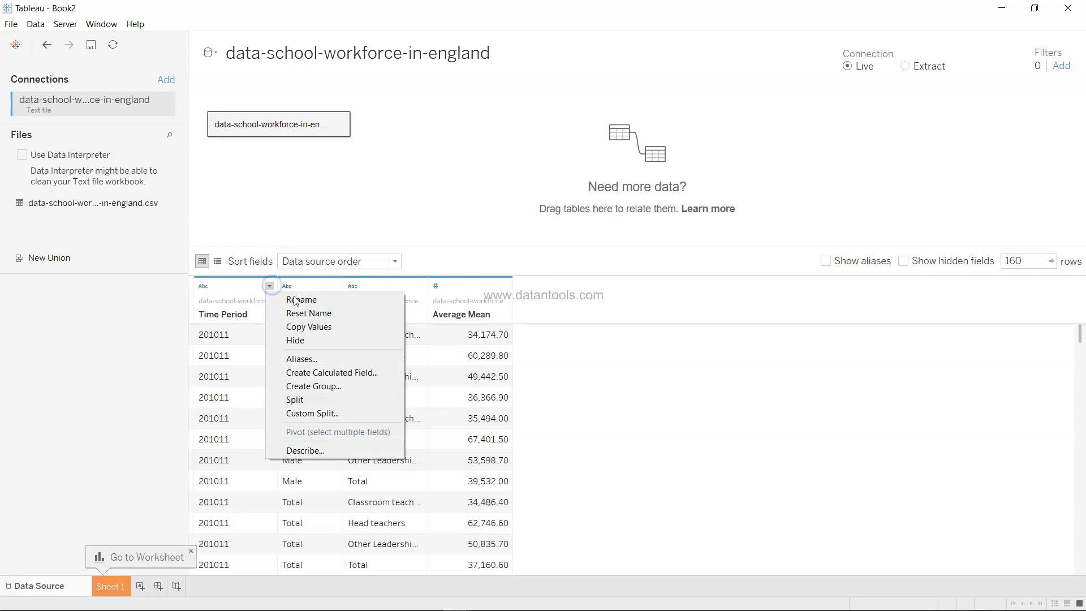
click(318, 373)
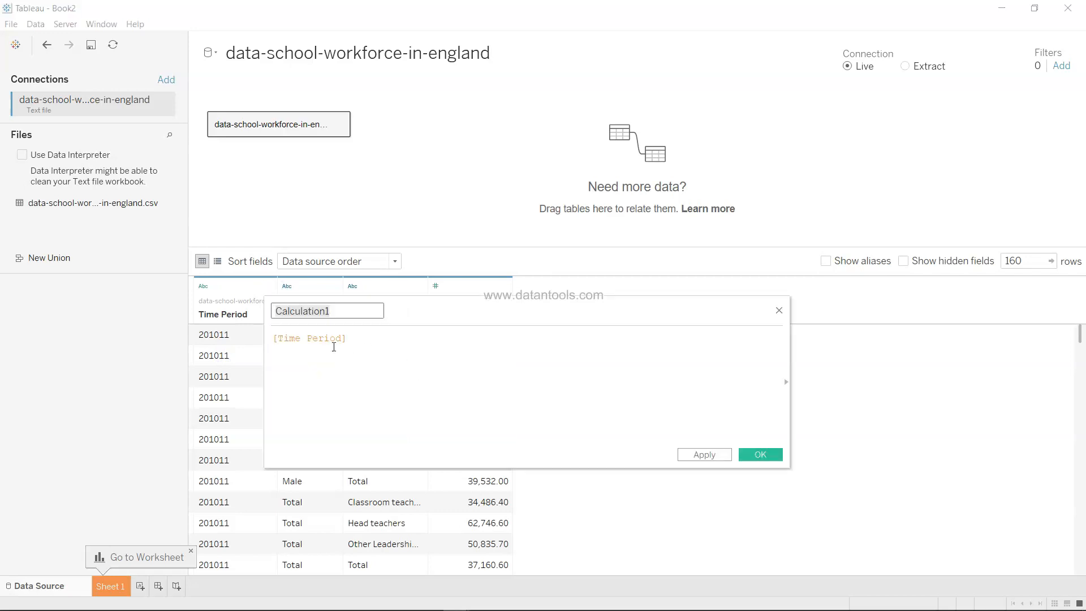
click(274, 337)
text(Left)
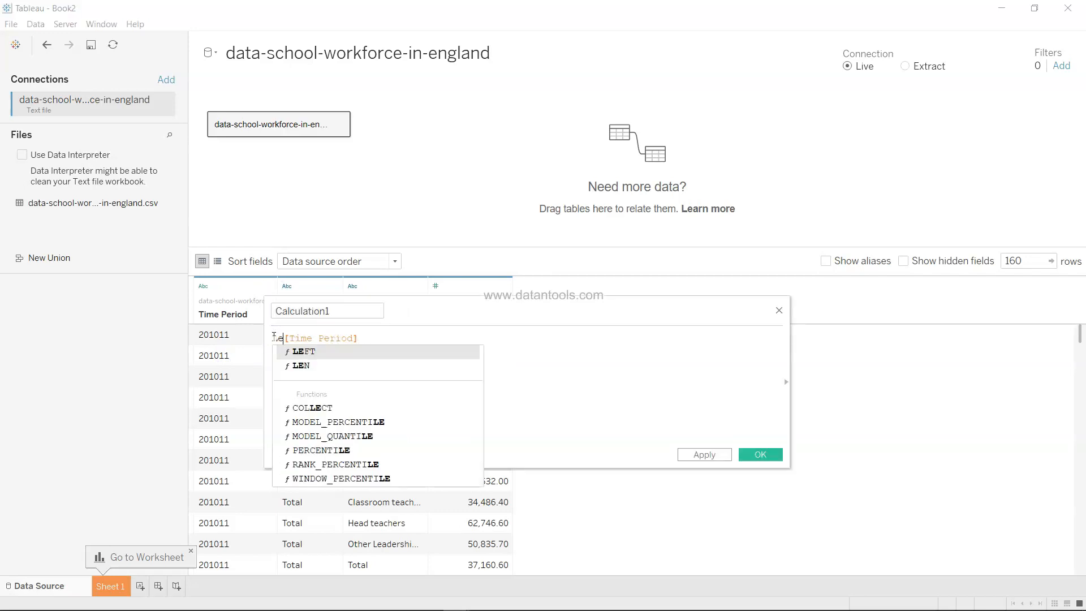
text(()
text(,4))
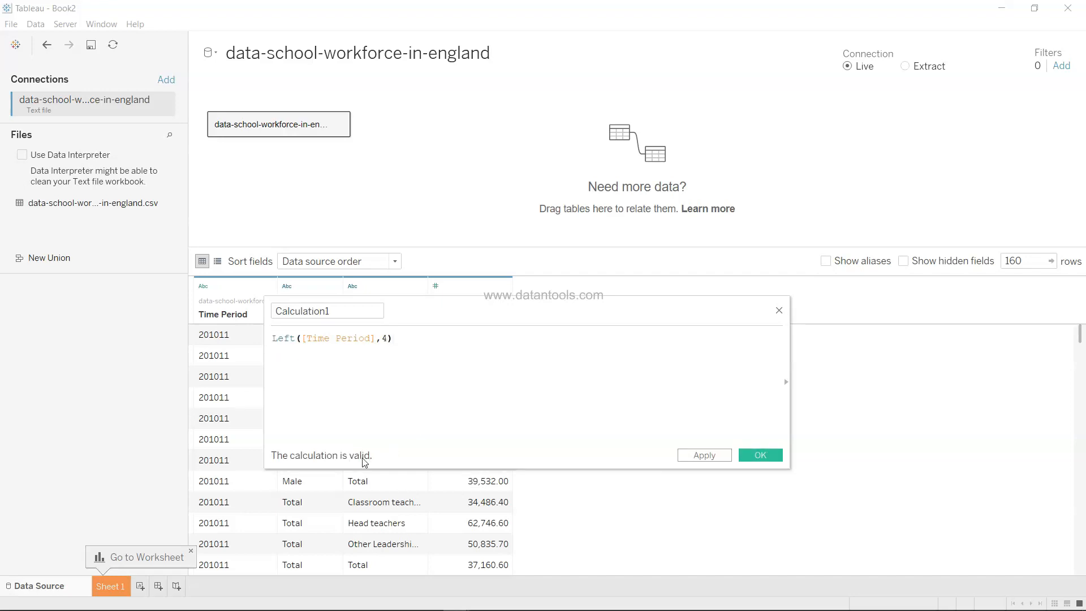
drag(461, 320, 560, 314)
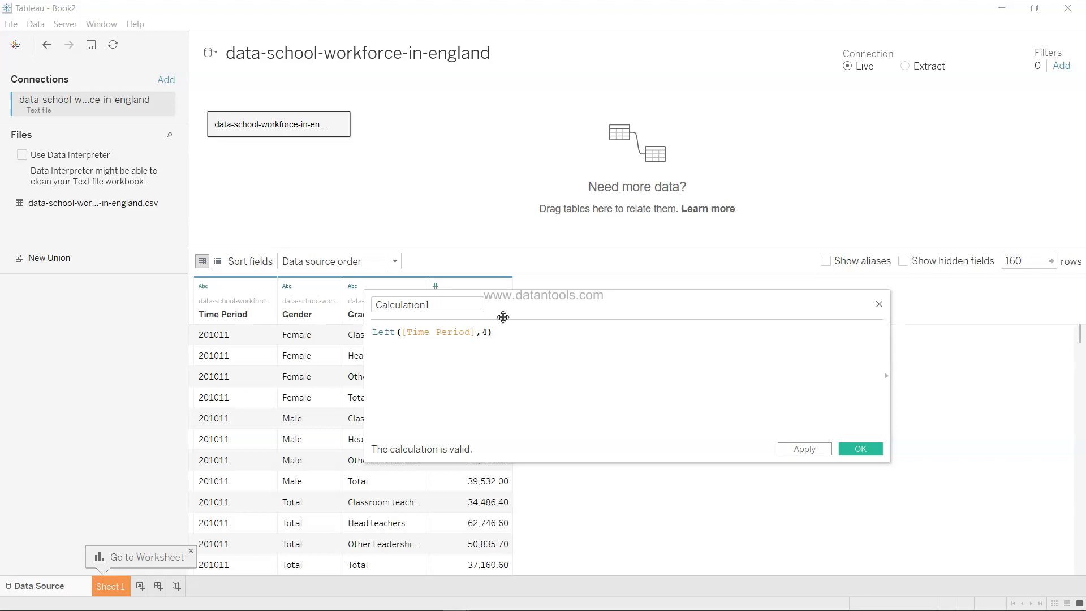
click(857, 449)
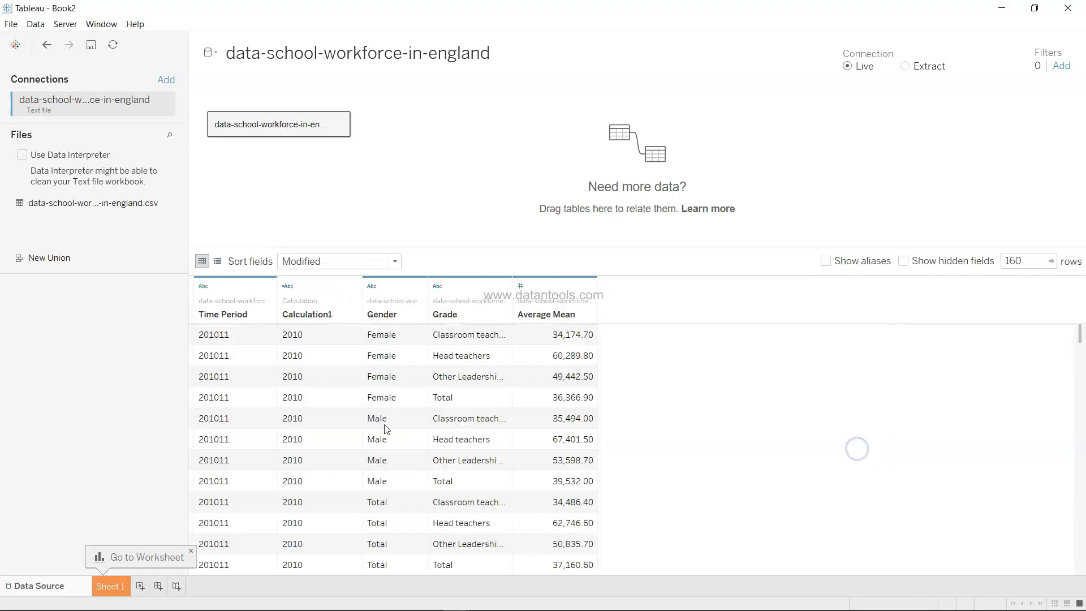
Set the data type of the calculated year field to Date and hide the Time Period field
scroll(313, 484, down, 20)
scroll(313, 484, up, 20)
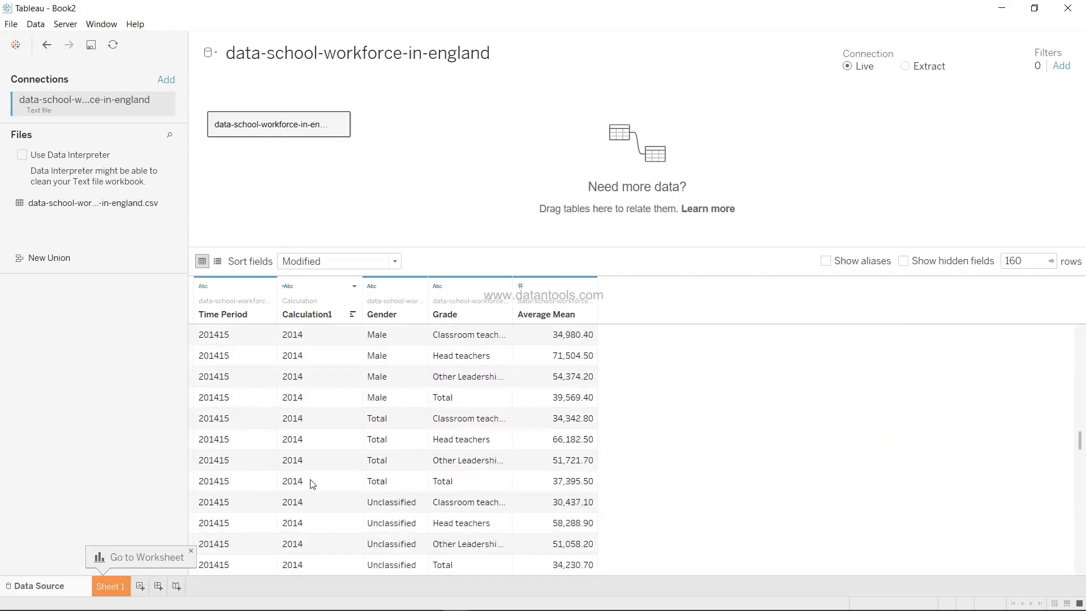
click(289, 286)
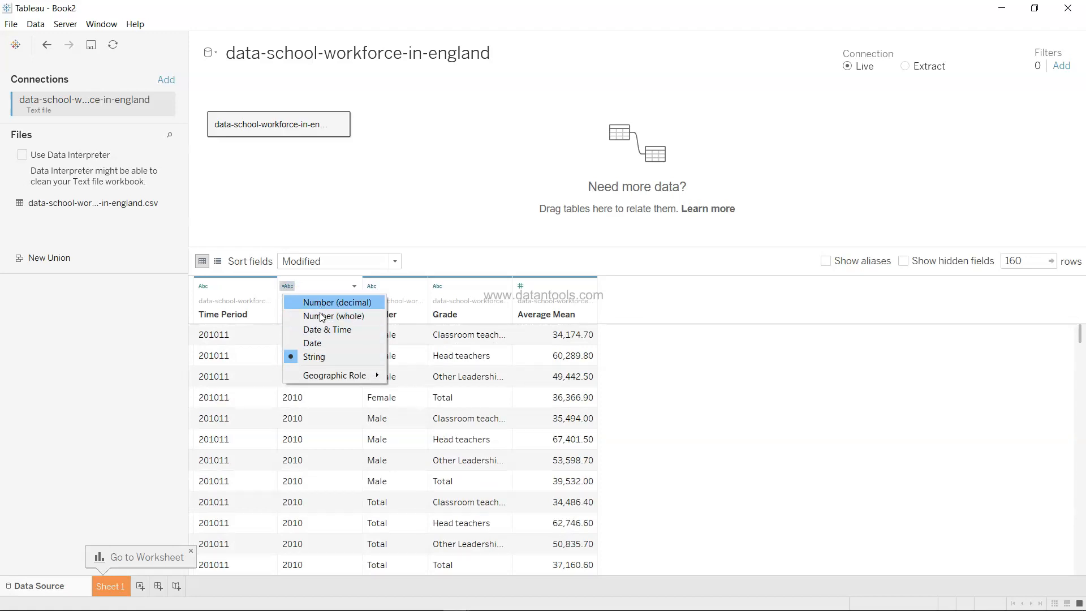
click(323, 342)
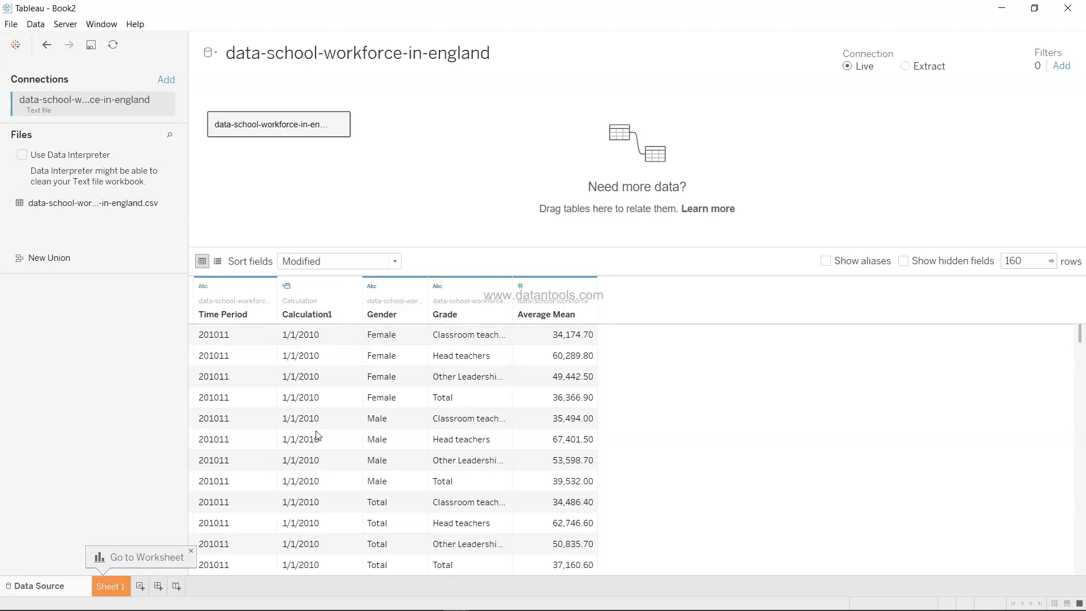
scroll(313, 413, down, 20)
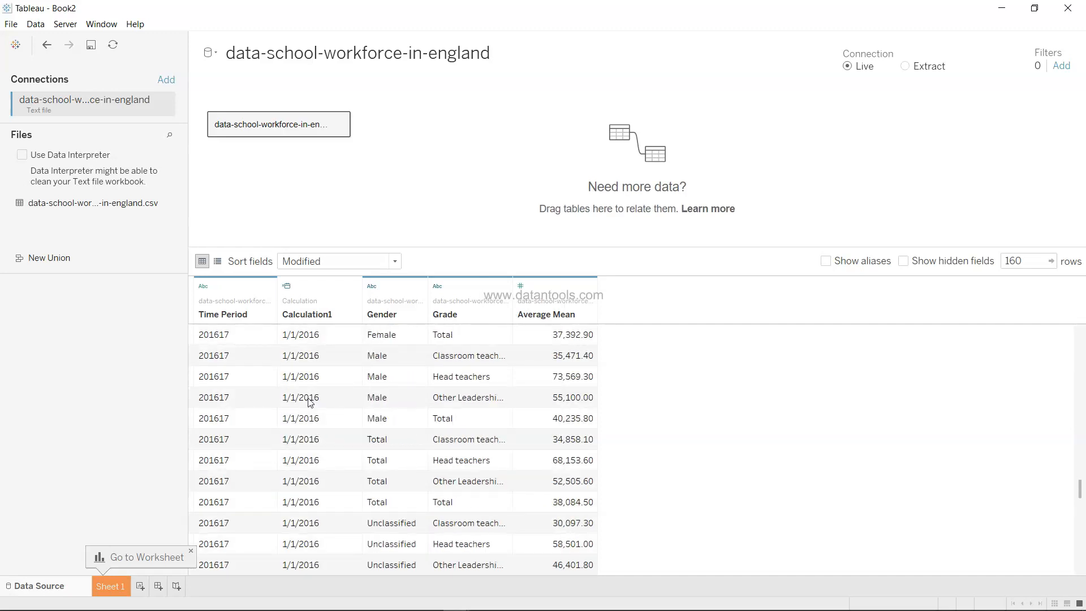
scroll(310, 402, down, 8)
scroll(310, 402, up, 20)
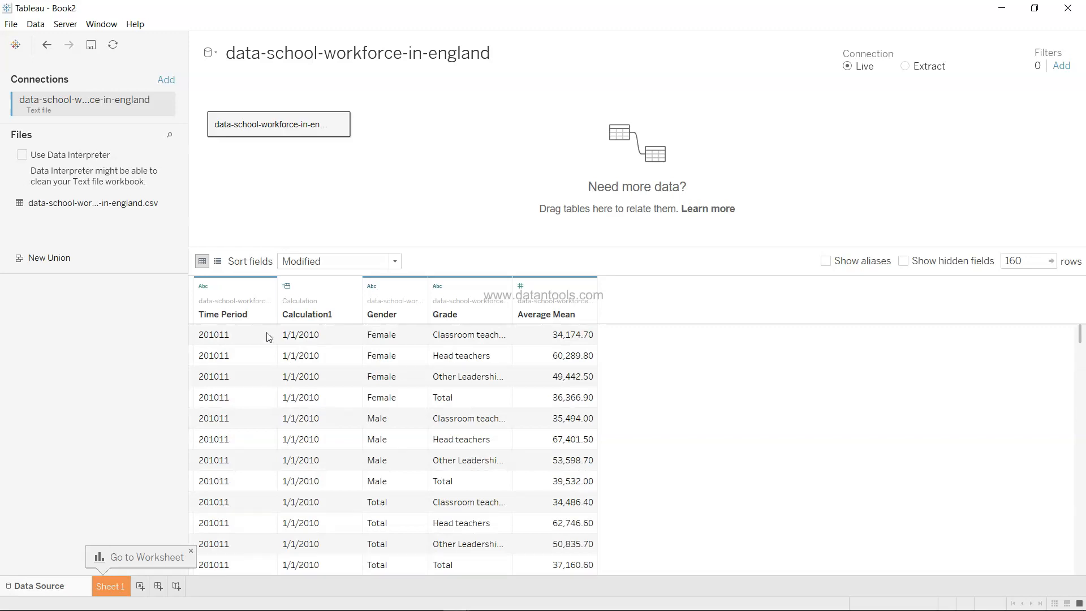
click(269, 286)
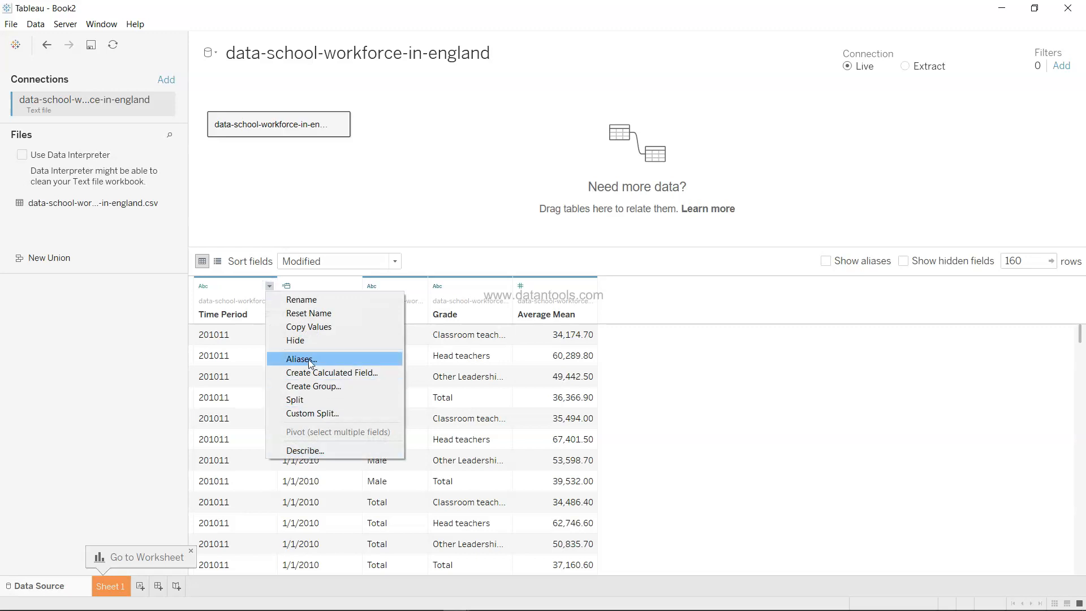
click(308, 340)
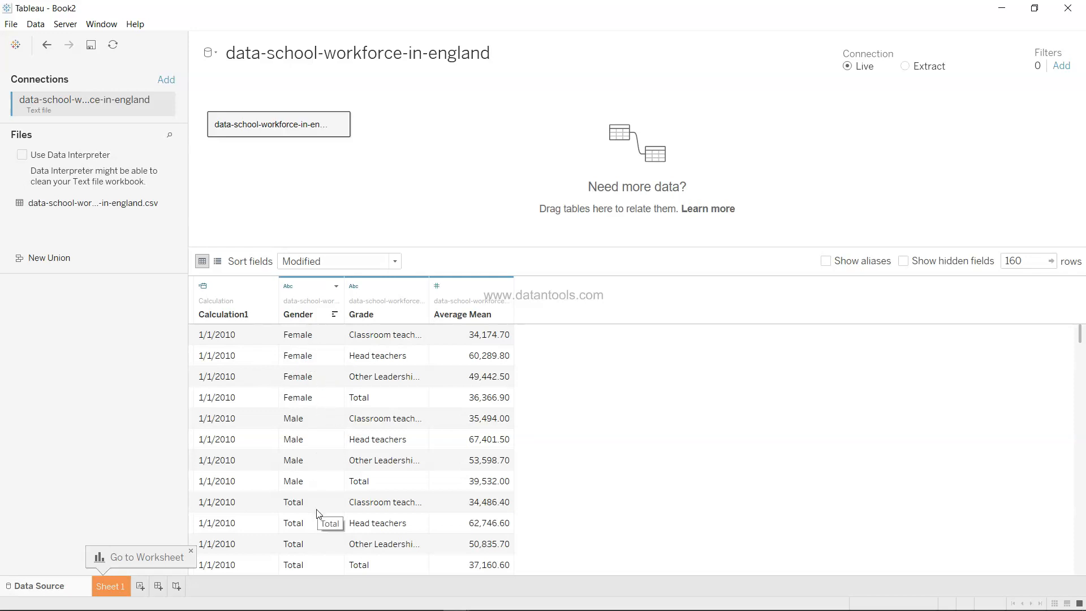
Examine the categories in the Gender and Grade columns, including the Total rows, across several years
scroll(316, 509, down, 10)
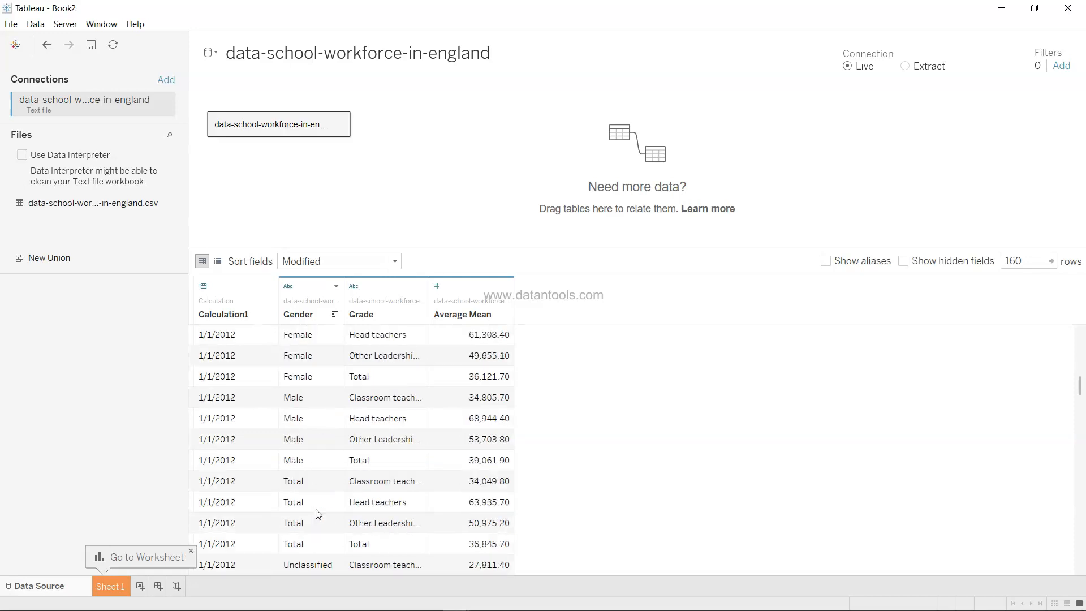
click(311, 484)
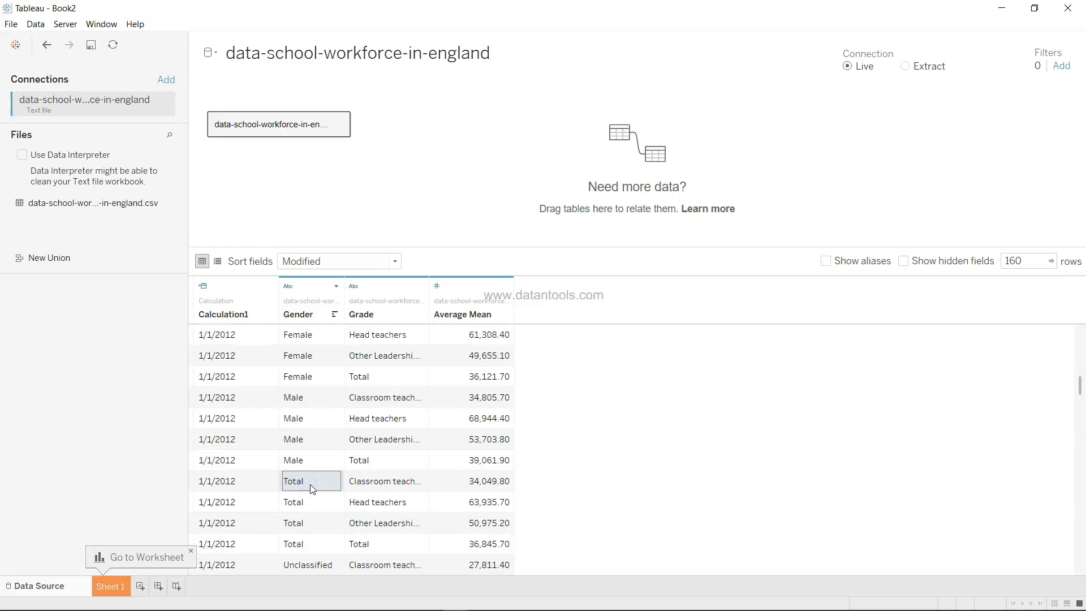
scroll(310, 484, up, 10)
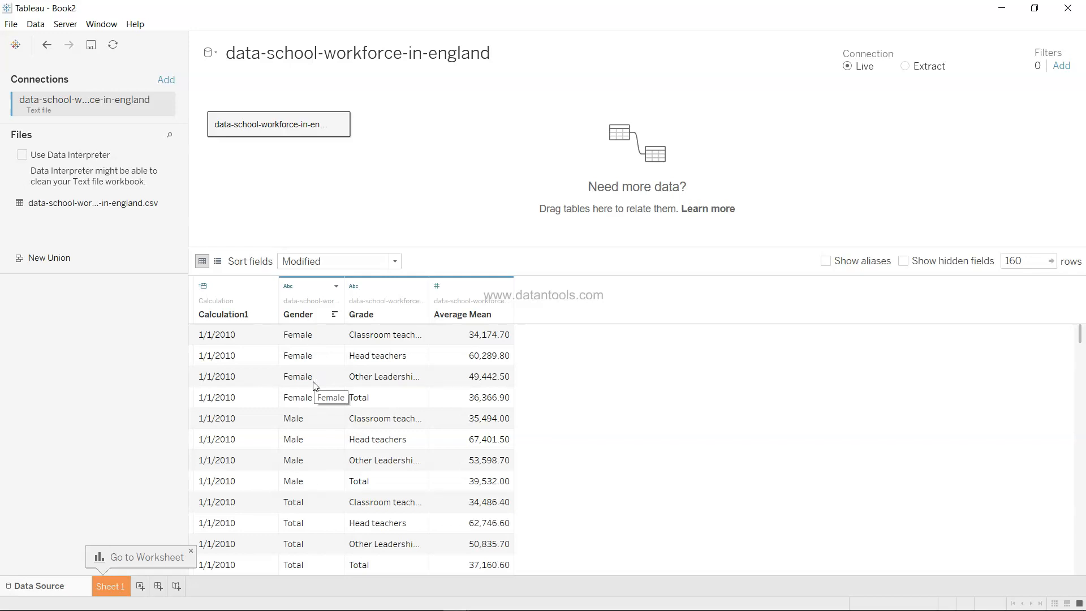
click(376, 405)
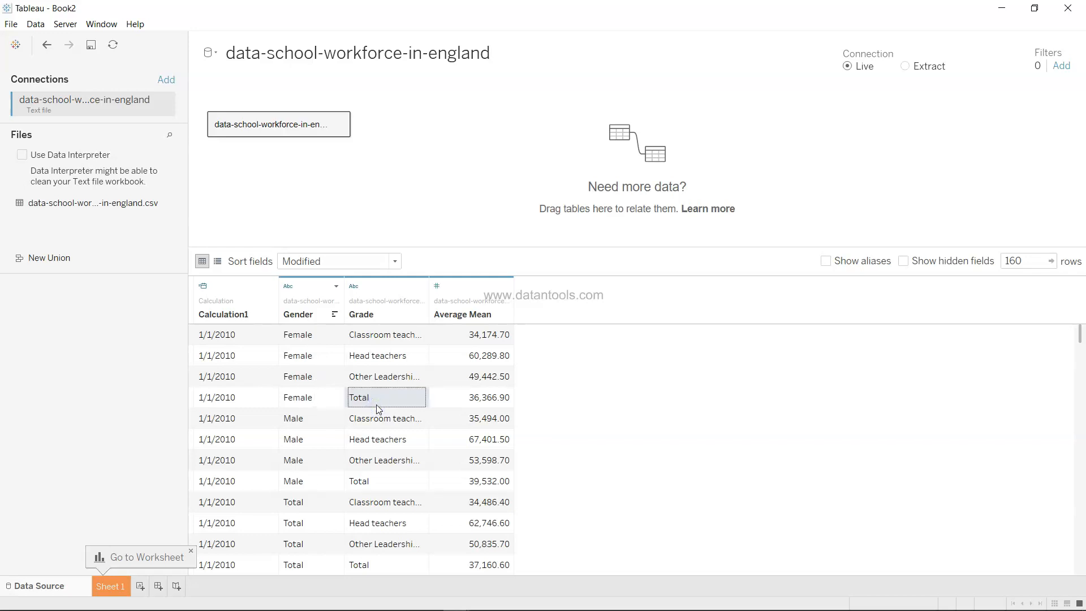
scroll(378, 408, down, 7)
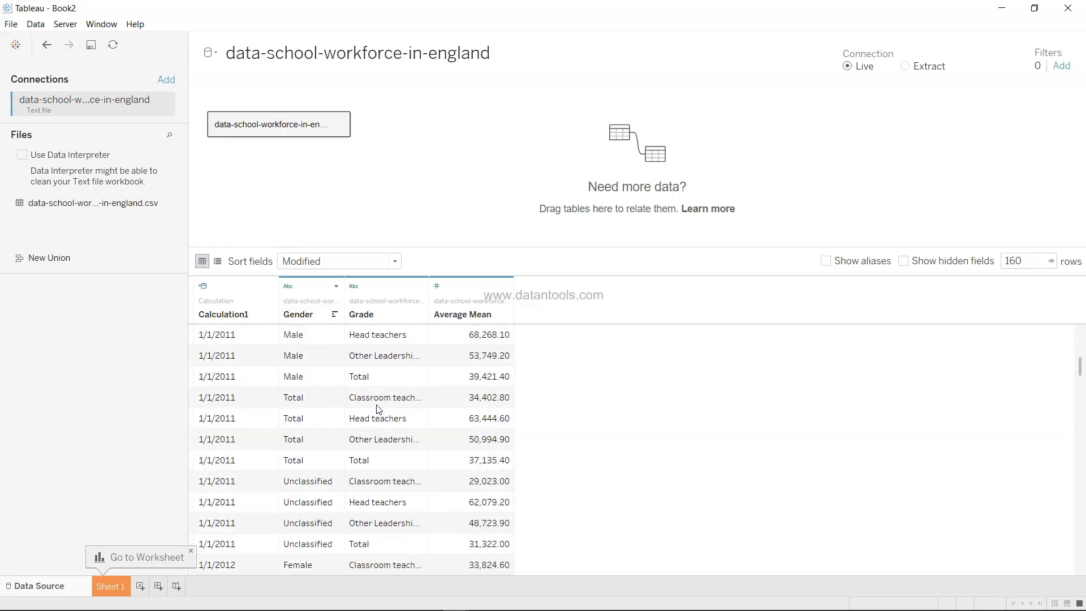
scroll(378, 408, up, 7)
click(302, 416)
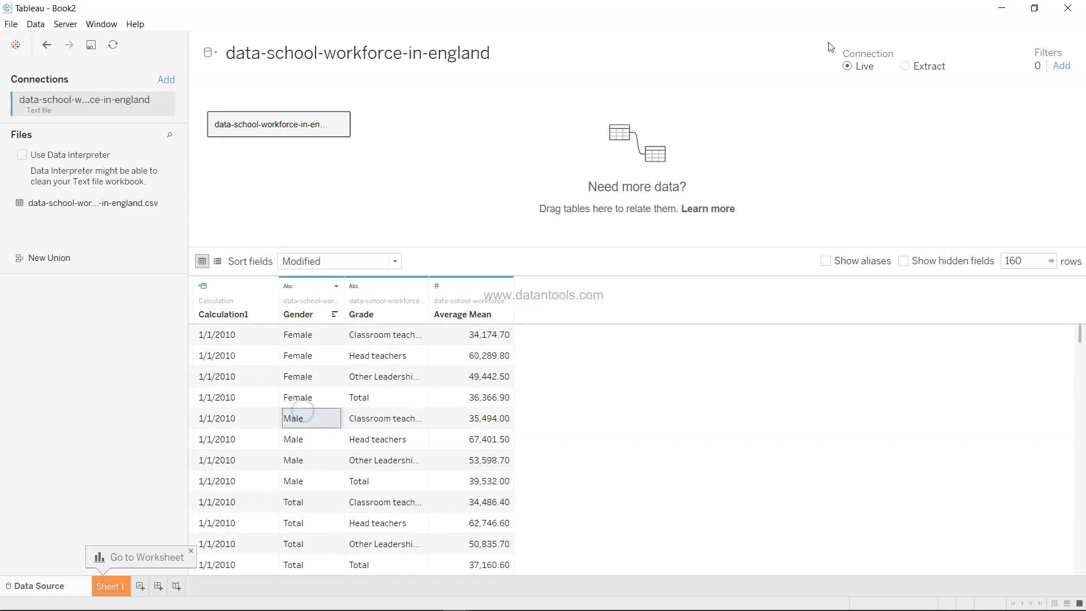
Add a data source filter on Gender that excludes the Total value and keeps Female, Male and Unclassified
click(1062, 66)
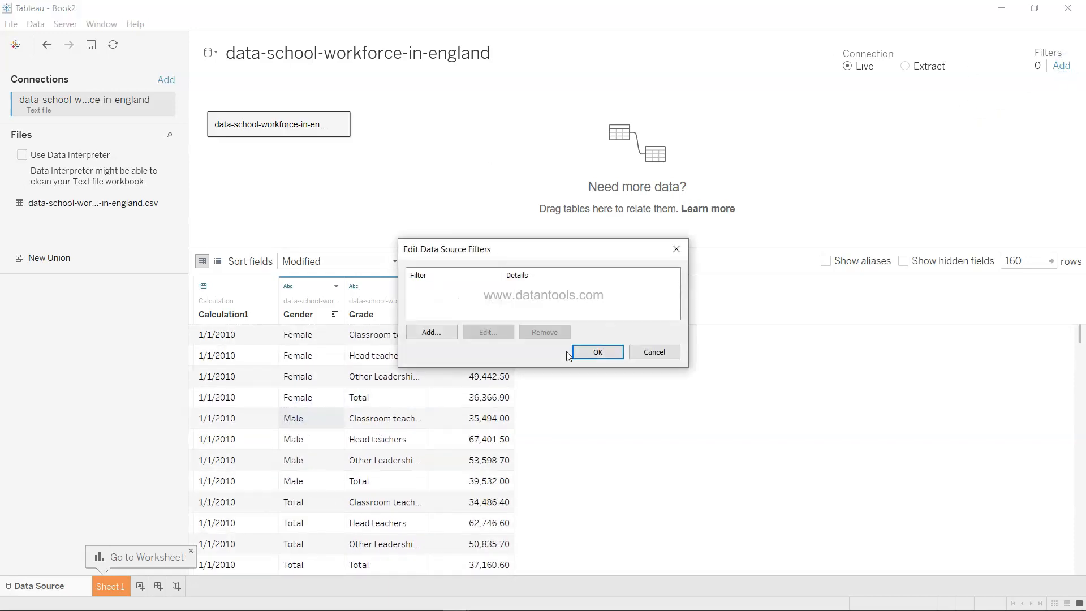
click(439, 333)
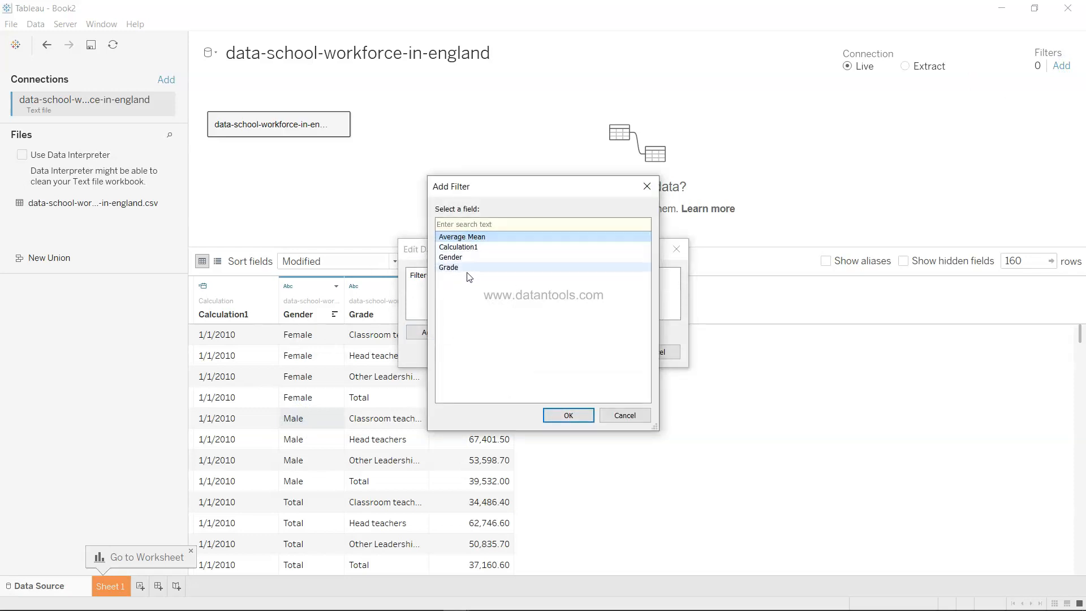
click(469, 257)
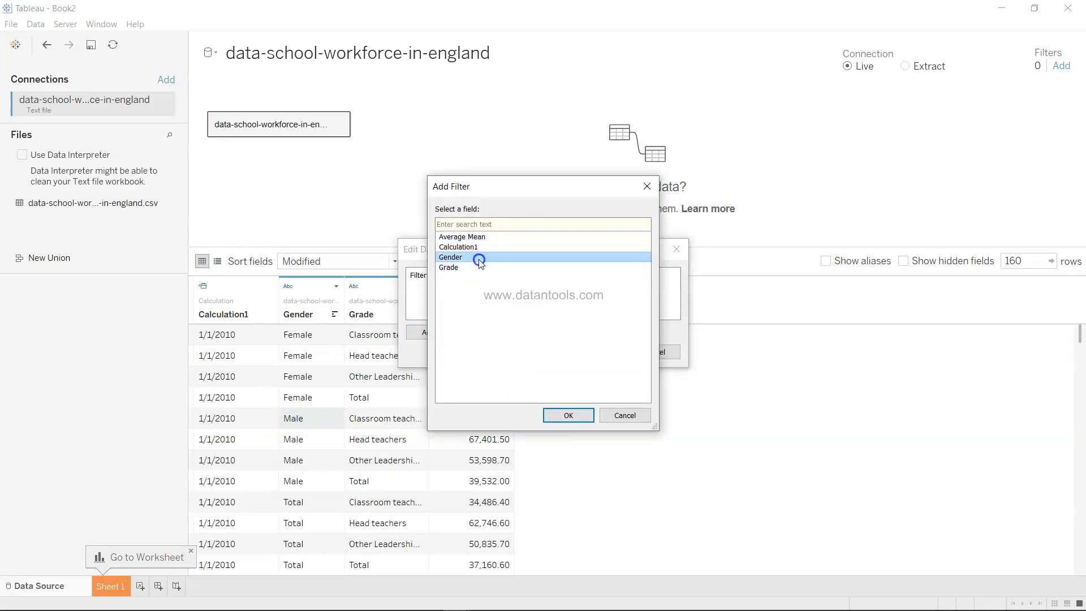
click(567, 415)
click(629, 360)
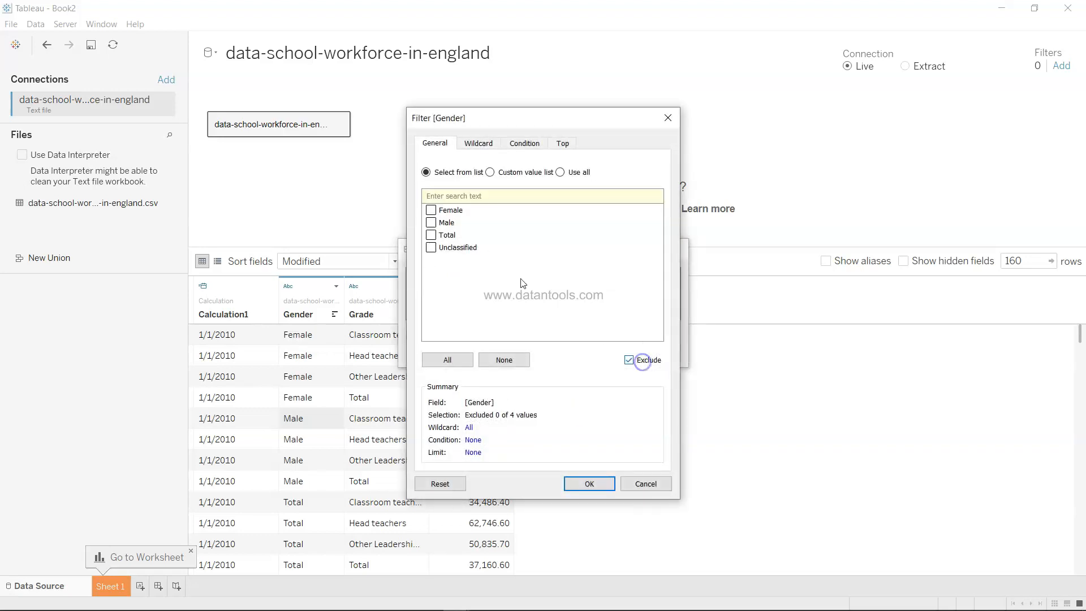
click(431, 235)
click(431, 249)
click(431, 247)
click(597, 487)
Add a data source filter on Grade that excludes the Total value, and apply the source filters
click(439, 332)
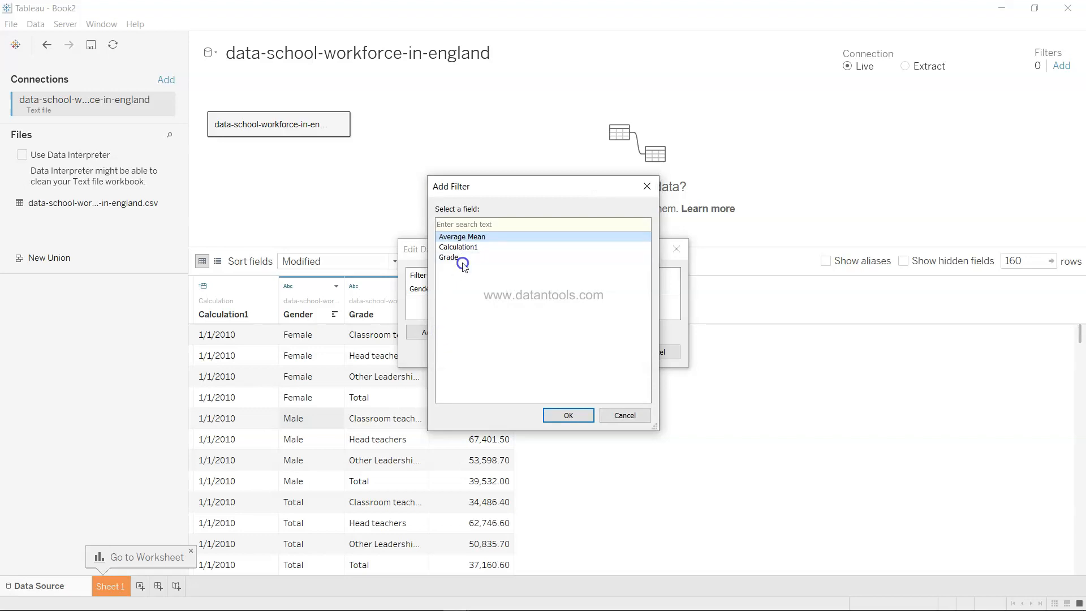
click(452, 258)
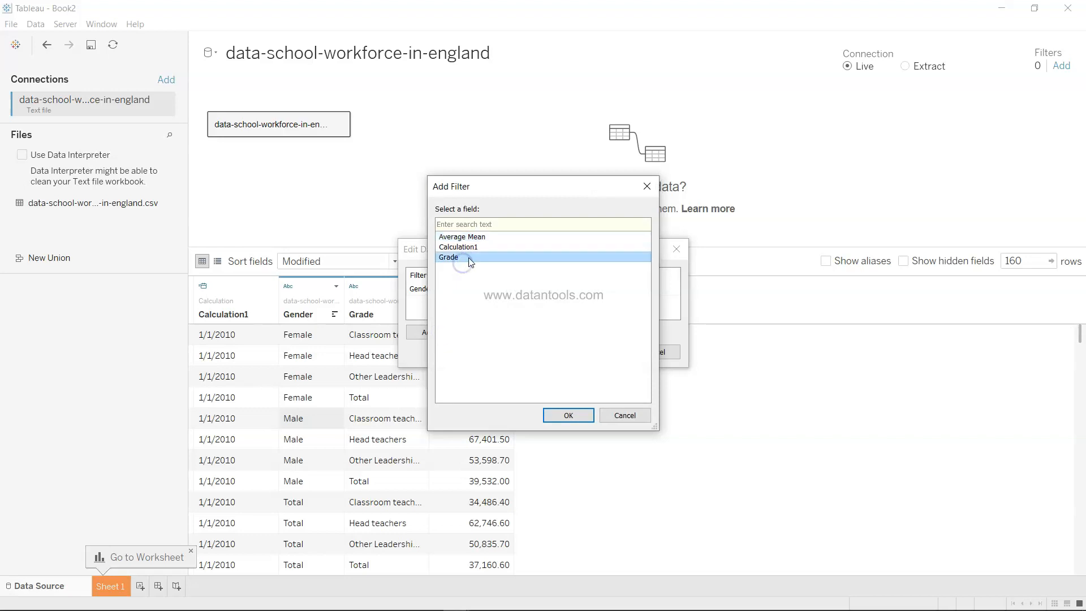
click(570, 415)
click(431, 247)
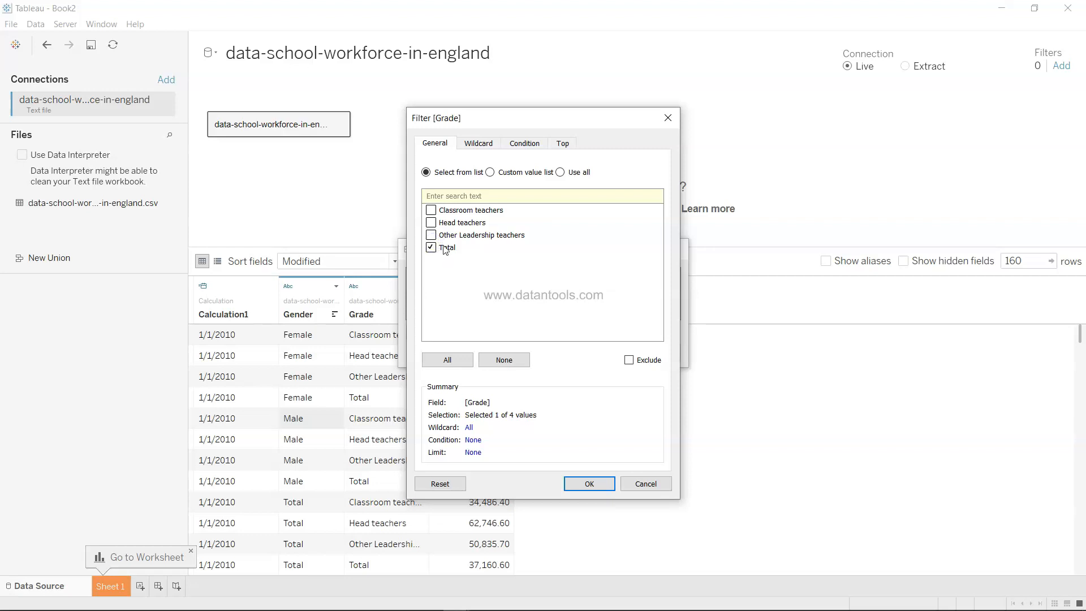
click(629, 361)
click(589, 485)
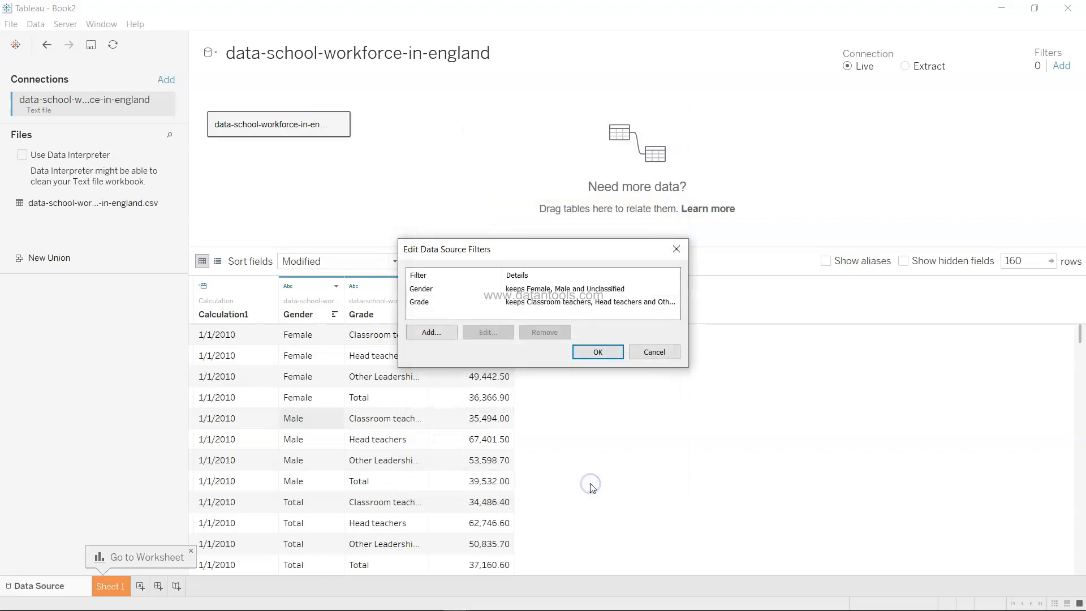
click(599, 352)
Examine the Gender and Grade values of the filtered rows across the years in the data preview
scroll(362, 500, down, 20)
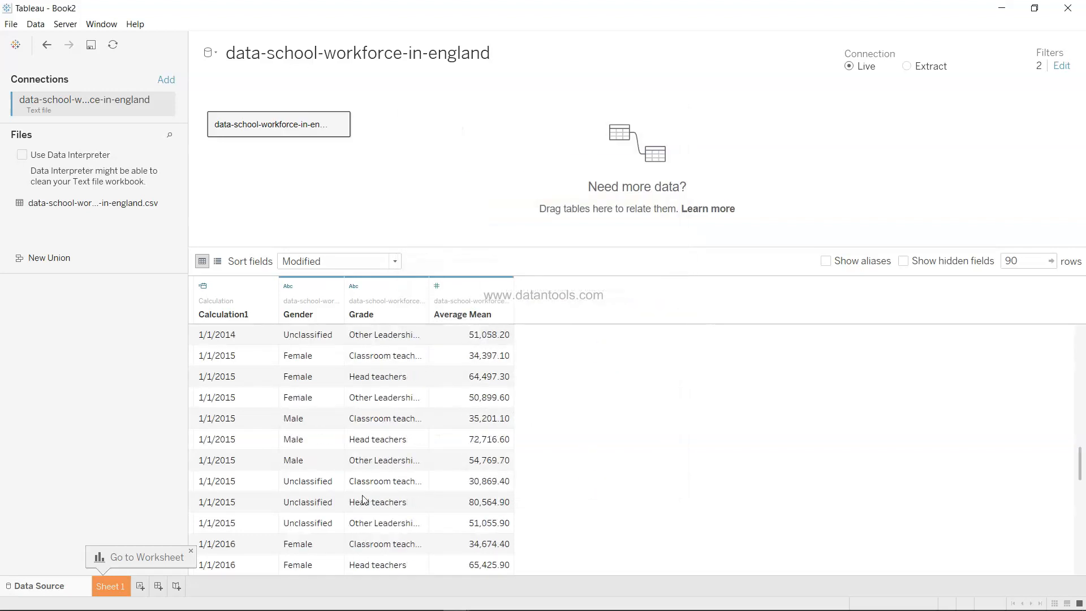
scroll(362, 499, up, 20)
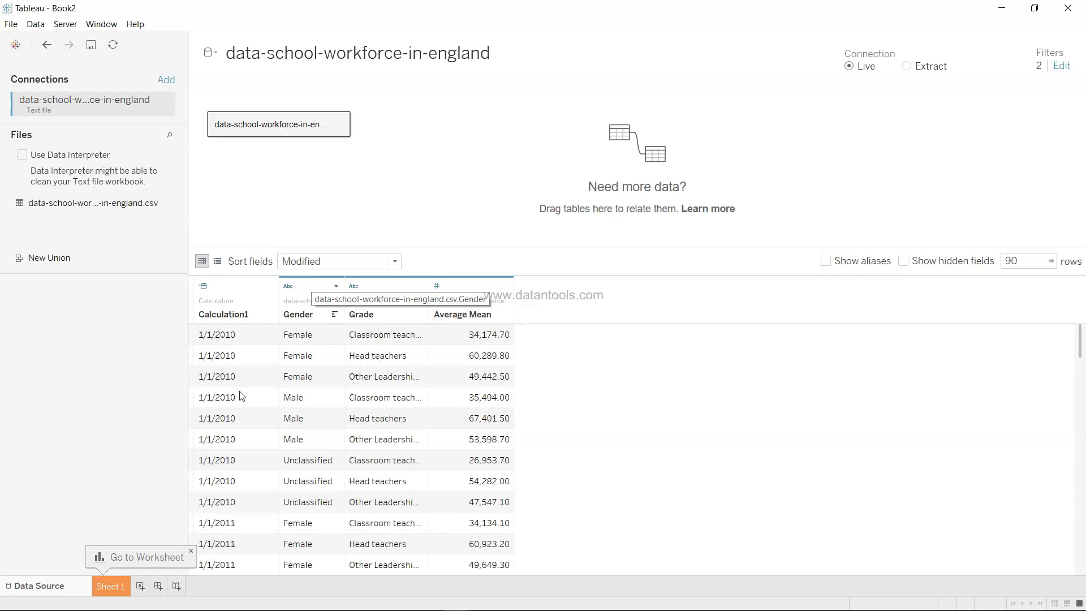
scroll(242, 396, down, 10)
scroll(242, 396, up, 9)
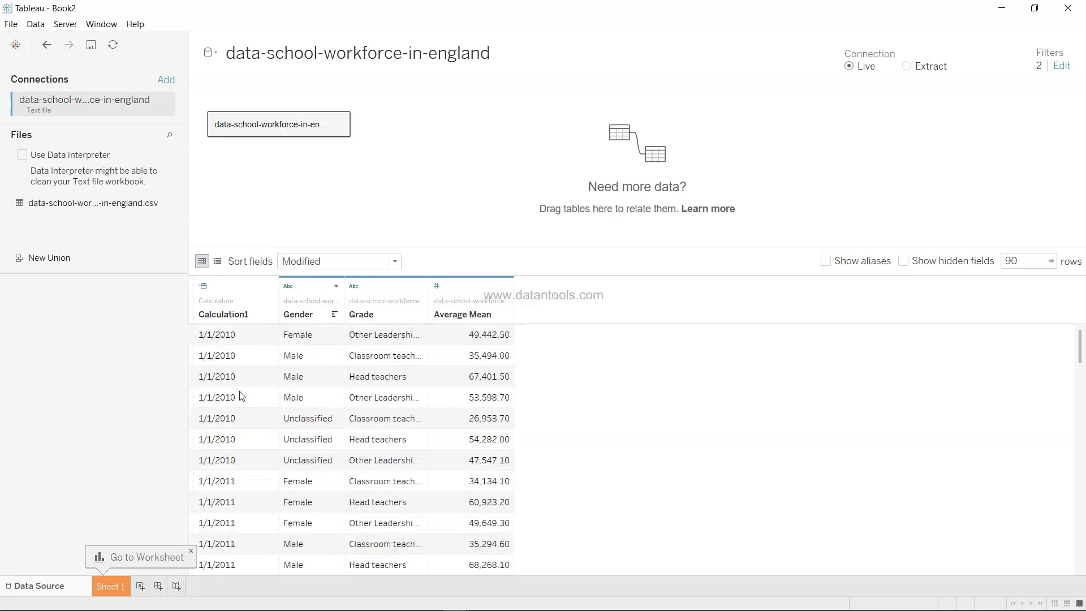
scroll(242, 395, up, 1)
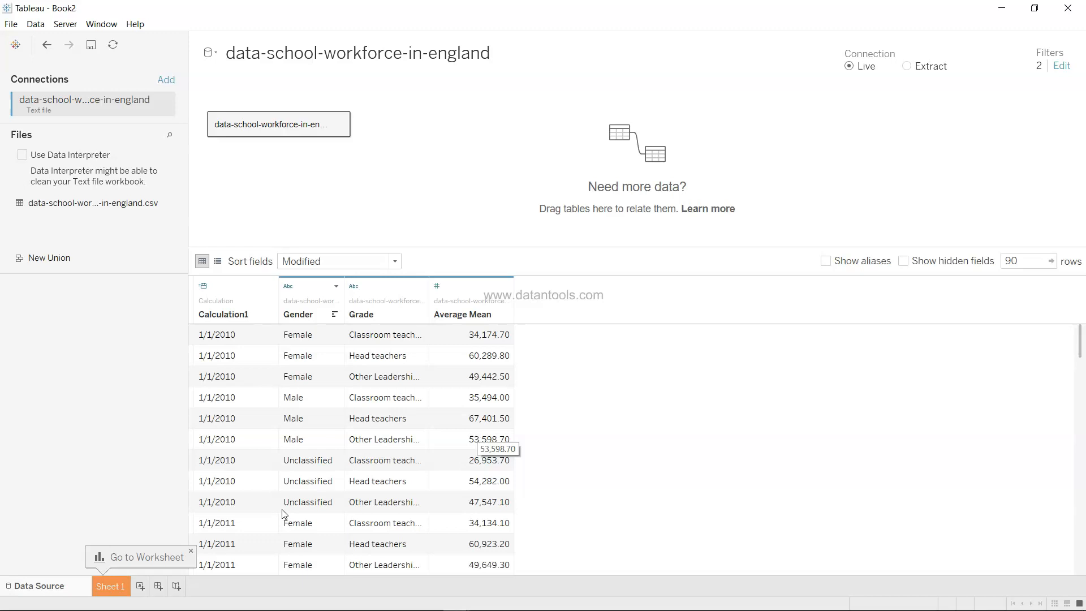
Open Sheet 1 and bring up the recommended chart types for Average Mean and Gender
click(121, 588)
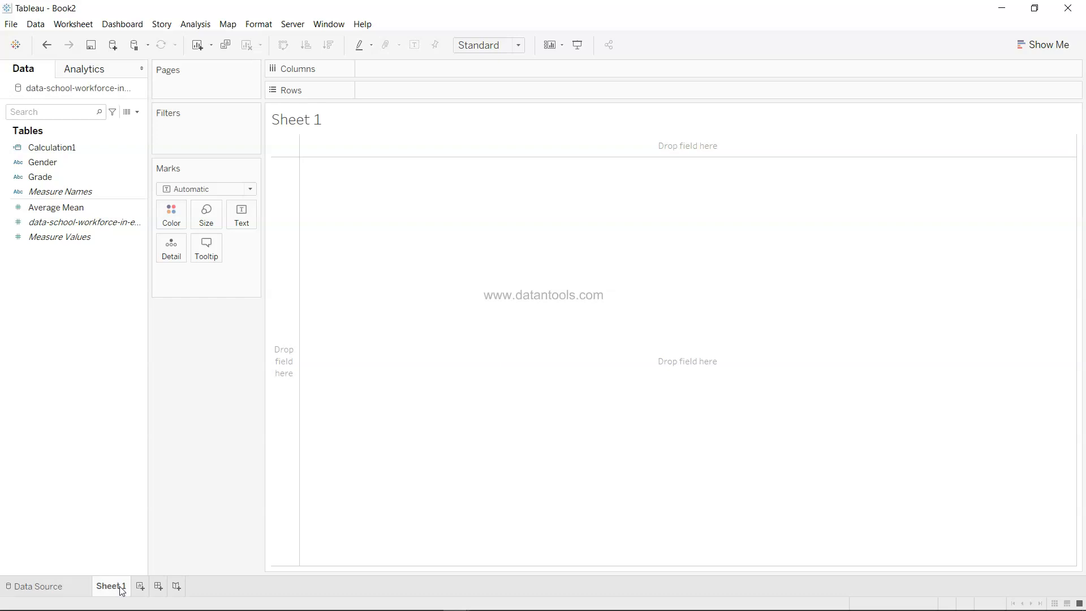
click(72, 208)
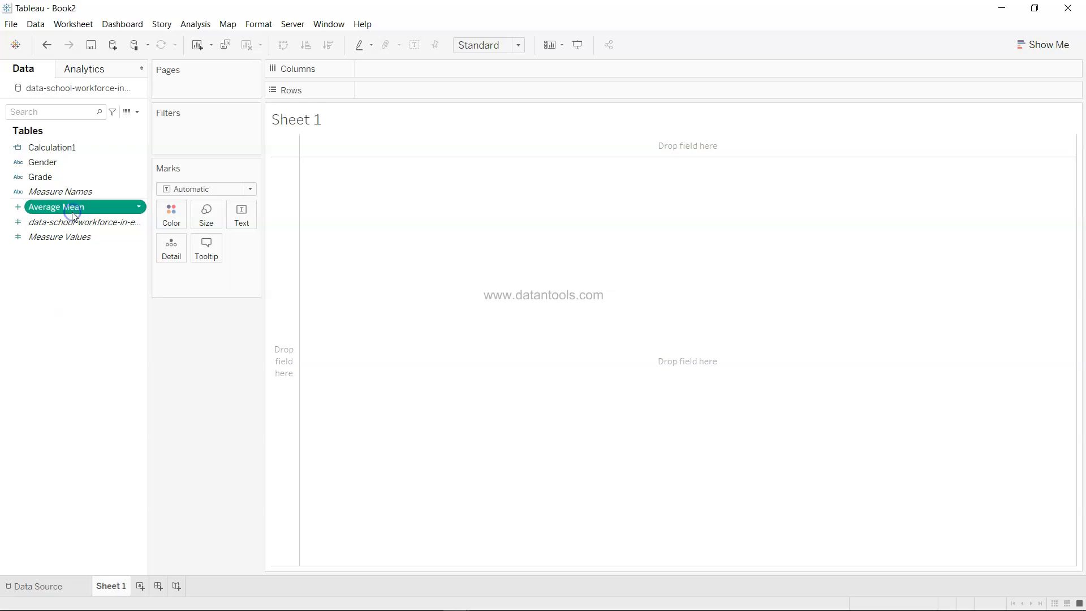
ctrl+click(104, 158)
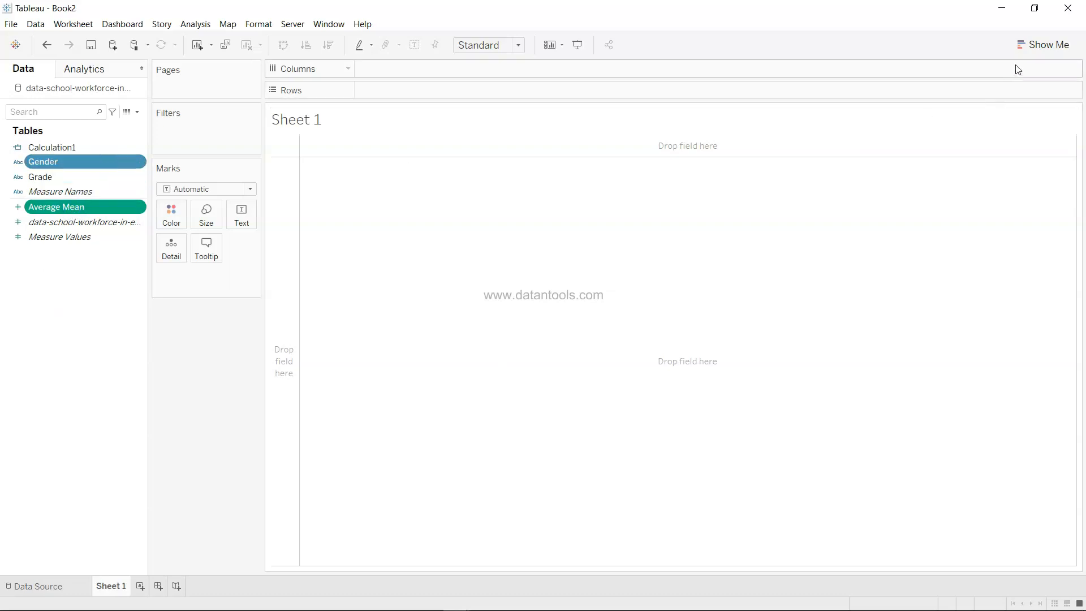
click(1038, 48)
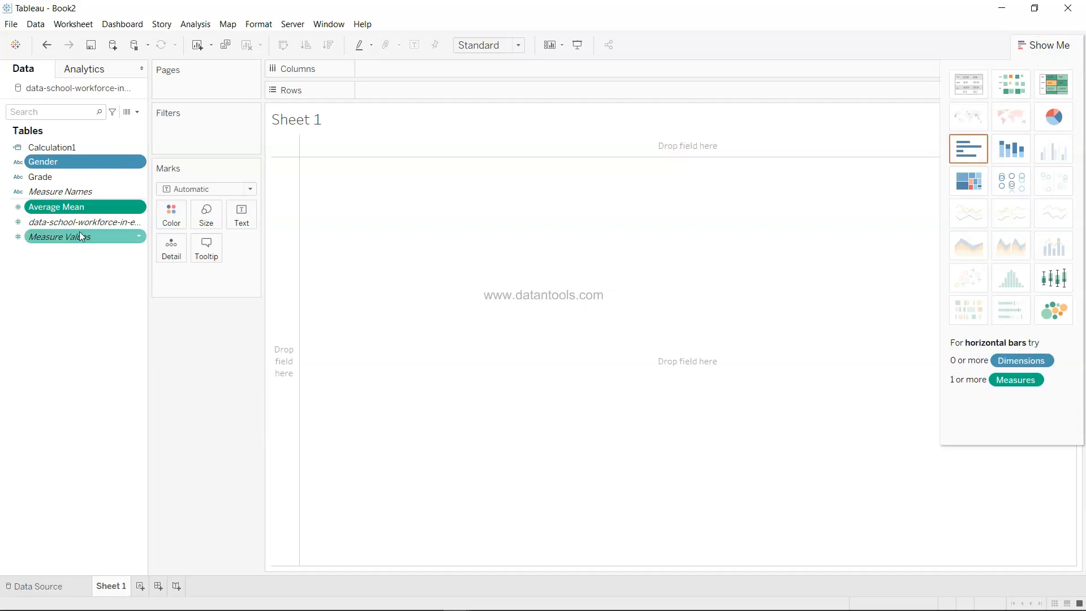
Rename the Calculation1 field as Year
click(84, 162)
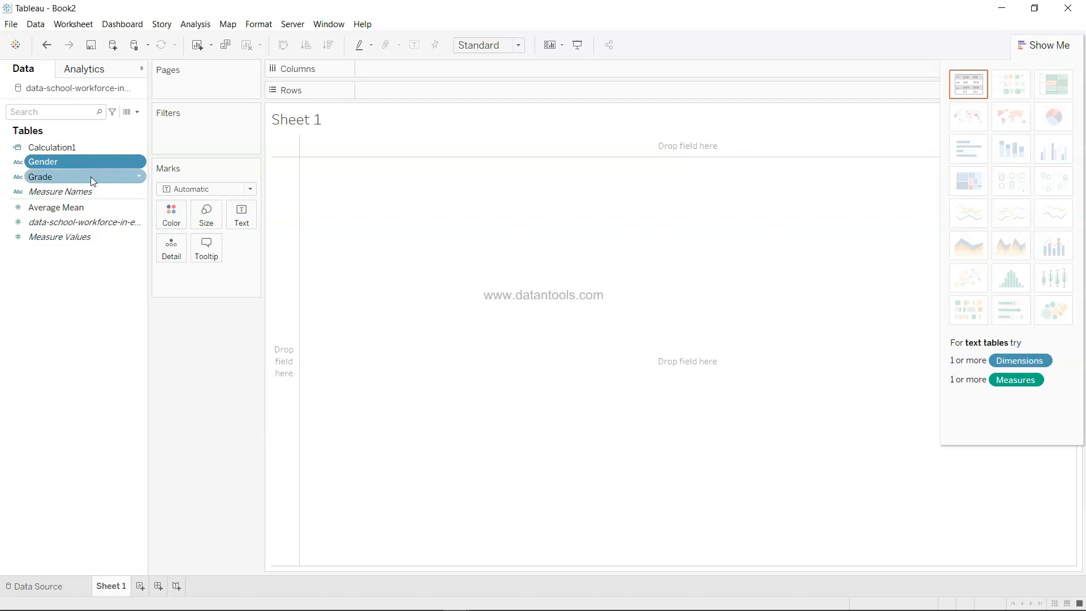
click(101, 148)
click(97, 147)
text(Year)
key(Return)
Create a continuous line chart of Average Mean by Year and close the chart recommendations
ctrl+click(57, 207)
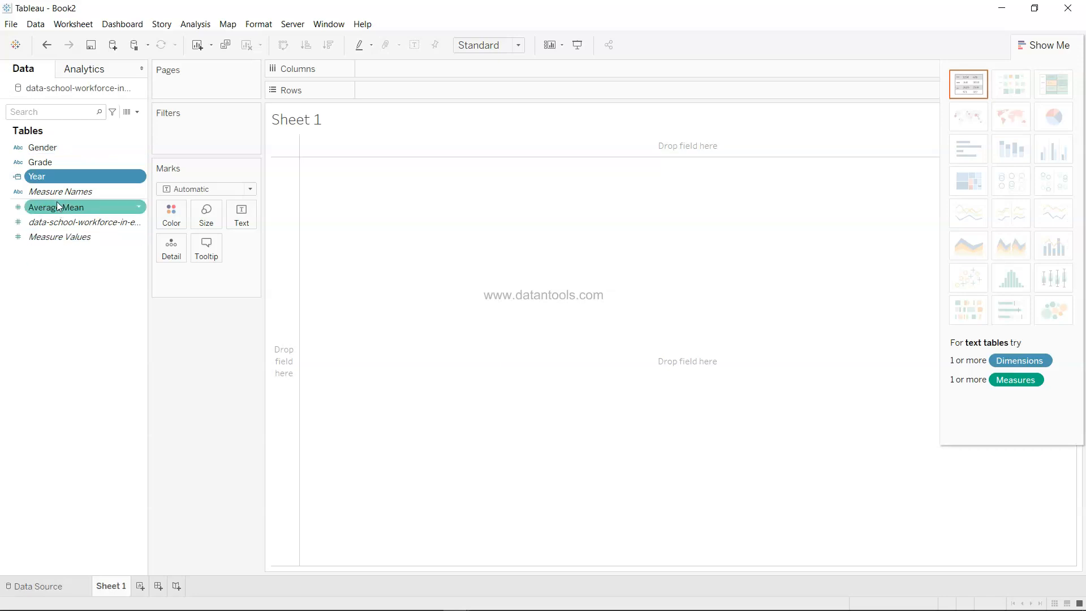
ctrl+click(86, 209)
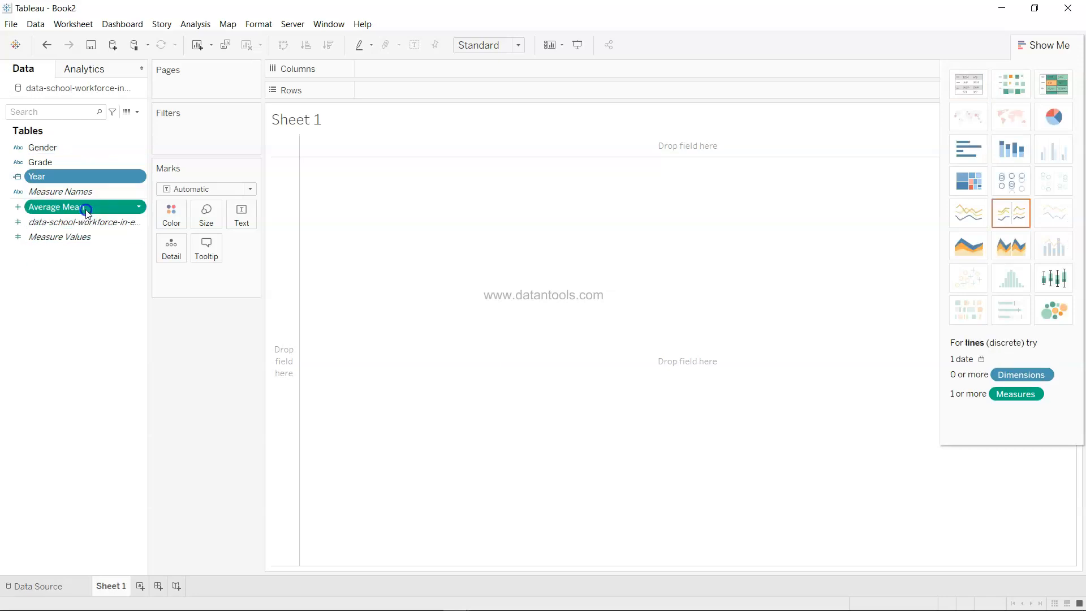
click(985, 216)
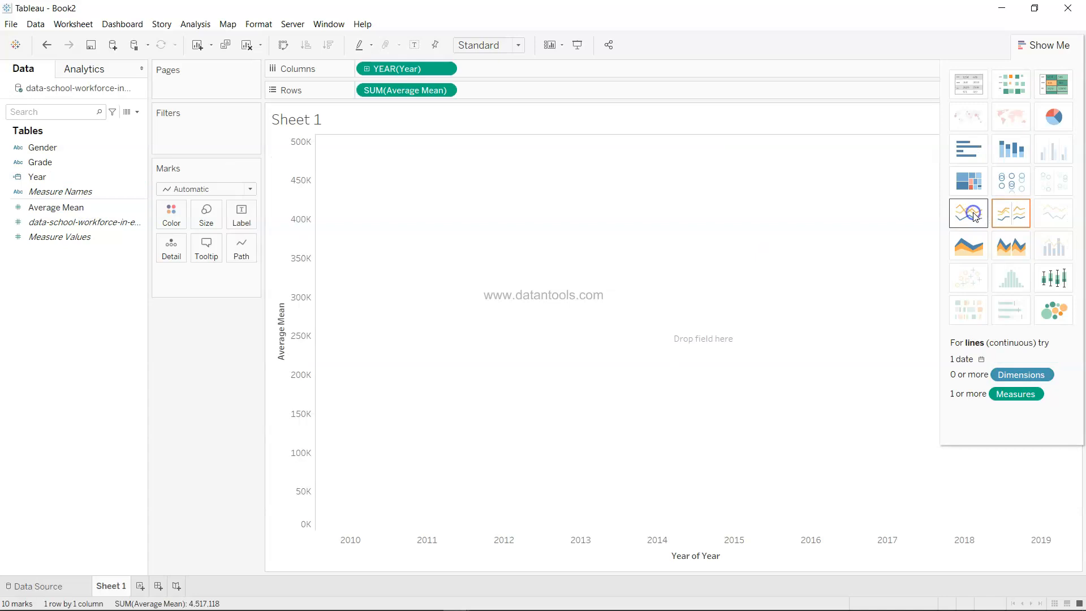
click(1052, 52)
Split the line by Gender using color and exclude the Unclassified category from the chart
click(86, 160)
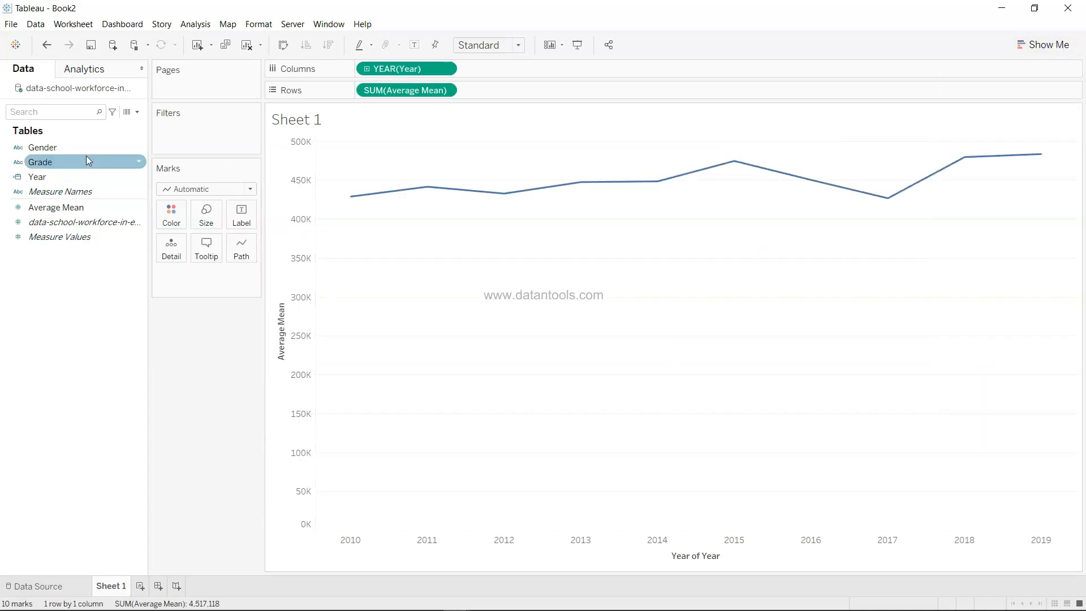
mouse_move(87, 156)
mouse_down()
mouse_move(354, 117)
mouse_move(72, 148)
mouse_up()
double_click(72, 147)
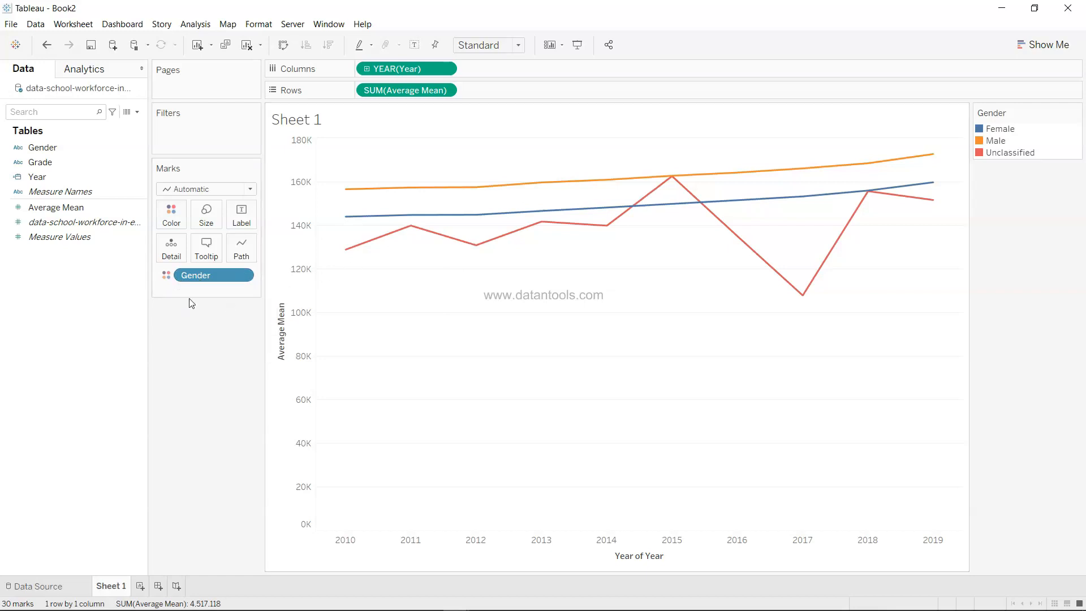
click(1008, 154)
click(977, 169)
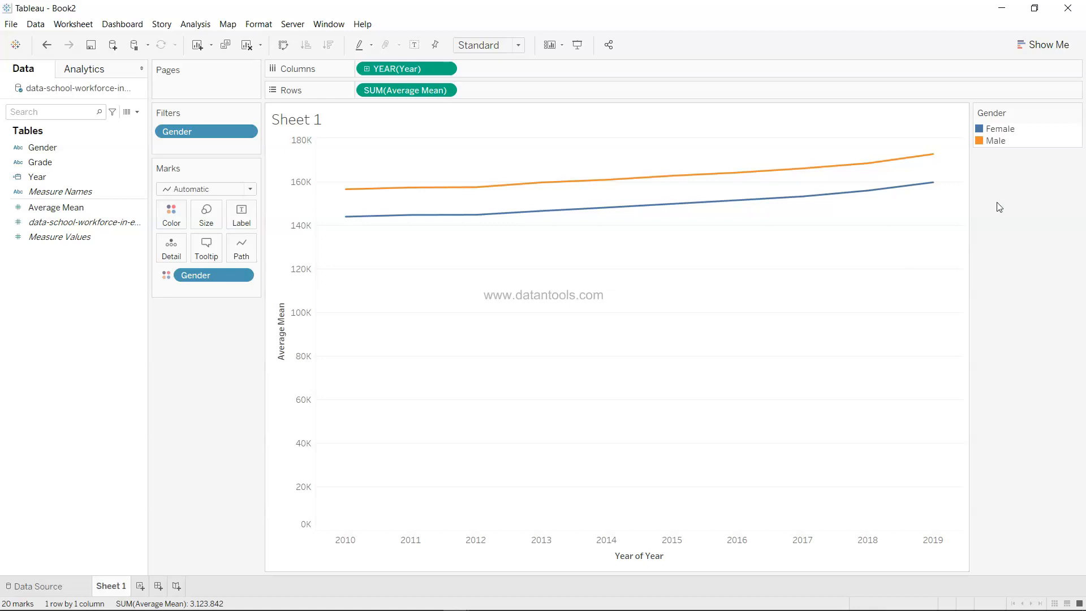
Add Grade to Columns before Year to split the line chart into one pane per grade
mouse_move(884, 165)
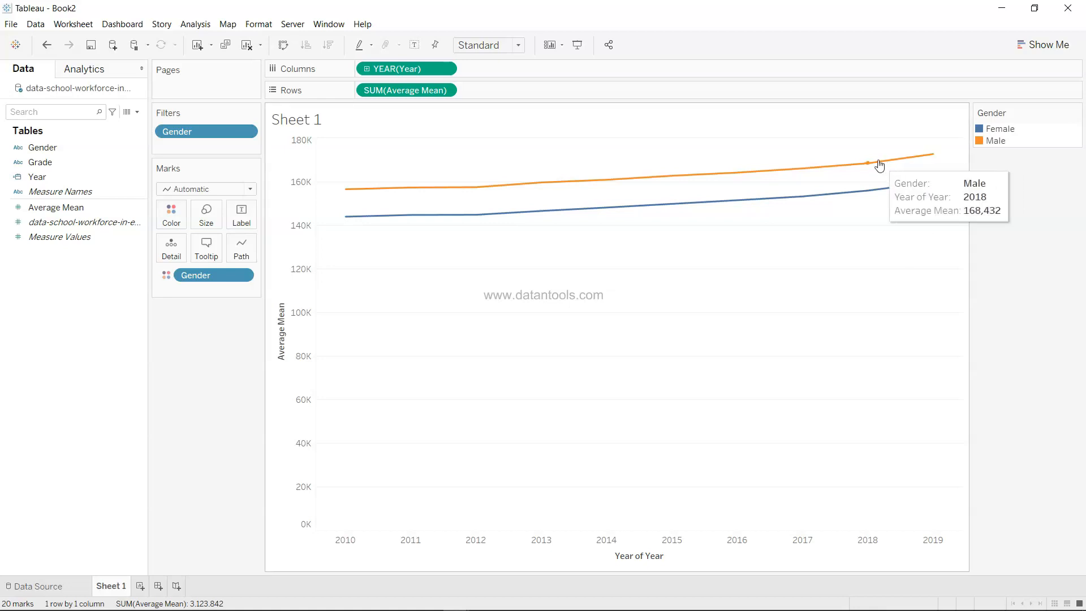
mouse_move(744, 183)
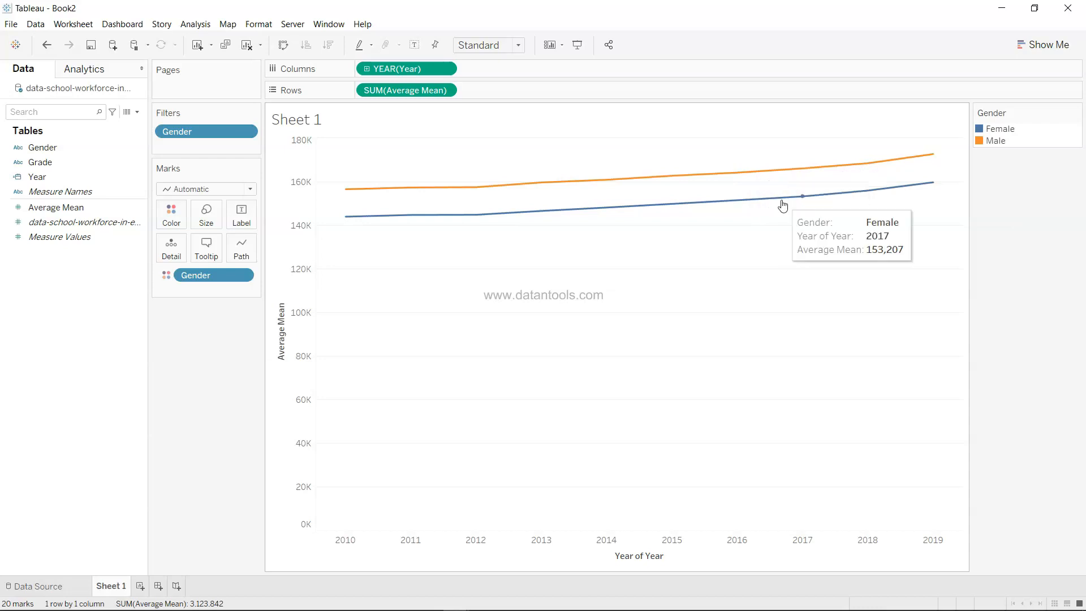
mouse_move(778, 208)
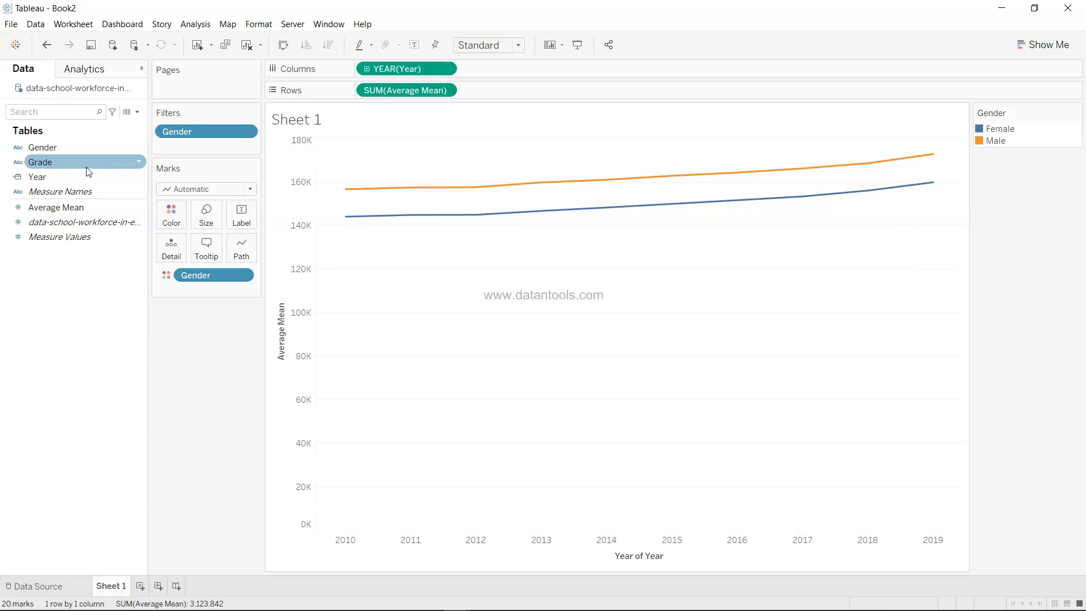
drag(89, 172, 526, 78)
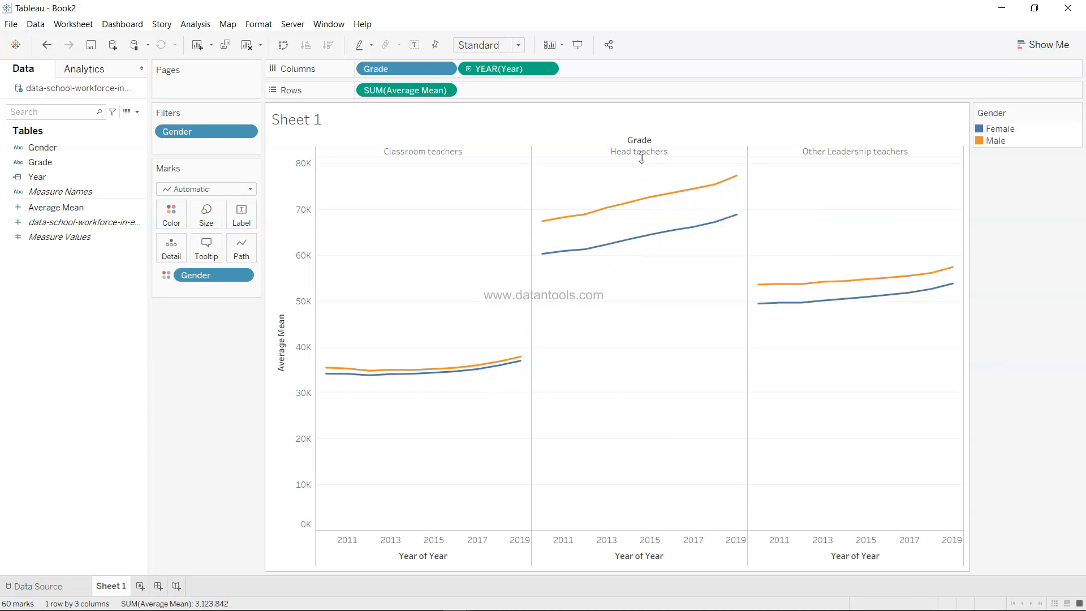
Compare the male and female Average Mean values for head teachers in 2019 and for other leadership teachers
mouse_move(651, 199)
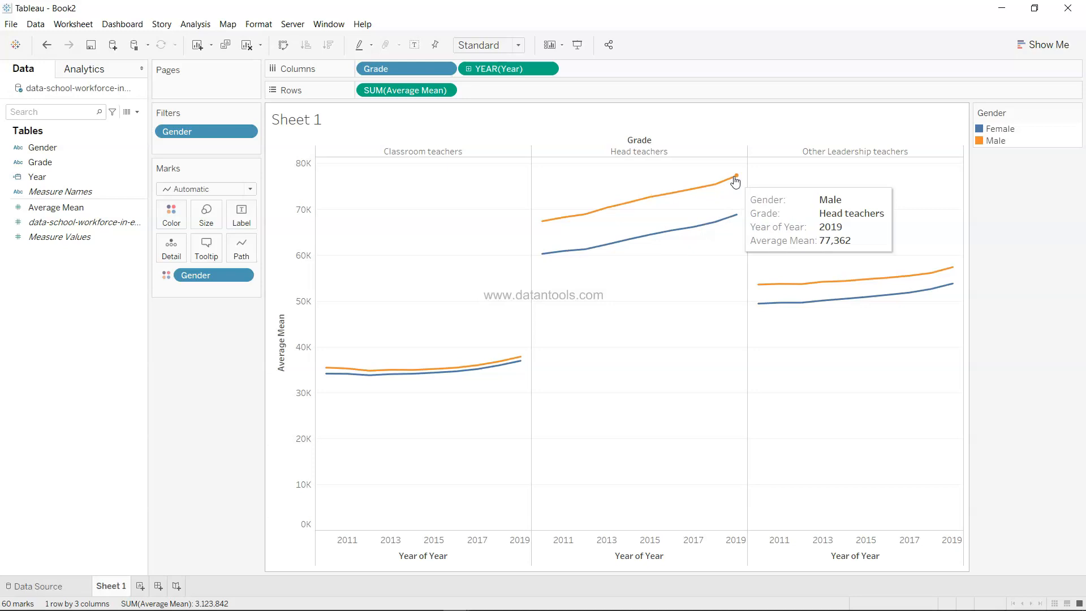
mouse_move(738, 222)
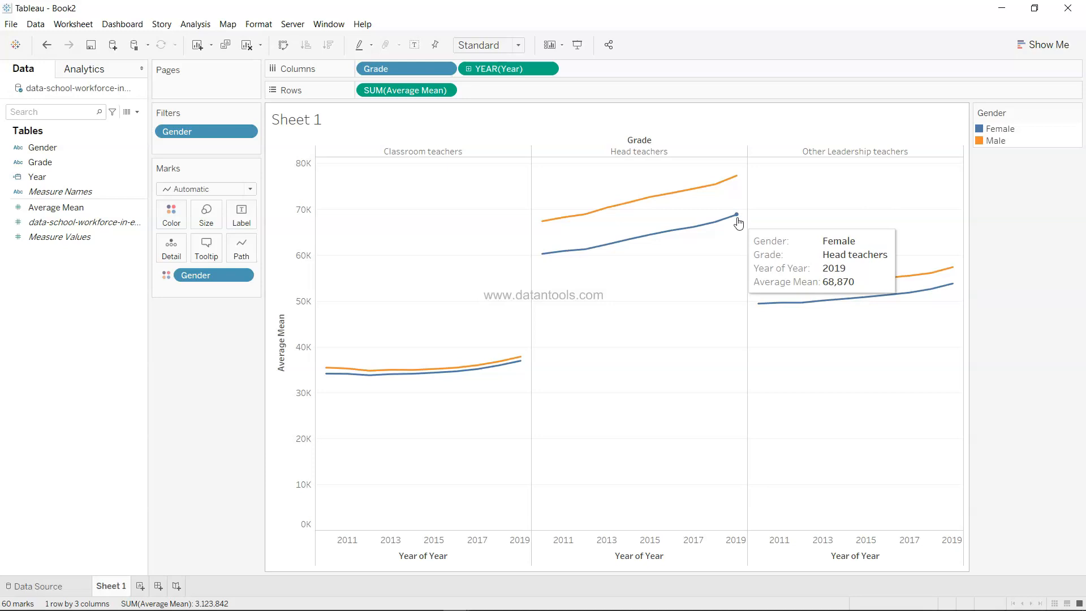
mouse_move(736, 180)
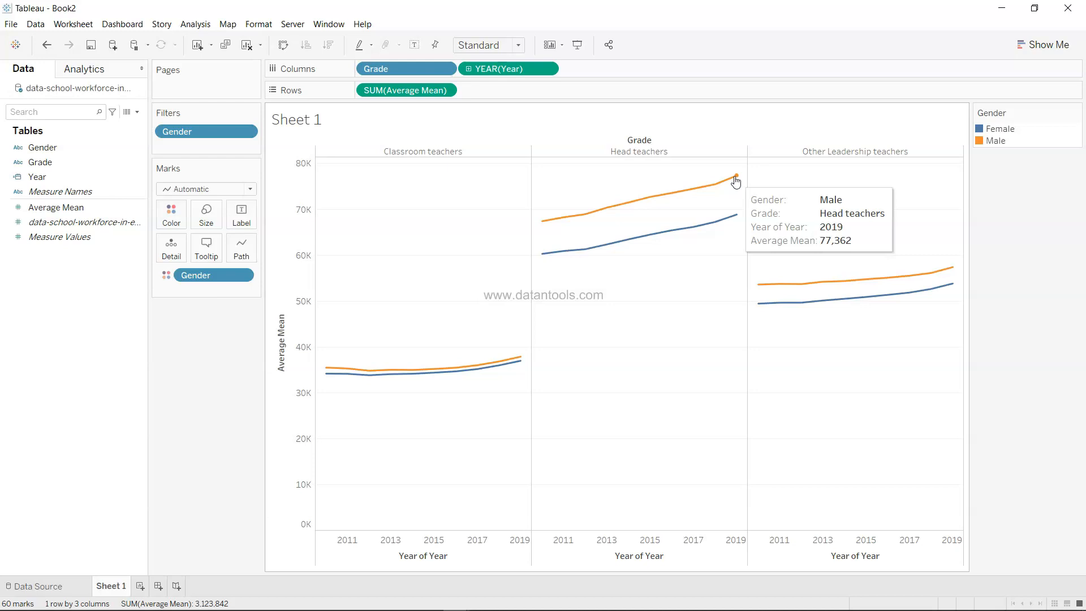
mouse_move(734, 220)
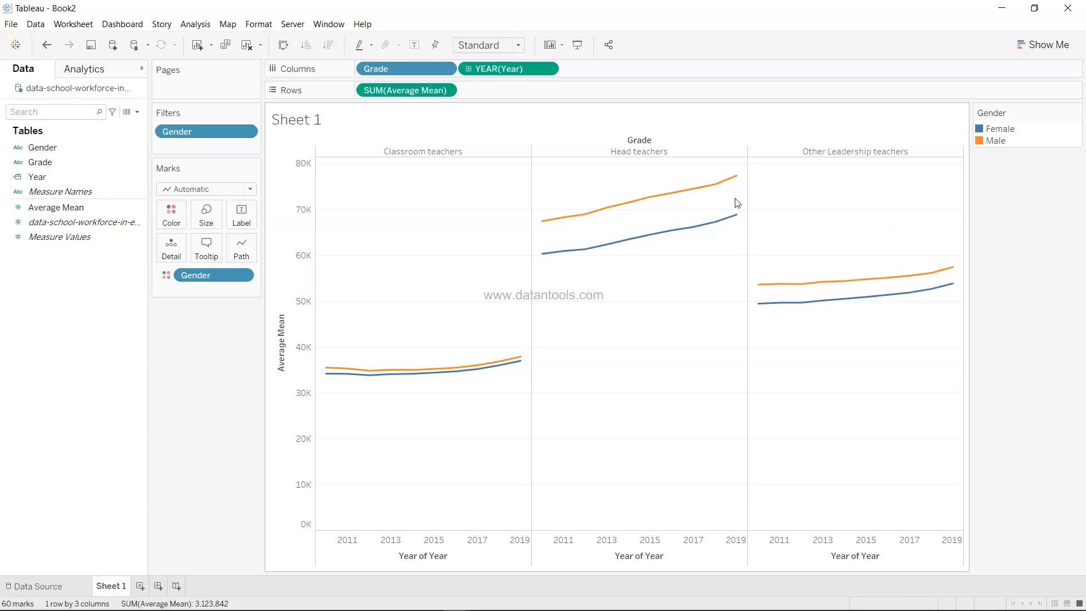
mouse_move(870, 283)
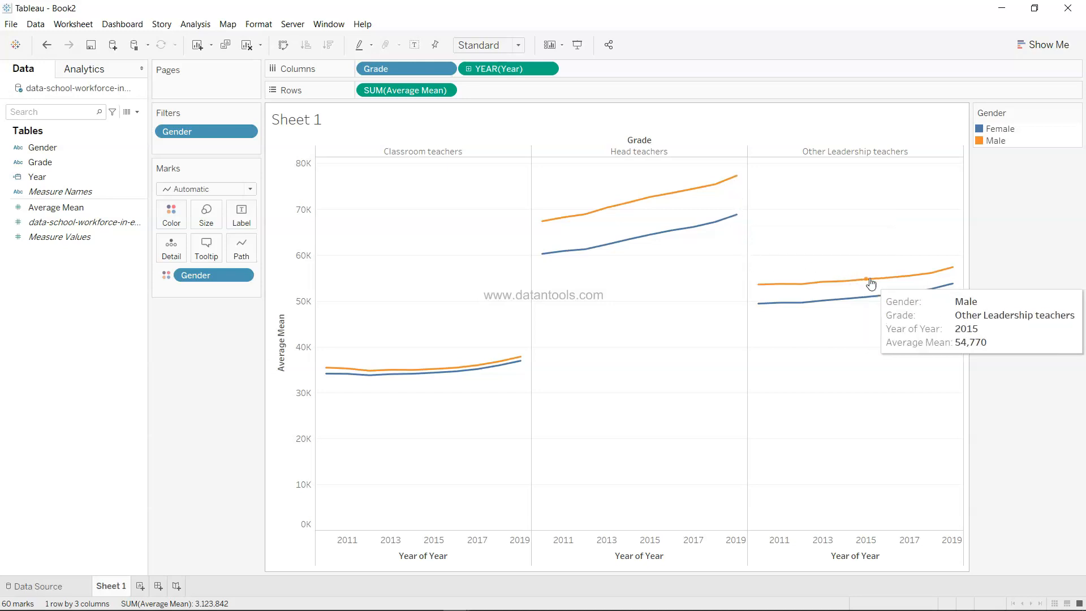
mouse_move(908, 291)
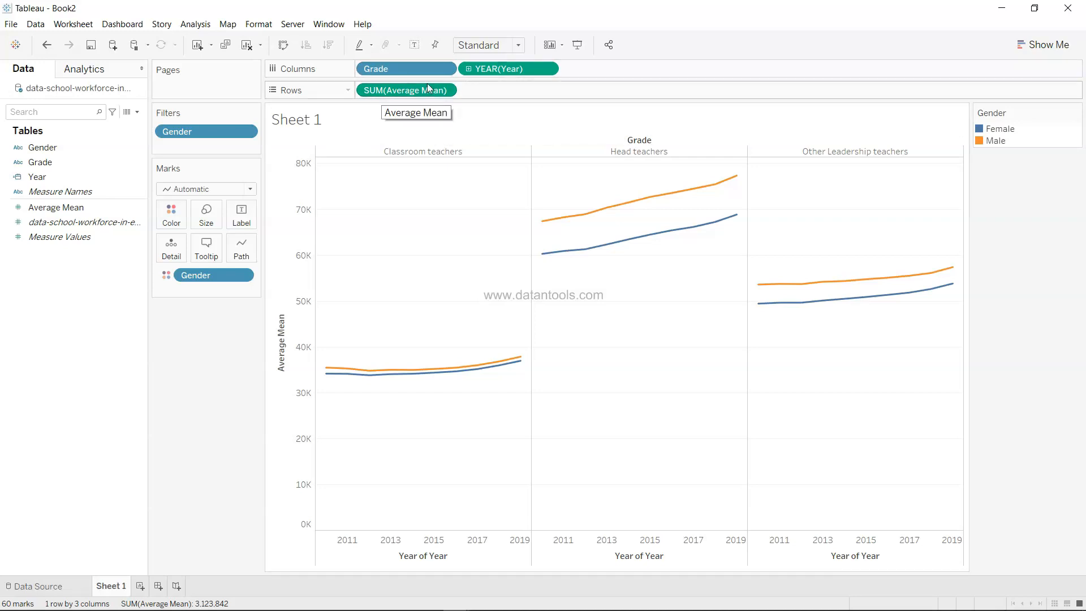
Change the aggregation of Average Mean in Rows from sum to average
click(445, 90)
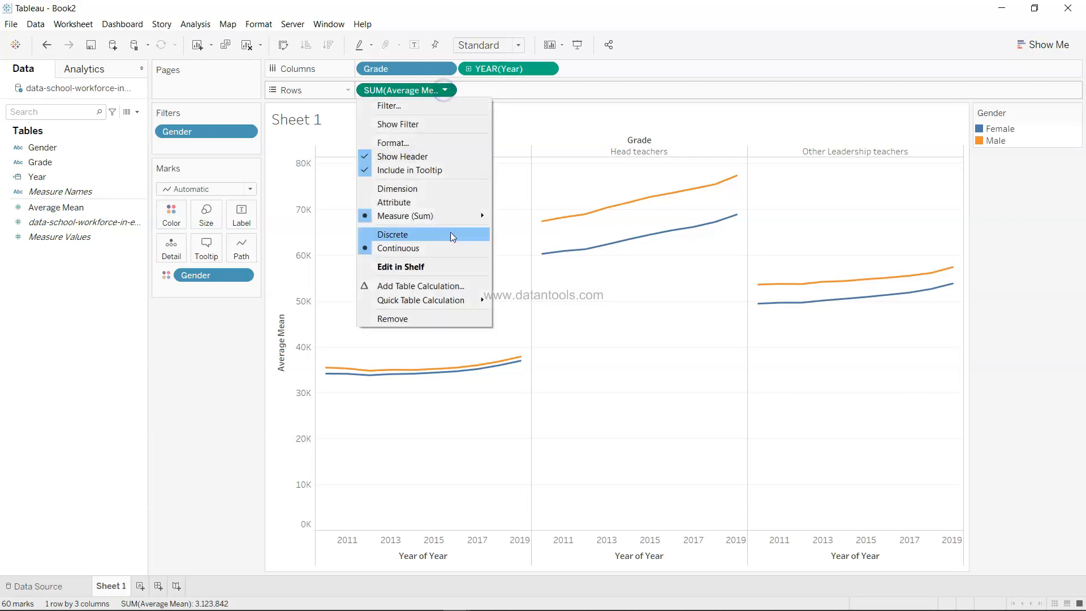
mouse_move(467, 214)
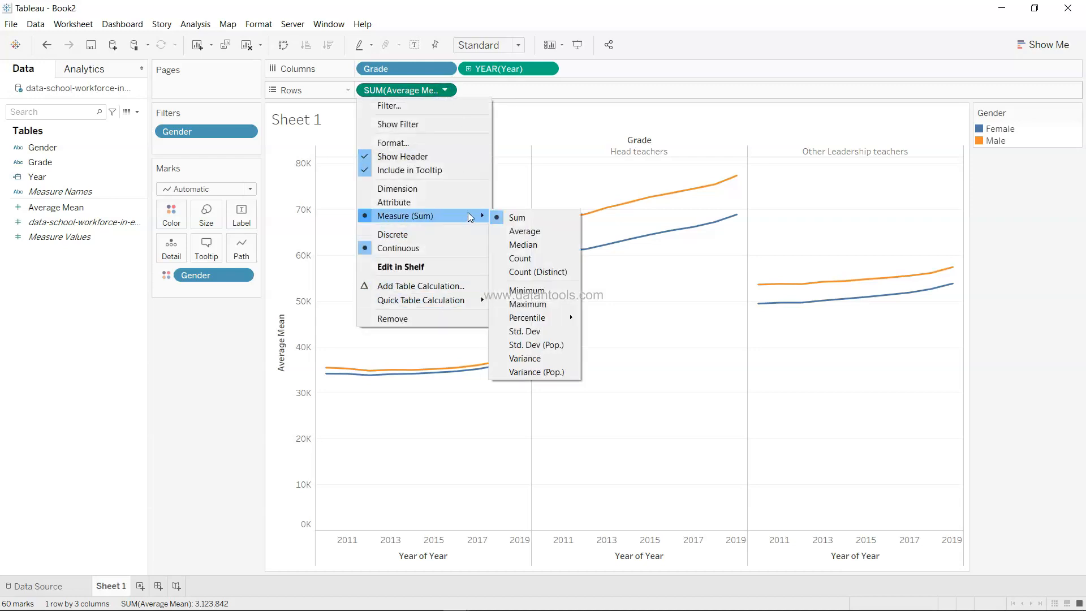
click(531, 232)
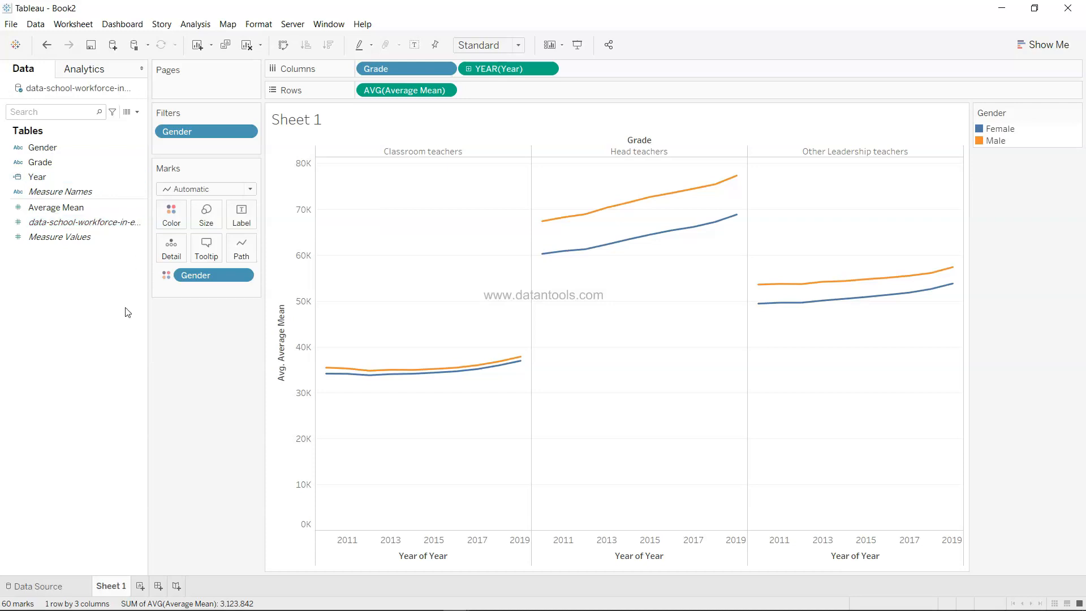
Start a new calculated field named Male Salary
click(135, 113)
click(126, 126)
text(Mal)
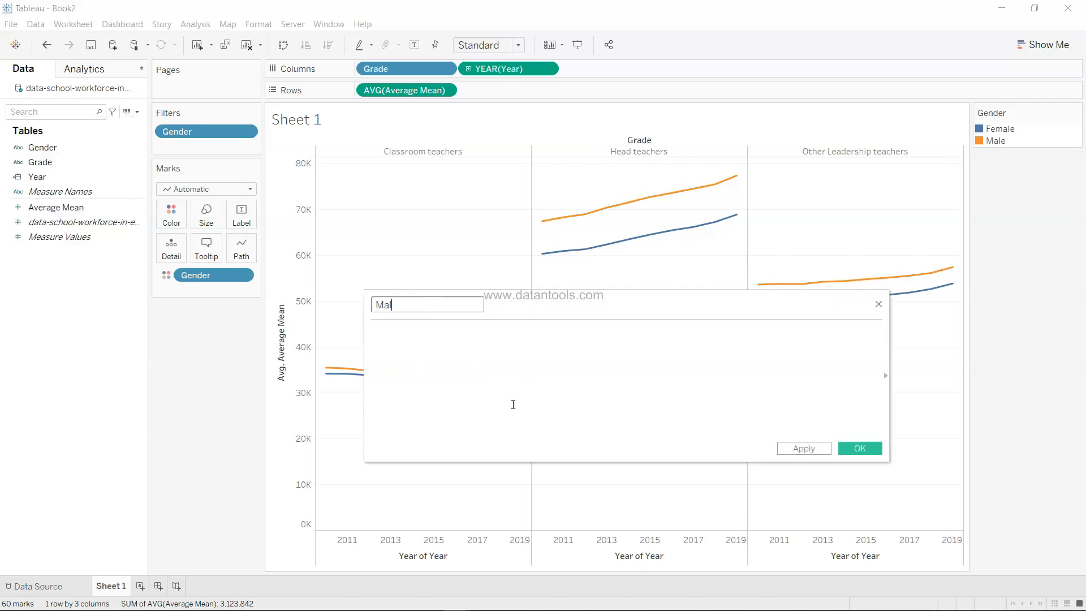
text(e Salary)
Enter the Male Salary formula IF [Gender] = 'Male' then [Average Mean] END, copy its text and save the field
click(513, 404)
text(If)
key(Return)
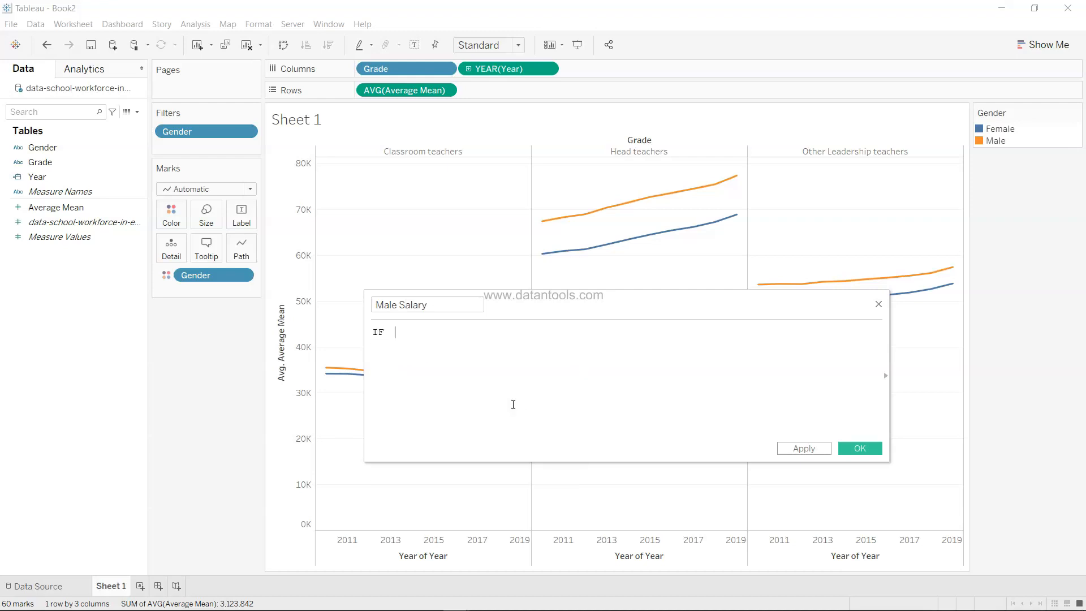
text([Gen)
key(Return)
text(= 'Male' th)
text(en)
text( [Ave)
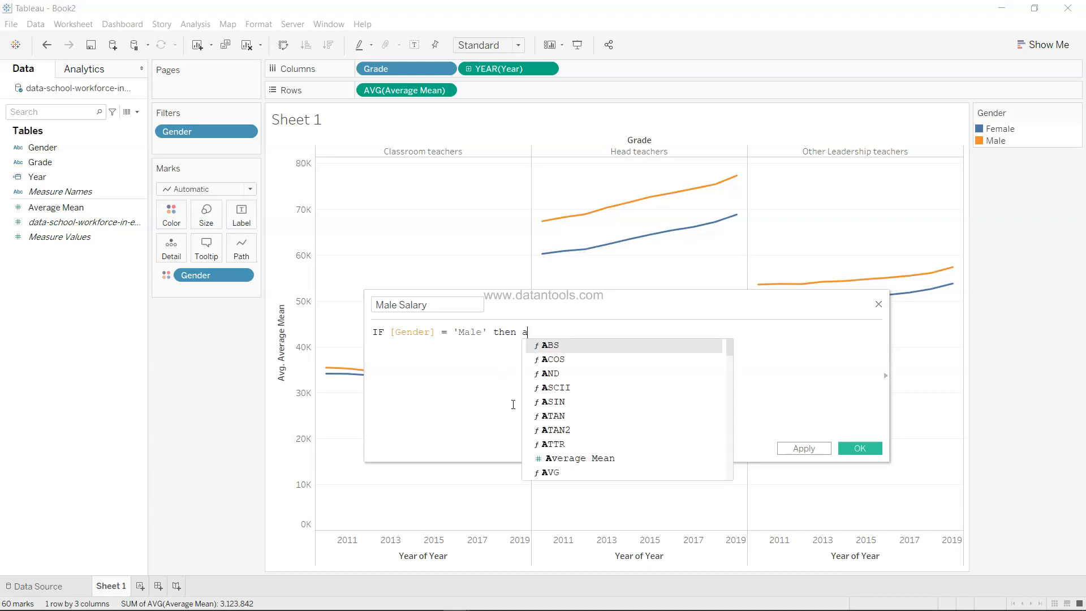
key(Return)
text(en)
key(Return)
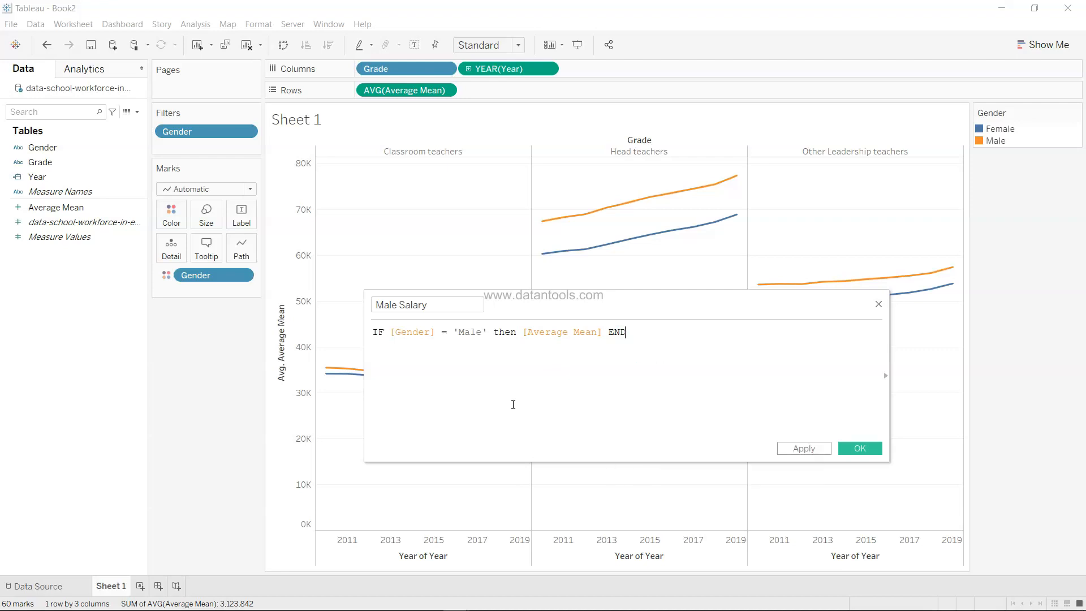
key(ctrl+a)
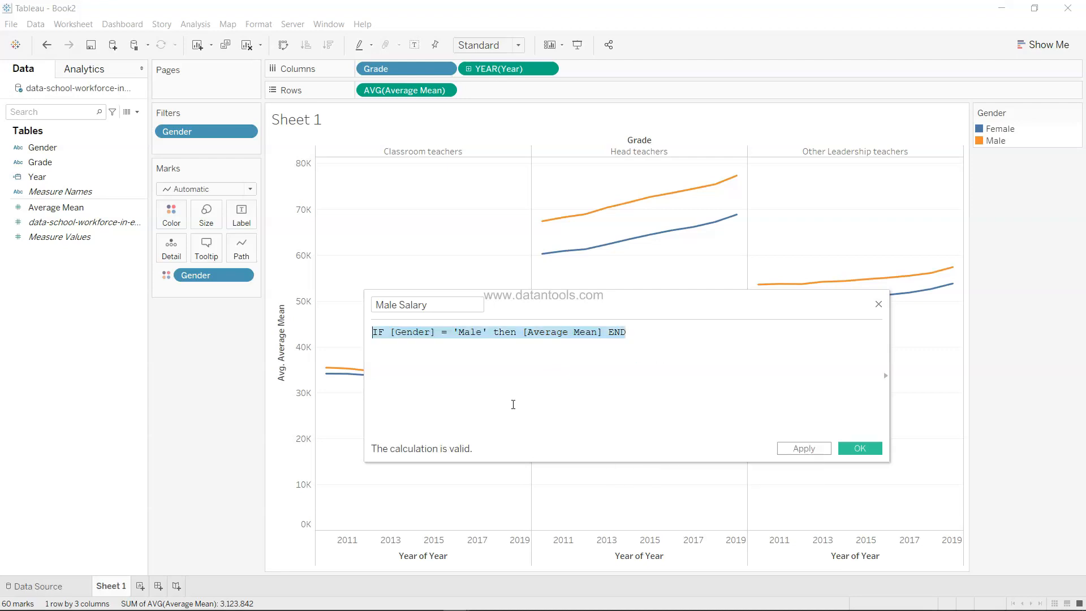
click(874, 449)
Start another calculated field named Female Salary and reuse the formula IF [Gender] = 'Male' then [Average Mean] END in it
click(136, 112)
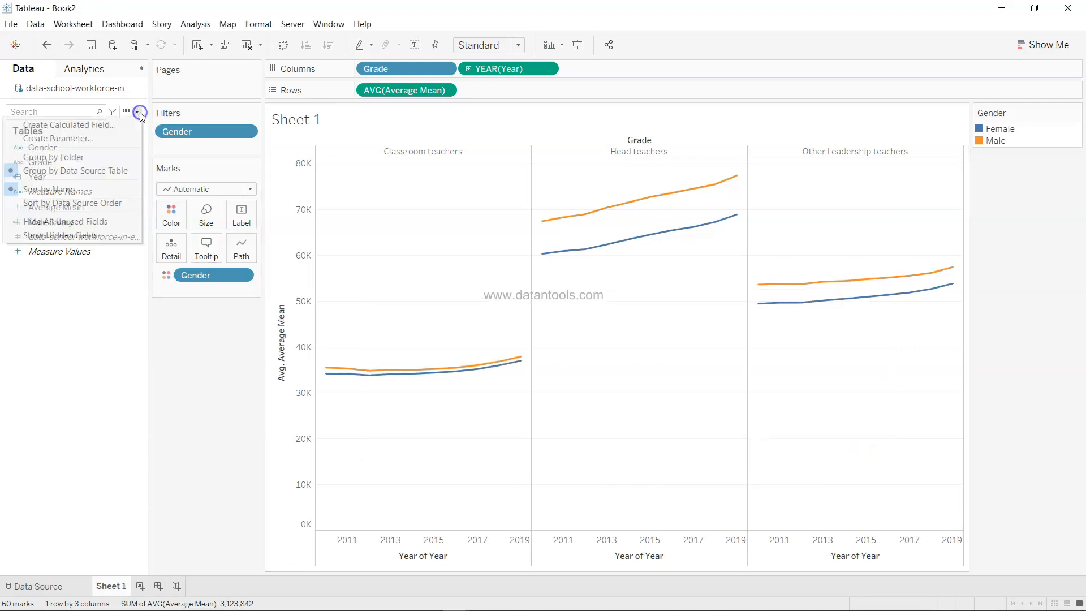
click(122, 121)
text(Femaly)
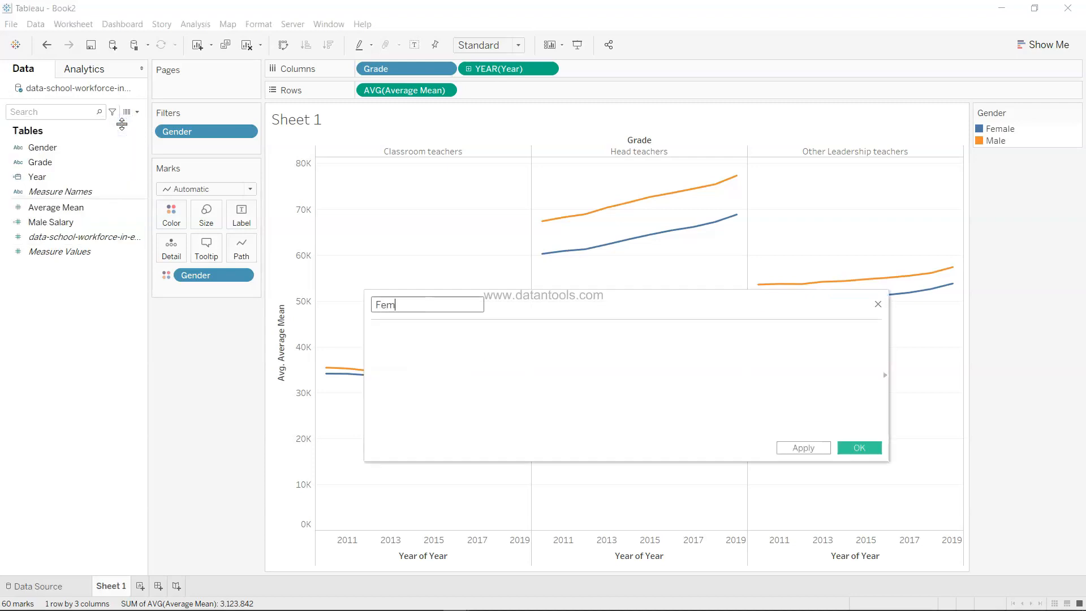
key(BackSpace)
key(BackSpace)
text(le Salary)
key(Tab)
text(IF [Gender] = 'Male' then [Average Mean] END)
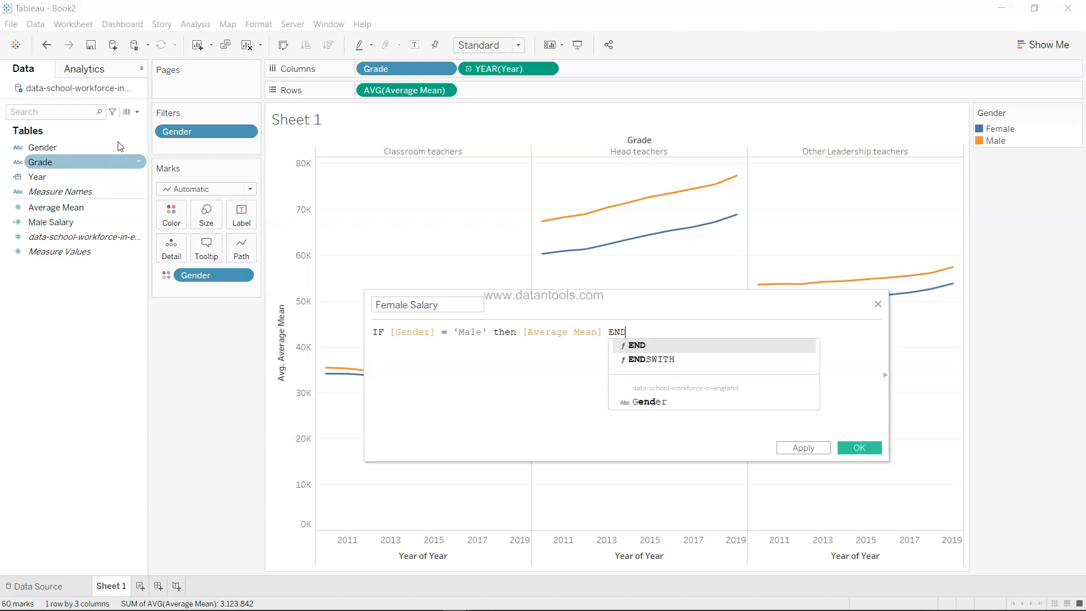
Replace 'Male' with 'Female' in the Female Salary formula and save the field
click(480, 333)
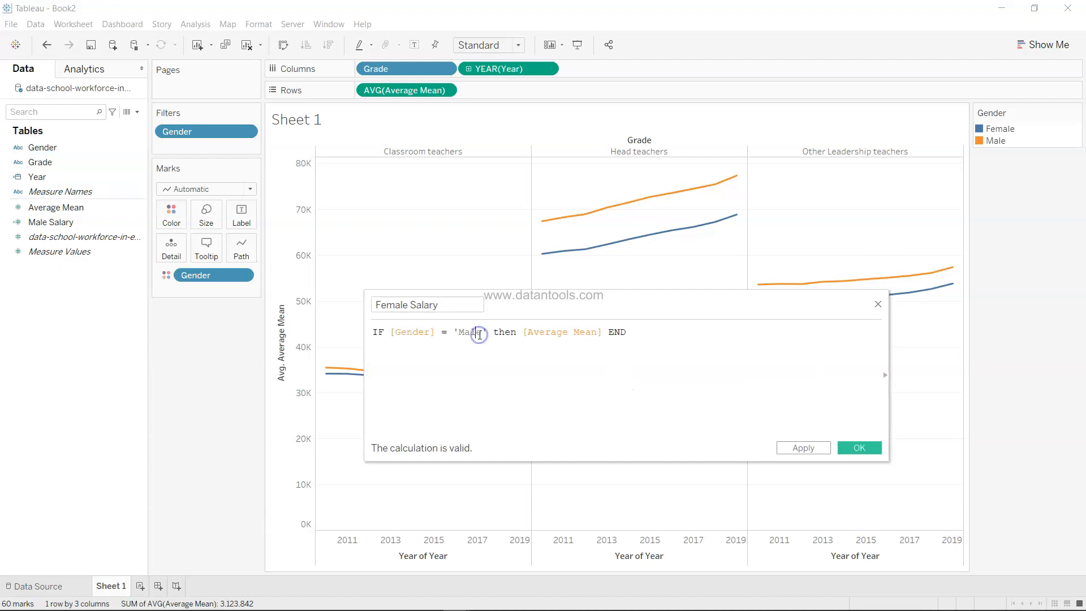
key(BackSpace)
key(BackSpace)
key(BackSpace)
key(BackSpace)
text(Fe)
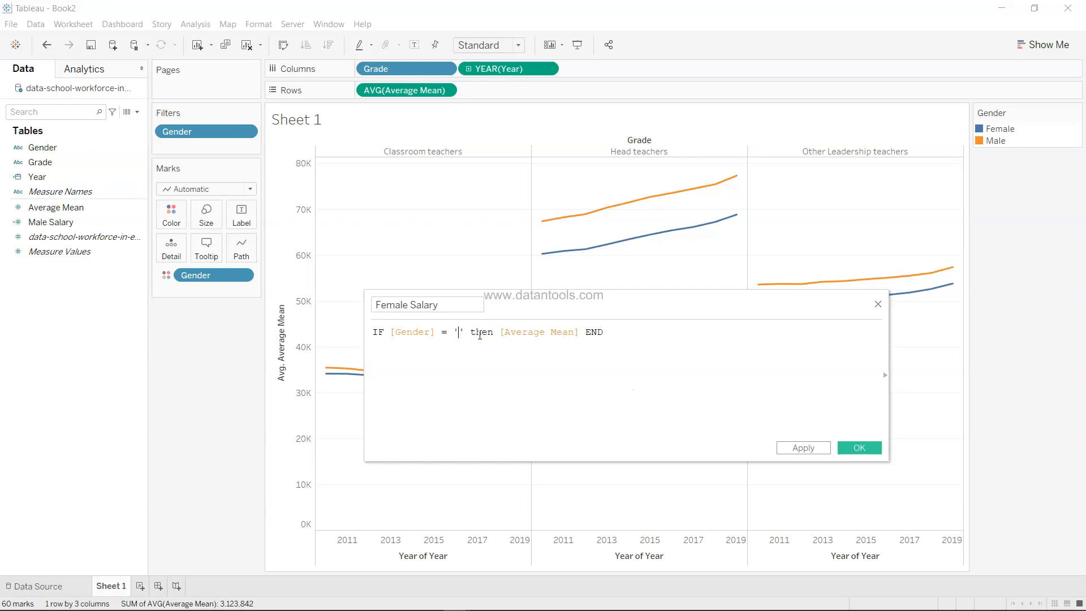
text(male)
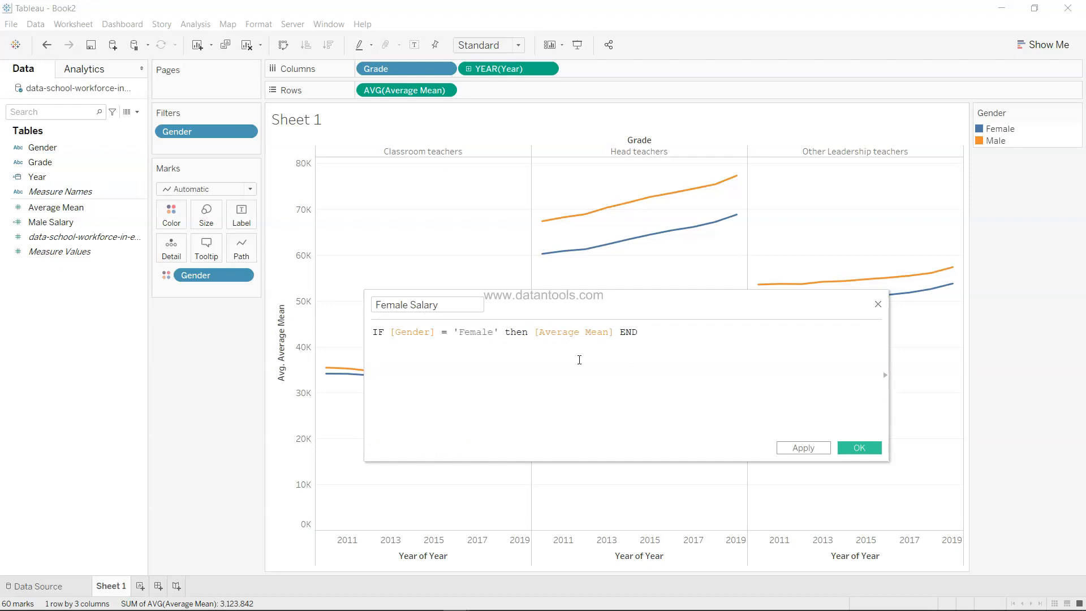
click(866, 447)
On a new worksheet, build a horizontal bar chart with Year in Rows and Male Salary in Columns
click(141, 587)
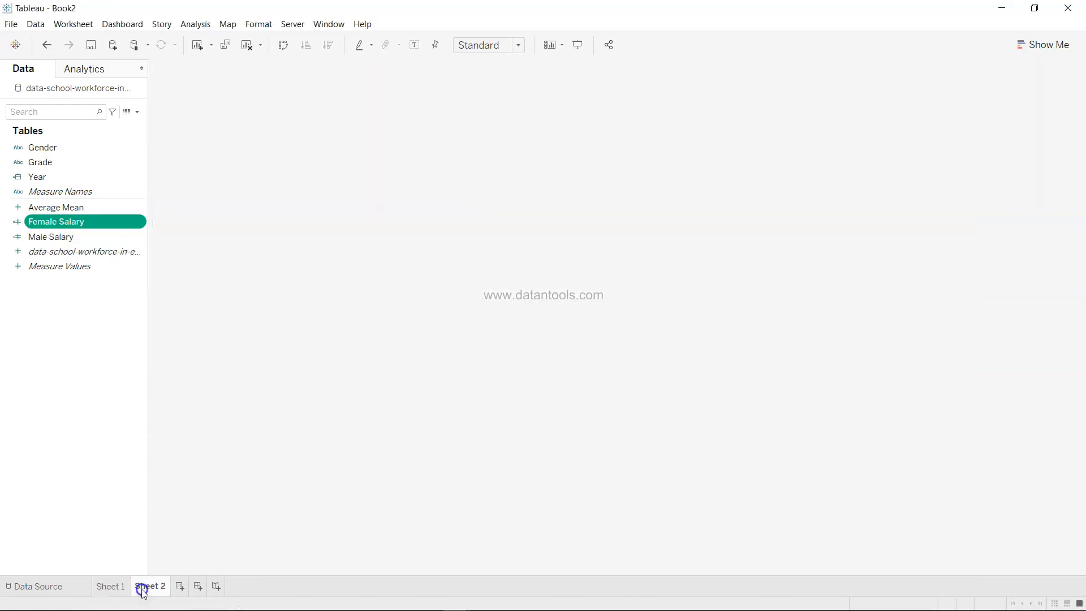
drag(89, 177, 407, 93)
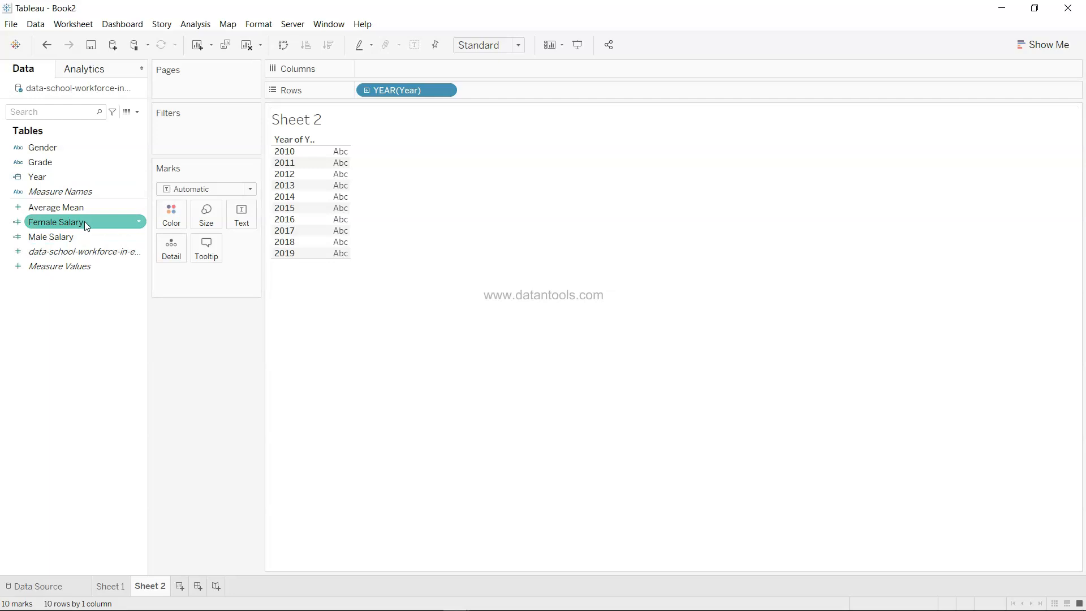
mouse_move(84, 235)
mouse_down()
mouse_move(401, 109)
mouse_move(409, 64)
mouse_up()
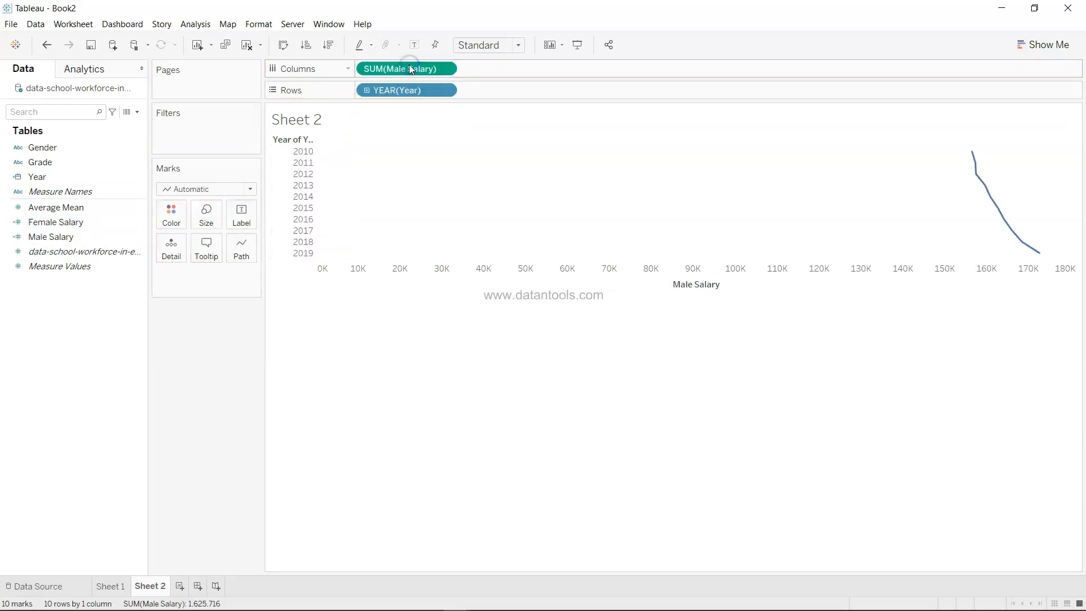
click(195, 189)
click(196, 219)
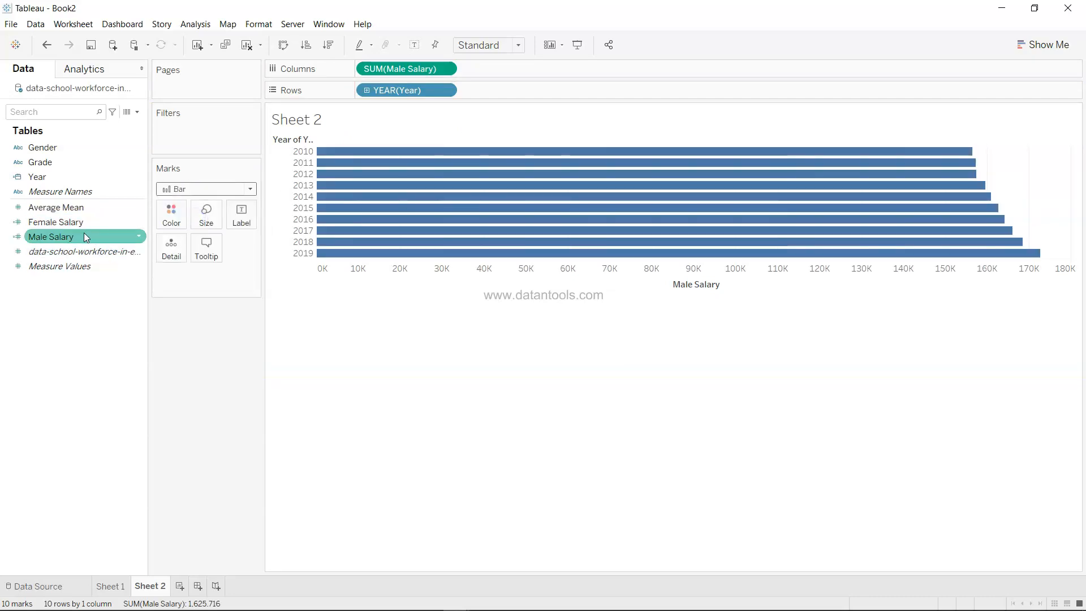
Add Female Salary after Male Salary in Columns and make the chart rows taller
drag(85, 222, 541, 73)
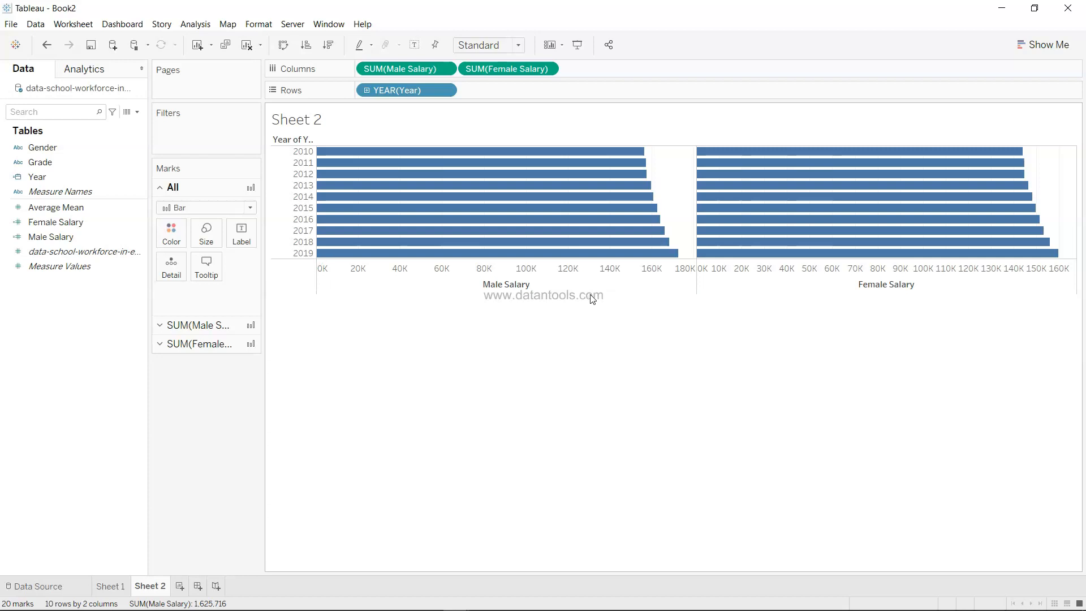
drag(592, 293, 591, 425)
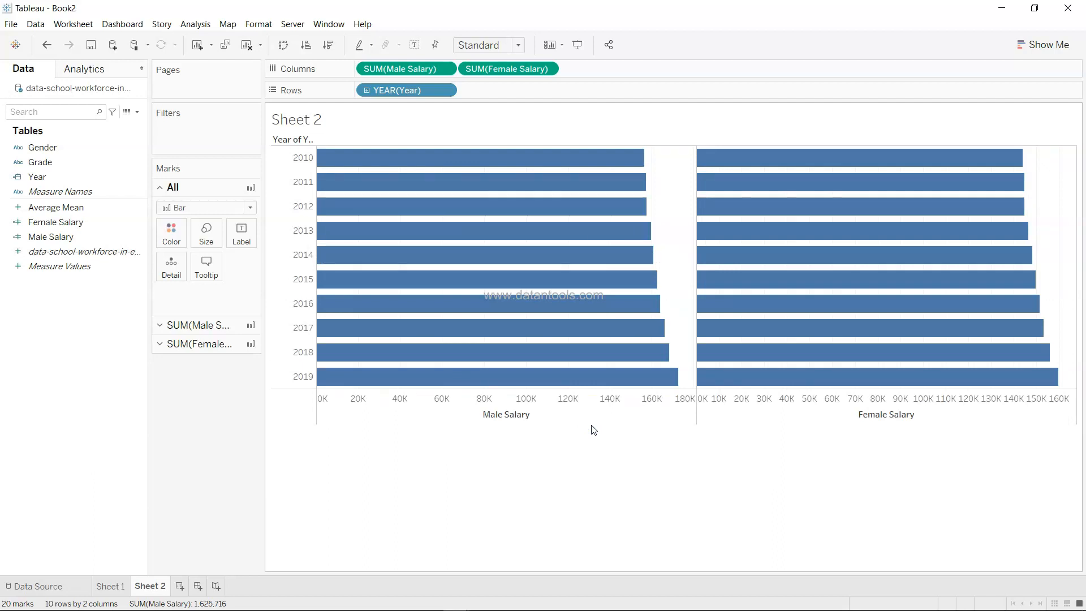
mouse_move(797, 299)
click(224, 327)
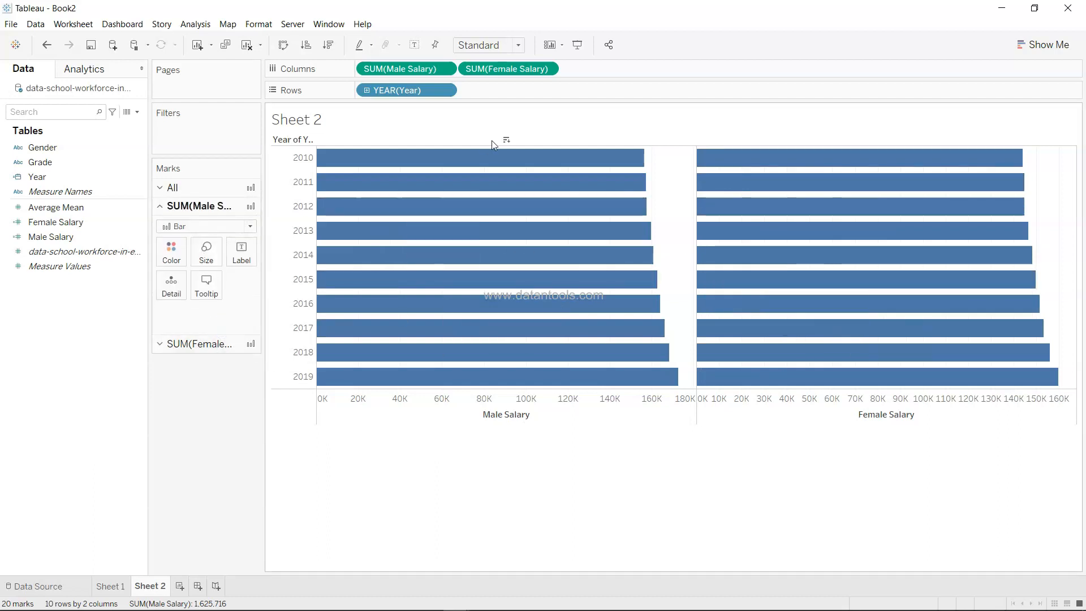
Combine Female Salary and Male Salary on a dual axis and synchronize the two axes
click(546, 68)
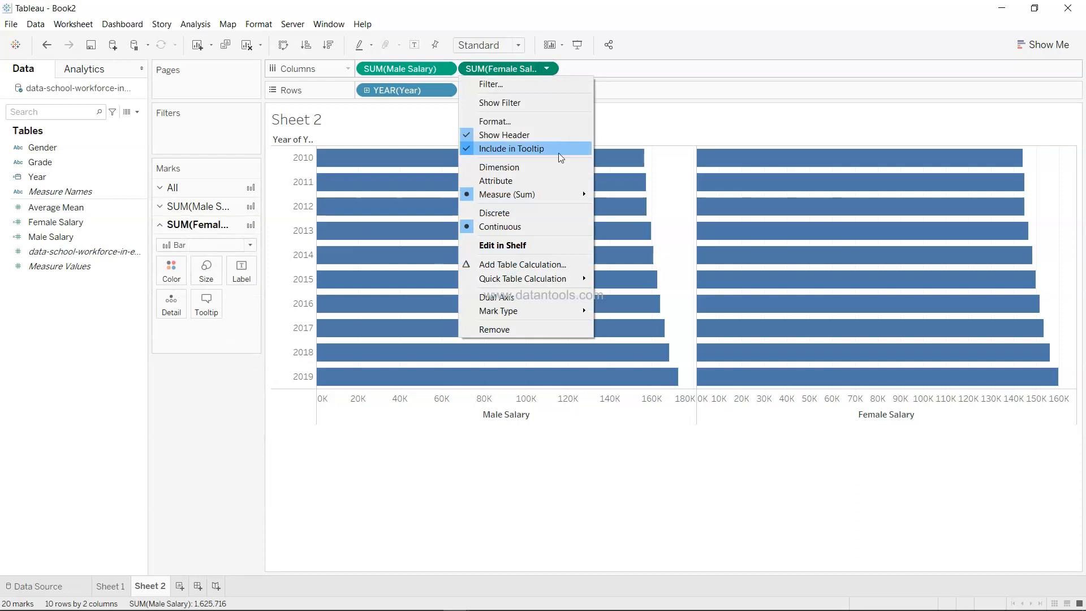
click(548, 298)
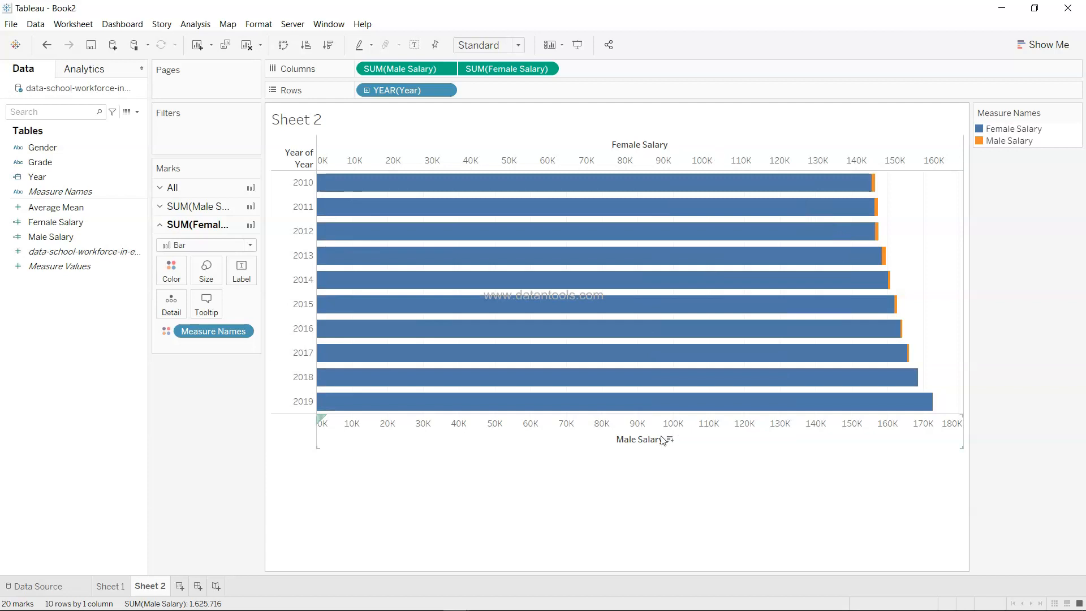
right_click(629, 160)
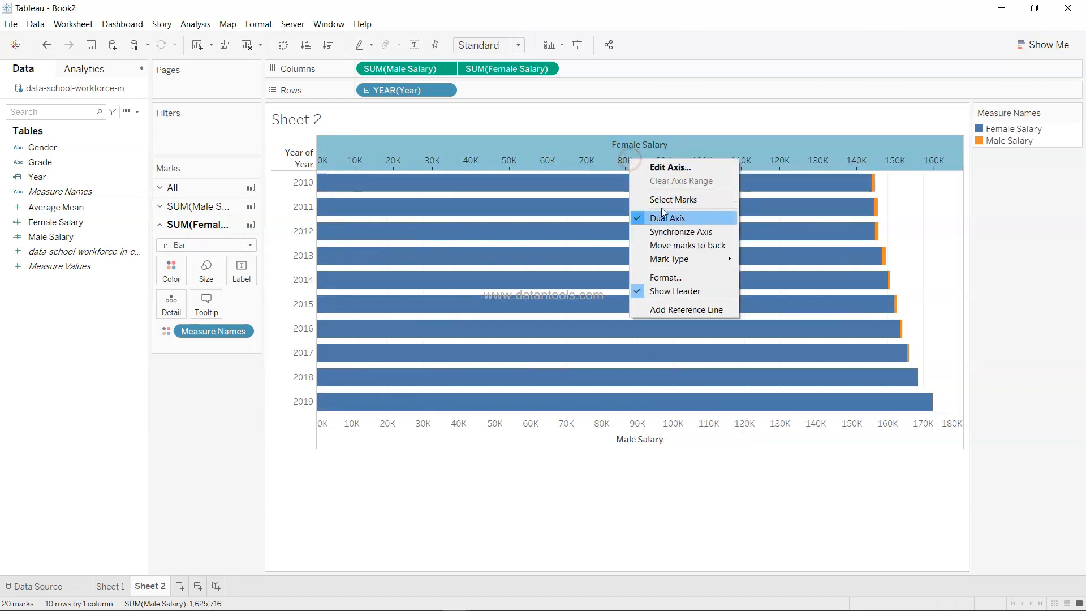
click(670, 230)
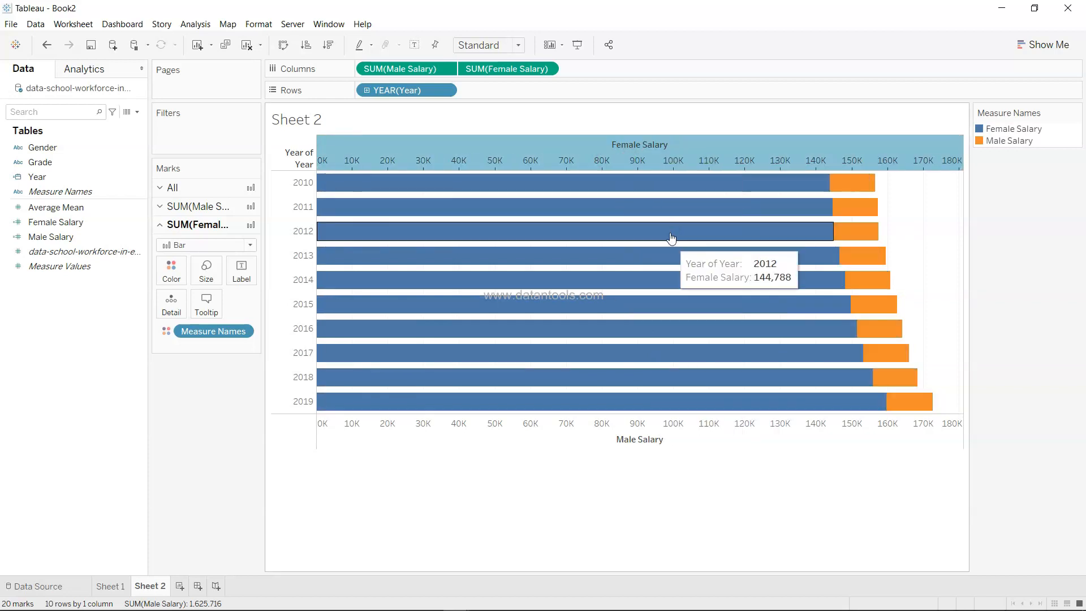
click(935, 465)
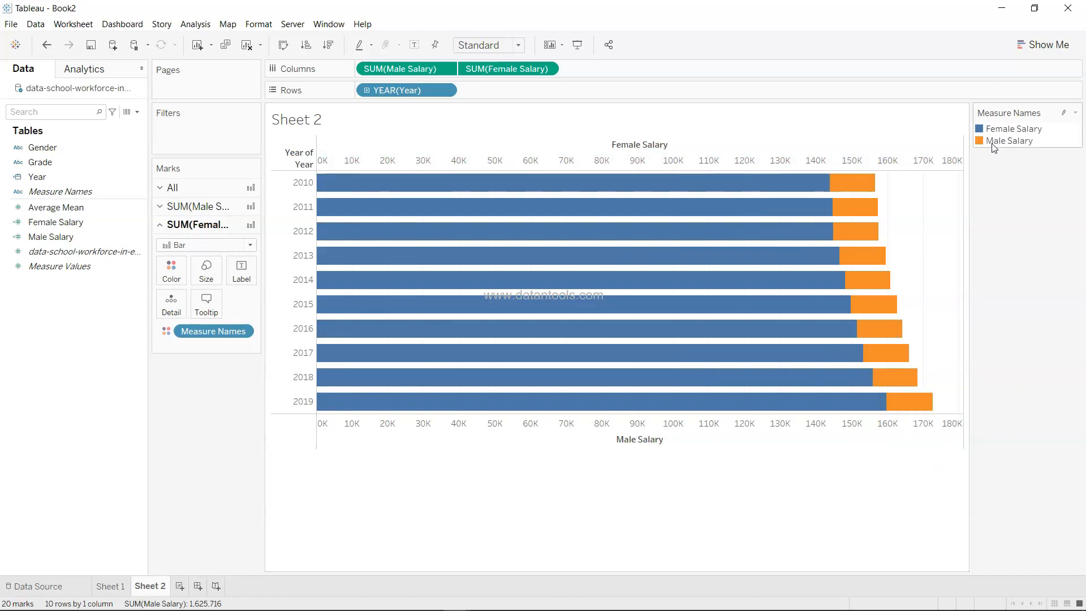
Reduce the size of the Female Salary bars so they sit inside the Male Salary bars
mouse_move(863, 188)
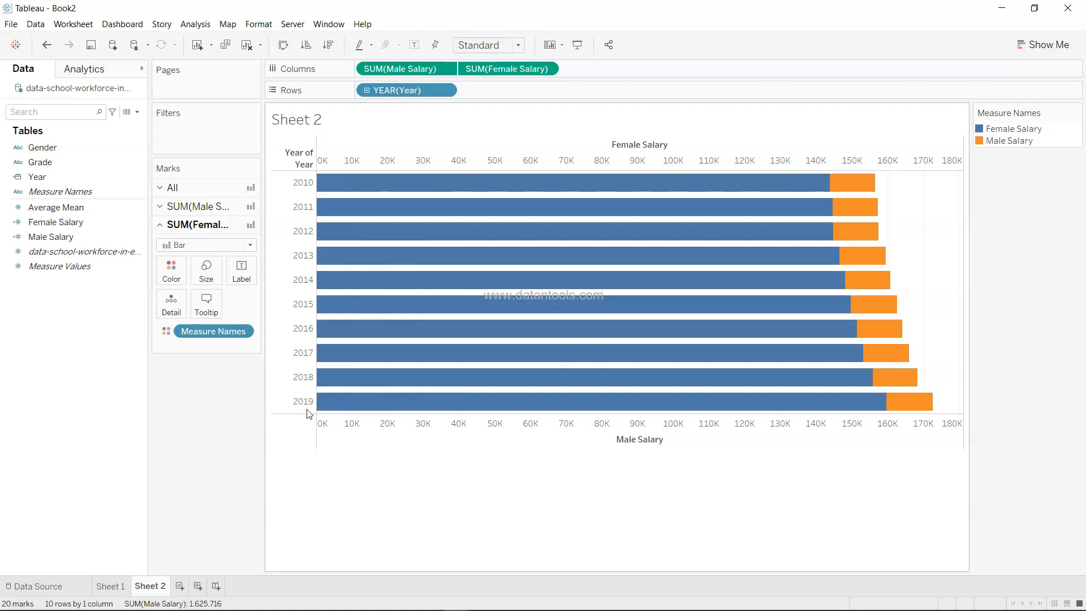
click(208, 273)
drag(272, 305, 243, 304)
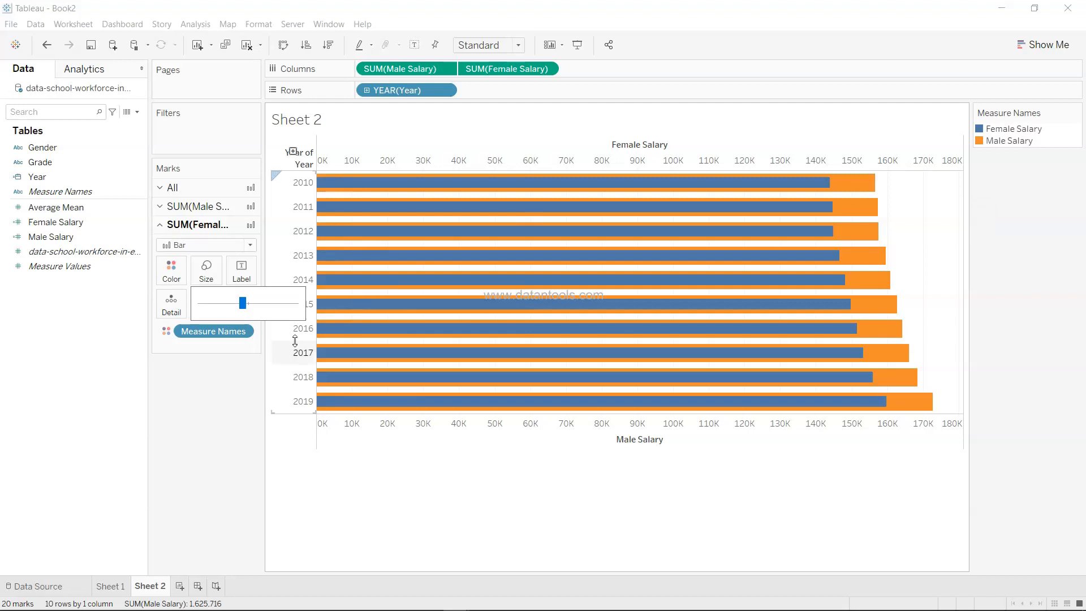
Edit the Measure Names colors, assigning gray to Female Salary and teal to Male Salary from the Automatic palette
click(173, 274)
click(227, 313)
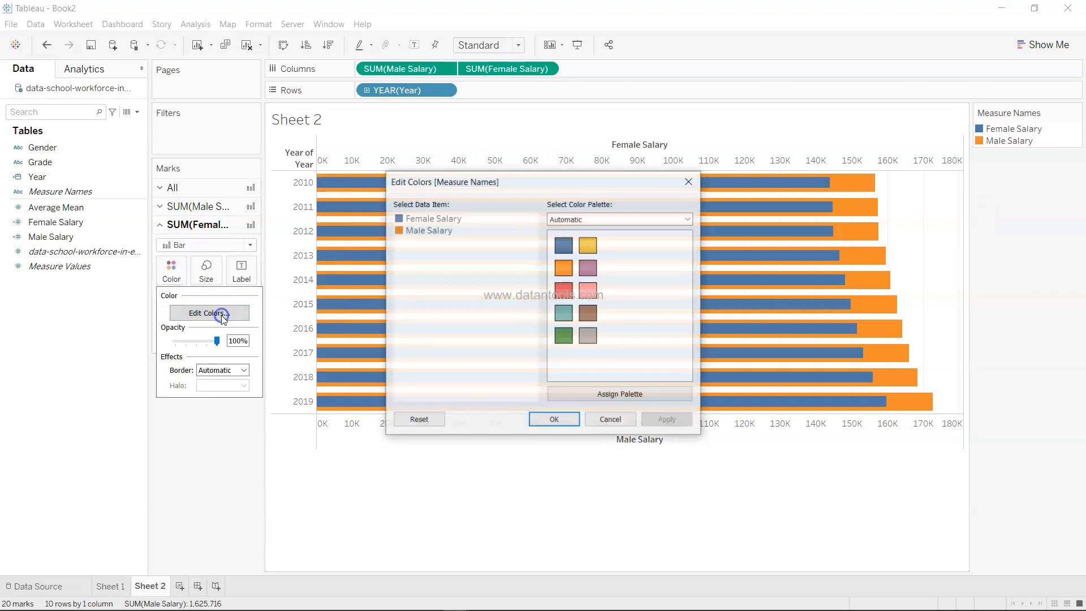
drag(479, 179, 234, 174)
click(198, 213)
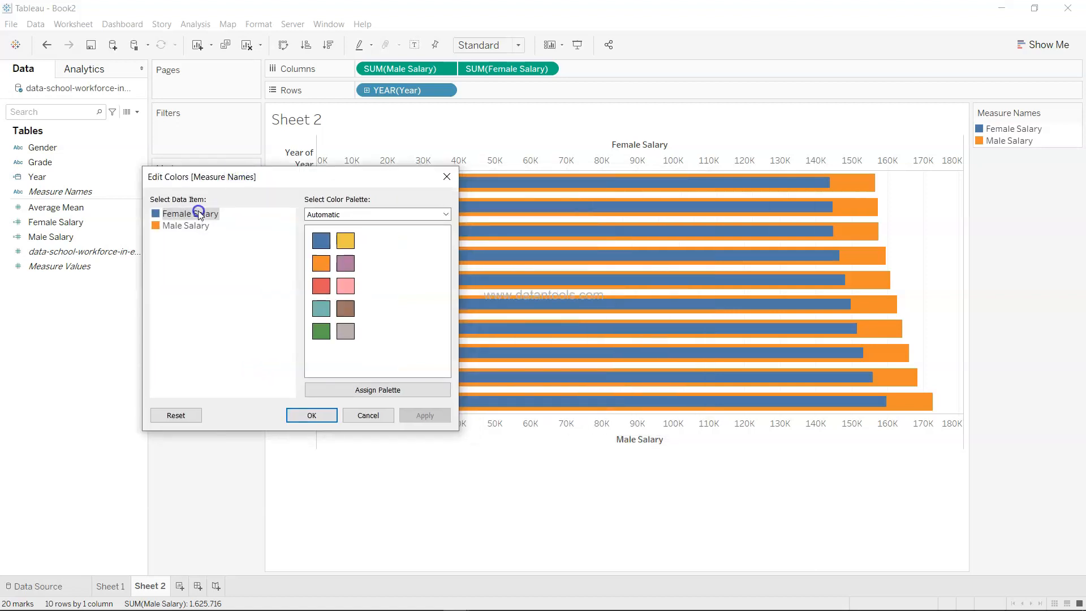
click(346, 331)
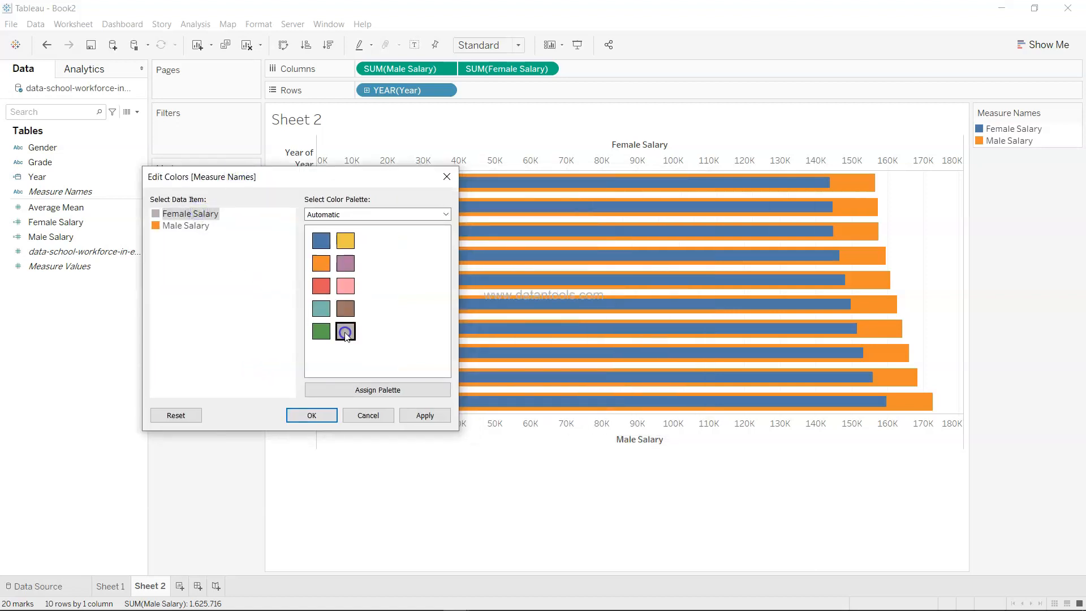
click(435, 416)
click(192, 226)
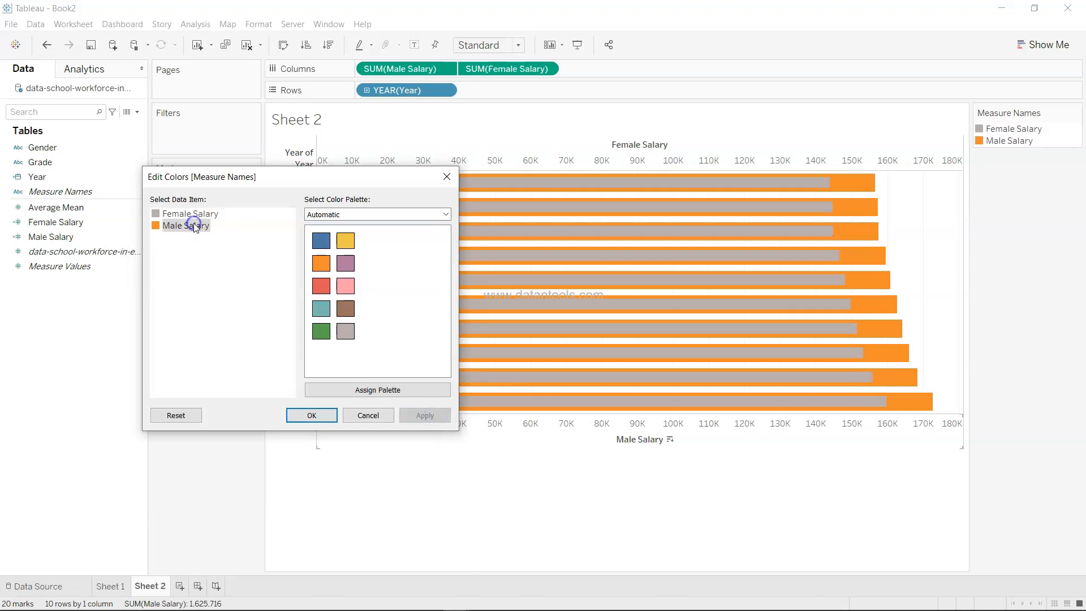
click(321, 308)
click(431, 418)
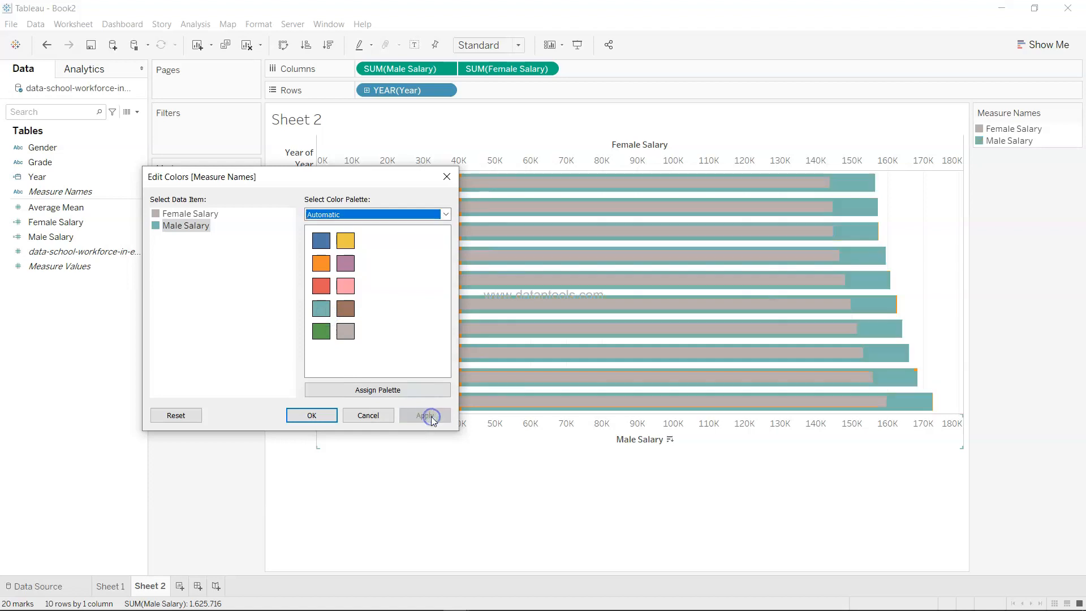
click(310, 416)
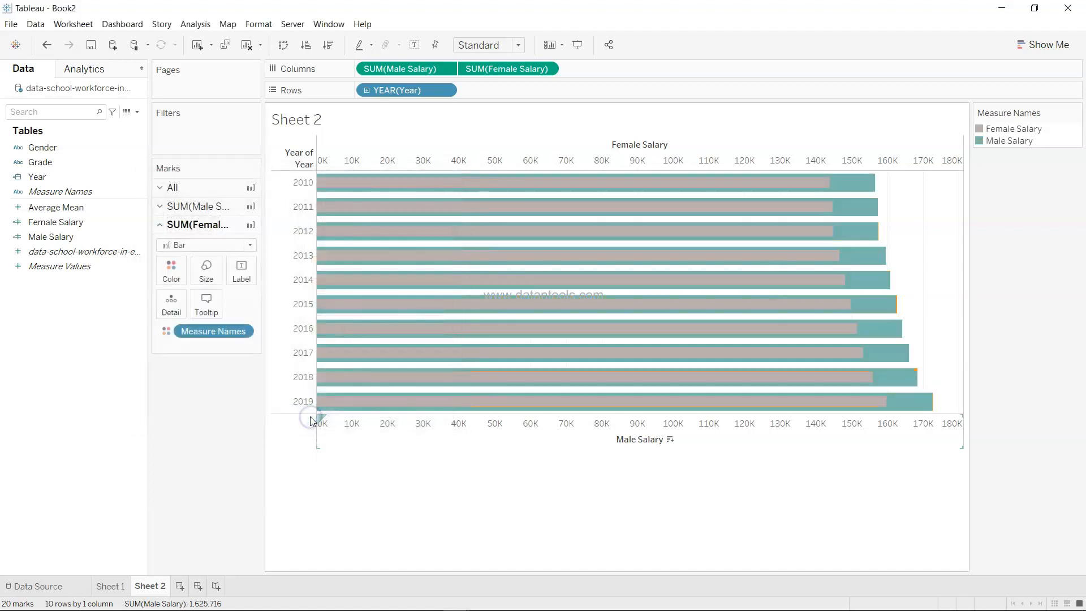
Make the gray Female Salary bars slightly thinner
click(208, 274)
mouse_move(241, 304)
mouse_down()
mouse_move(221, 303)
mouse_move(236, 305)
mouse_up()
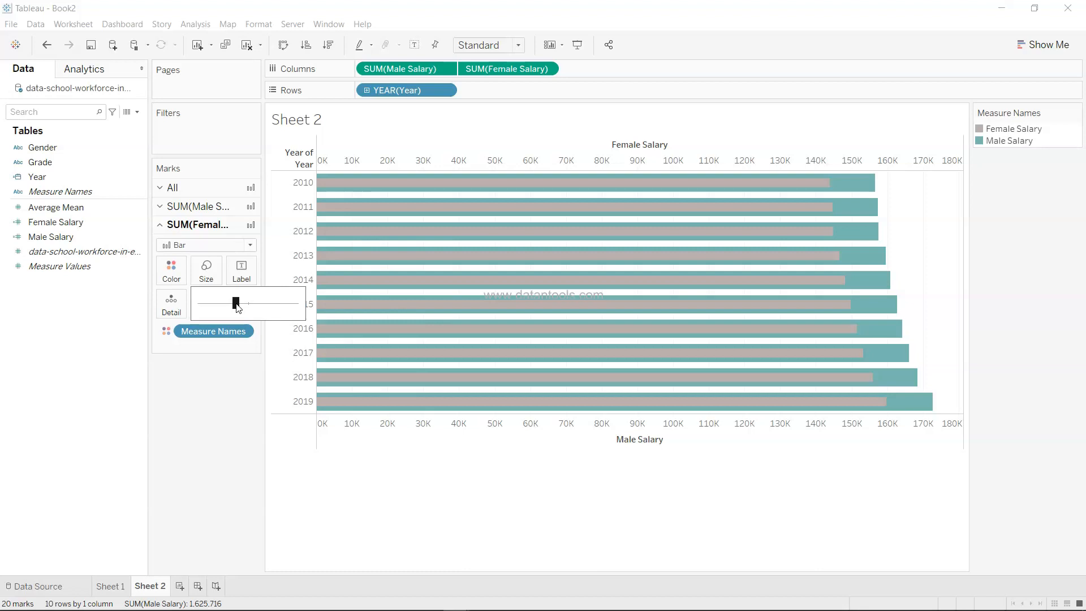
Try excluding zero from the Female Salary axis range, and undo the change
right_click(462, 158)
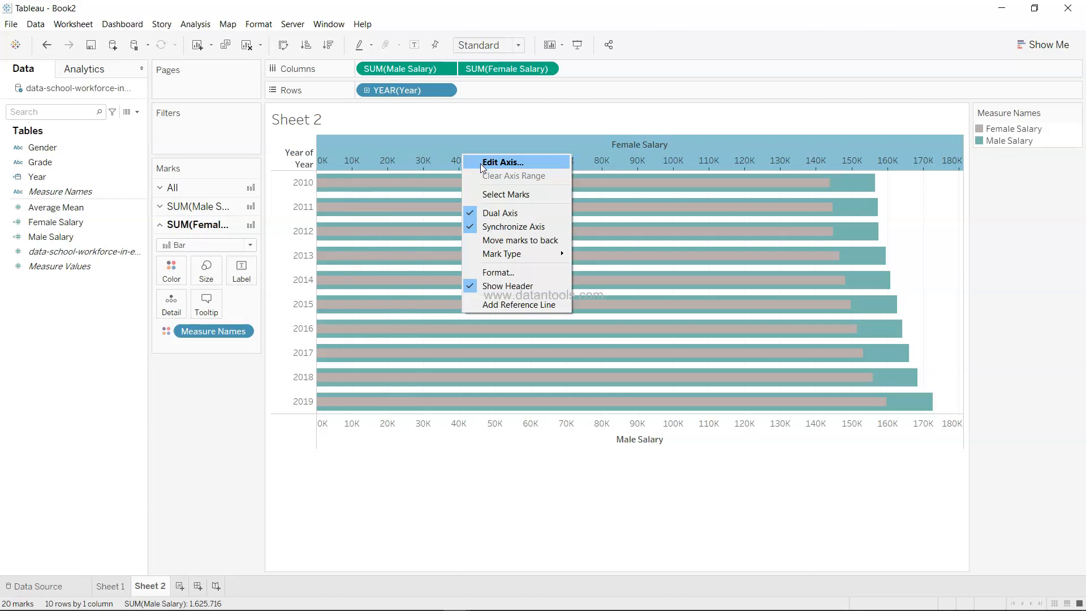
click(480, 164)
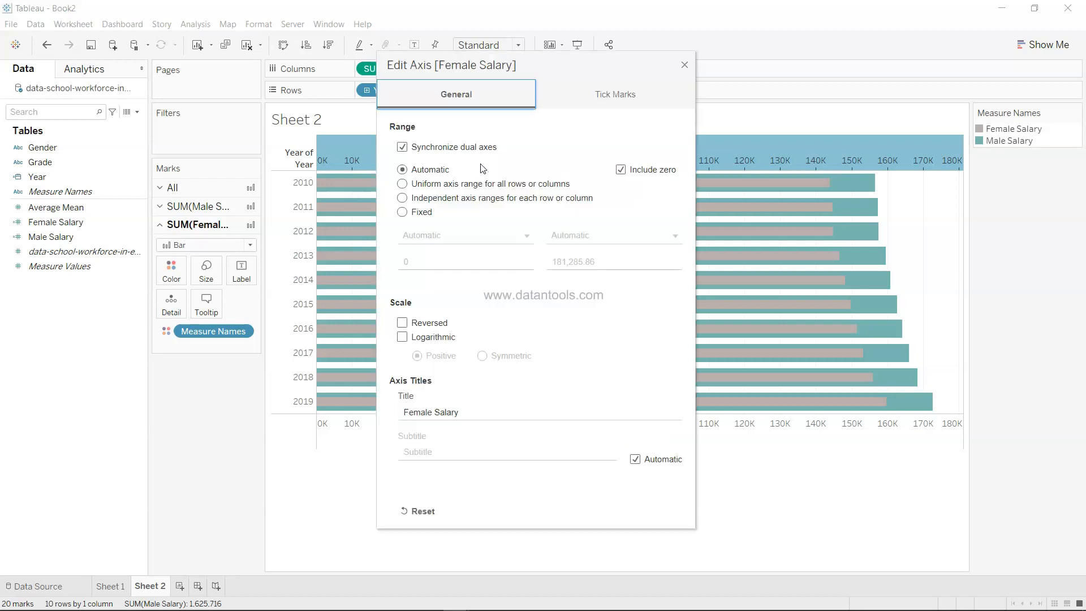
click(621, 170)
click(684, 66)
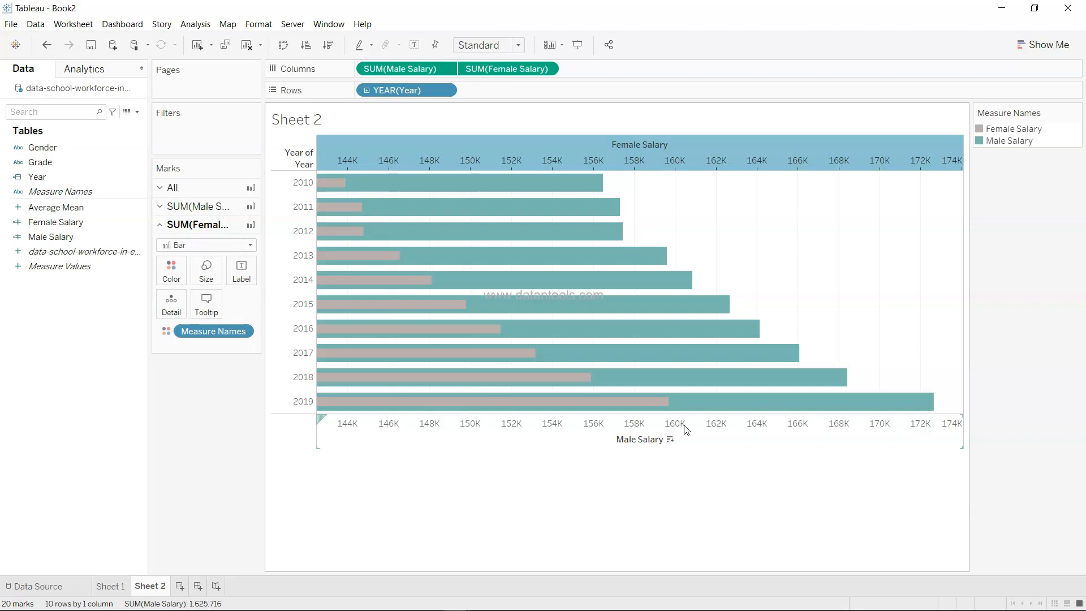
mouse_move(562, 188)
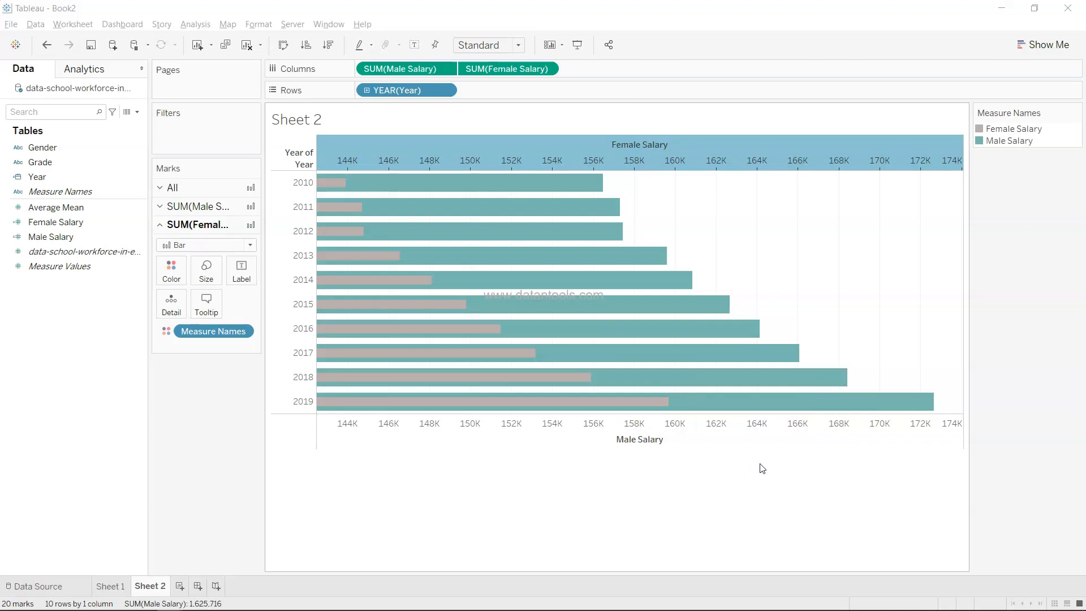
click(706, 475)
key(ctrl+z)
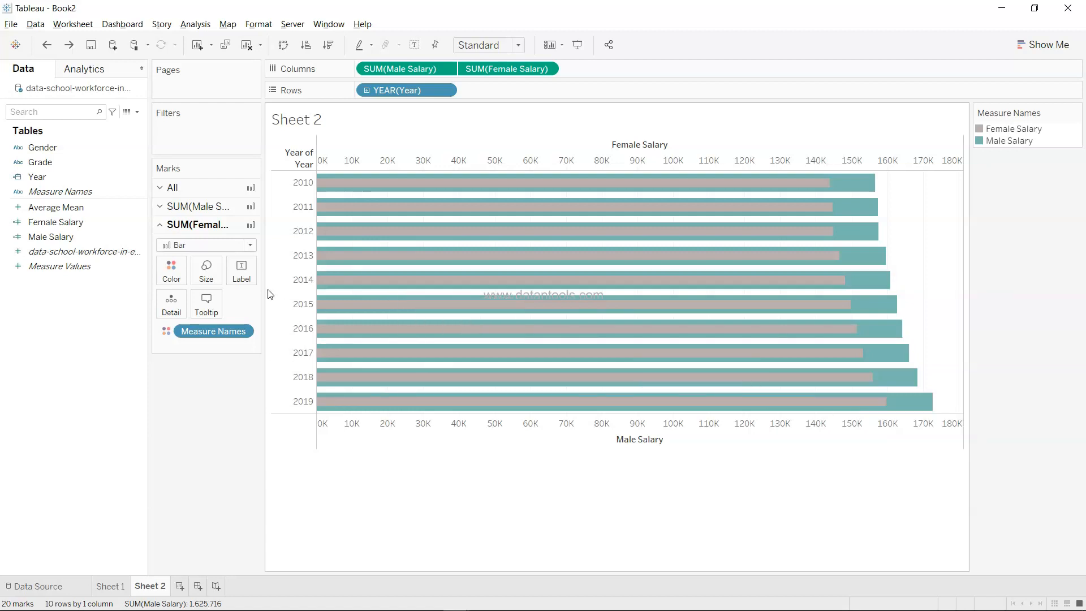
Change the Female Salary marks to circles and color them orange from the Automatic palette
click(225, 246)
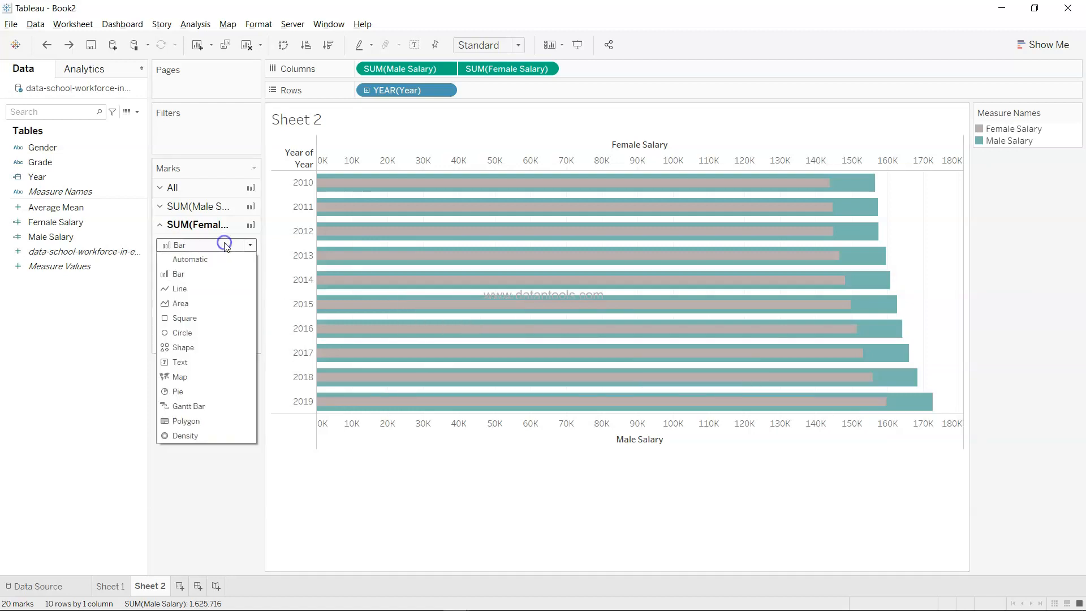
click(208, 337)
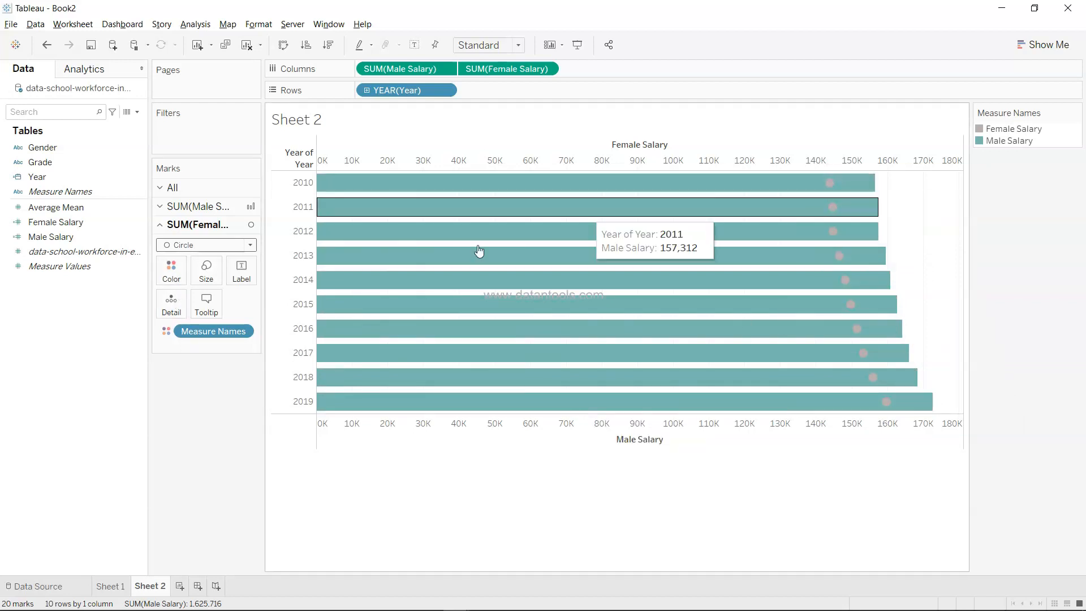
click(169, 270)
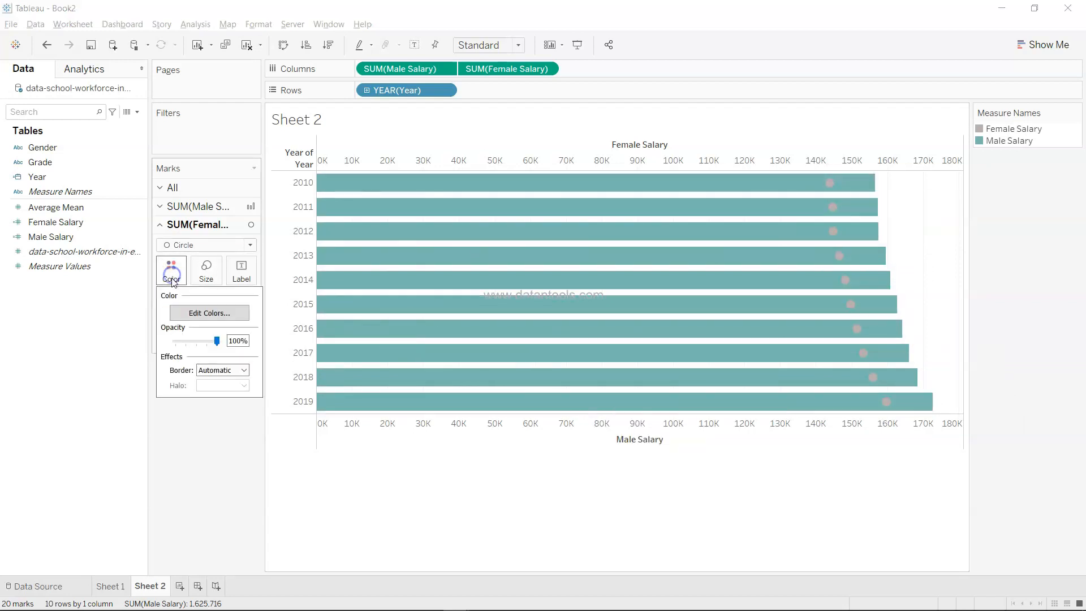
click(201, 318)
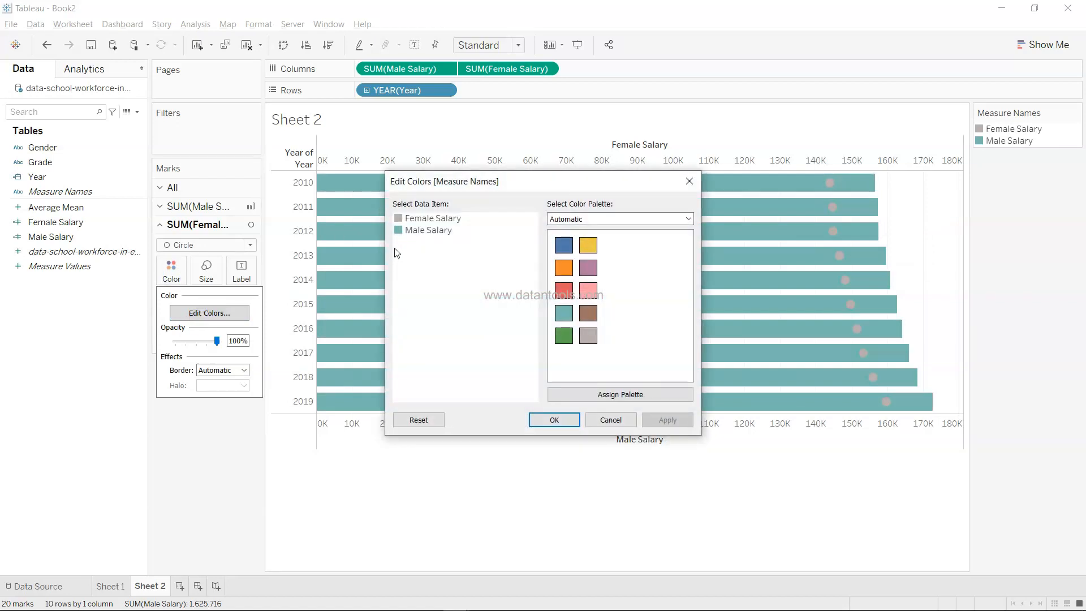
click(416, 221)
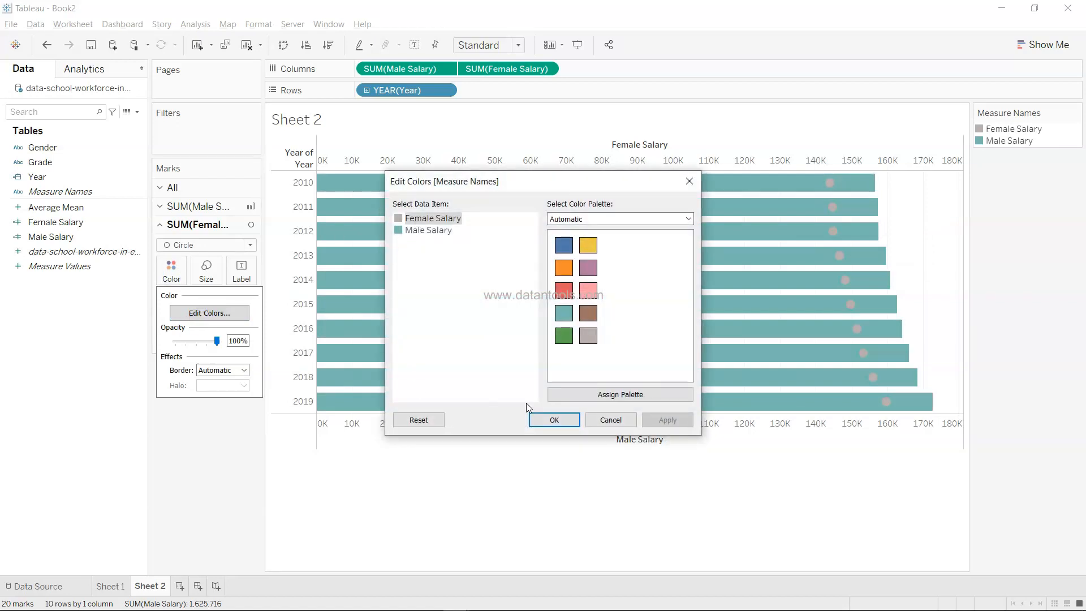
click(563, 268)
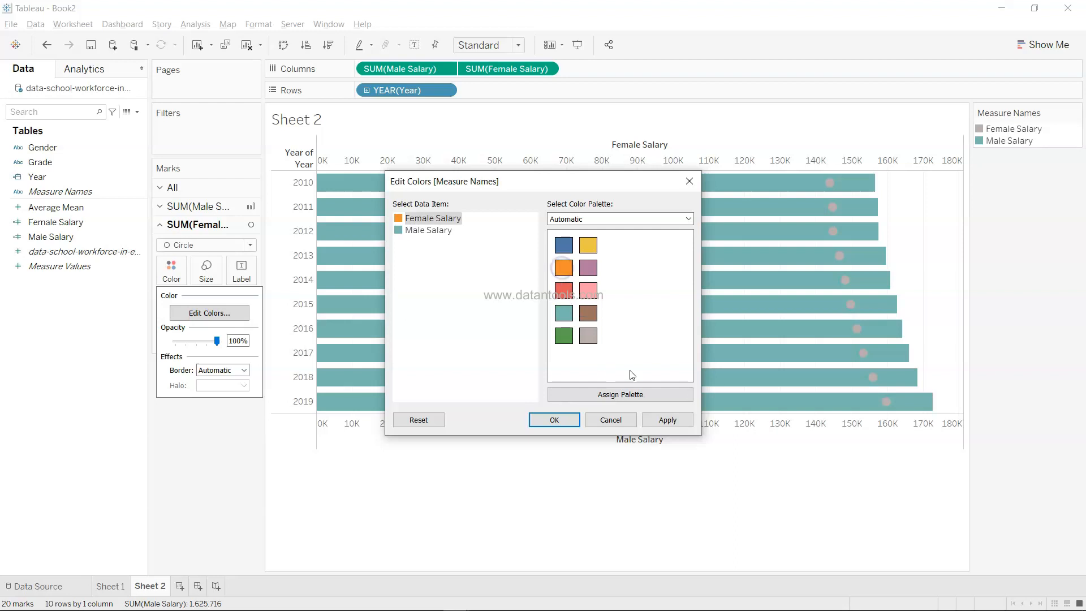
click(665, 420)
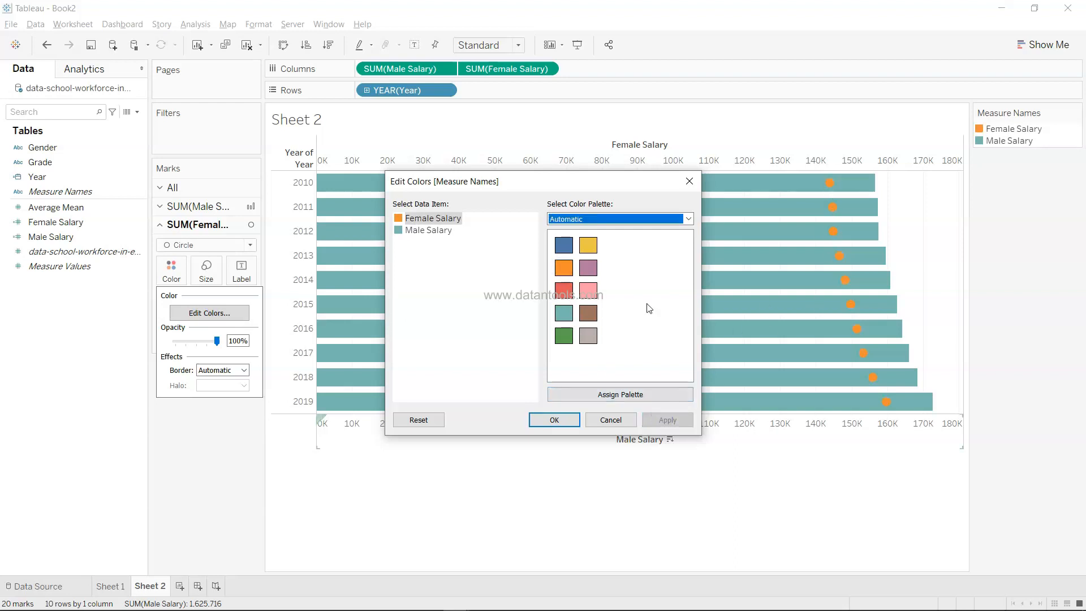
Recolor Female Salary yellow from the Automatic palette and accept the color changes
click(447, 219)
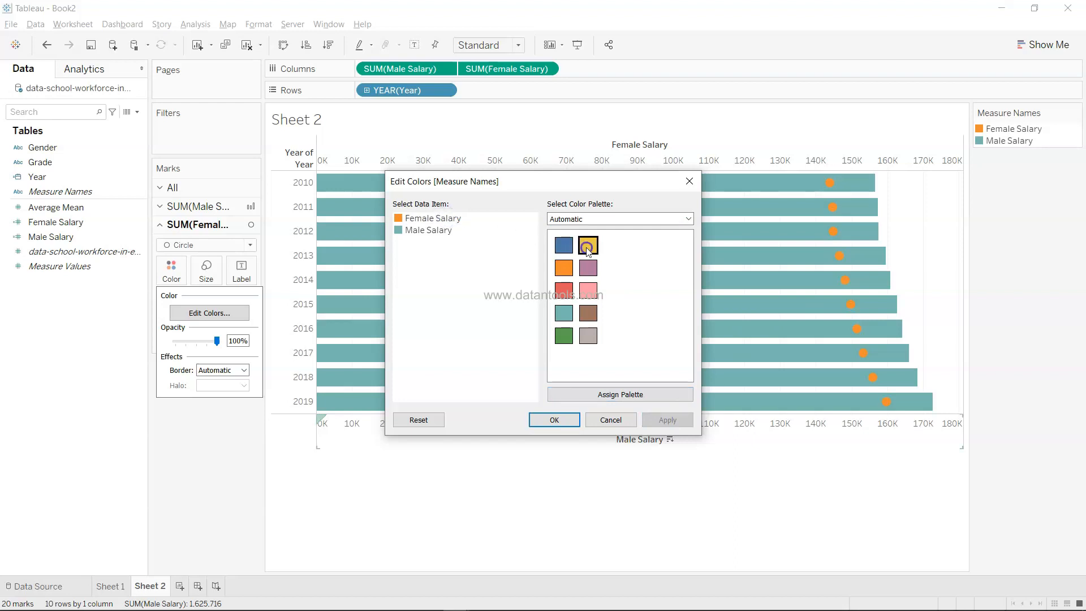
click(422, 219)
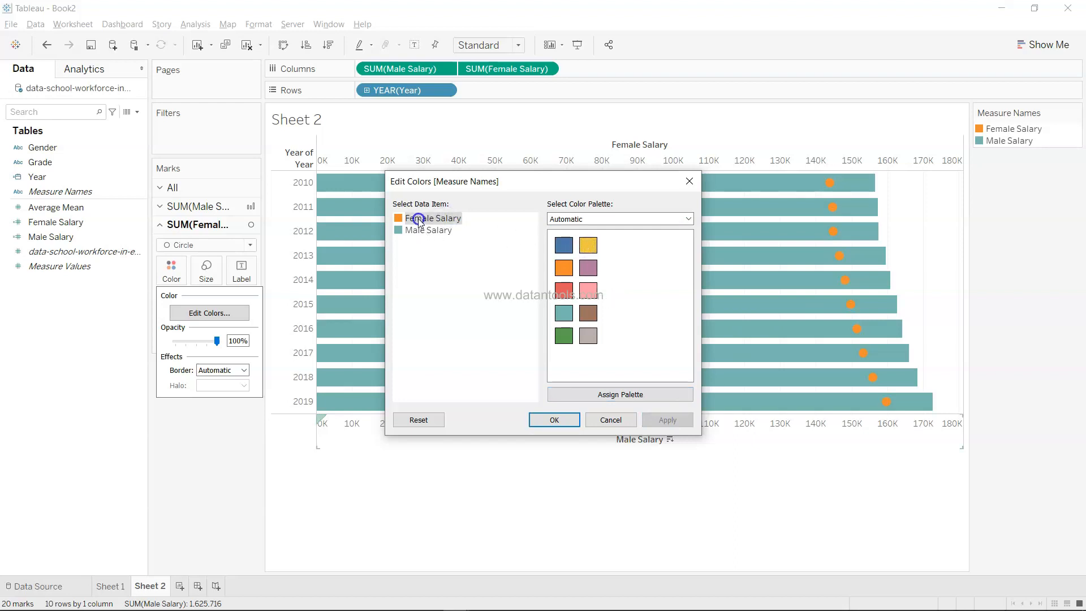
click(588, 247)
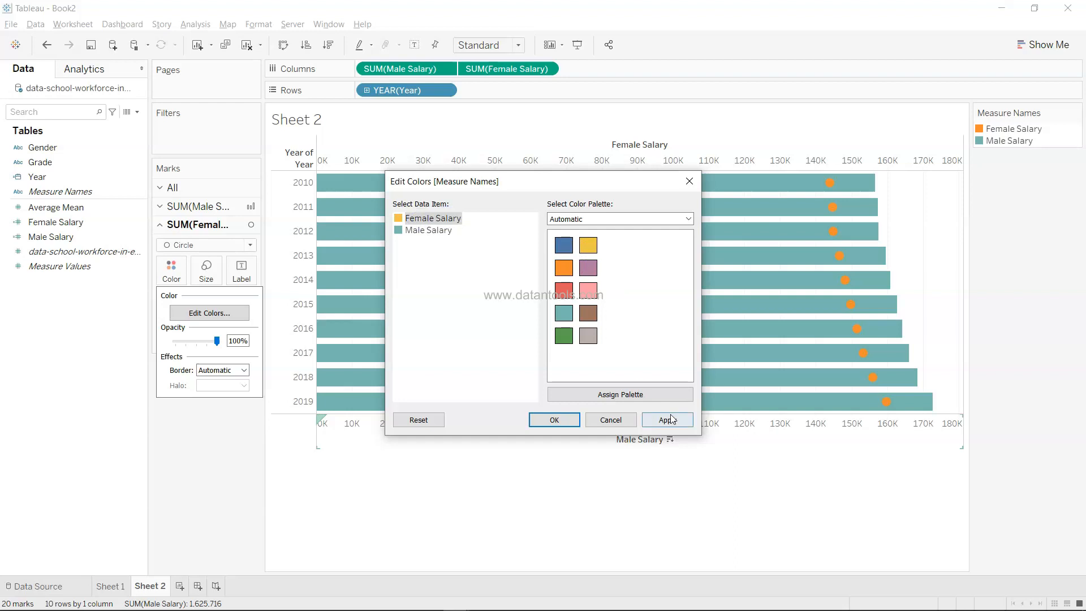
click(669, 419)
click(555, 420)
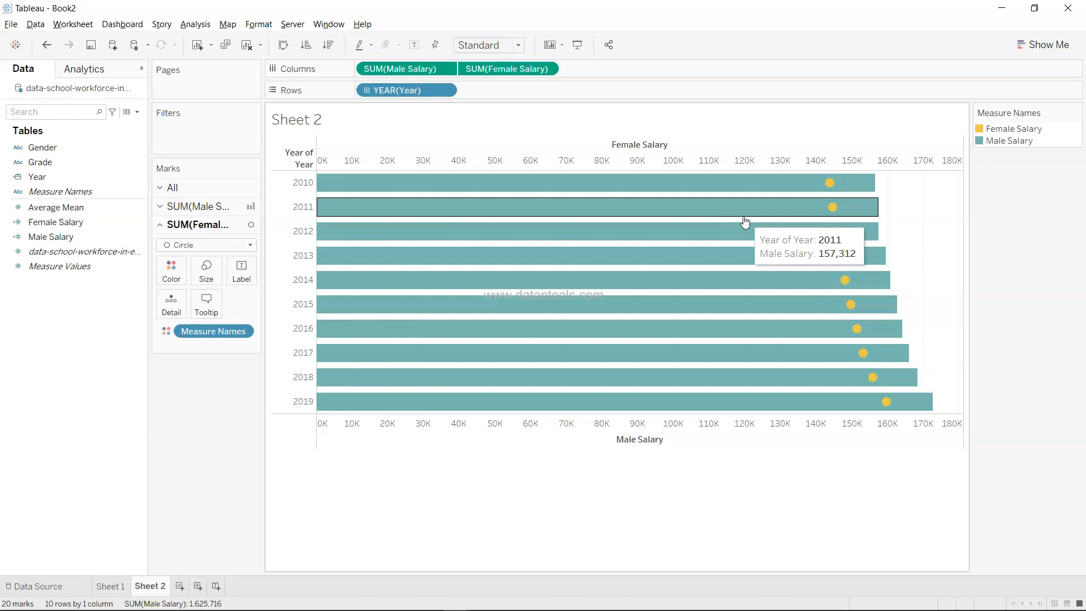
Add Grade to Rows after Year and show its filter
mouse_move(351, 348)
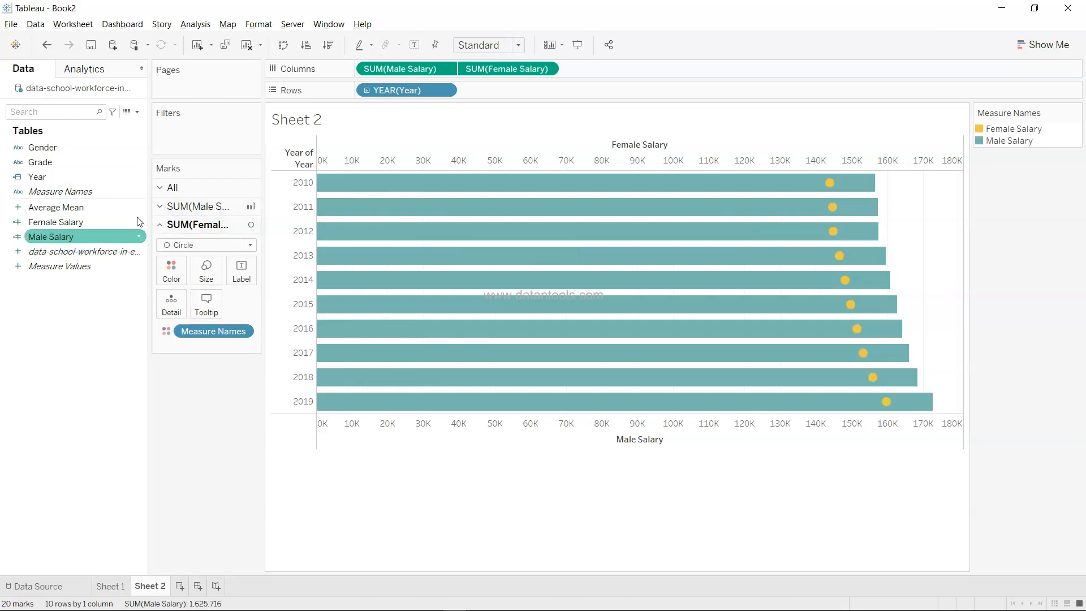
drag(86, 161, 540, 96)
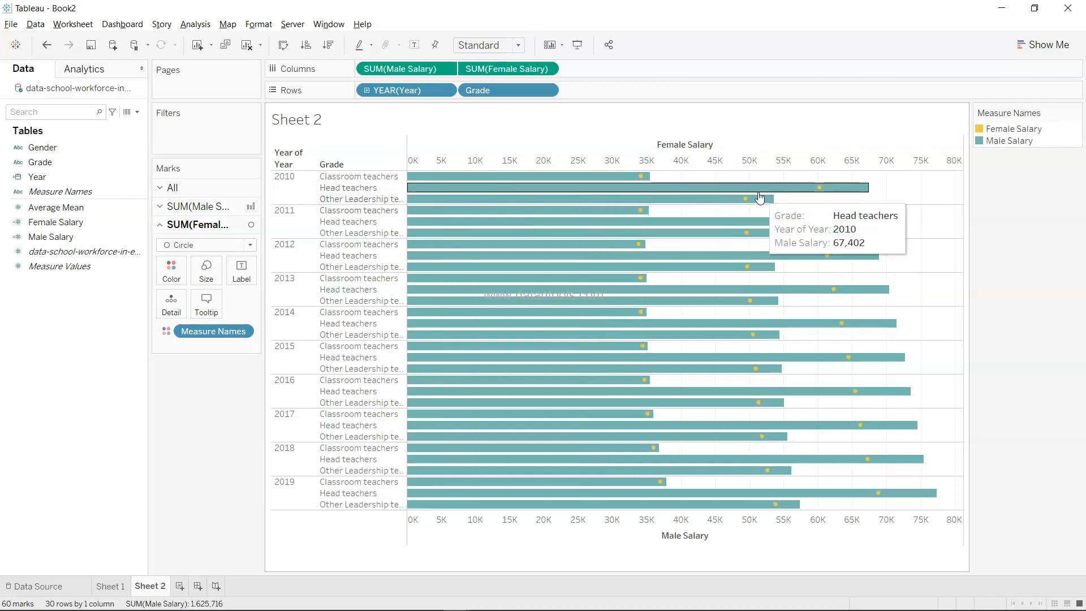
mouse_move(747, 203)
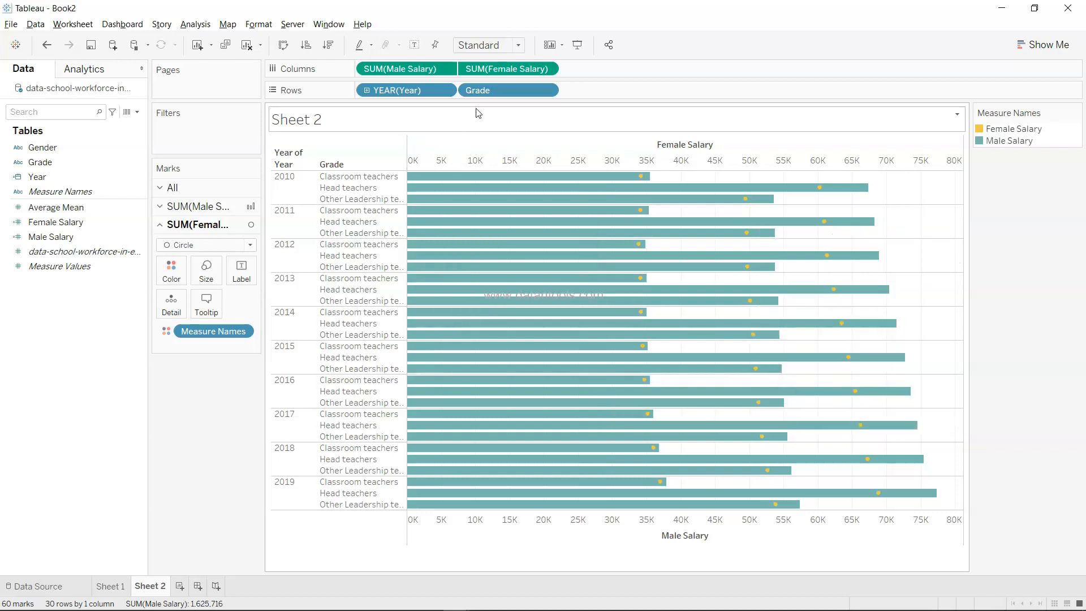
click(545, 93)
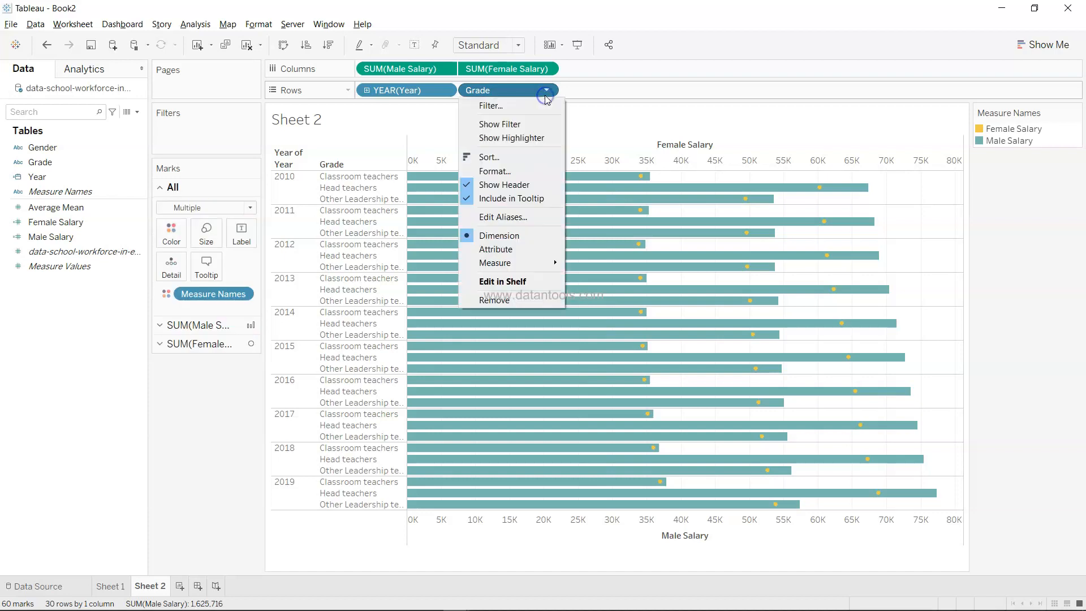
click(548, 126)
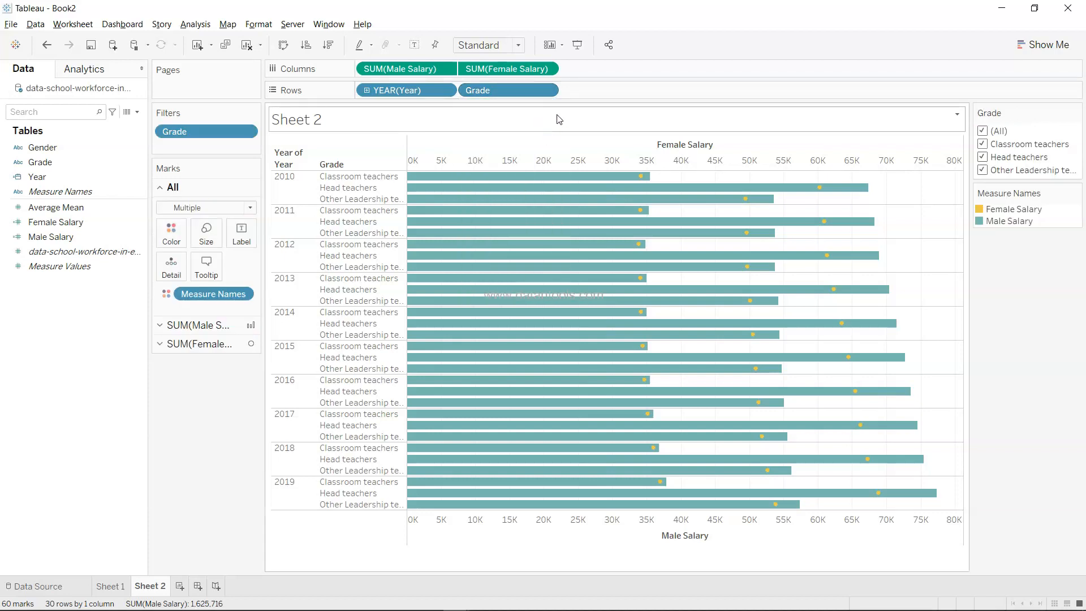
Remove Grade from Rows and place it on Columns ahead of the salary measures
drag(543, 92, 219, 434)
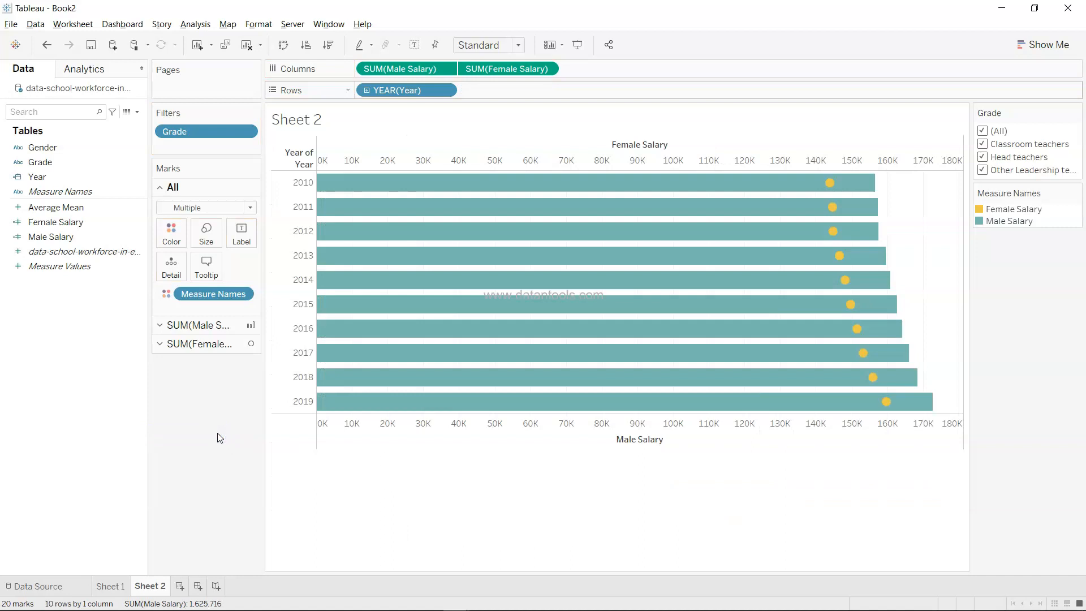
click(94, 161)
drag(94, 161, 386, 65)
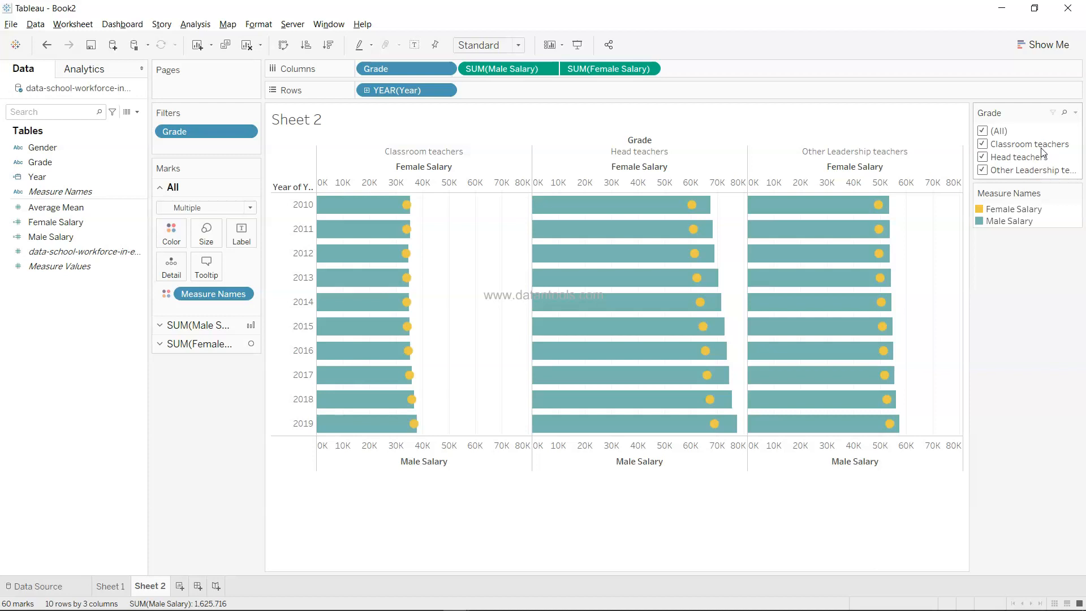
Hide the Grade filter card and the Female Salary axis header
click(1076, 113)
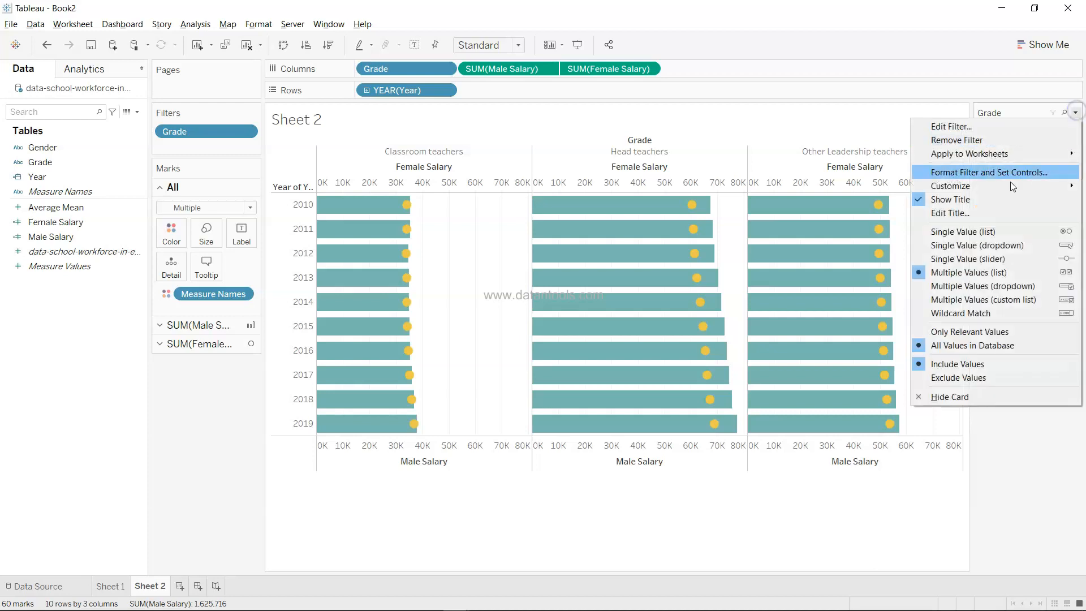
click(975, 395)
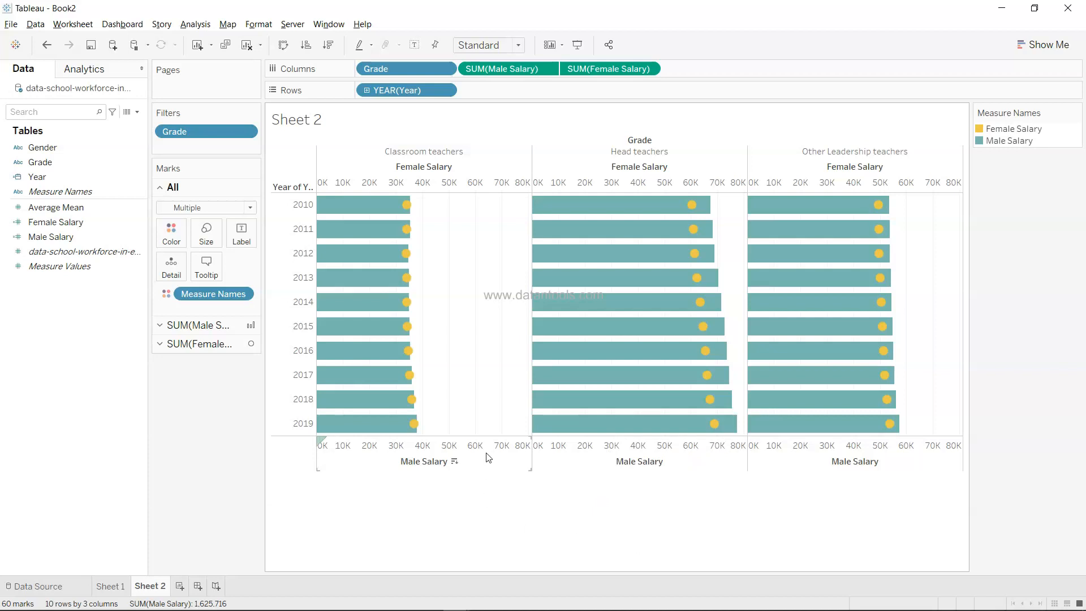
right_click(494, 181)
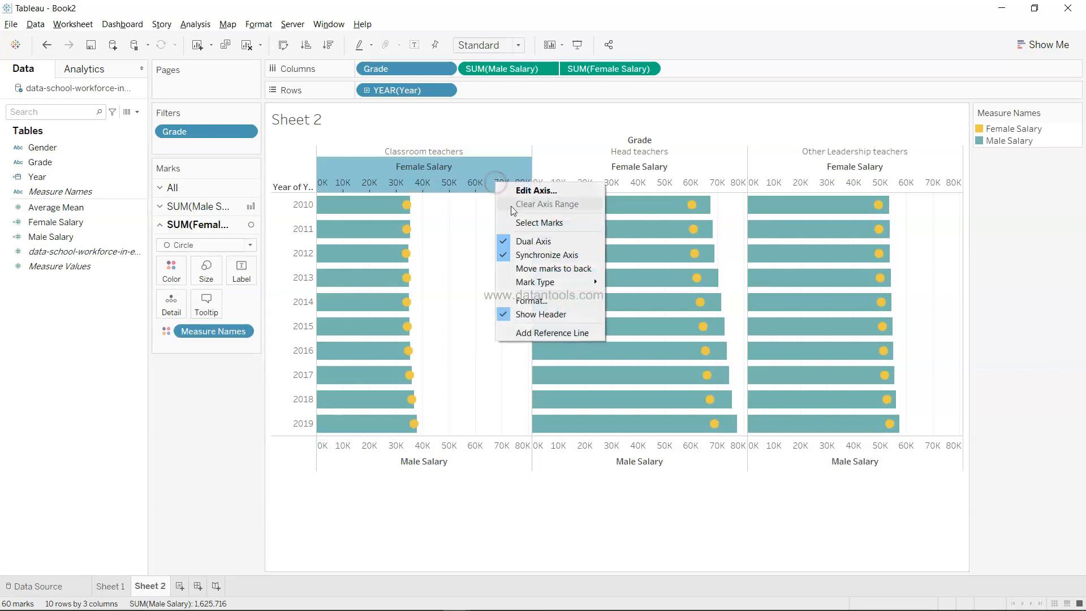
click(538, 315)
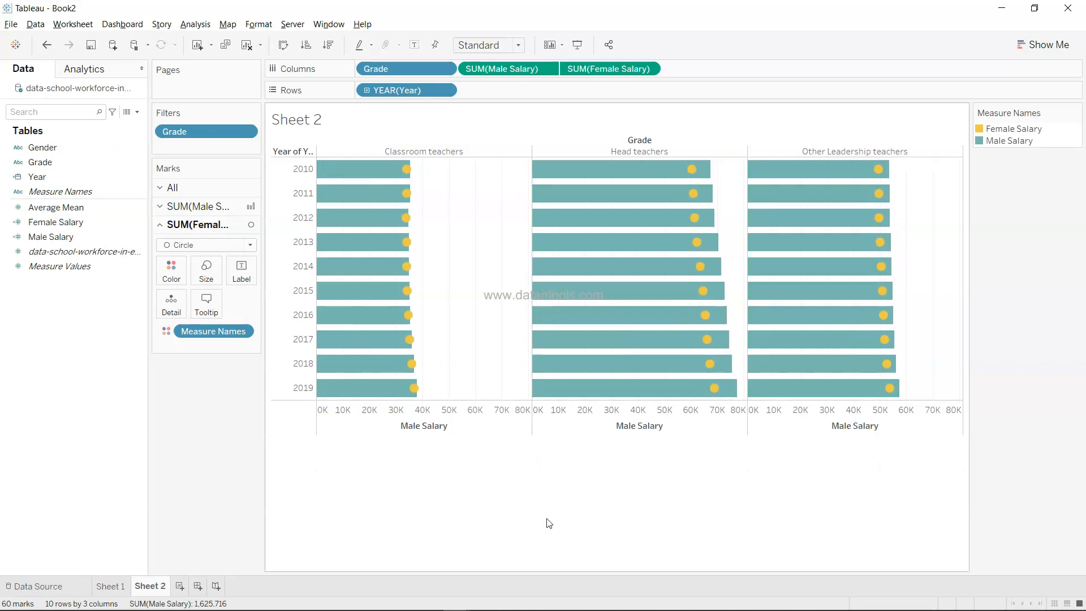
On a new worksheet, plot Female Salary and Male Salary side by side on Columns as bars, with Year on Rows
click(180, 589)
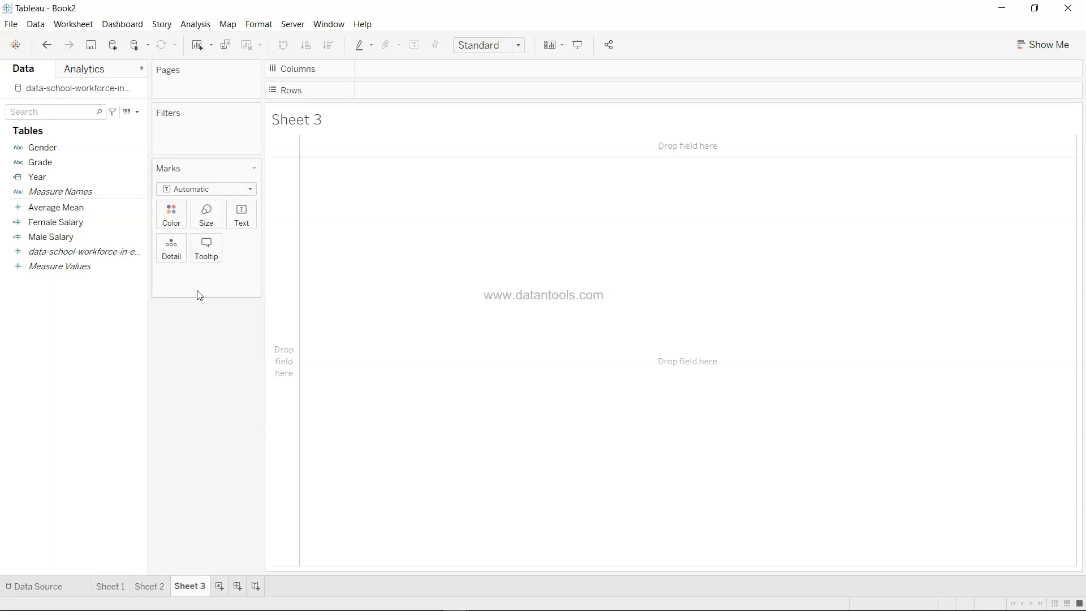
drag(112, 183, 412, 91)
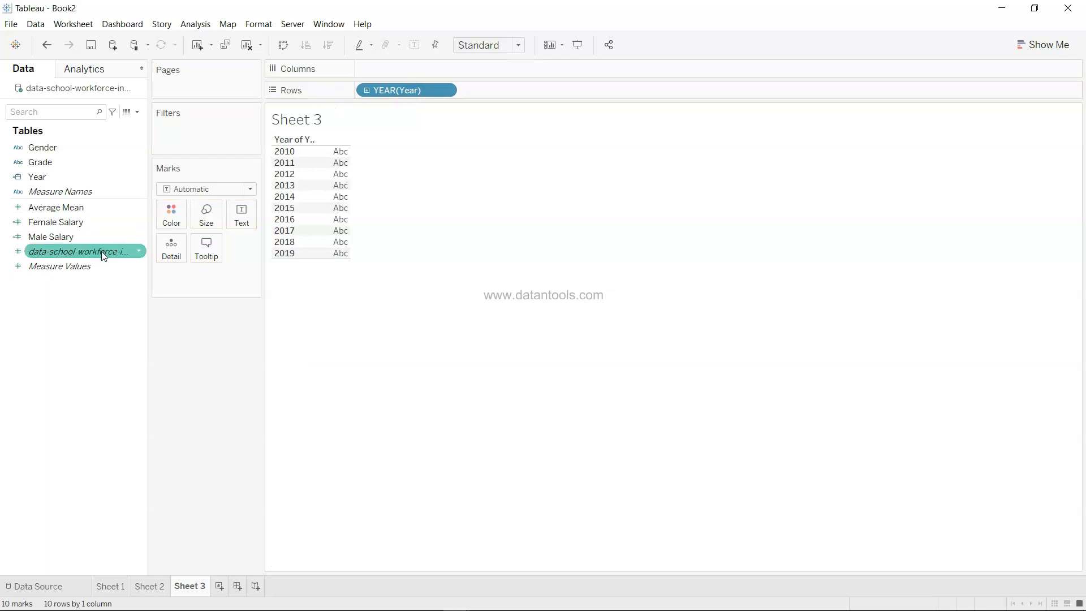
drag(100, 222, 419, 72)
drag(107, 240, 554, 75)
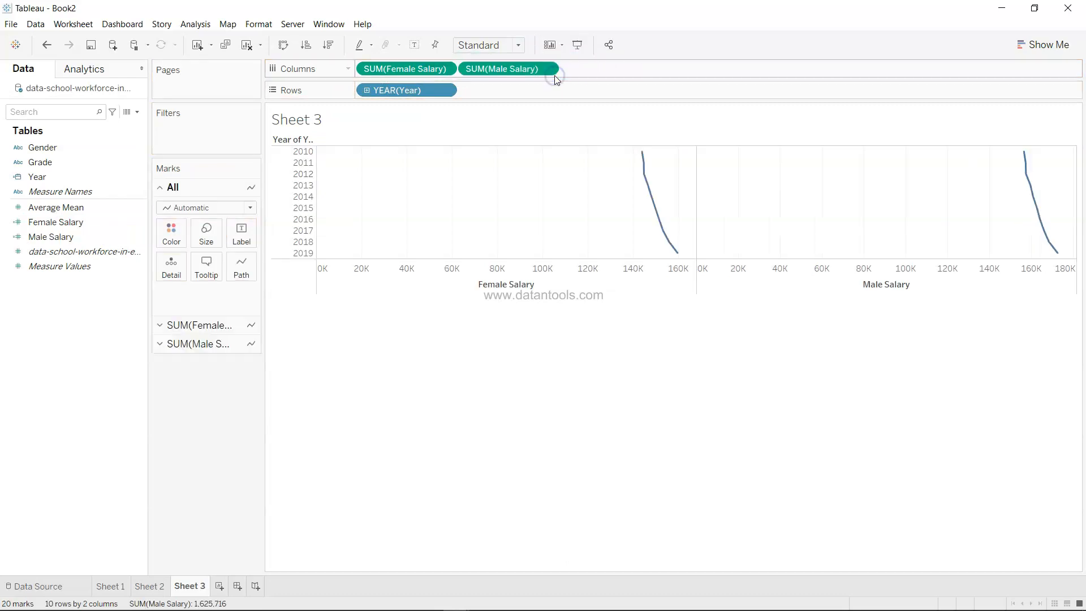
click(219, 209)
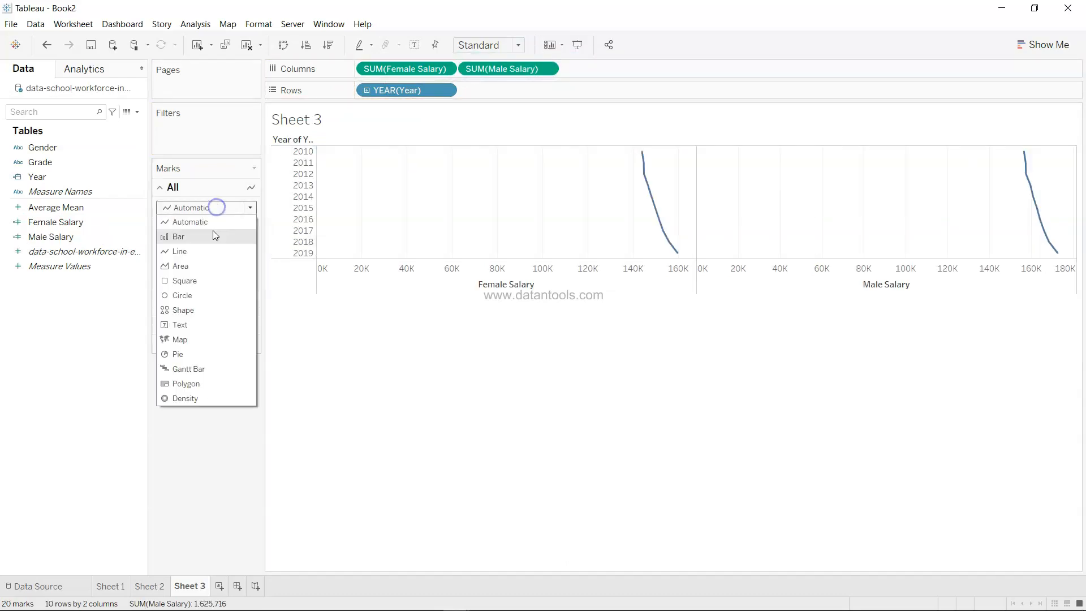
click(209, 237)
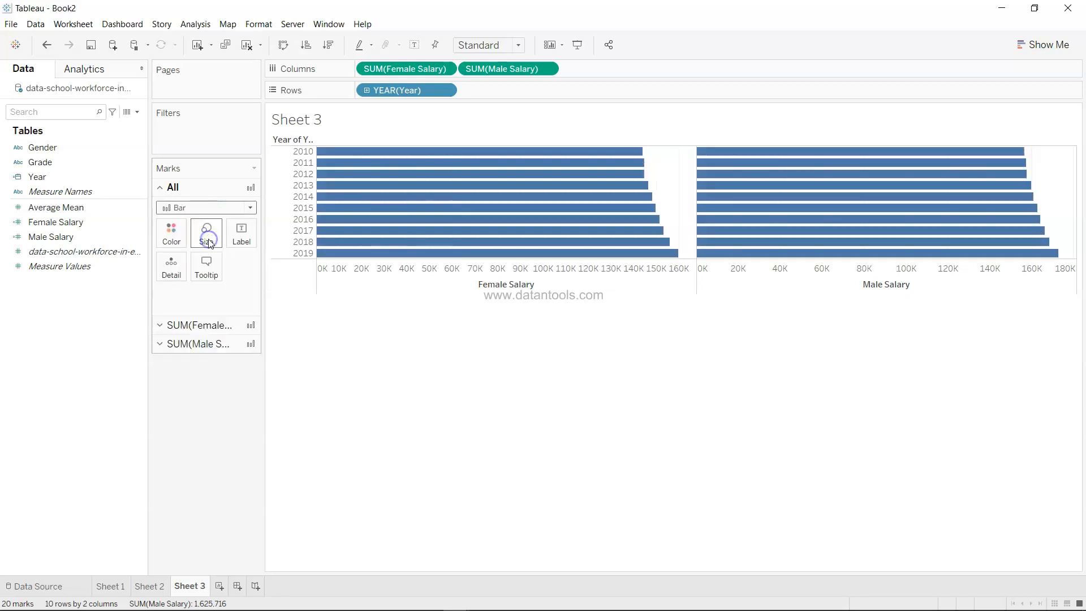
Negate the Female Salary measure on Columns as -SUM([Female Salary]) so its bars extend in the opposite direction from Male Salary
click(225, 343)
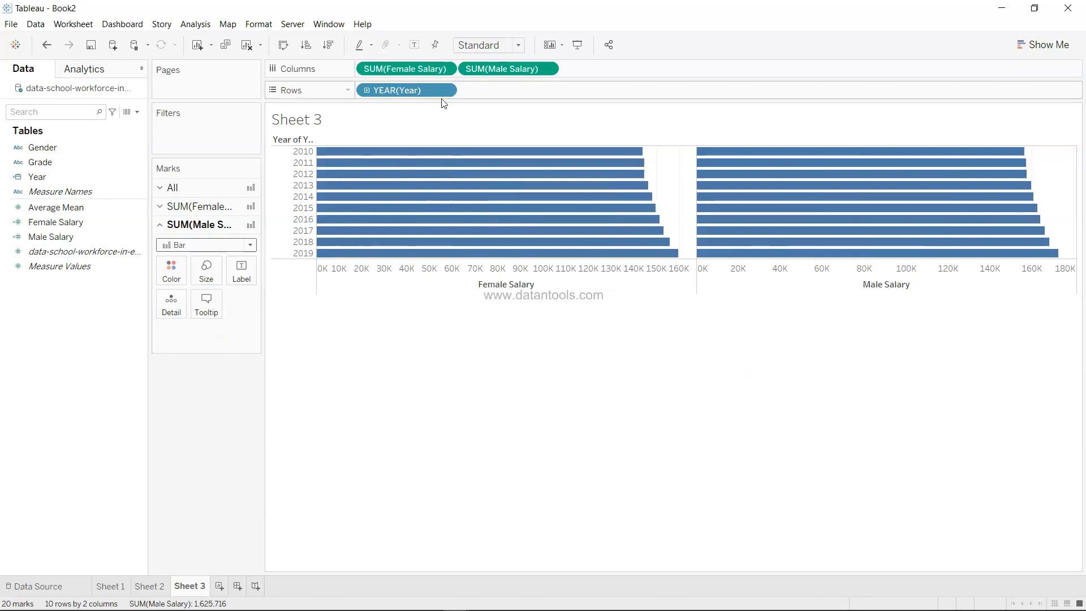
double_click(426, 70)
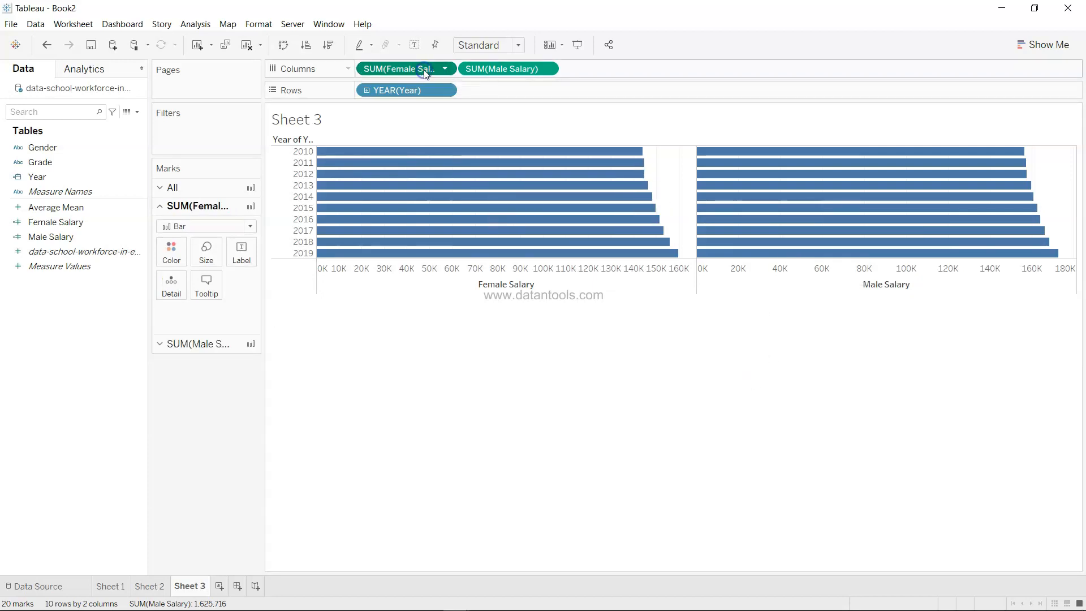
text(-)
key(Return)
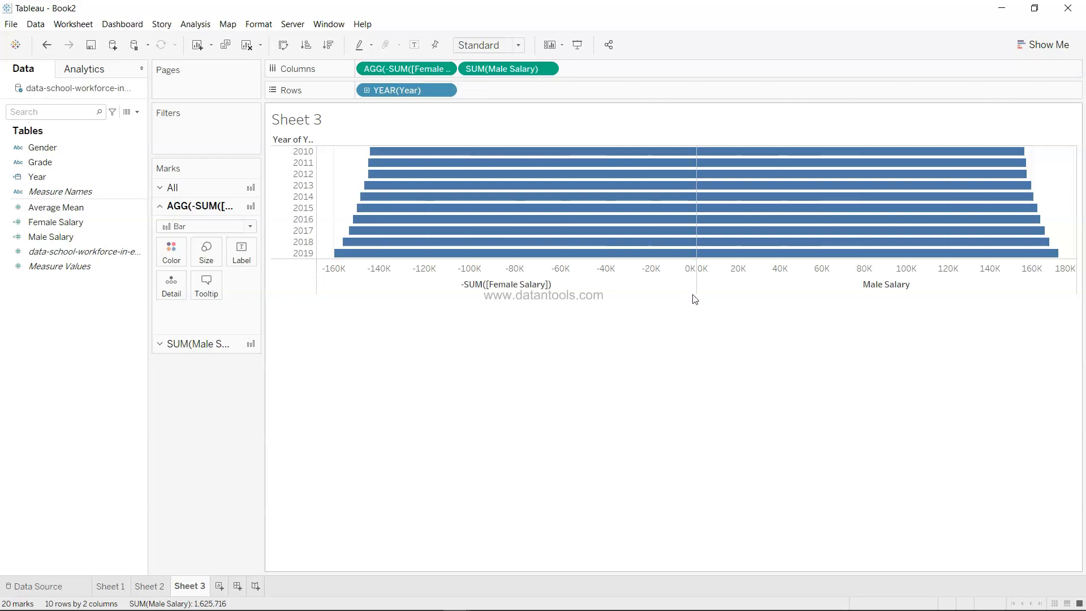
Increase the height of the year rows in the diverging bar chart and show a filter for Grade
drag(693, 294, 691, 480)
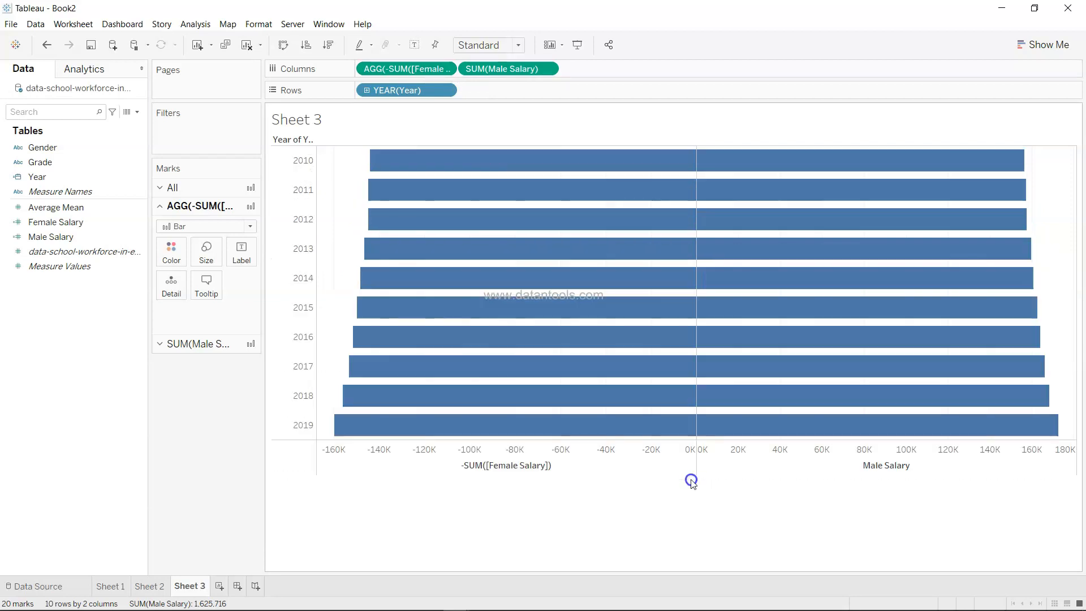
mouse_move(605, 326)
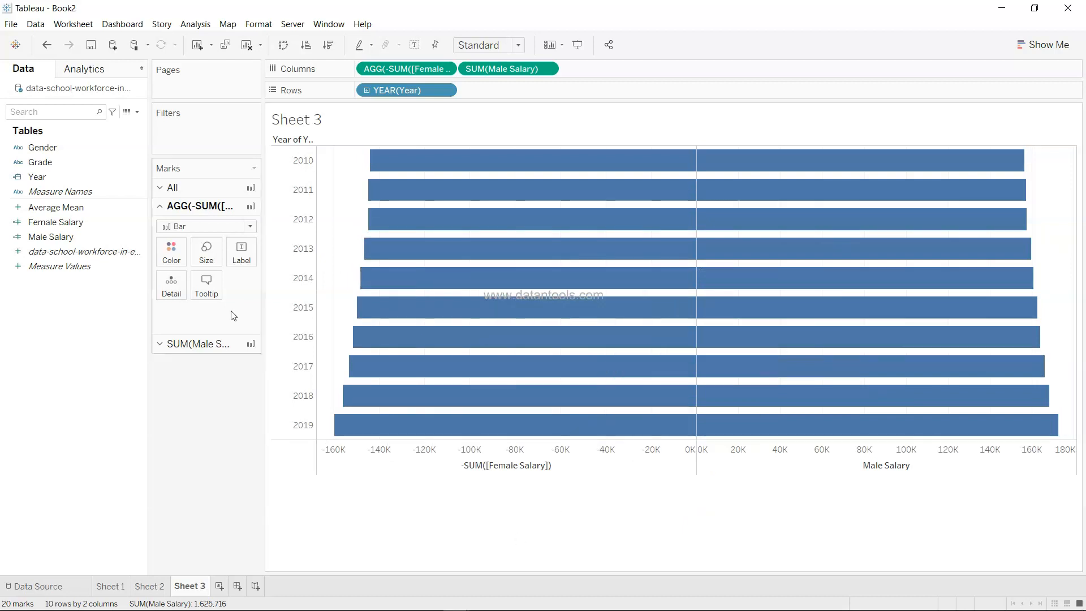
click(132, 250)
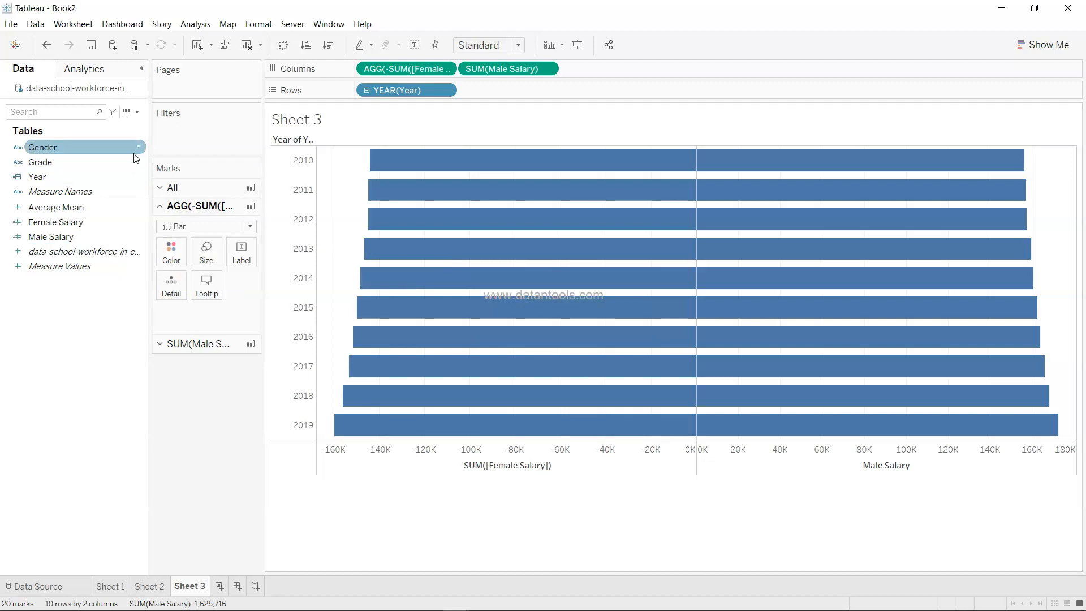
click(141, 162)
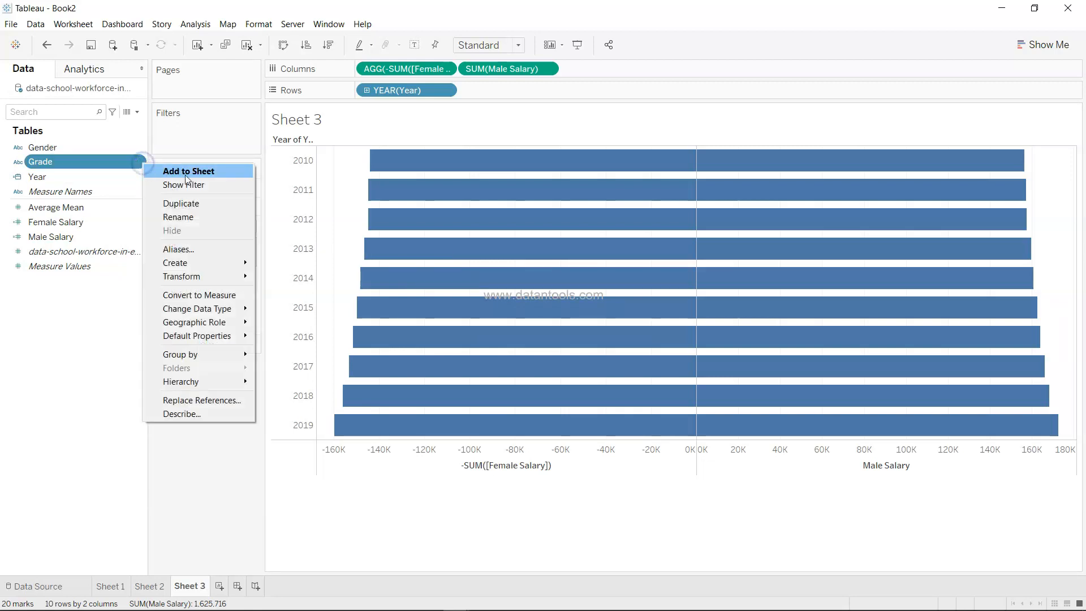
click(204, 185)
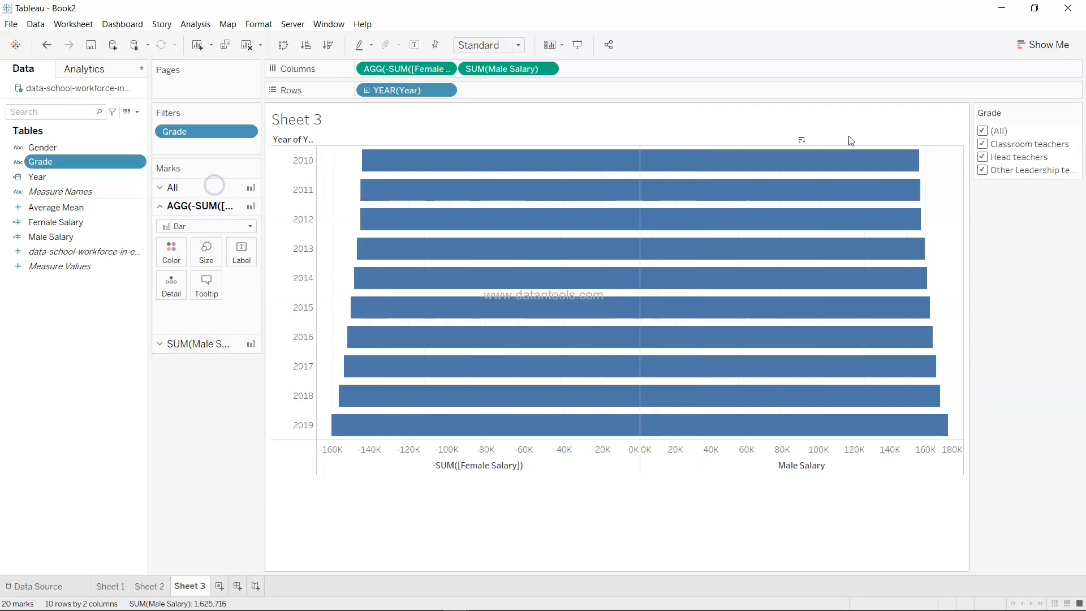
Restrict the Grade filter to Classroom teachers only
click(982, 131)
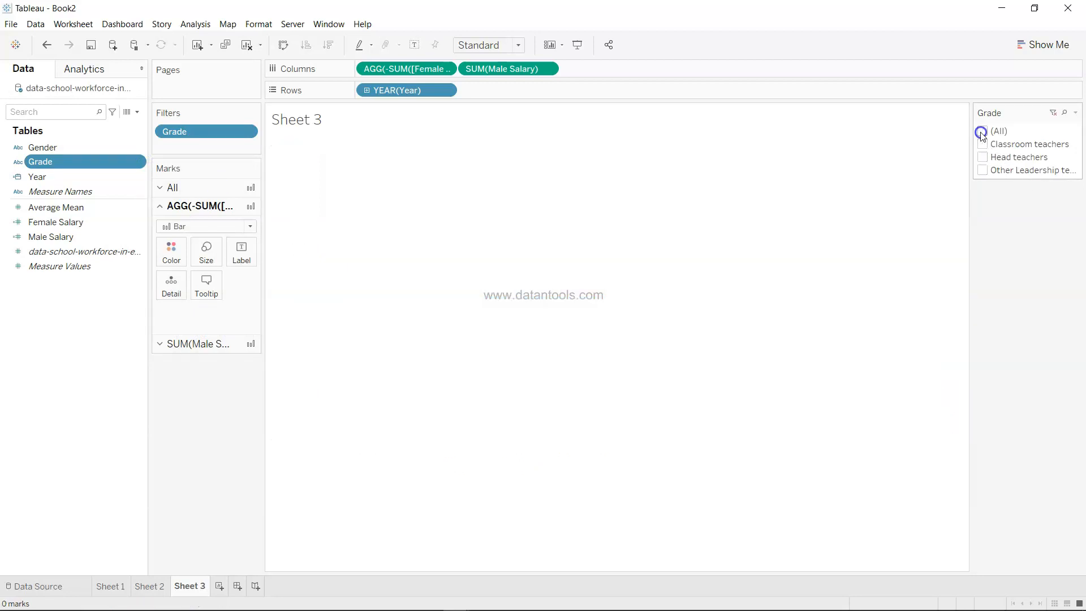
click(981, 145)
click(982, 157)
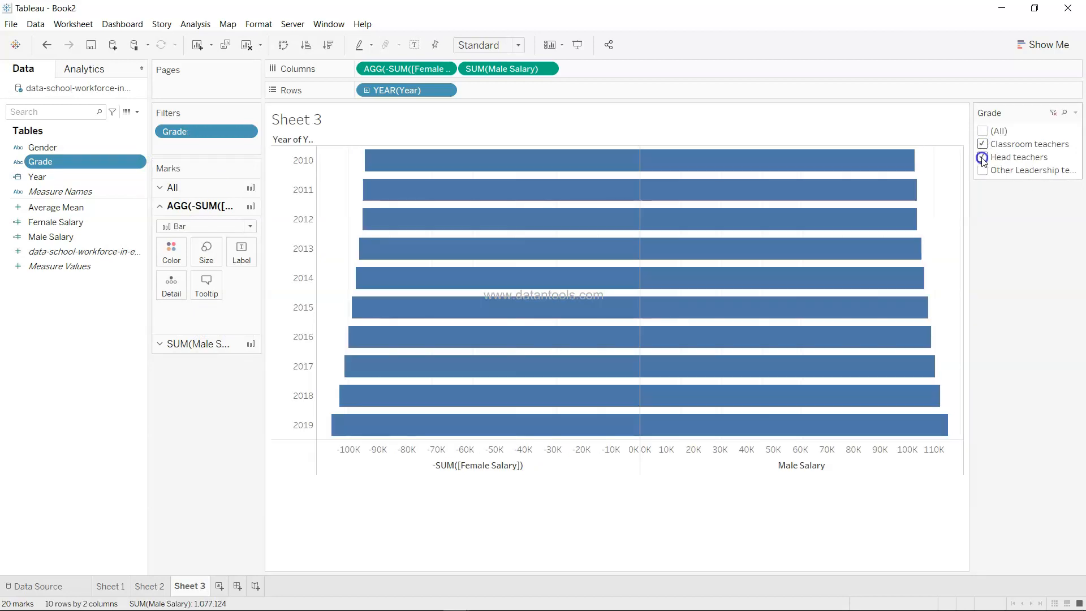
click(982, 171)
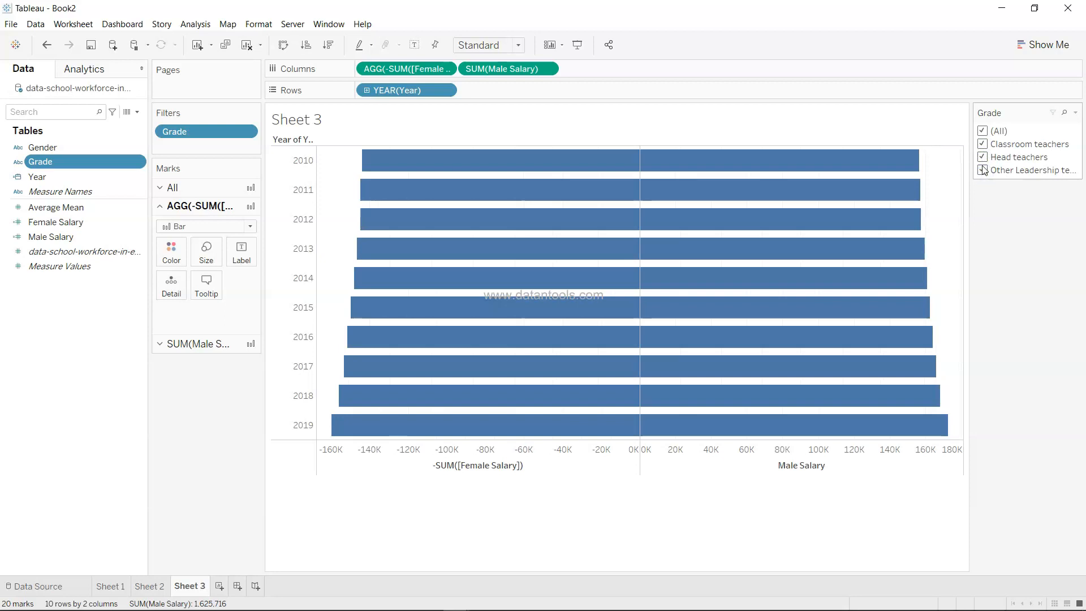
click(982, 170)
click(982, 157)
mouse_move(916, 403)
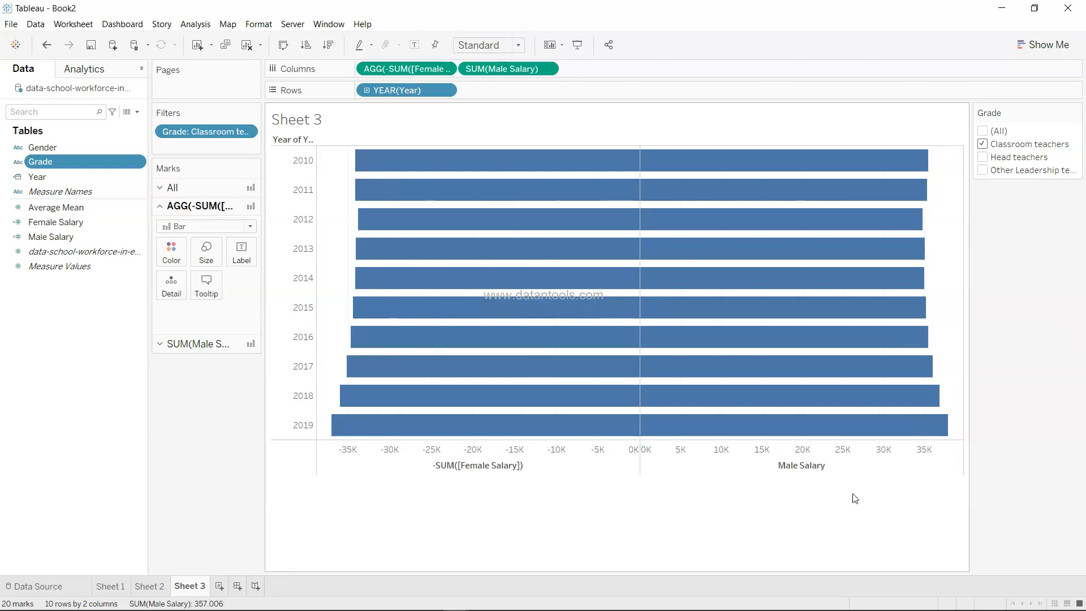
Edit the Male Salary axis so its range no longer includes zero
right_click(718, 459)
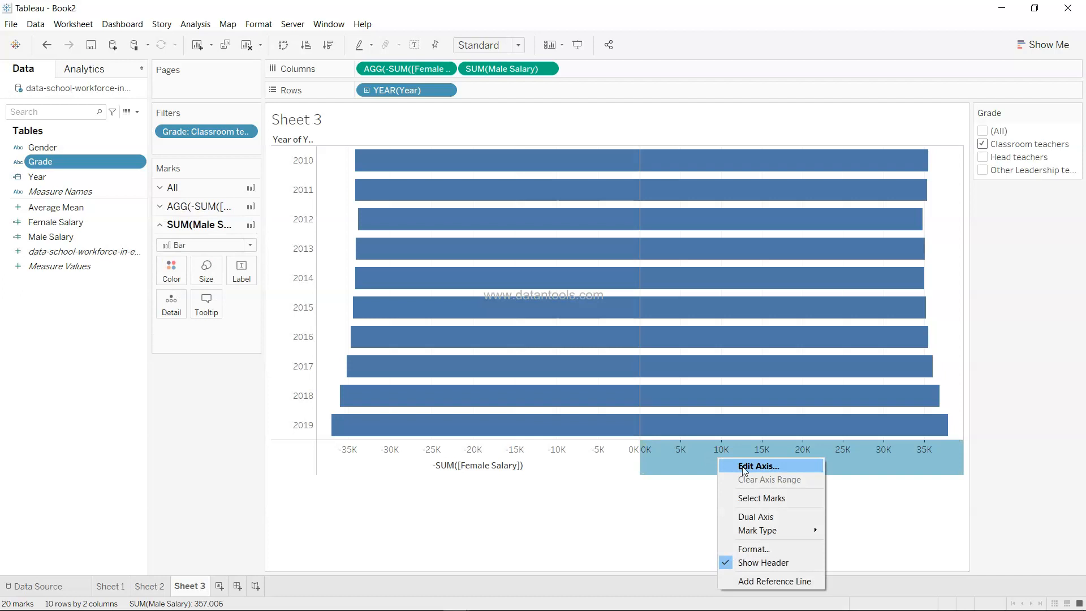
click(744, 468)
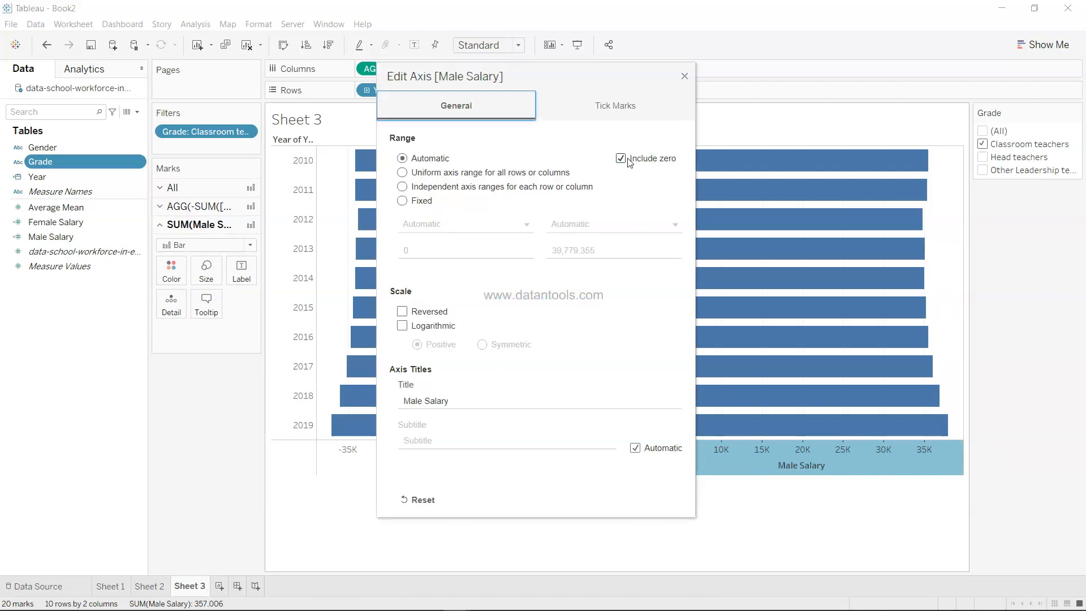
click(630, 162)
click(684, 76)
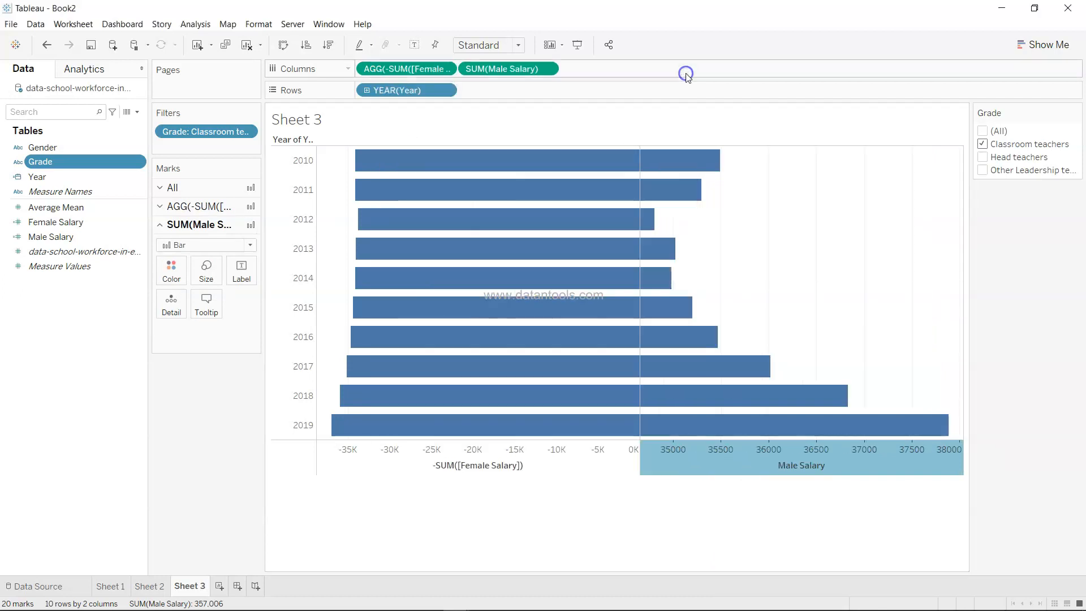
Exclude zero from the negated Female Salary axis range and check the values of its bars
mouse_move(674, 344)
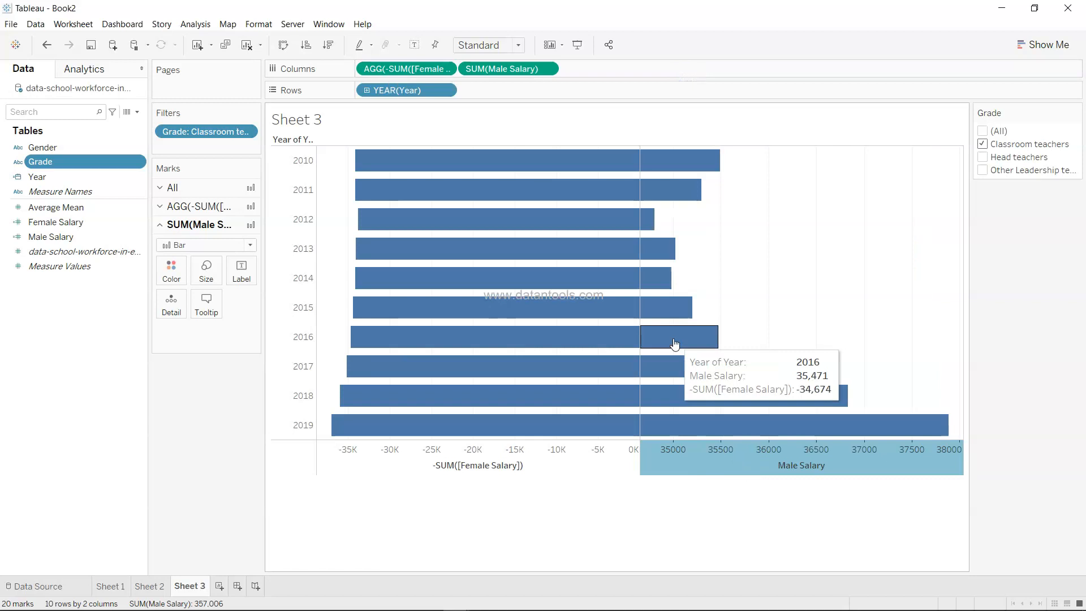
right_click(554, 450)
click(567, 456)
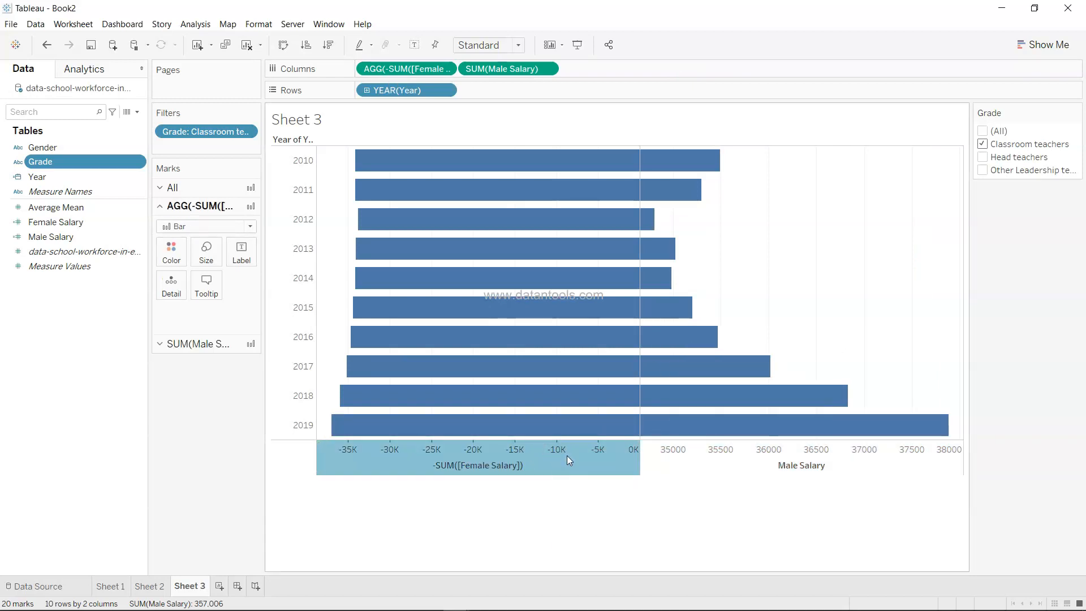
click(621, 158)
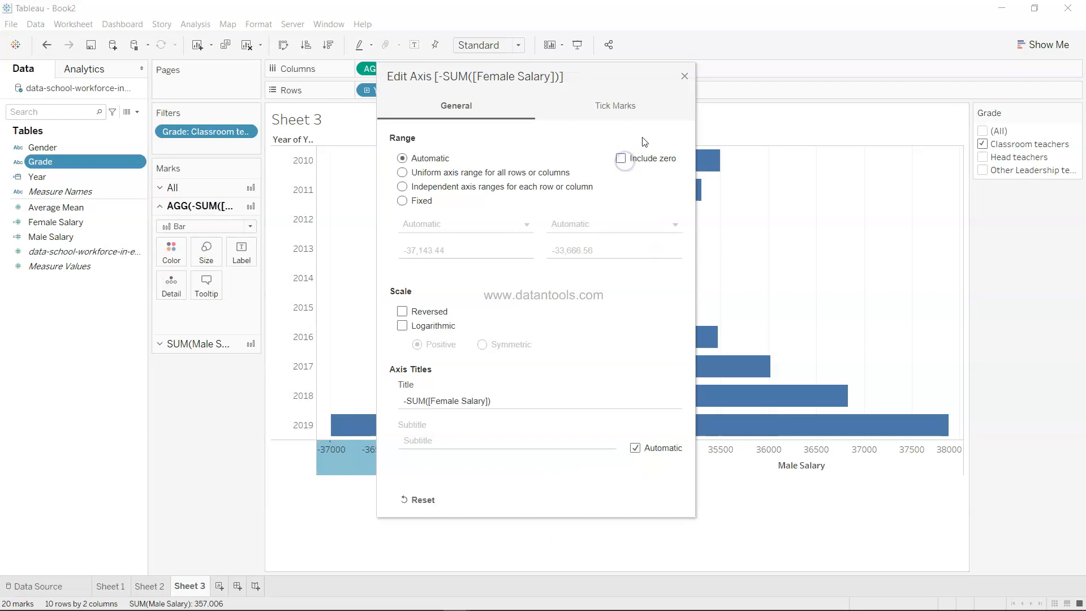
click(731, 500)
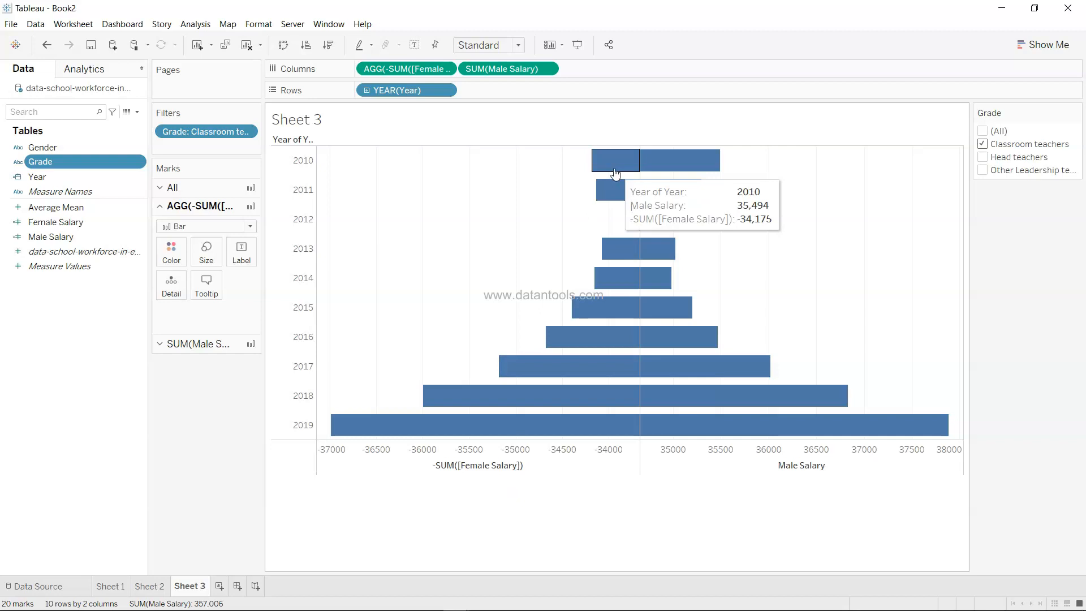
mouse_move(624, 221)
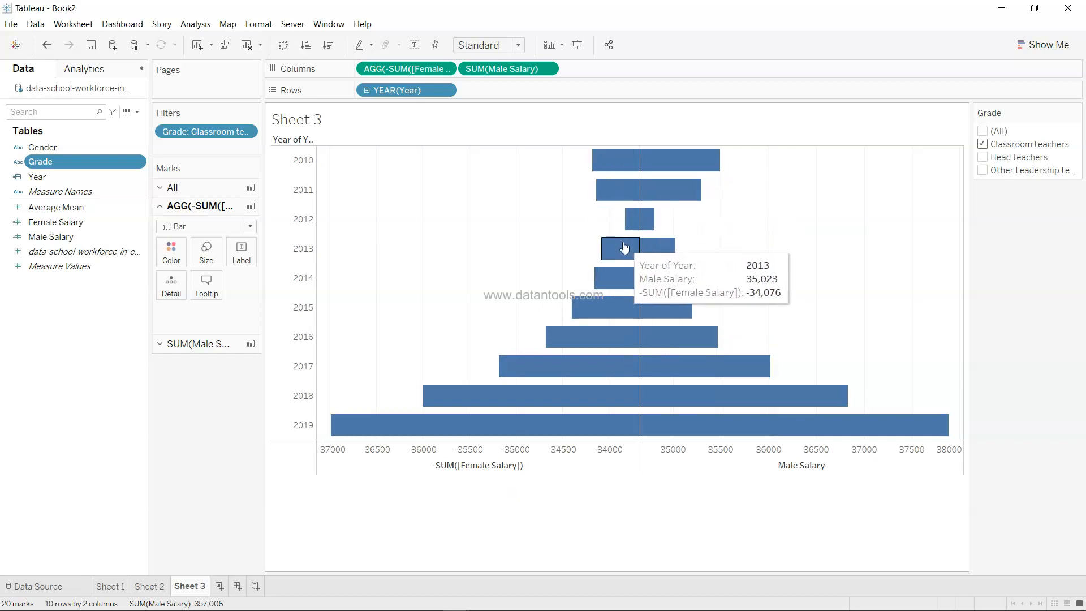
mouse_move(511, 423)
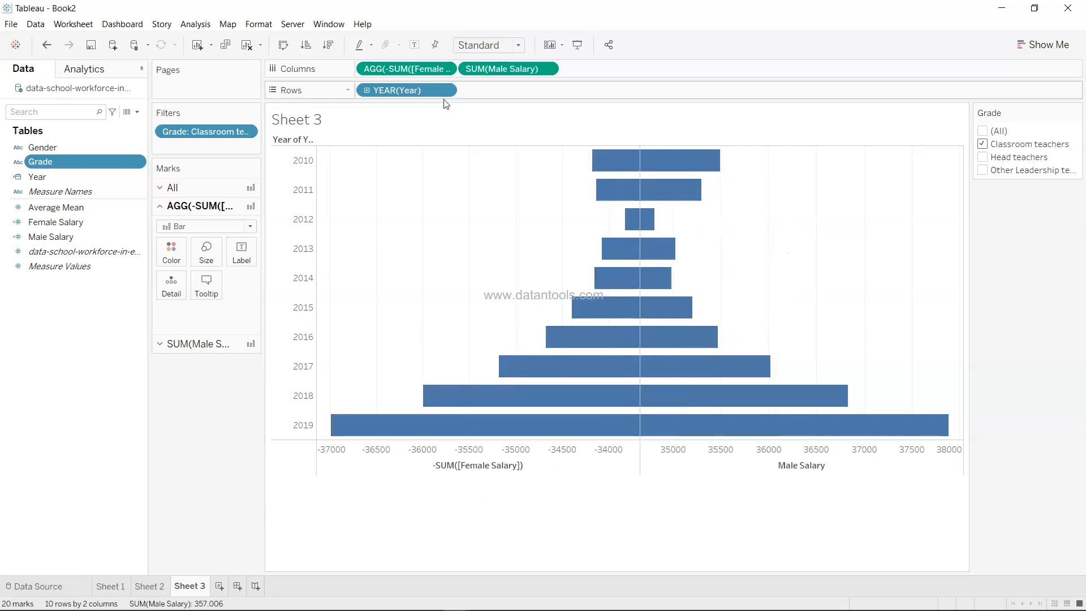
Apply the custom number format #,##0;#,##0 to the negated Female Salary axis, dropping decimals and minus signs
click(444, 69)
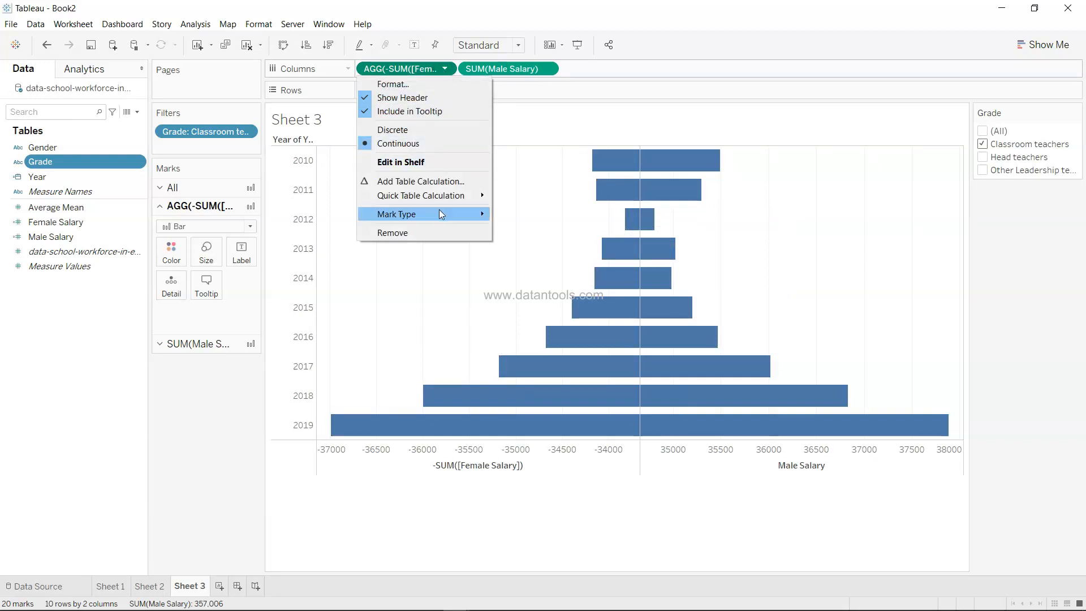
click(429, 84)
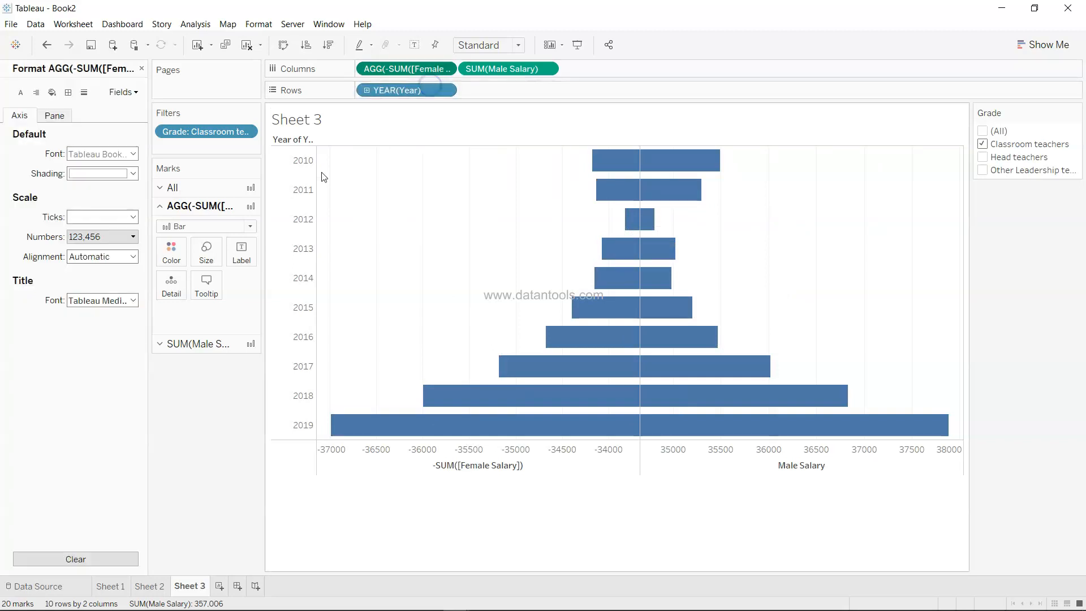
click(105, 241)
click(113, 274)
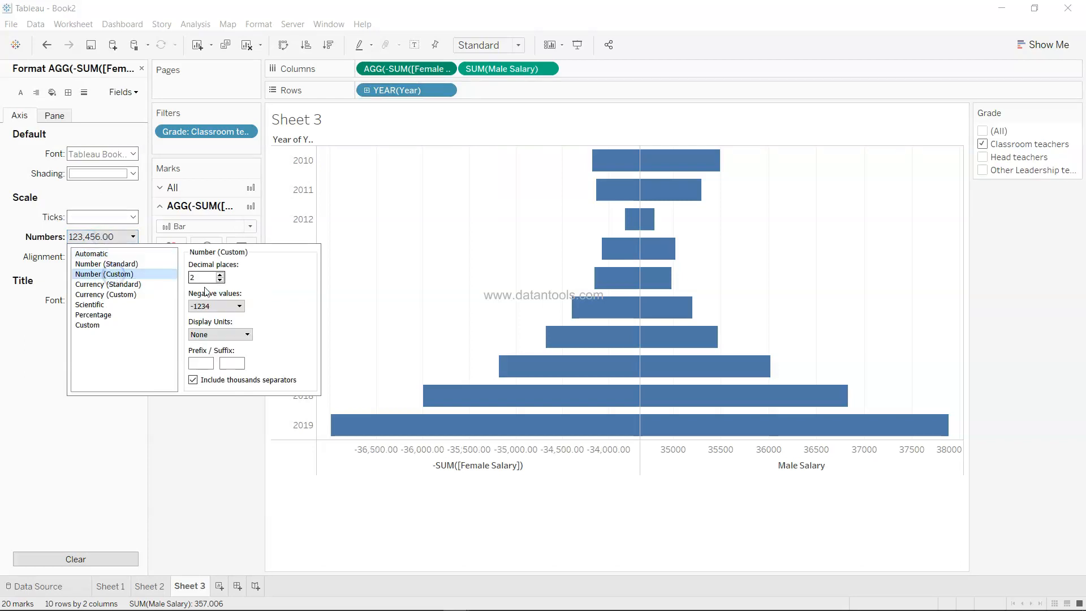
click(117, 325)
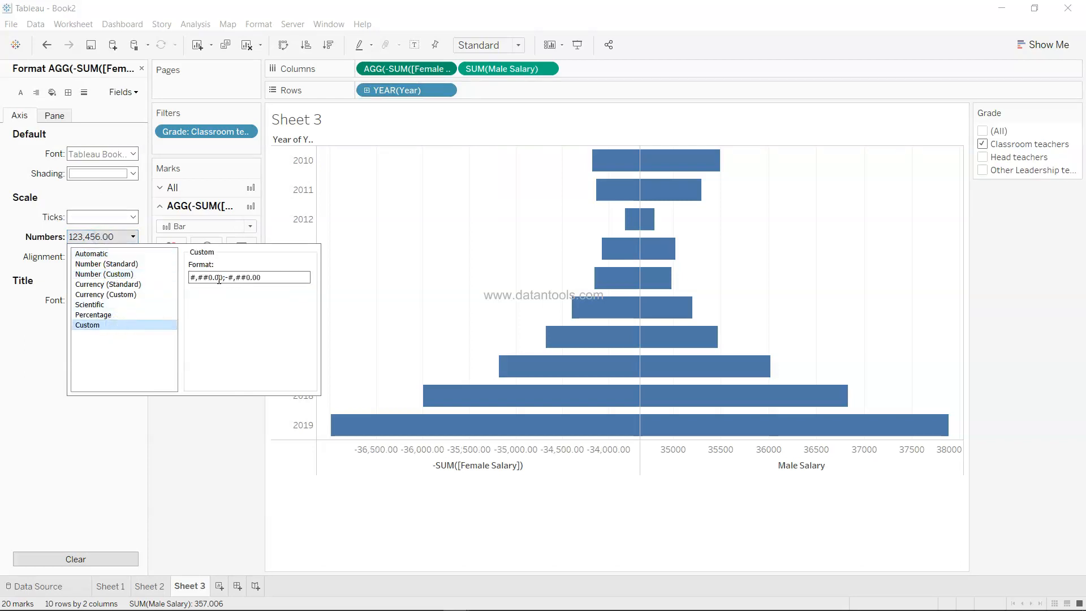
key(BackSpace)
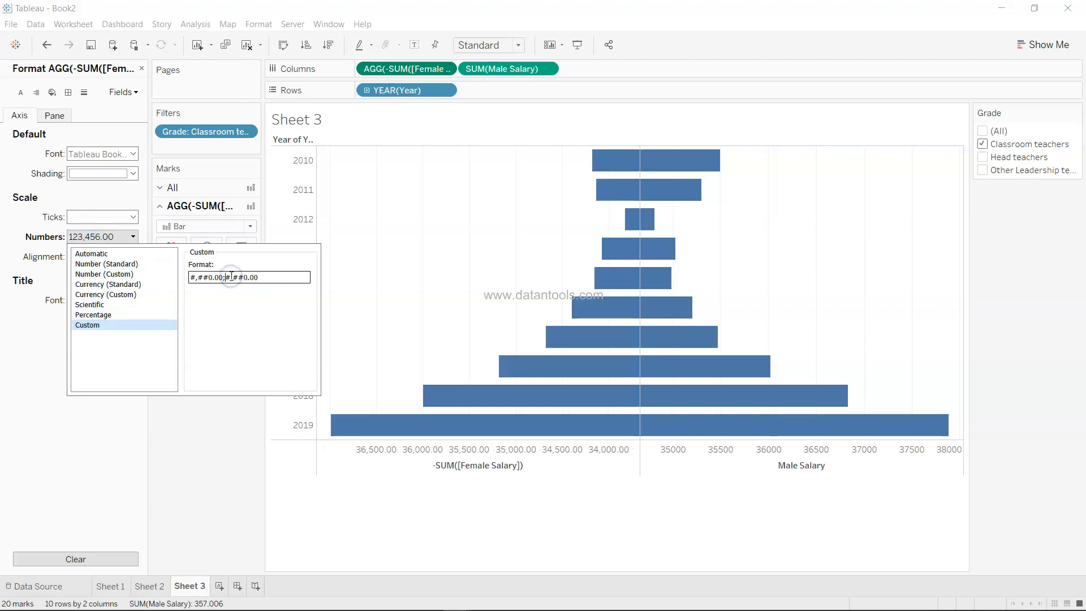
click(120, 275)
click(220, 280)
click(220, 280)
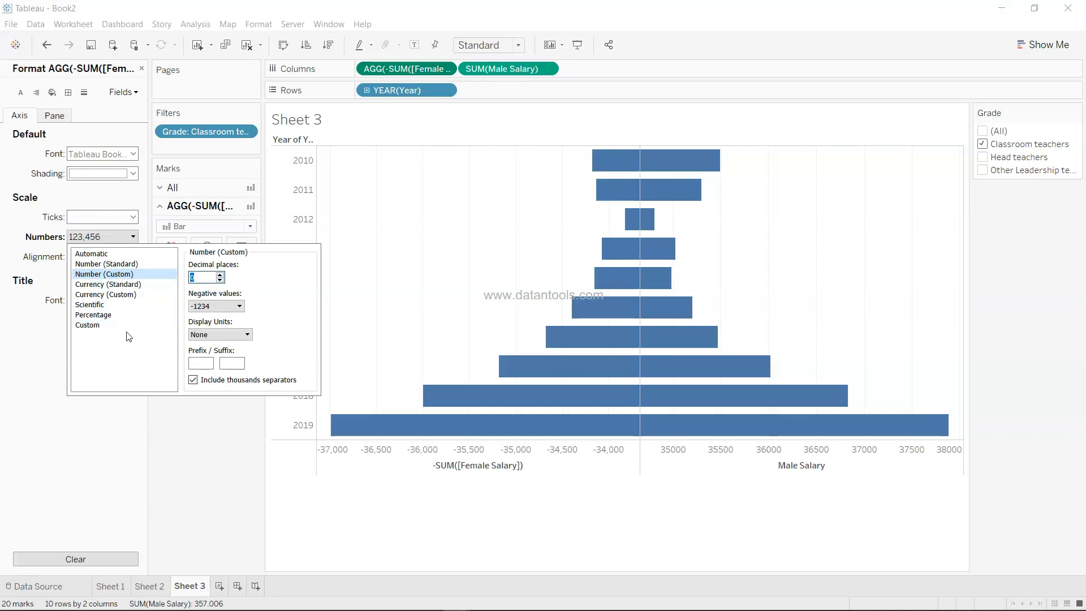
click(126, 325)
click(217, 277)
key(BackSpace)
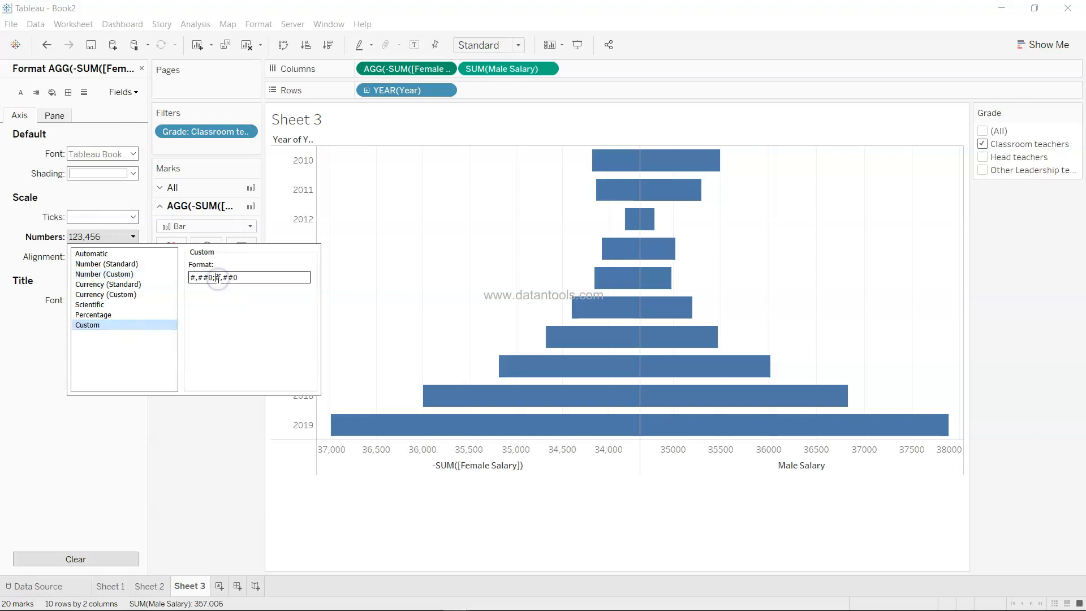
click(205, 499)
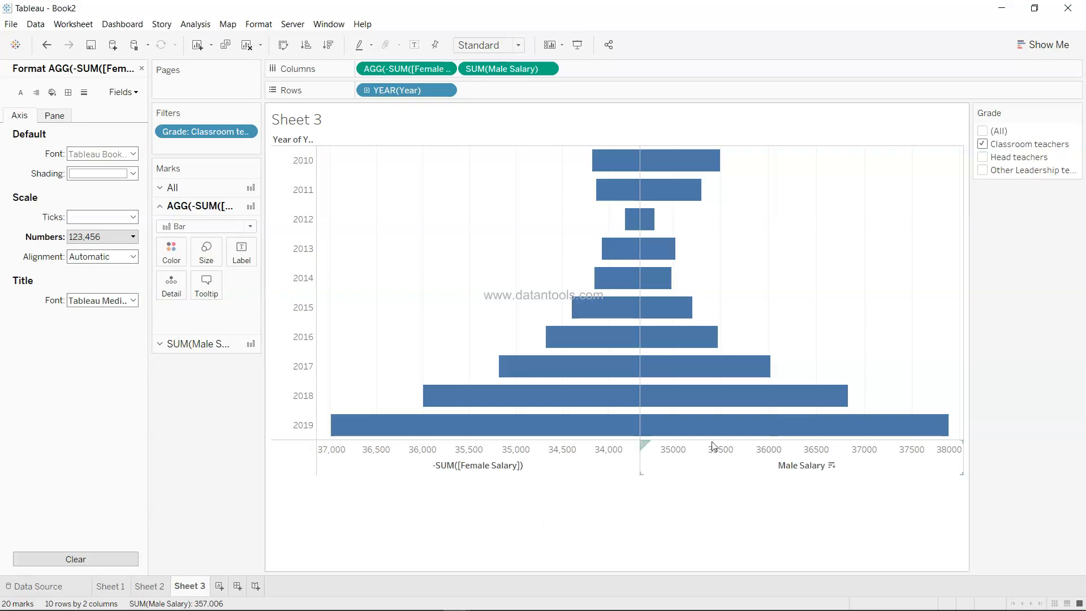
Inspect the classroom teachers' male and female salaries by year, and switch the Grade filter to Head teachers only
mouse_move(652, 226)
mouse_move(682, 176)
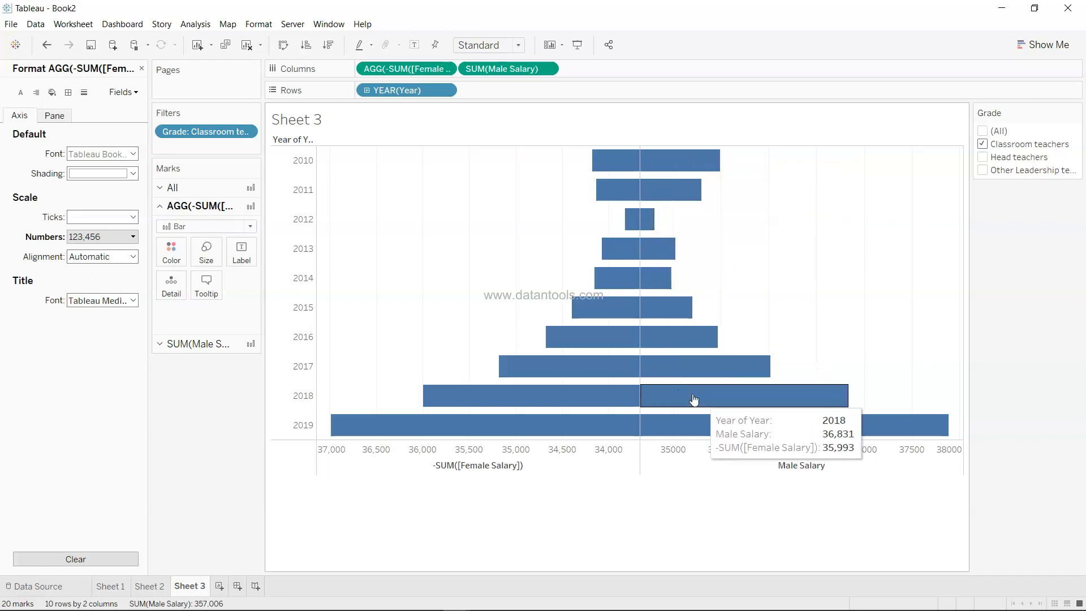
mouse_move(641, 427)
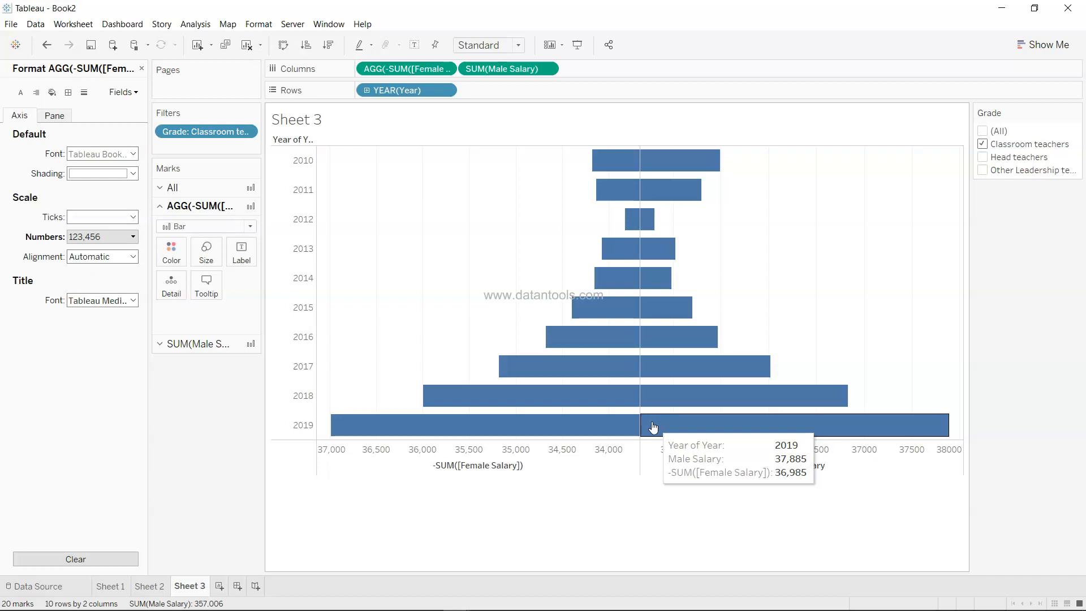
mouse_move(675, 345)
mouse_move(663, 286)
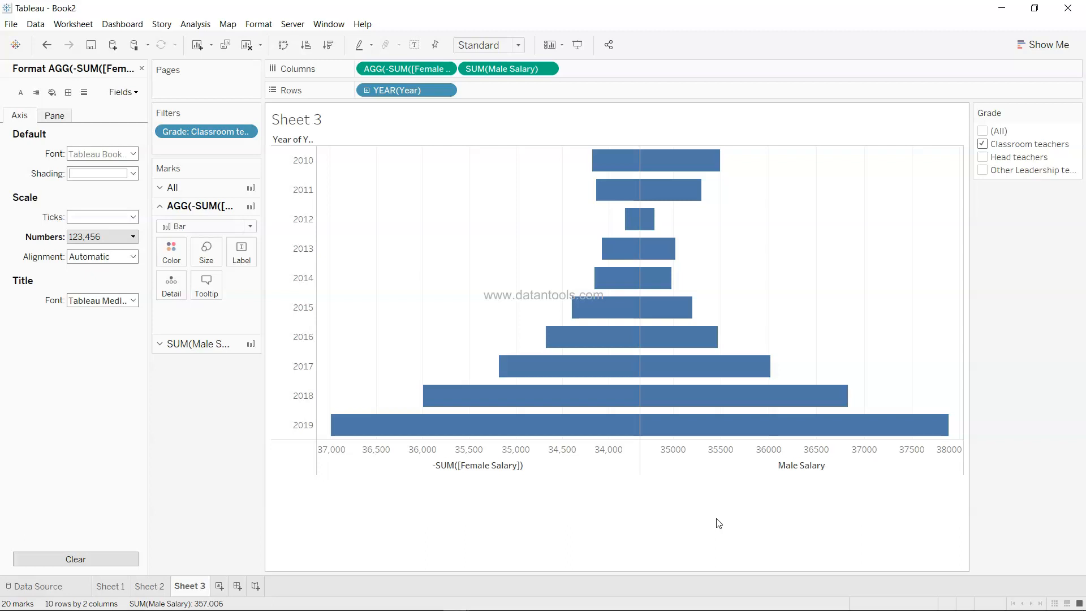
click(982, 157)
click(982, 145)
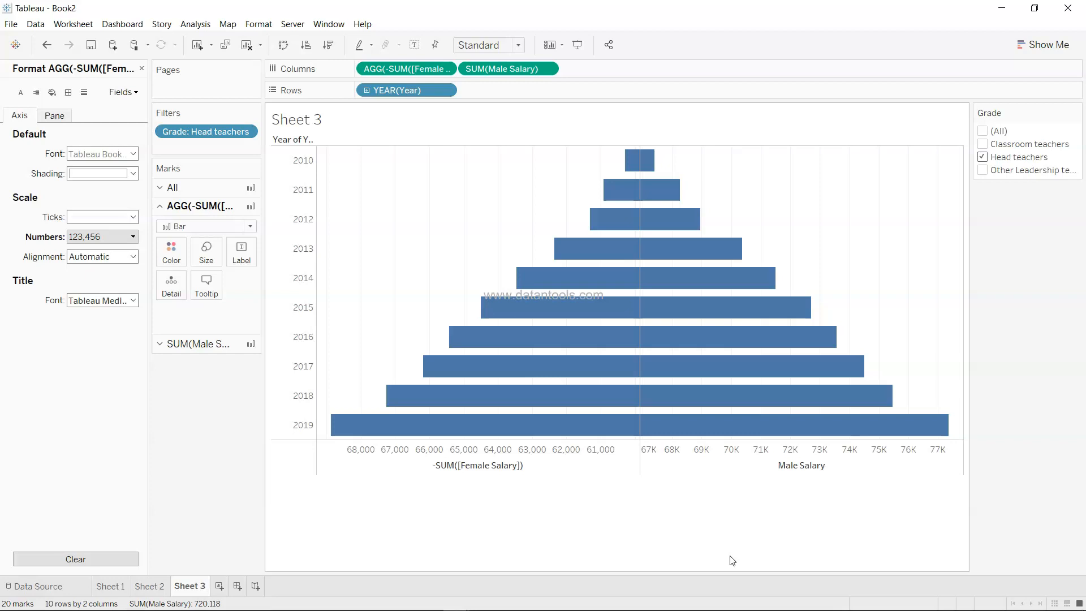
Switch the Grade filter to the Other Leadership group only
click(982, 170)
click(982, 156)
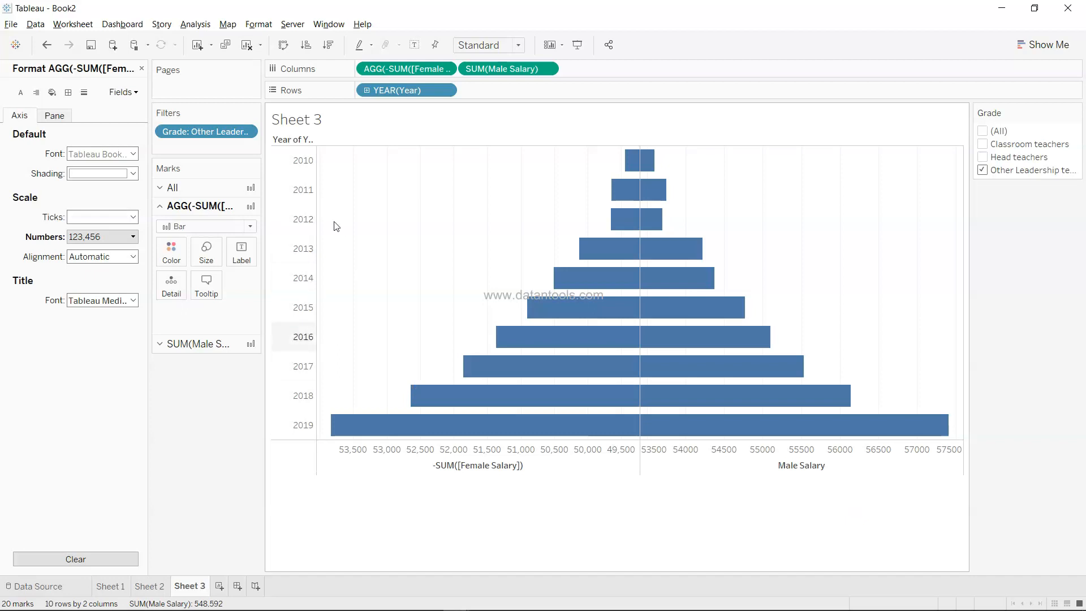
mouse_move(588, 382)
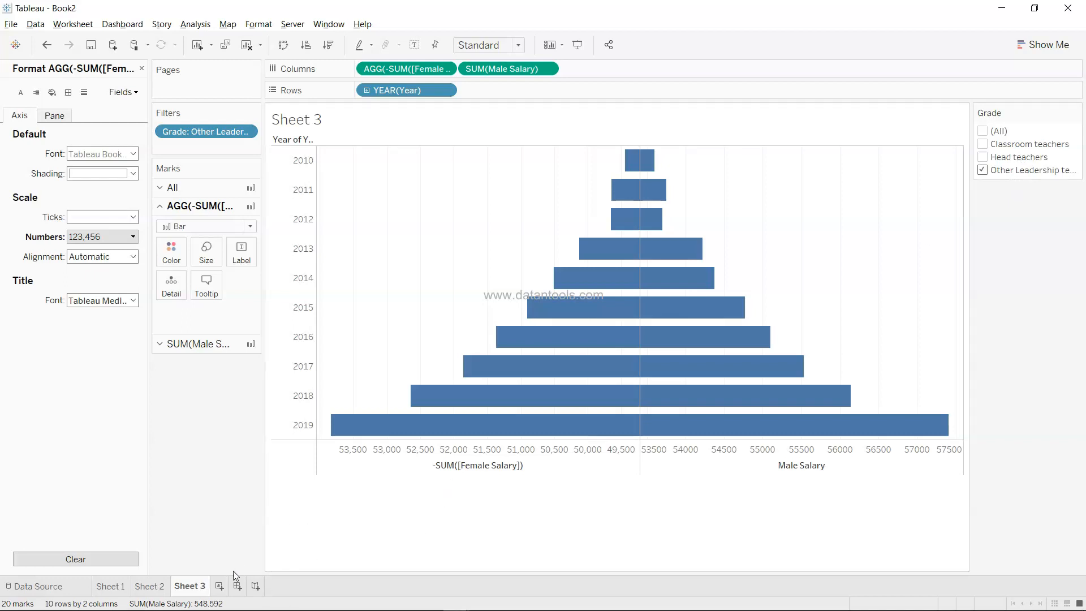
On a new worksheet, place Year on Rows and Average Mean on Columns
click(219, 586)
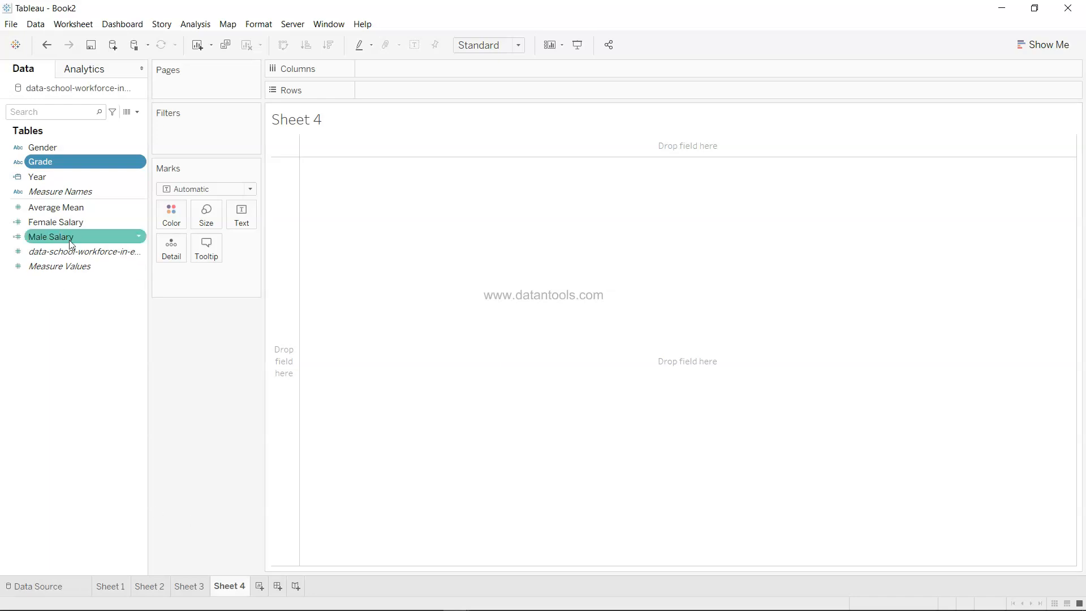
click(100, 177)
drag(99, 177, 415, 91)
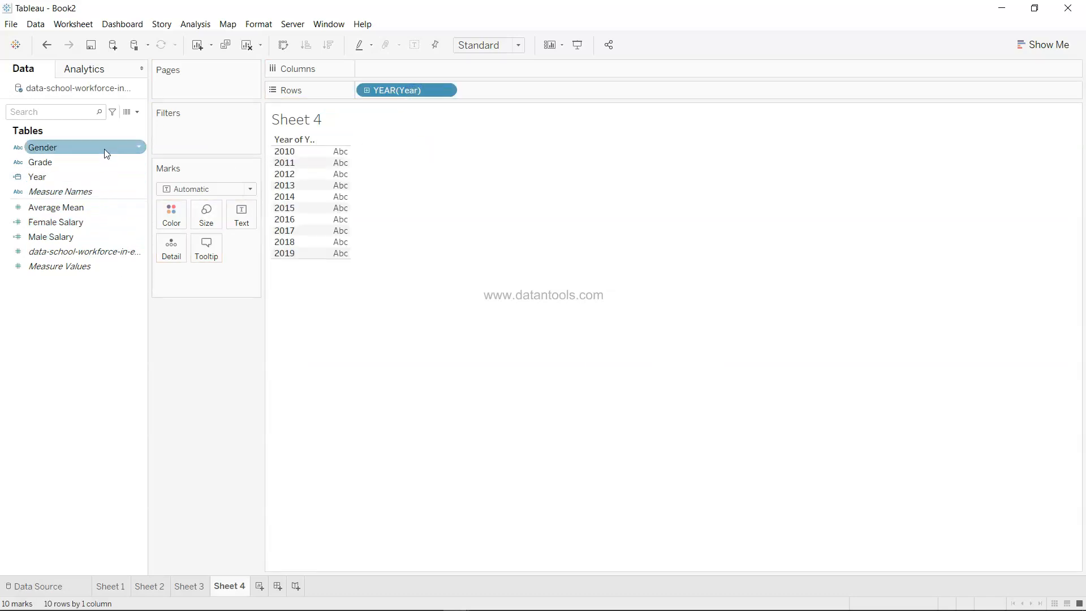
drag(111, 208, 467, 68)
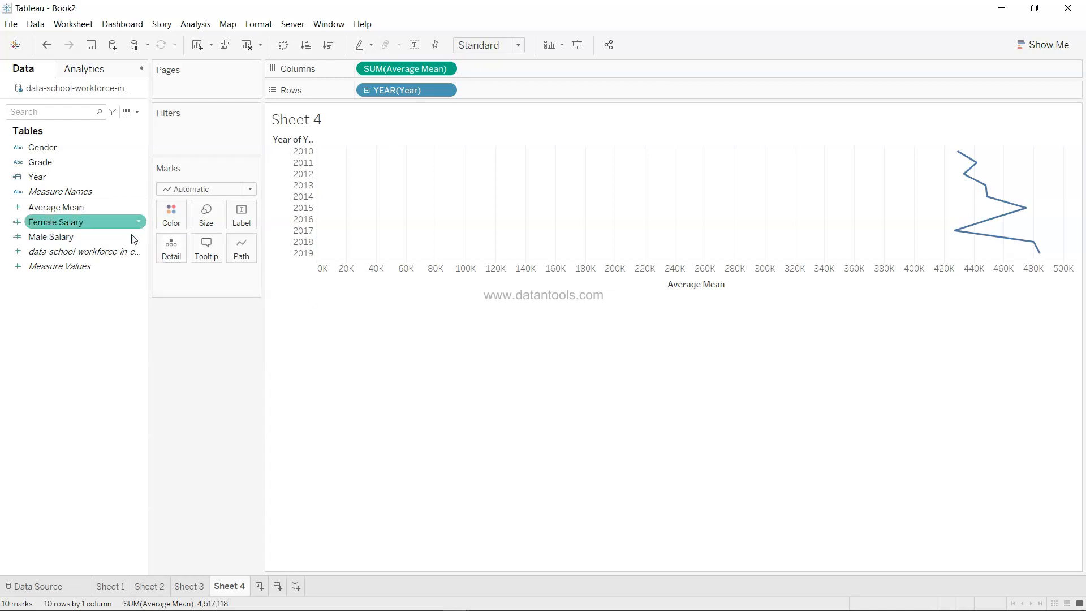
Place Gender on Path so that each year's average means are joined by a line
click(96, 164)
drag(96, 146, 243, 248)
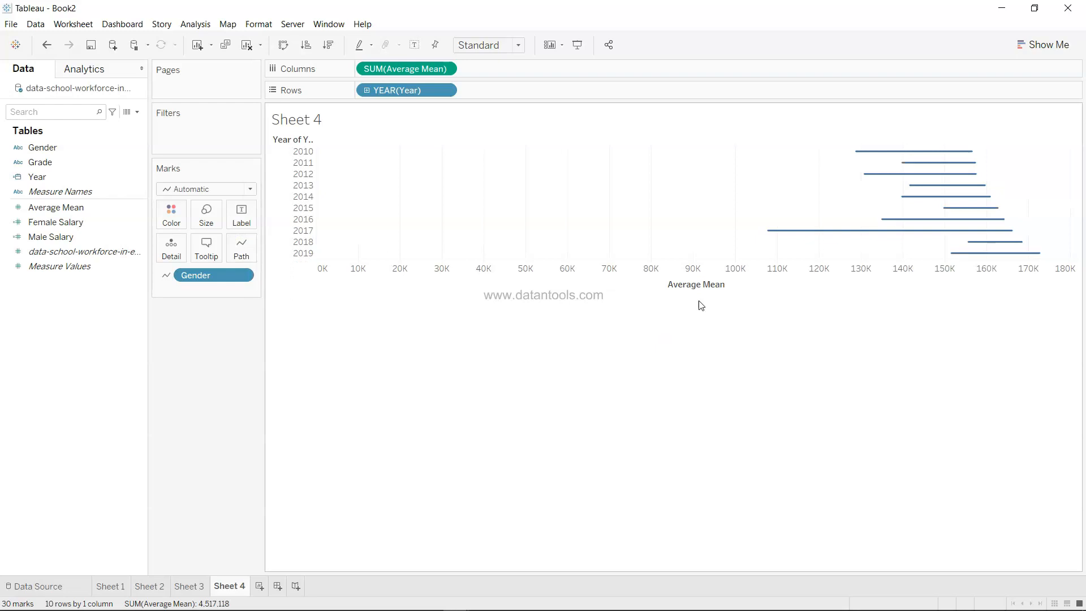
mouse_move(897, 160)
Show the Gender filter, exclude Unclassified, and inspect the female and male values at the line ends
click(243, 276)
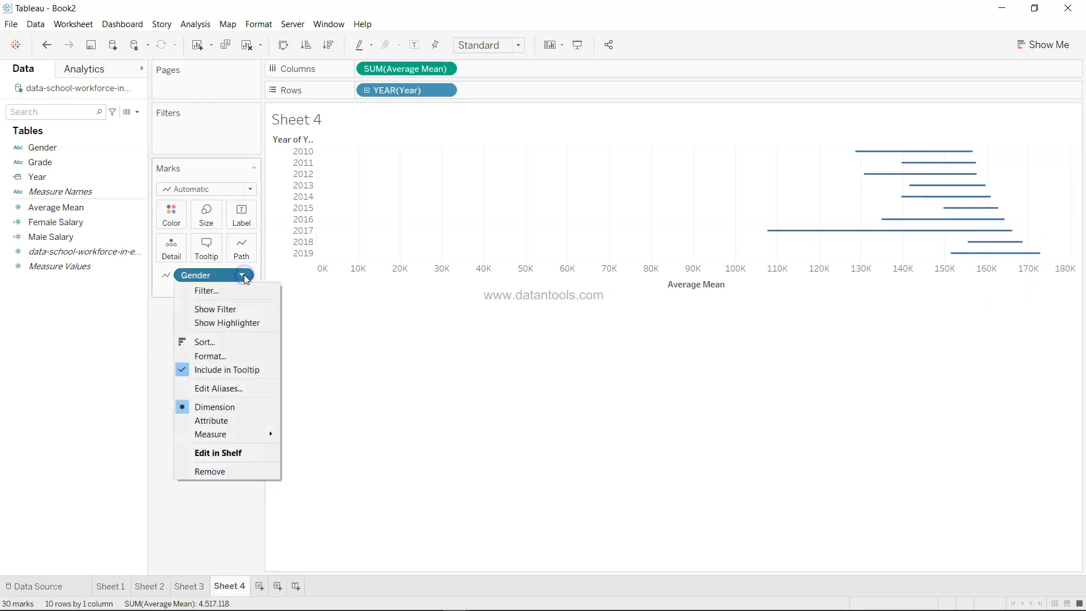
click(249, 308)
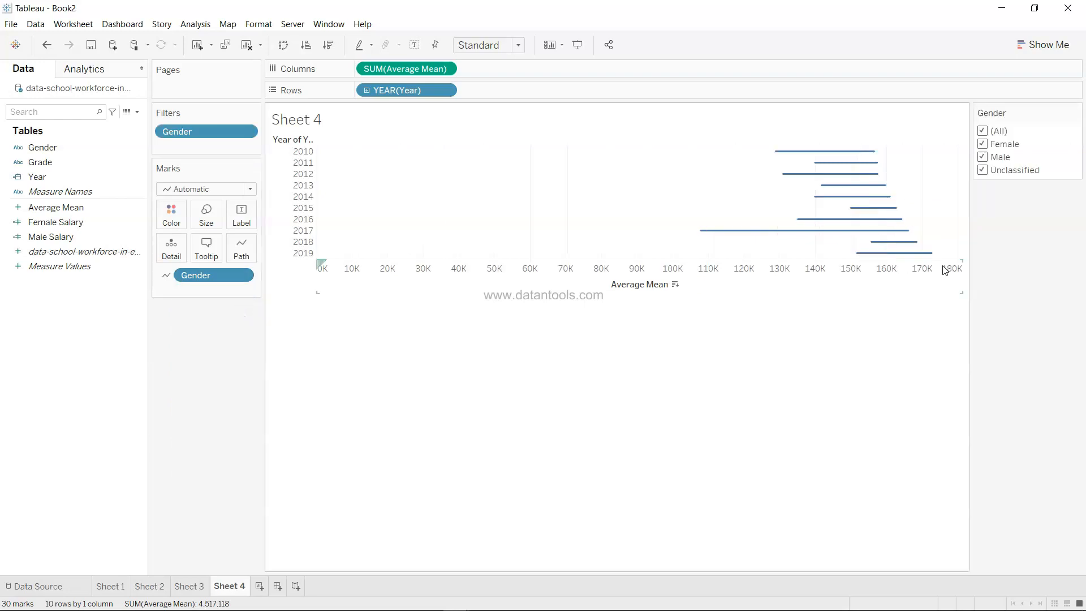
click(984, 171)
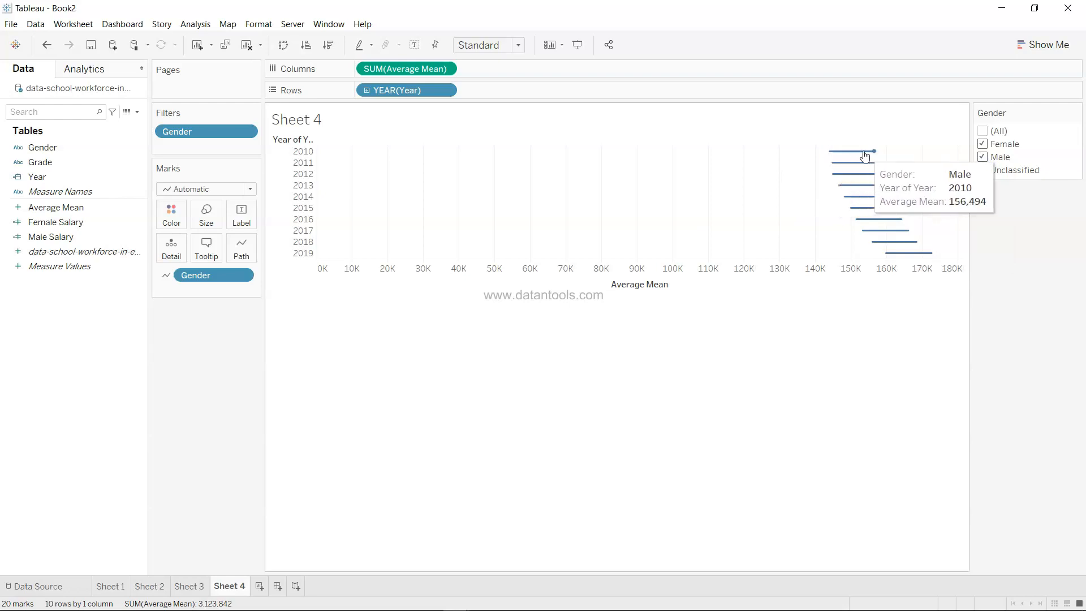
mouse_move(853, 186)
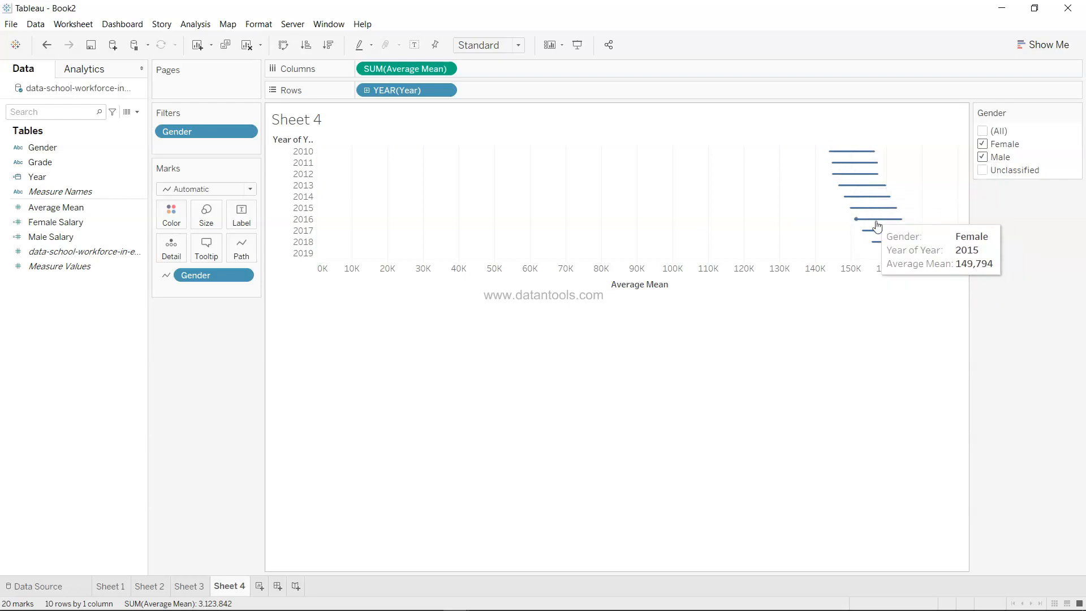
mouse_move(916, 261)
mouse_move(830, 164)
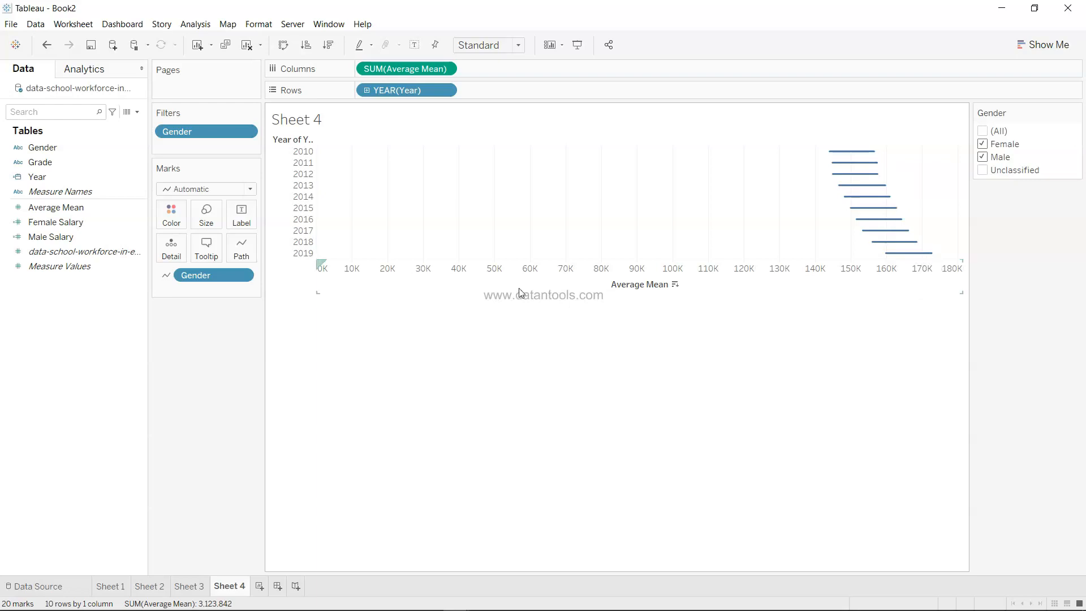
Duplicate Average Mean on Columns and colour the second copy's marks by Gender
drag(424, 69, 503, 69)
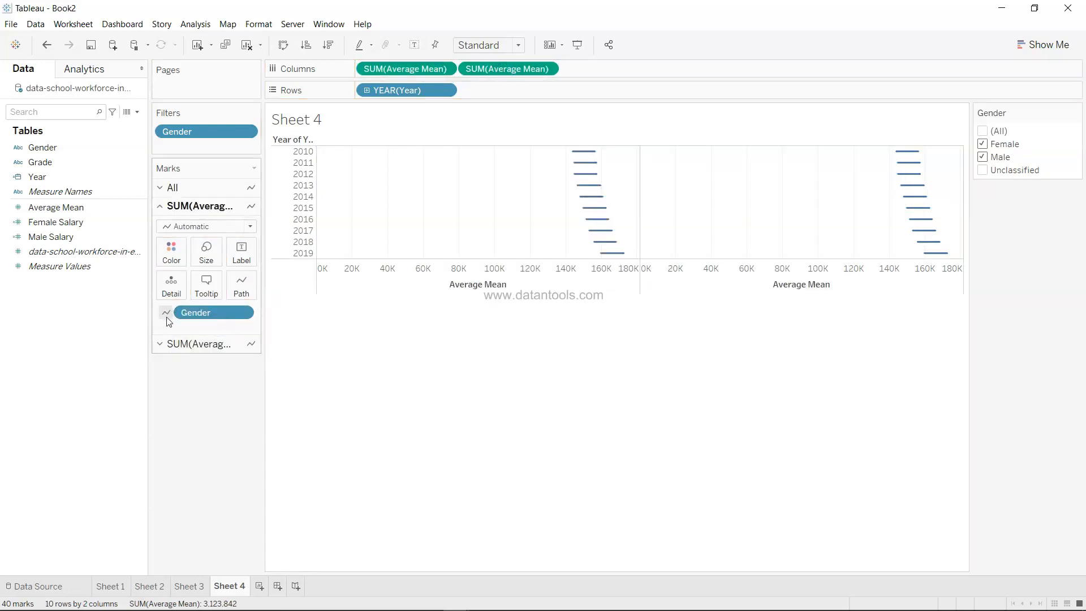
click(191, 345)
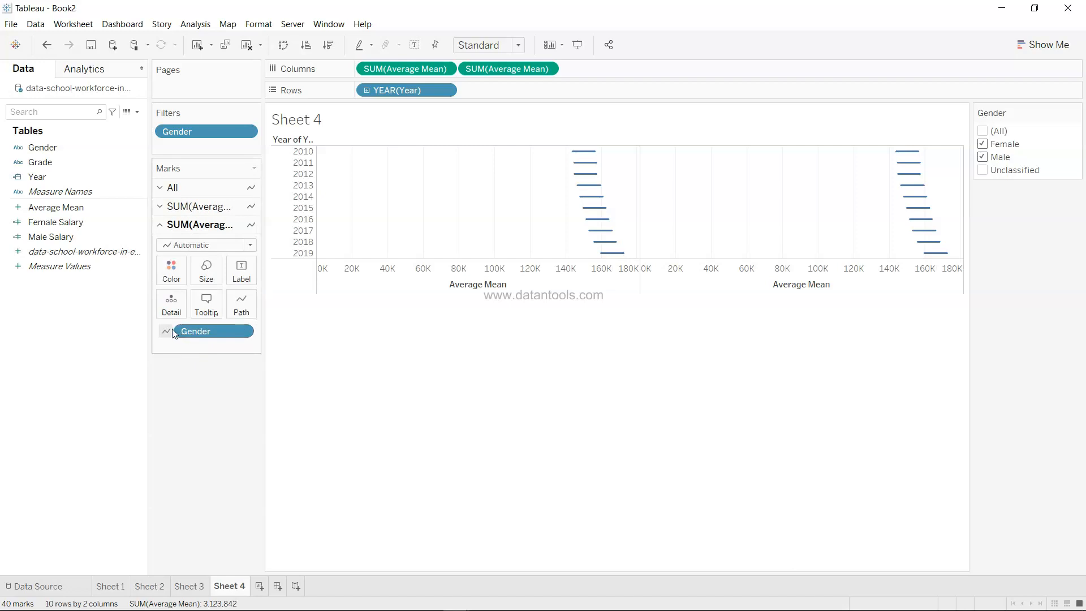
click(166, 332)
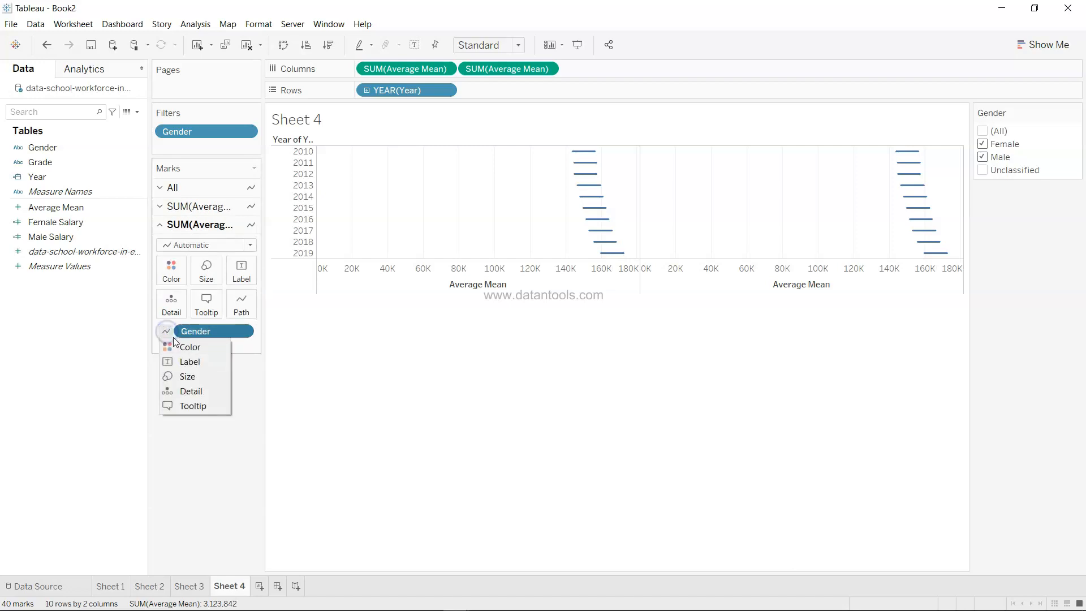
click(180, 351)
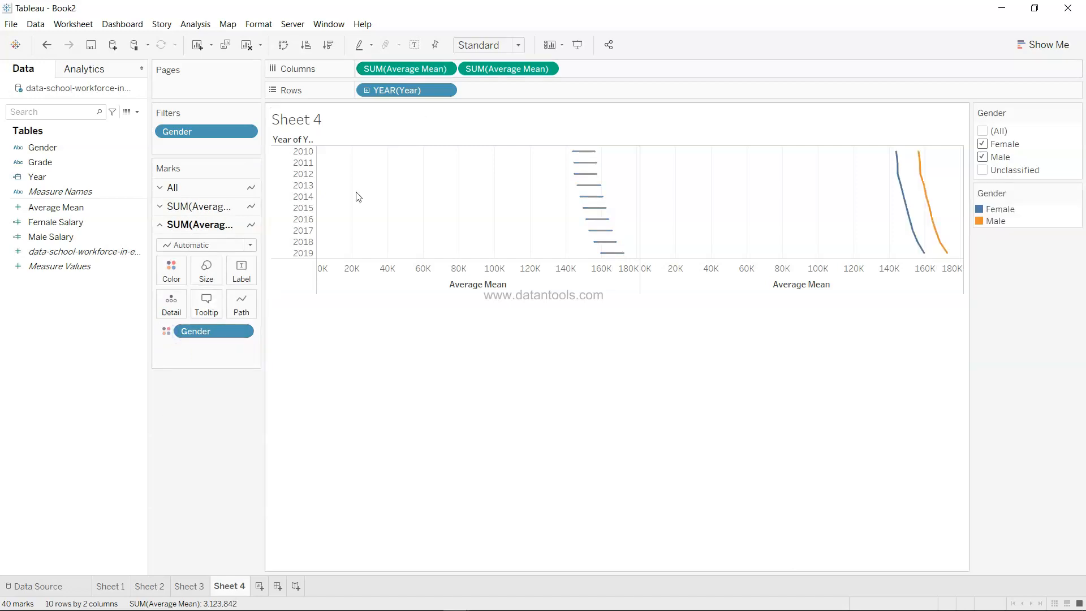
Change the second Average Mean's marks to Circle and combine both measures as a dual axis
click(225, 246)
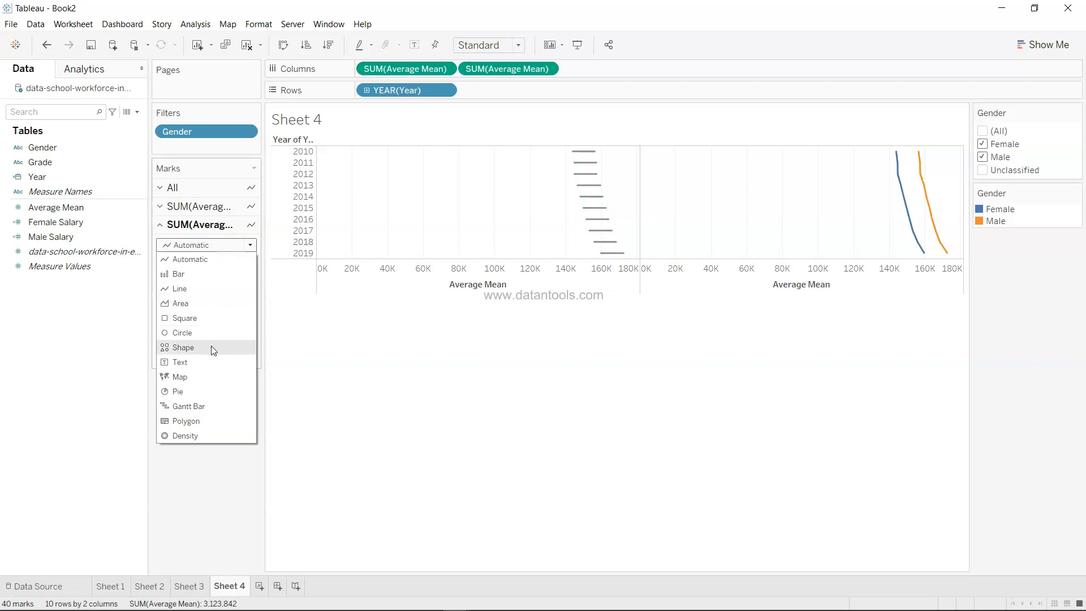
click(219, 333)
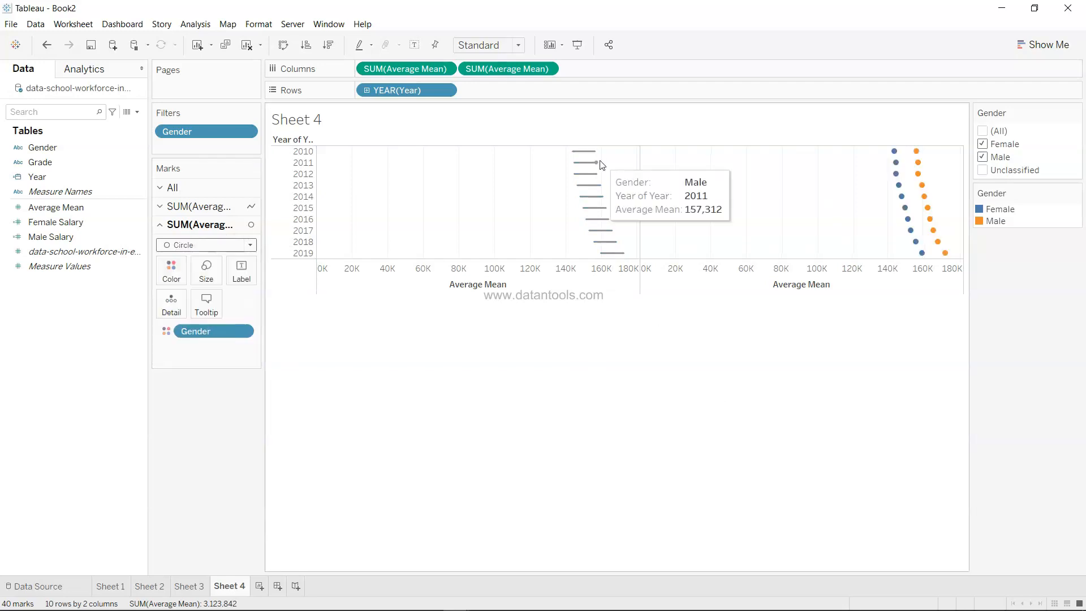
click(549, 69)
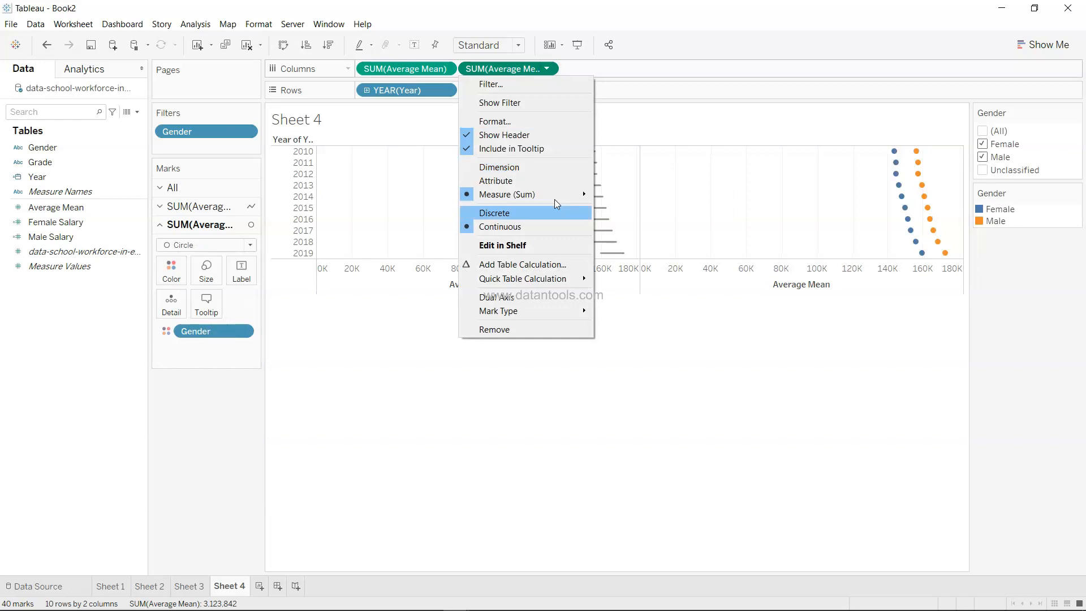
click(543, 297)
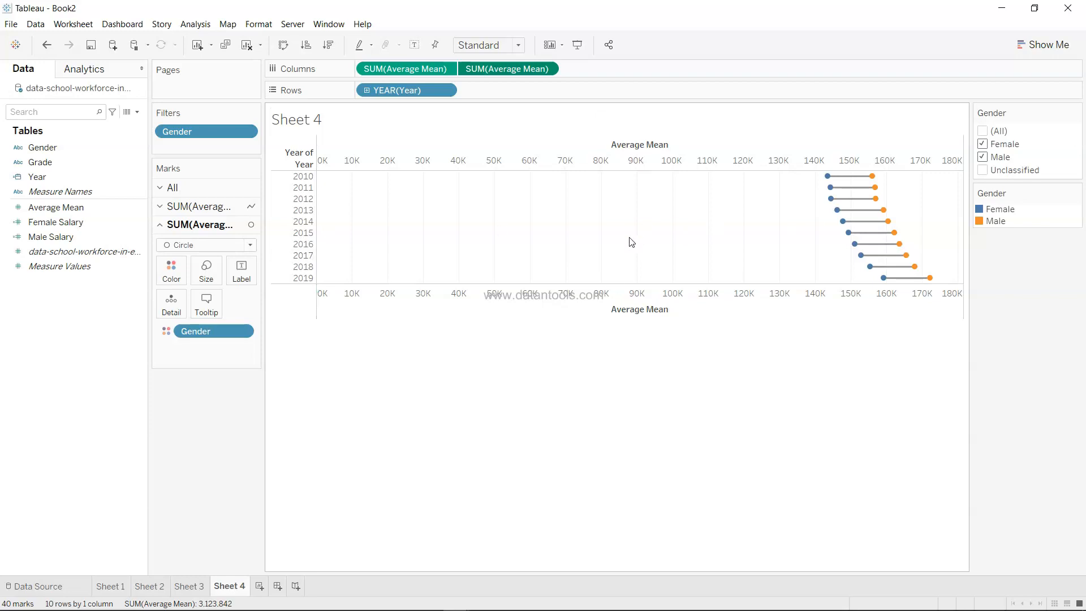
Exclude zero from the range of both Average Mean axes, keeping the ranges automatic
right_click(627, 161)
click(644, 166)
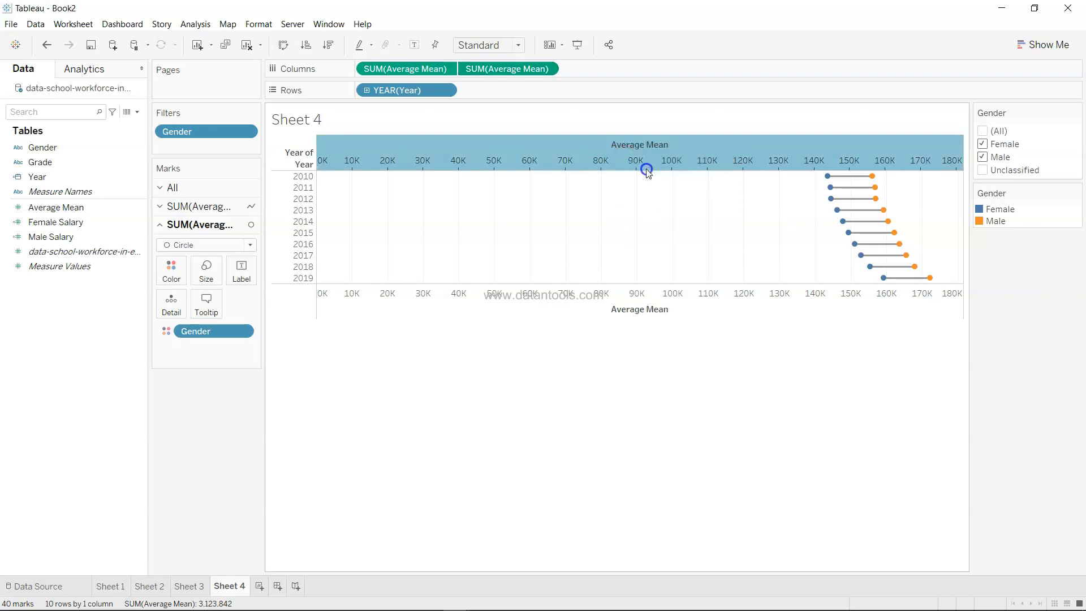
click(647, 170)
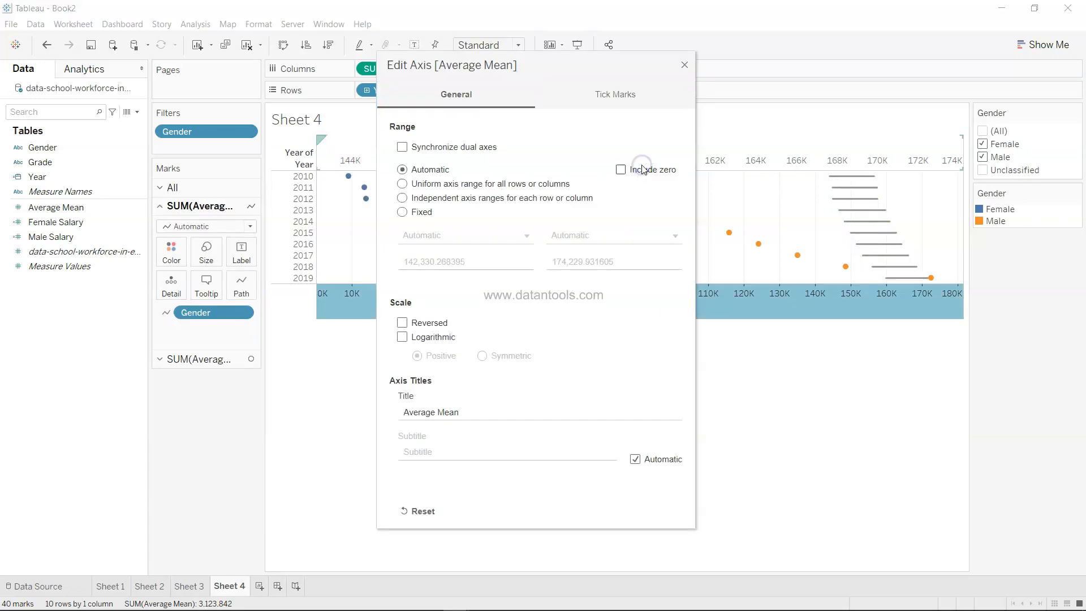
click(684, 66)
right_click(618, 312)
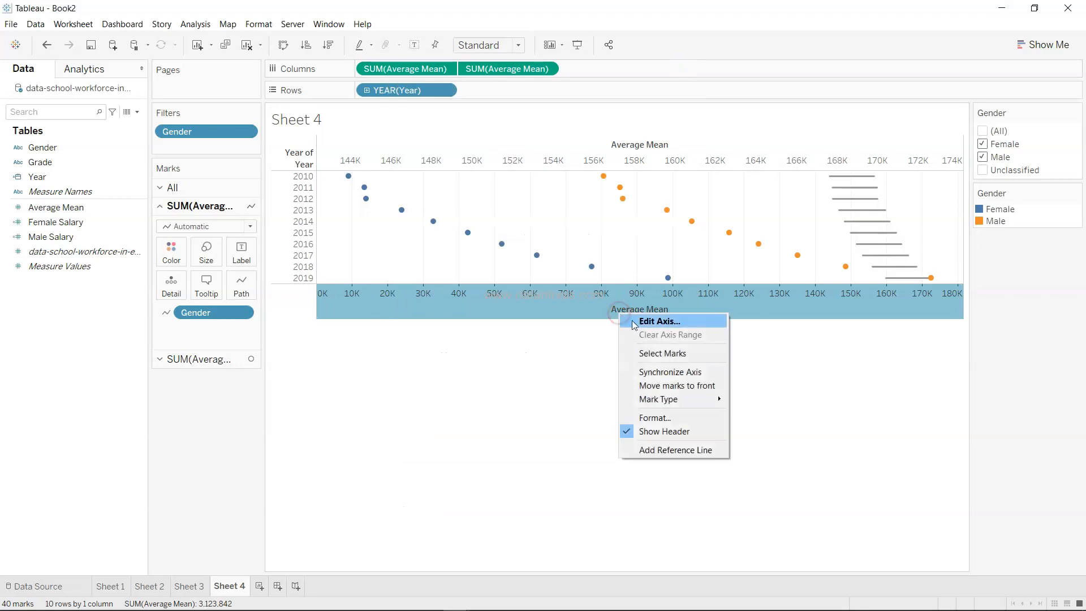
click(636, 325)
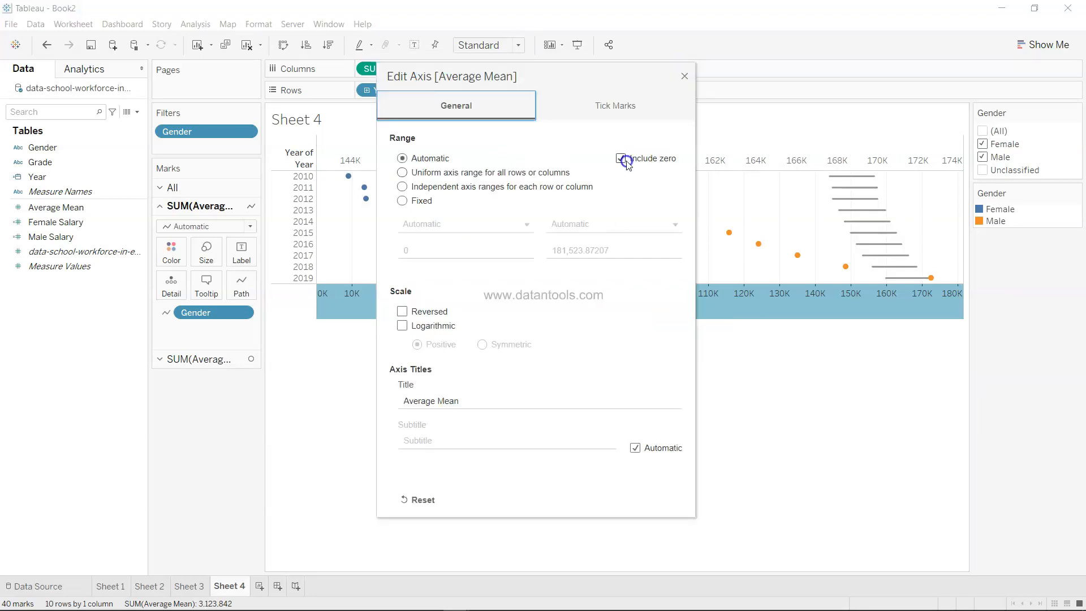
click(624, 162)
click(683, 78)
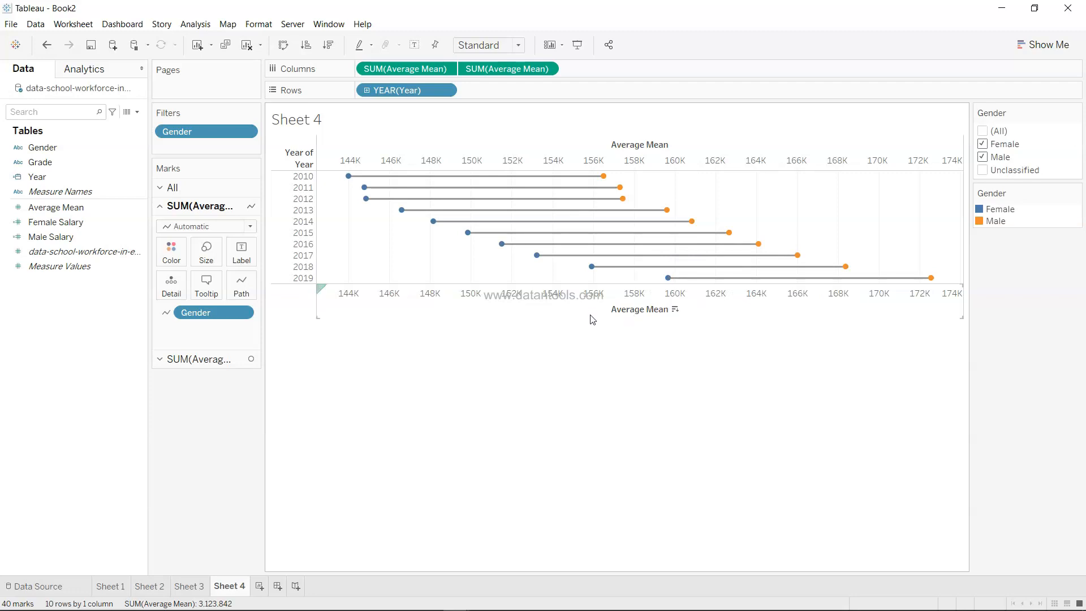
Enlarge the chart's row height and slightly thicken the lines connecting the female and male dots
drag(594, 319, 587, 461)
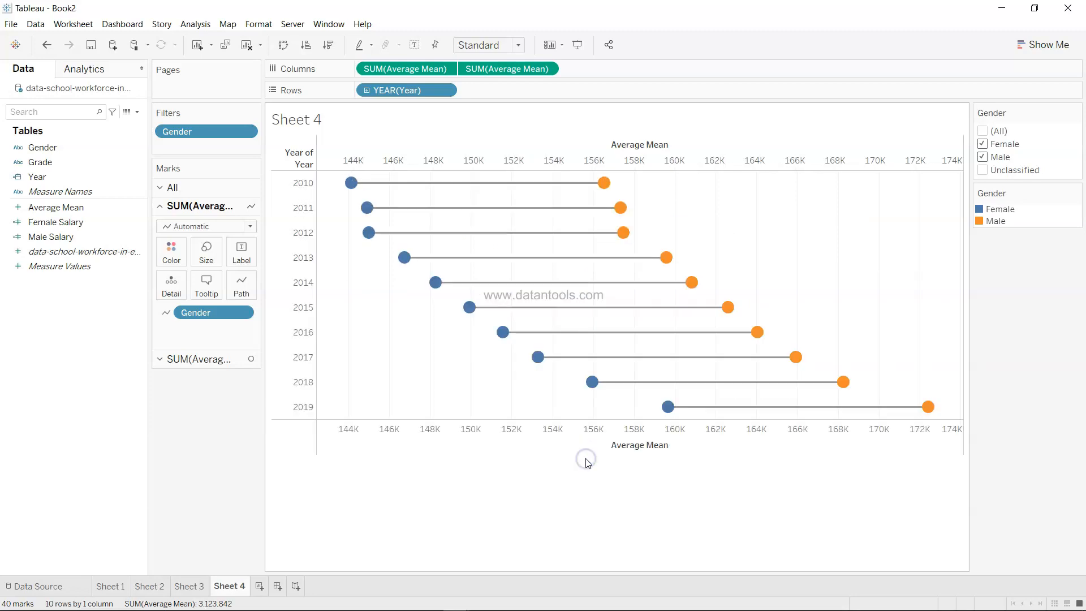
mouse_move(772, 385)
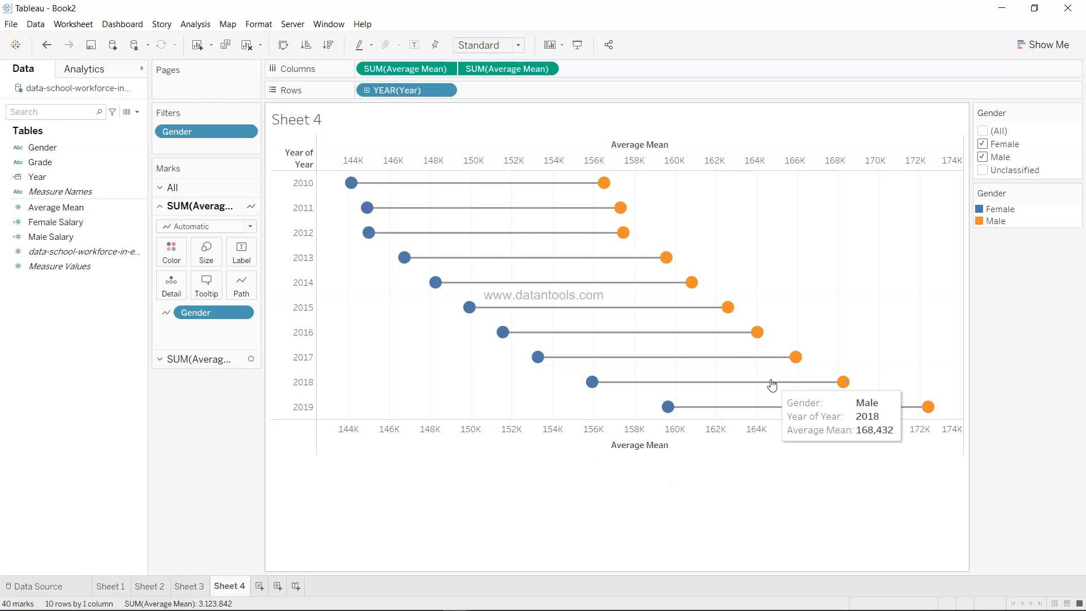
click(216, 264)
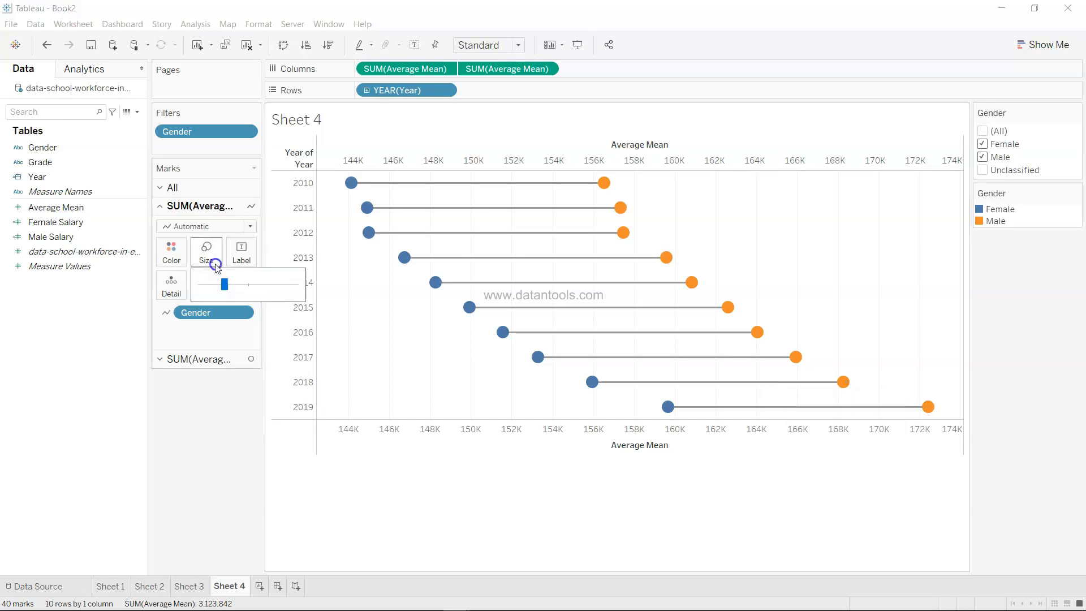
drag(224, 284, 238, 284)
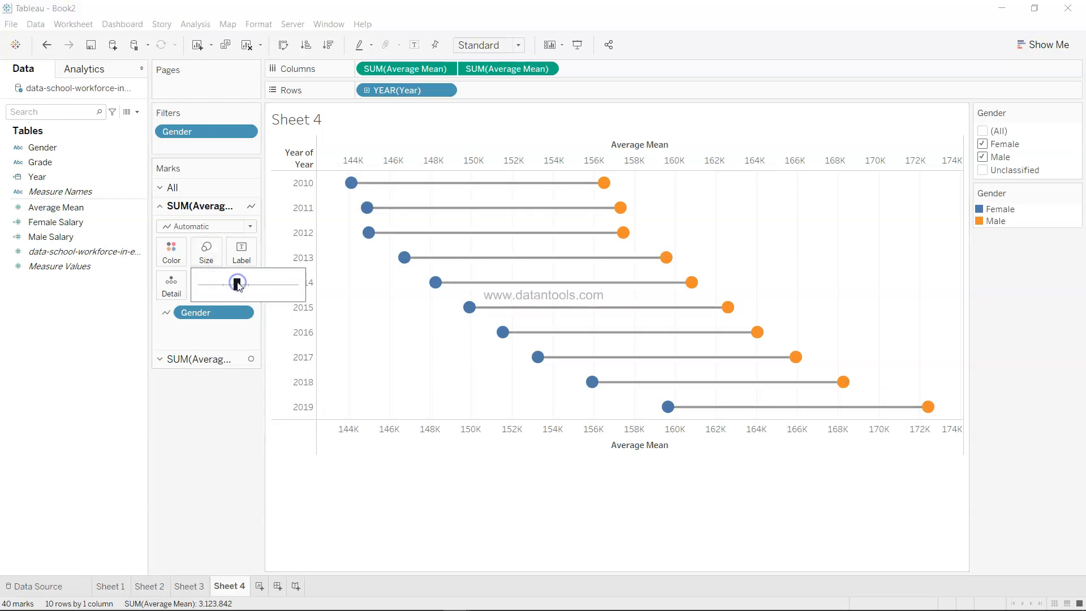
Show mark labels for the ends of the connecting lines
click(240, 253)
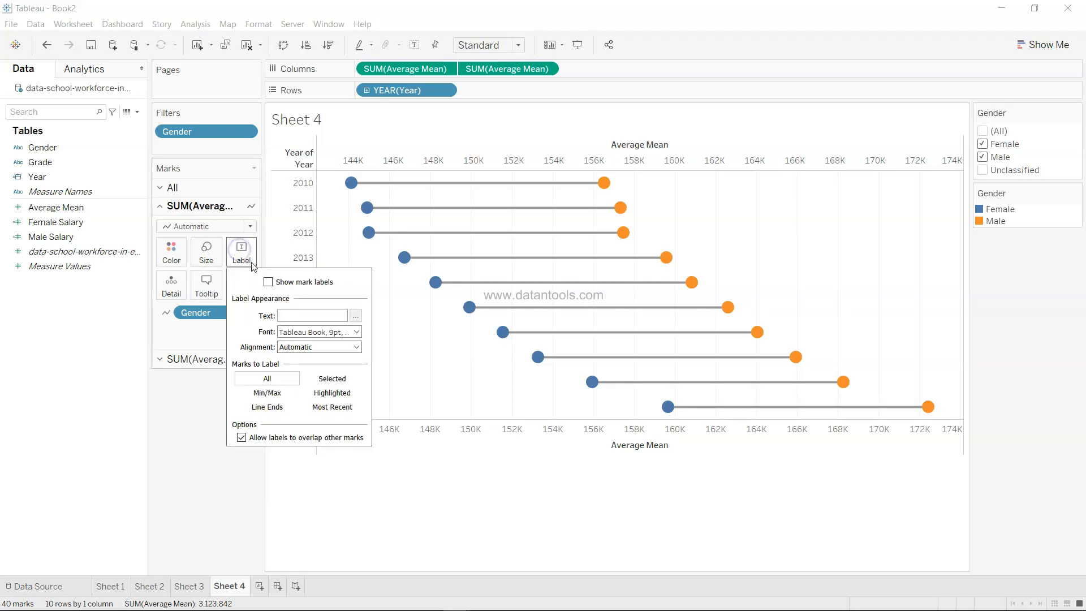
click(268, 281)
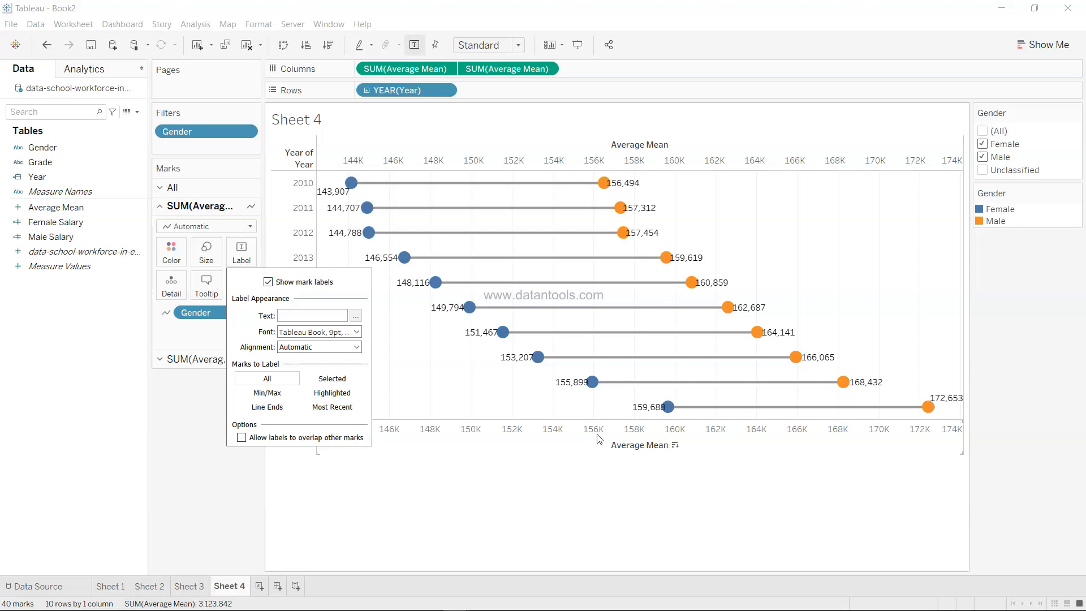
click(524, 551)
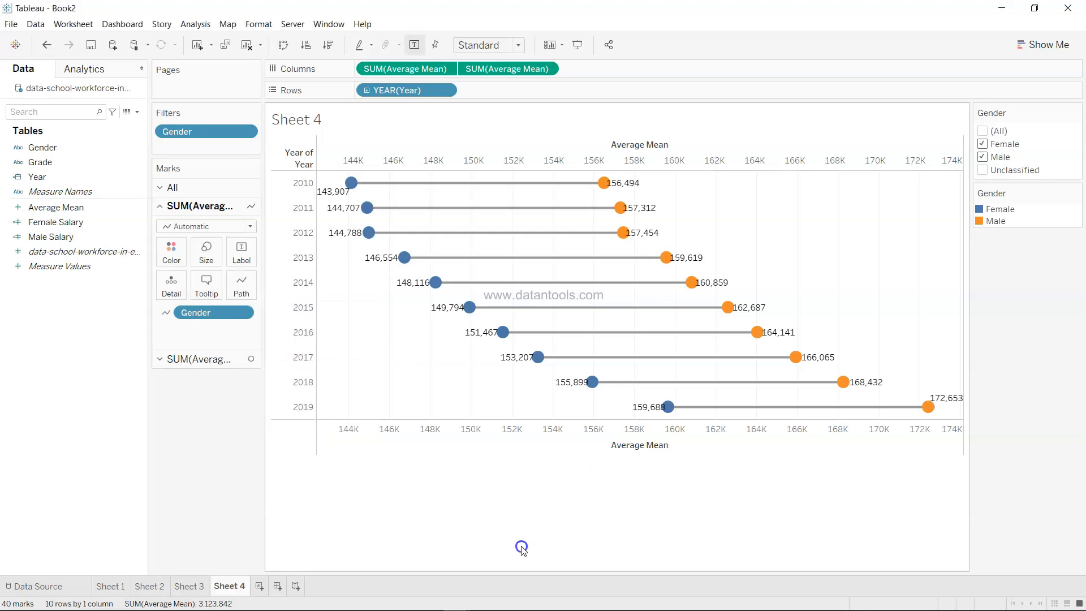
Align the line labels Bottom Center and increase the row height a little more
click(241, 252)
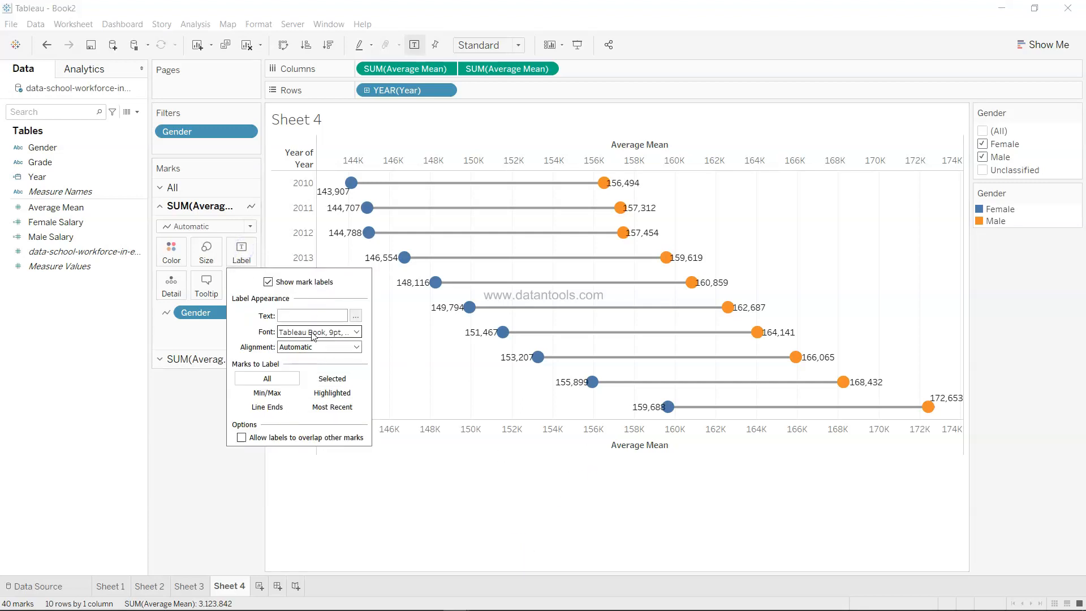
click(339, 347)
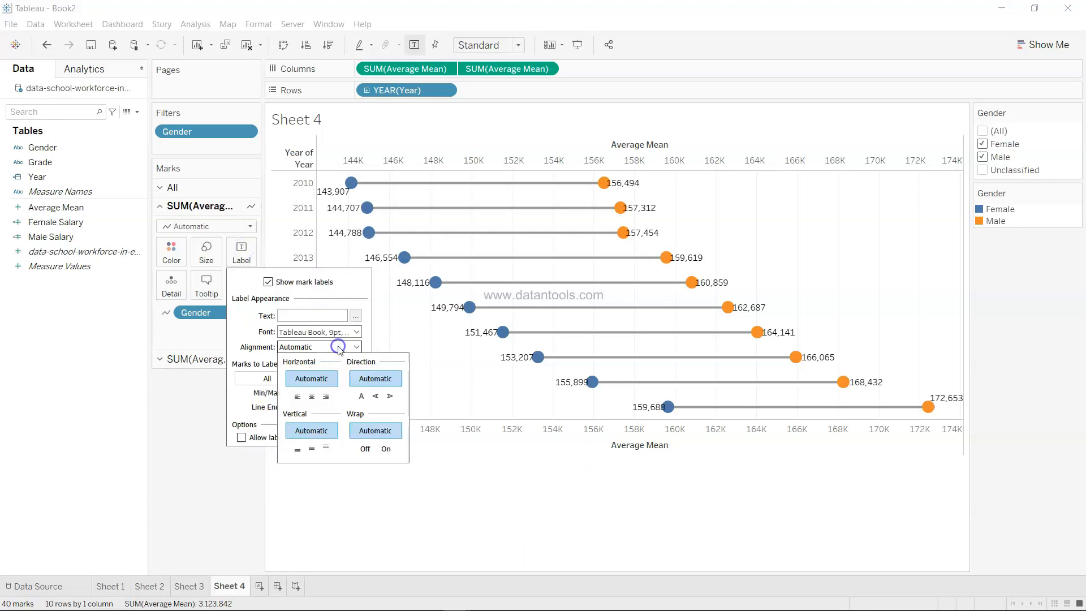
click(312, 397)
click(313, 449)
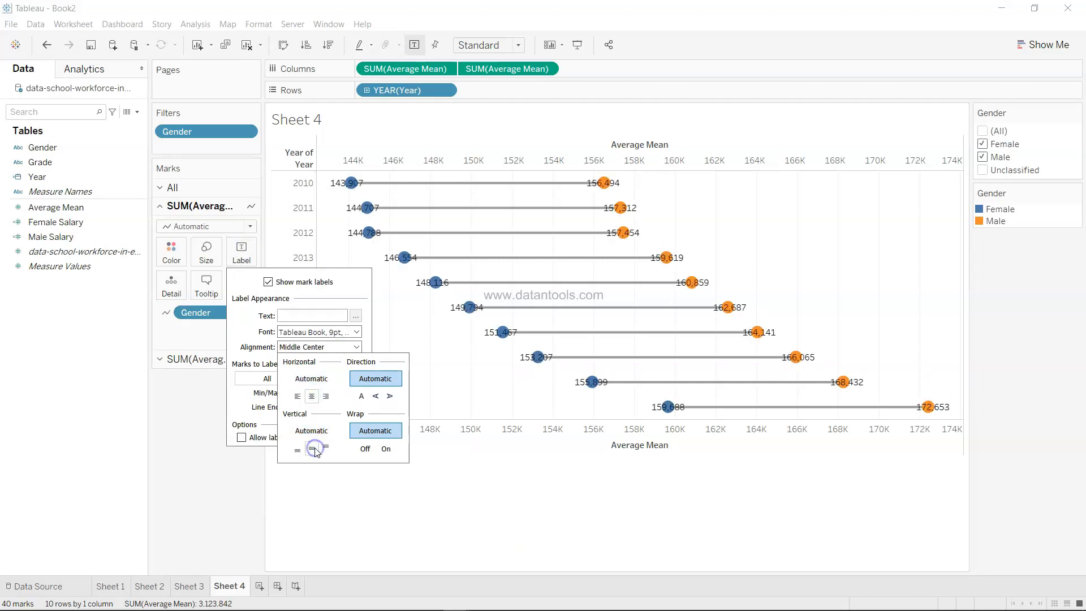
click(297, 450)
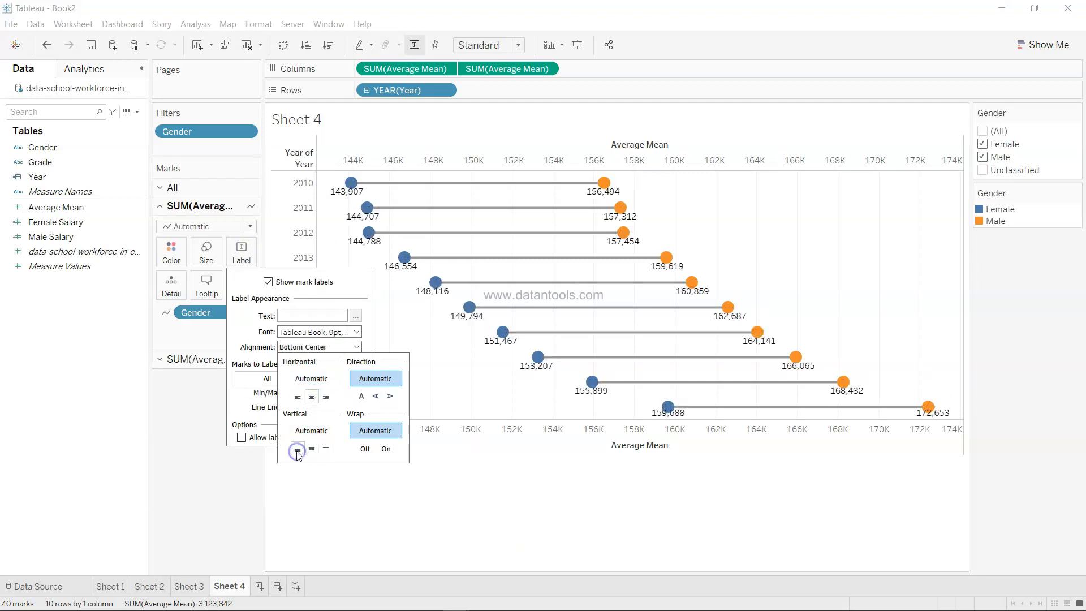
click(526, 542)
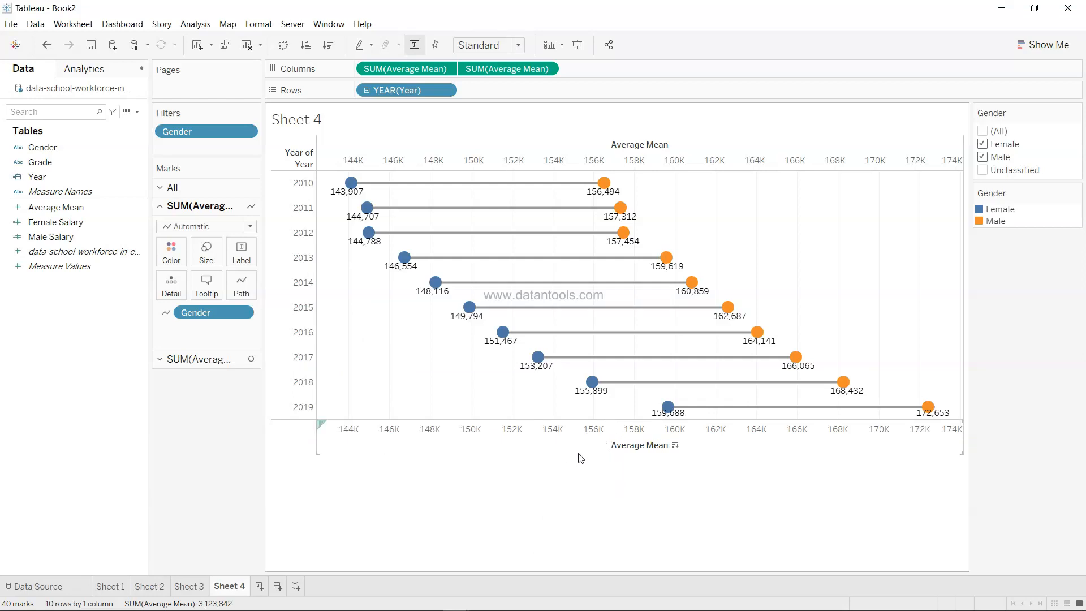
drag(578, 454, 582, 489)
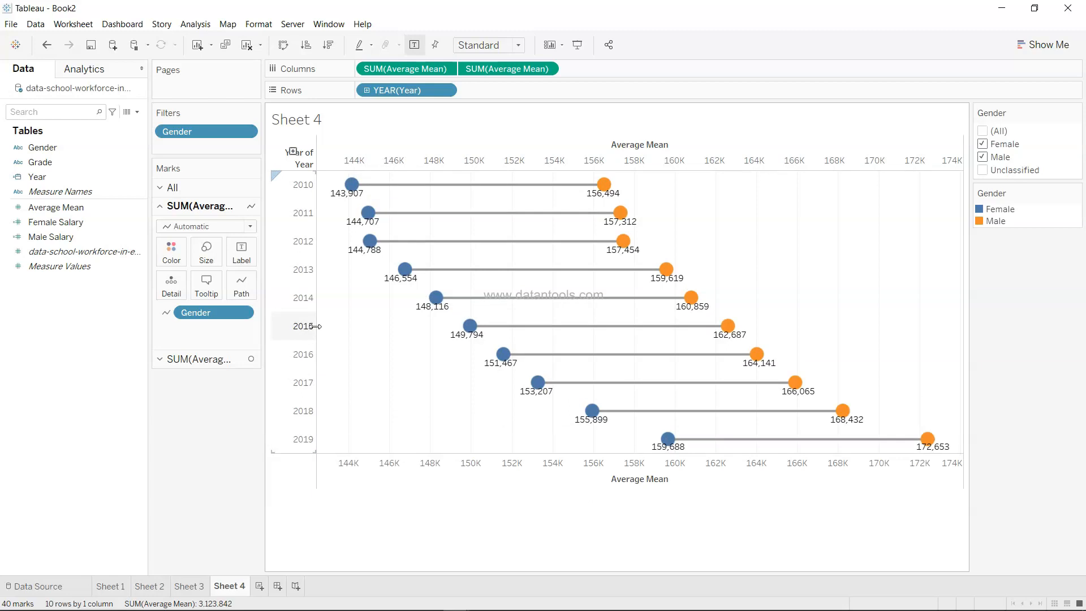
Try the Line Ends and Min/Max options for which marks of the connecting lines are labelled
click(242, 251)
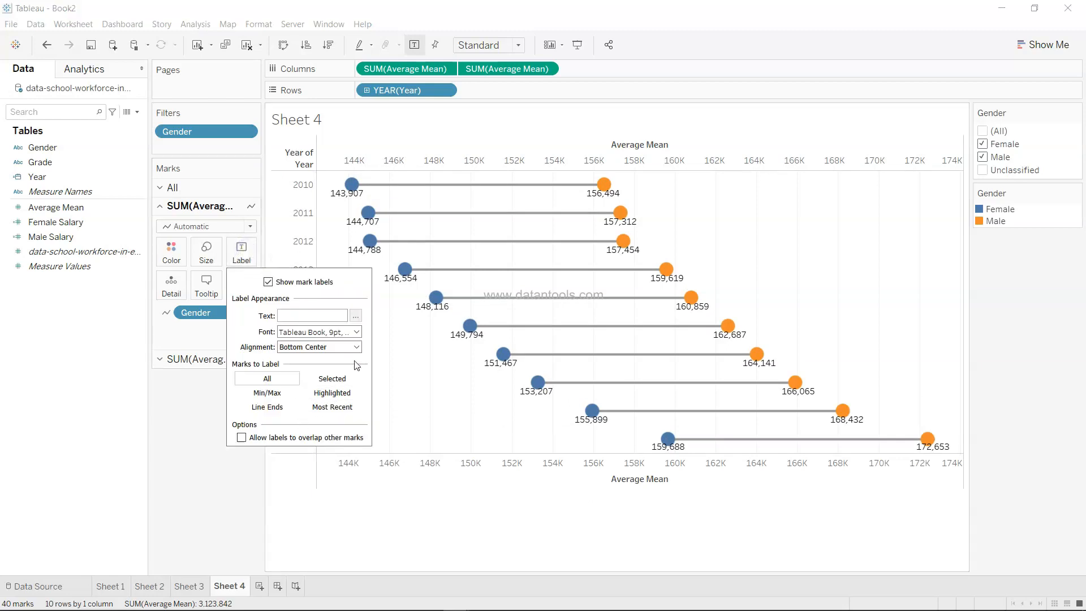
click(281, 409)
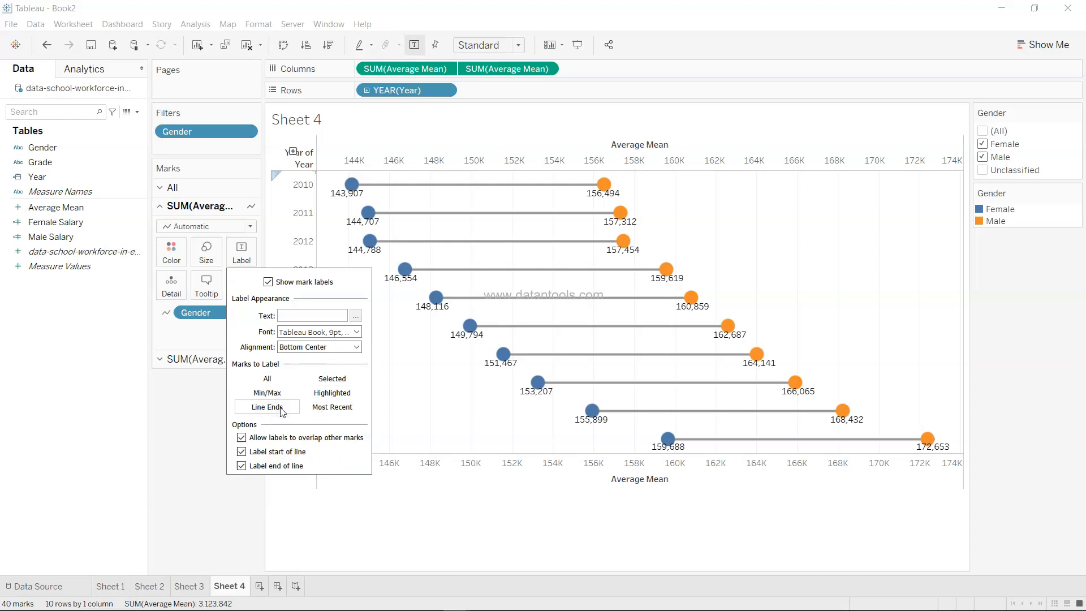
click(280, 396)
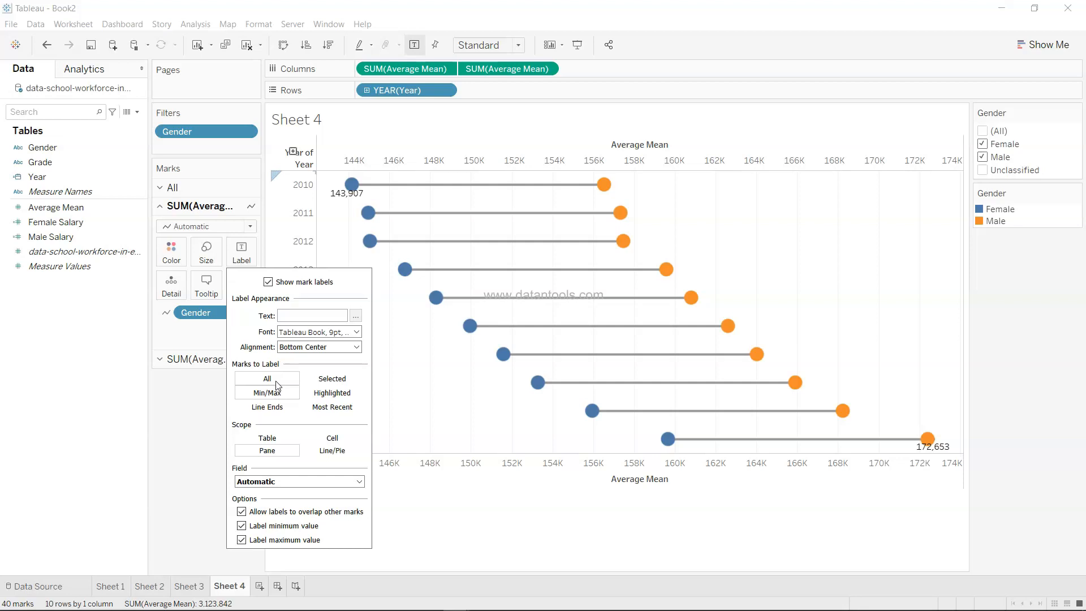
Limit the line marks' labels to highlighted marks and test them on the 2014 Female and Male points
click(277, 381)
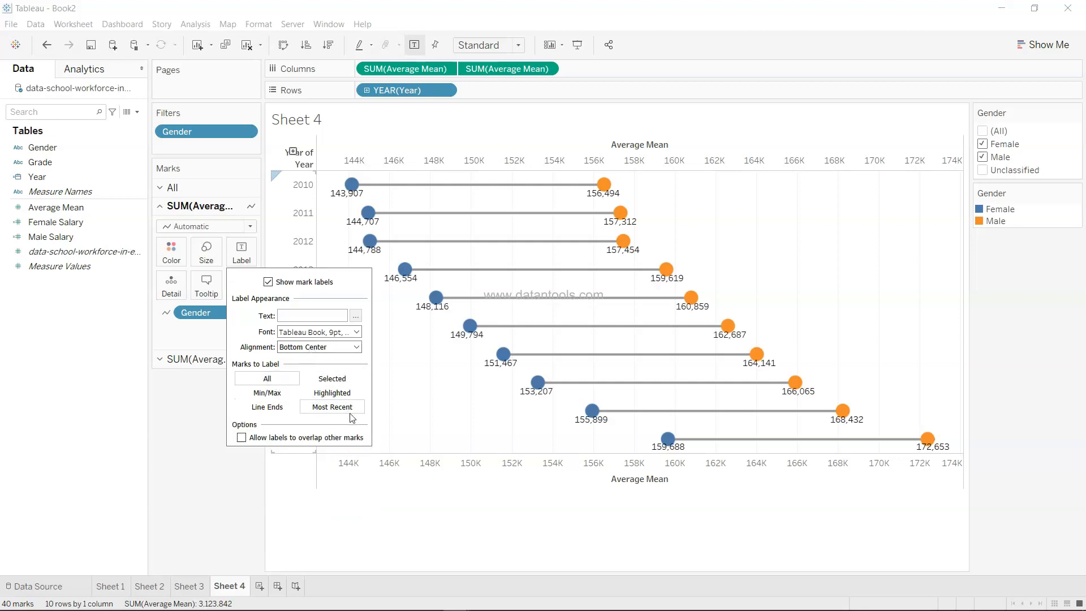
click(350, 392)
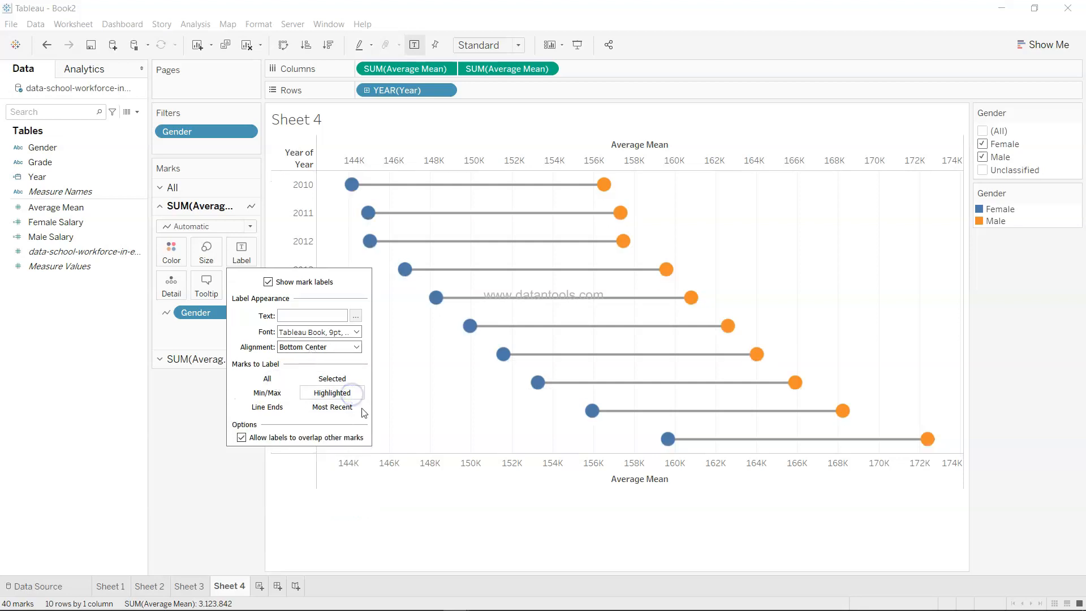
click(439, 303)
mouse_move(625, 303)
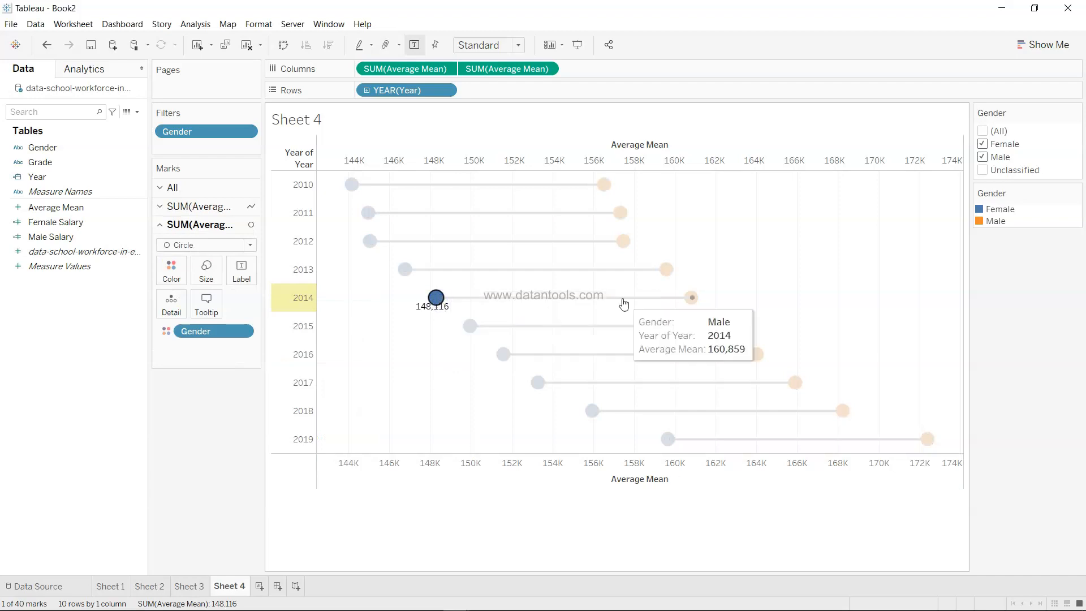
click(689, 299)
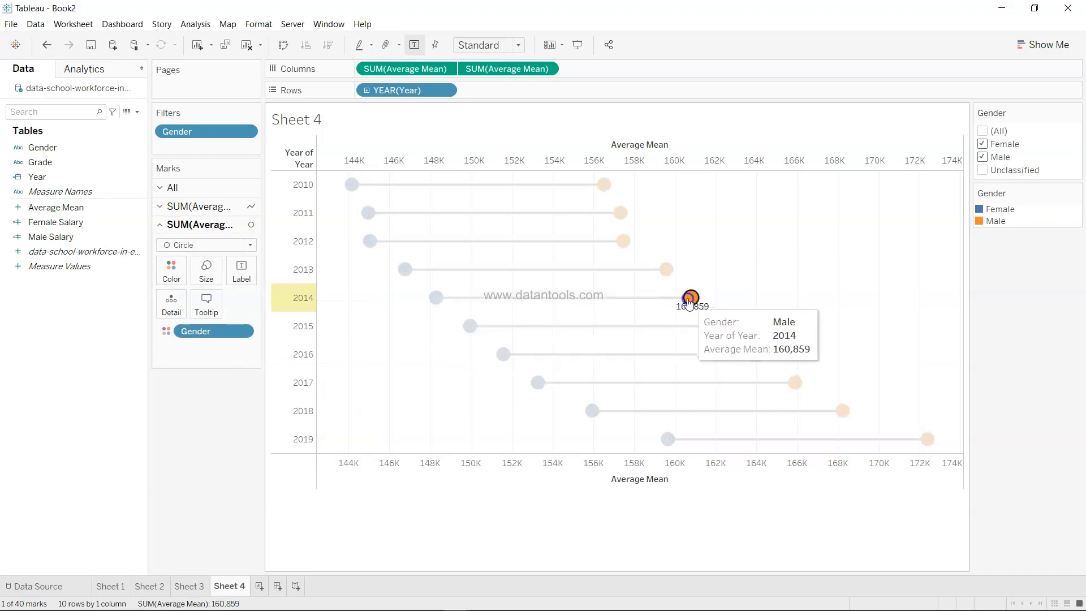
click(688, 302)
Show mark labels for all of the circle marks on the second Average Mean axis
click(241, 273)
click(267, 397)
click(285, 398)
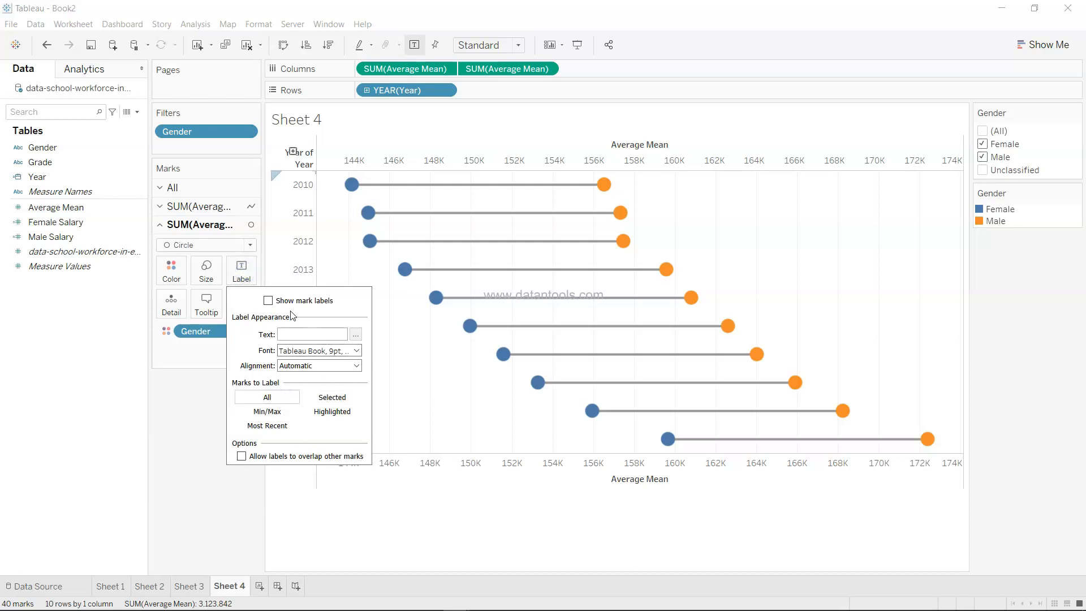
click(277, 301)
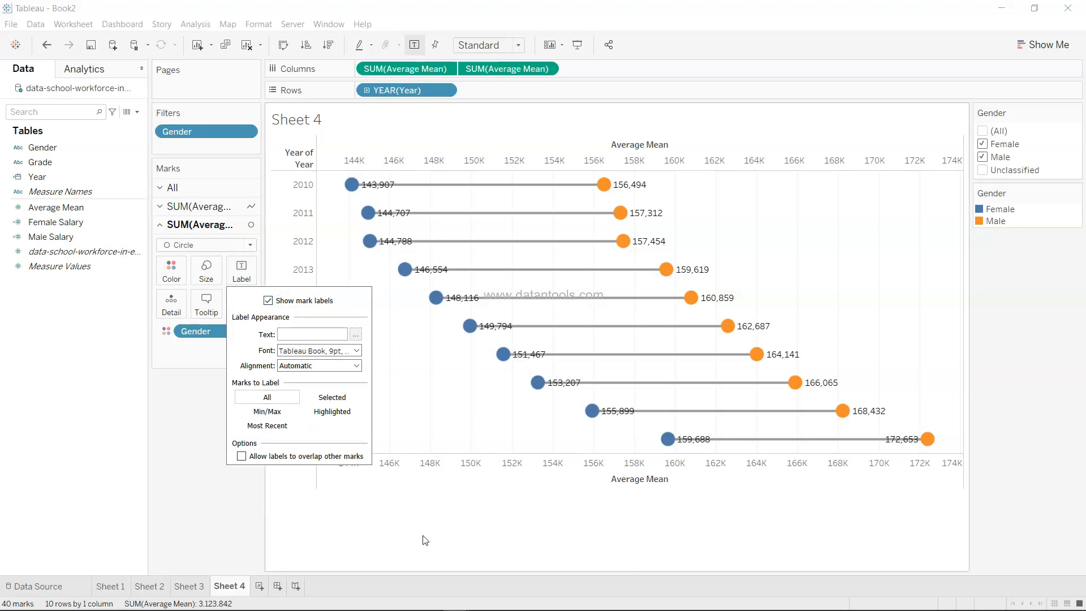
Align the circle marks' labels to the horizontal centre and vertical bottom of each point
click(320, 366)
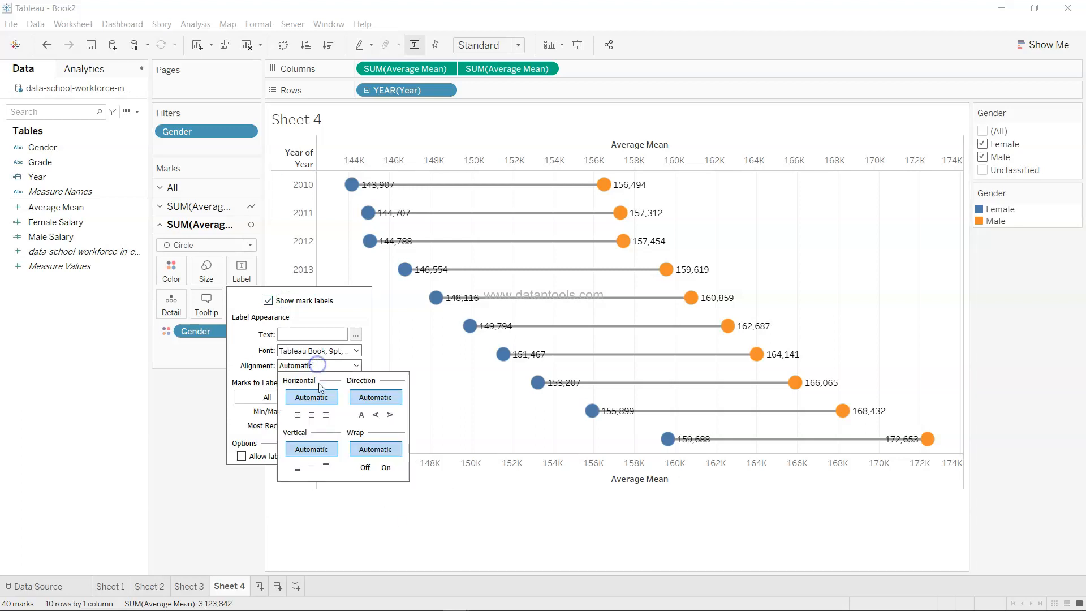
click(312, 415)
click(315, 469)
click(297, 469)
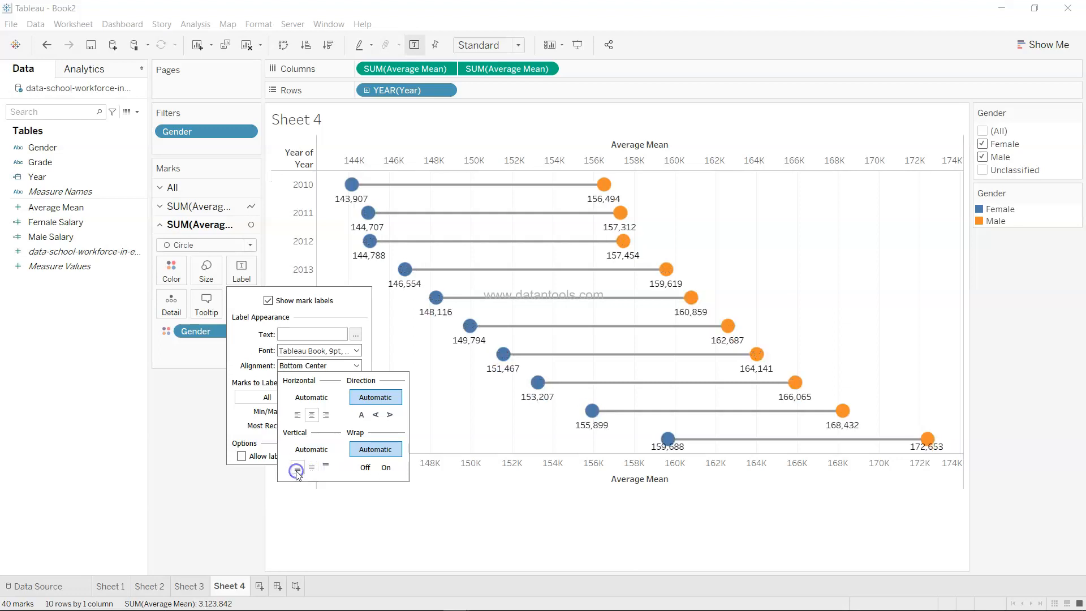
click(393, 567)
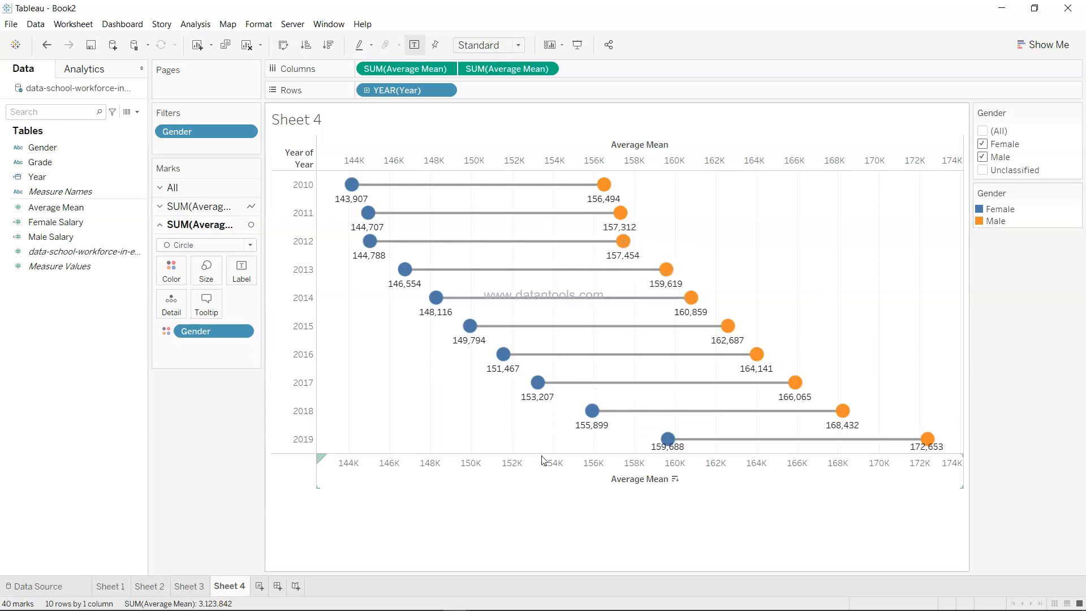
mouse_move(793, 387)
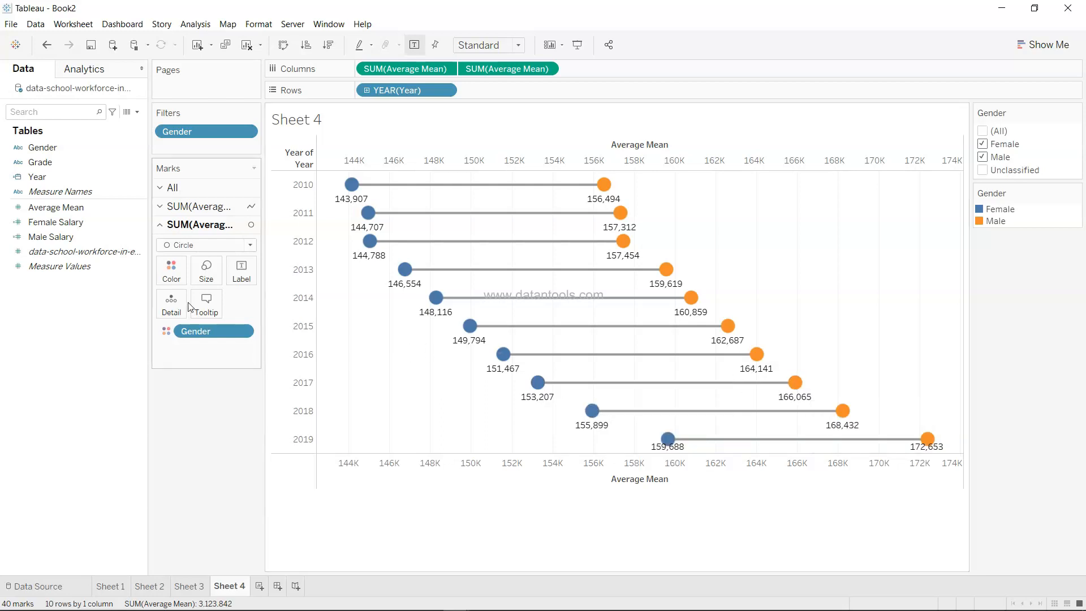
Show a filter for the Grade field and limit the chart to Classroom teachers only
click(140, 164)
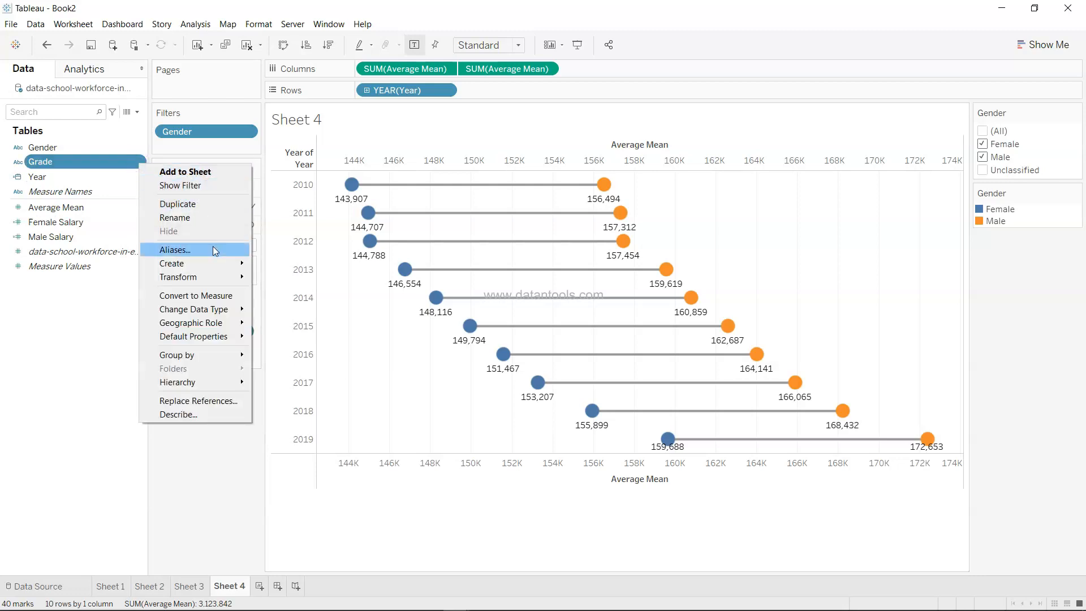
click(211, 186)
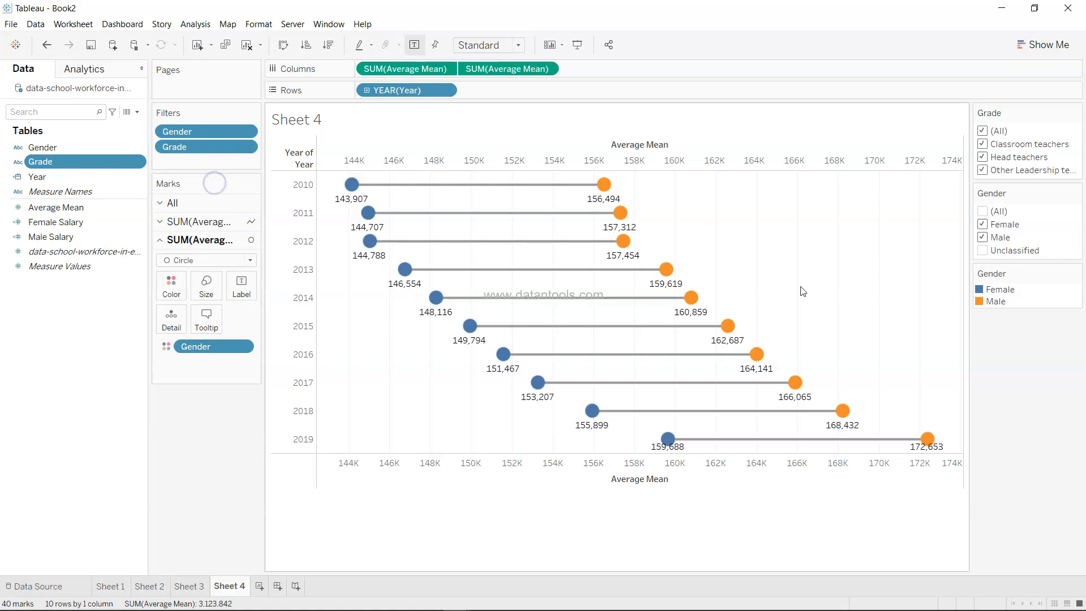
click(982, 132)
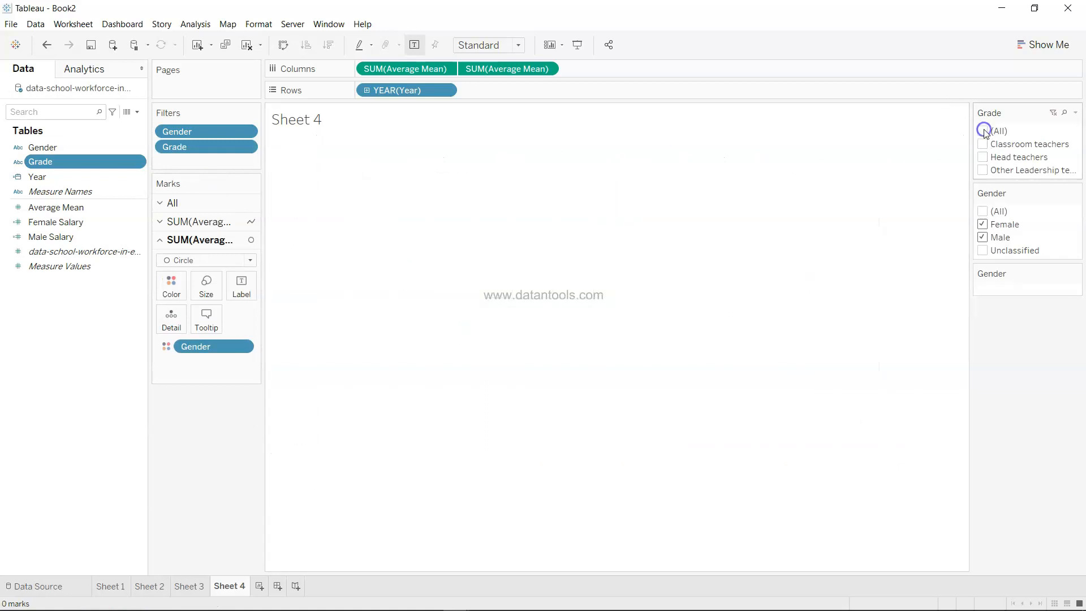
click(983, 143)
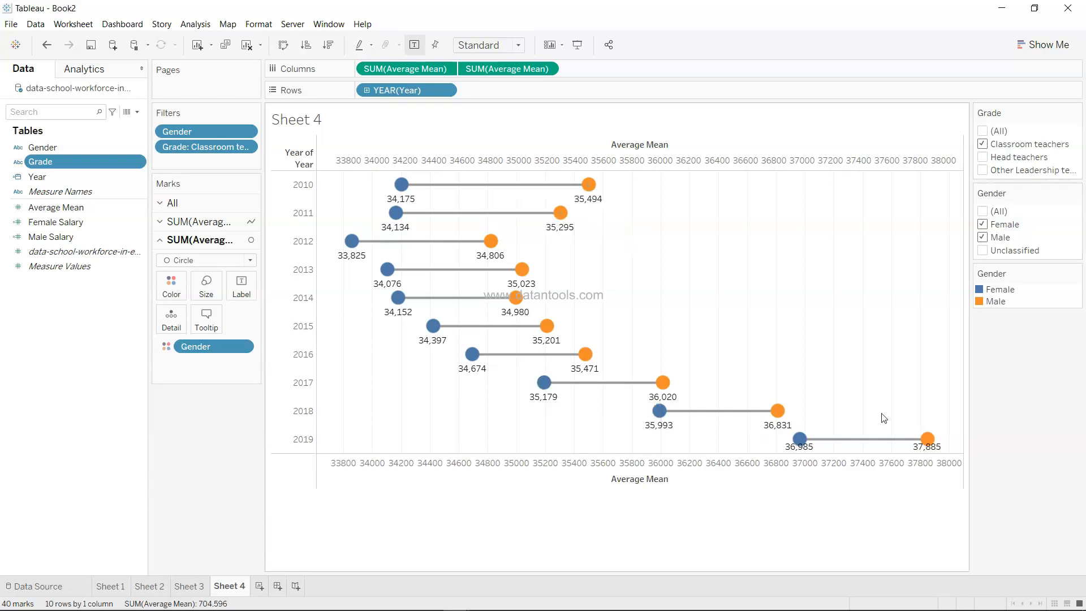
Compare the chart for the Head teachers and Other Leadership grades one at a time, and restore all grades
click(982, 156)
click(982, 144)
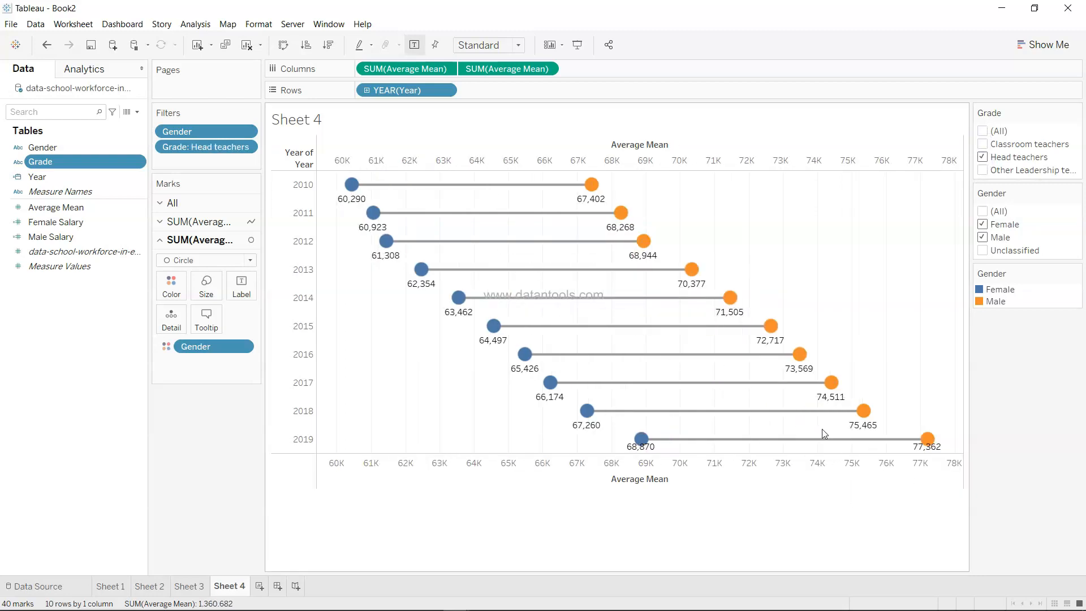
click(984, 171)
click(983, 156)
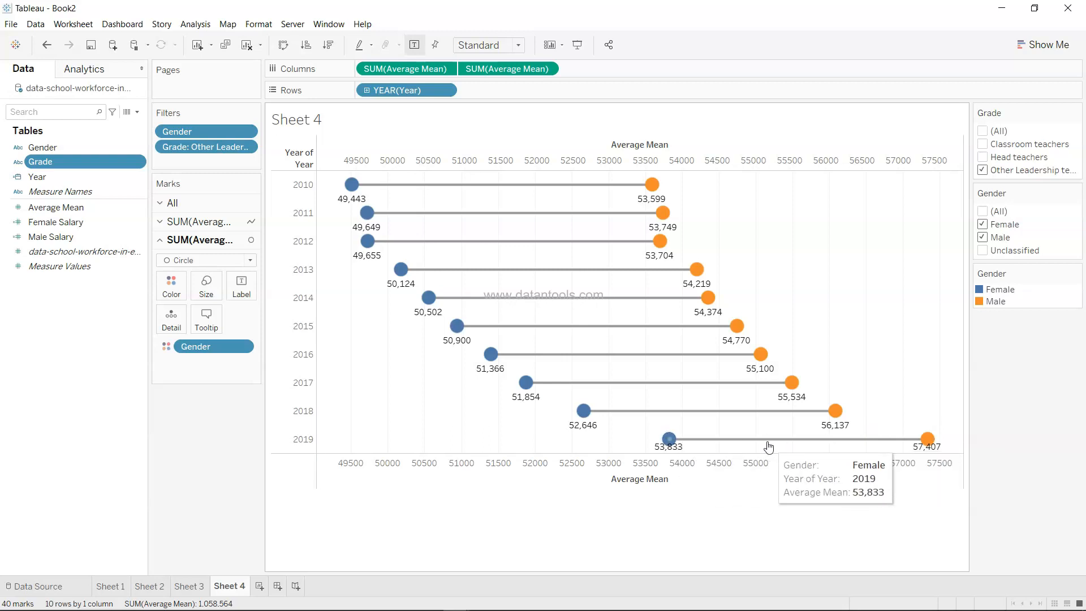
mouse_move(359, 193)
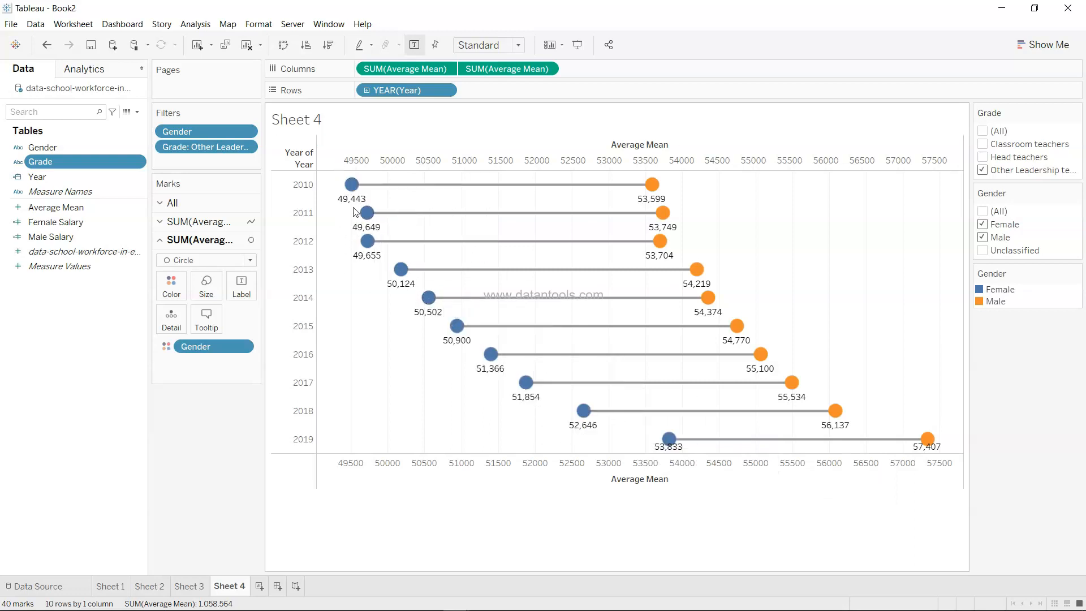
mouse_move(654, 217)
click(983, 132)
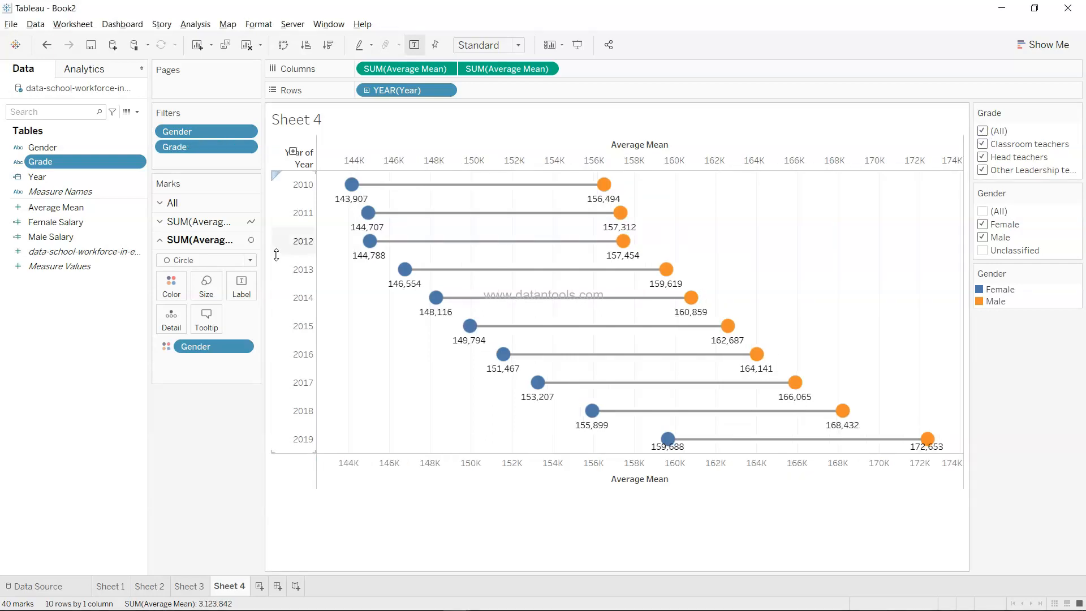
Try splitting the chart by Grade on the Columns shelf, and remove Grade from it again
drag(109, 162, 375, 75)
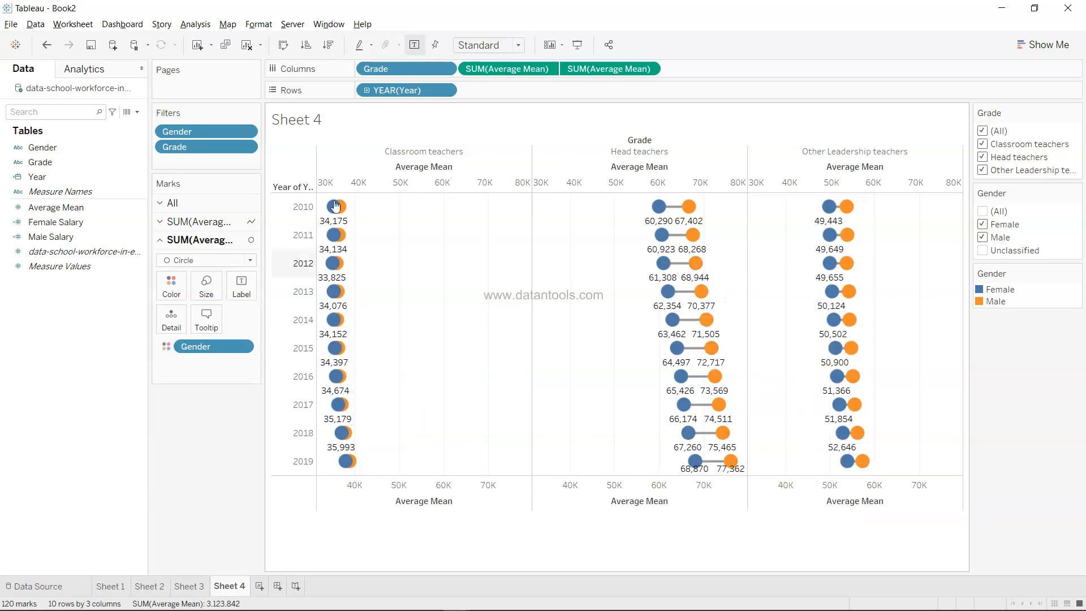
mouse_move(859, 469)
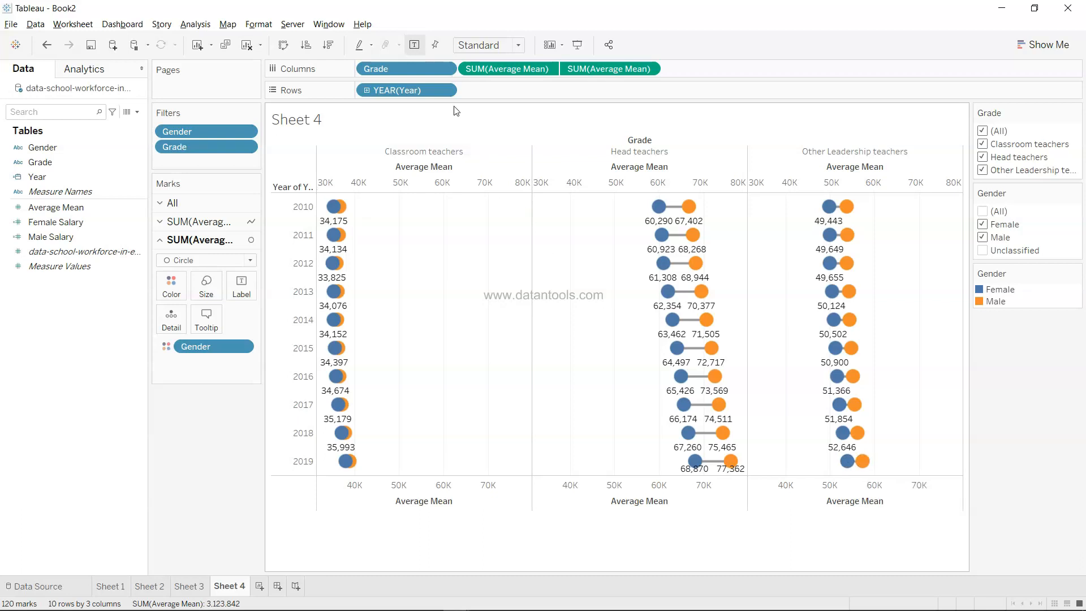
click(445, 69)
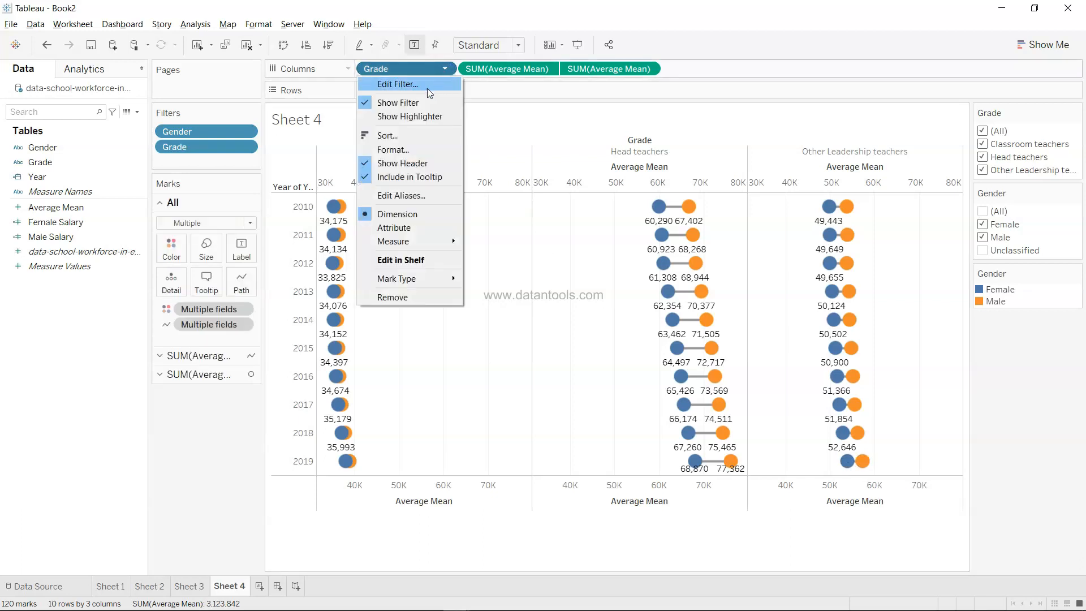
click(411, 67)
drag(422, 69, 209, 494)
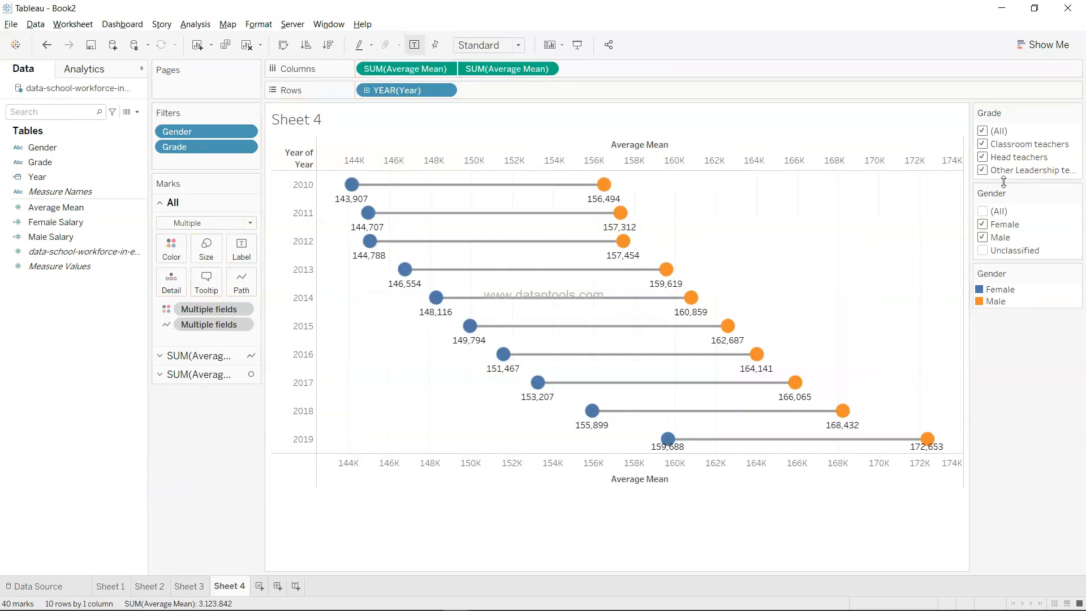
Filter the chart to Classroom teachers and to Head teachers in turn, leaving only the Other Leadership grade selected
click(983, 157)
click(984, 170)
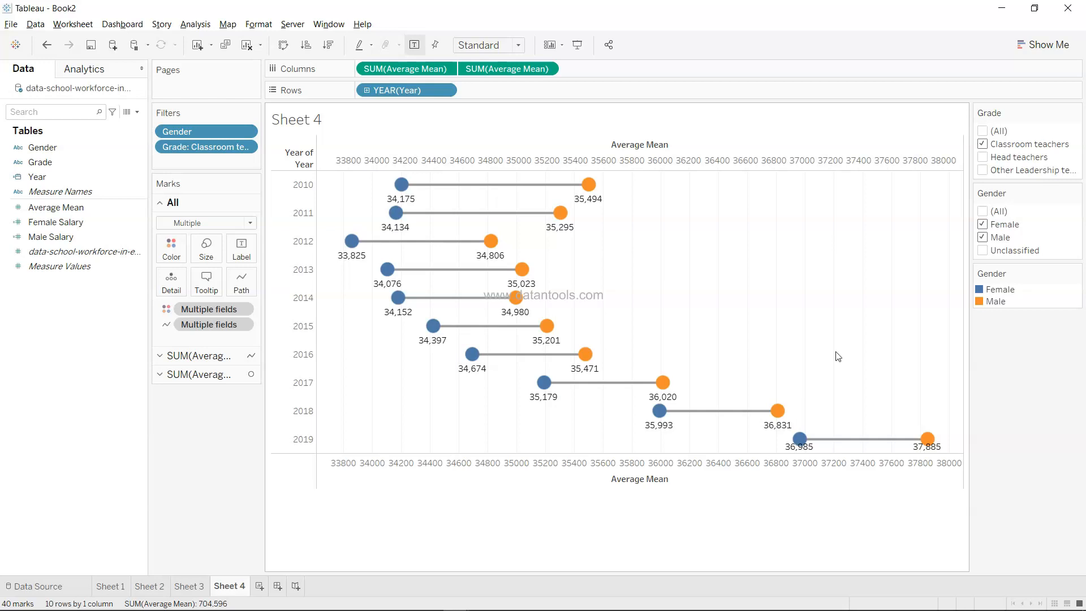
click(983, 157)
click(982, 144)
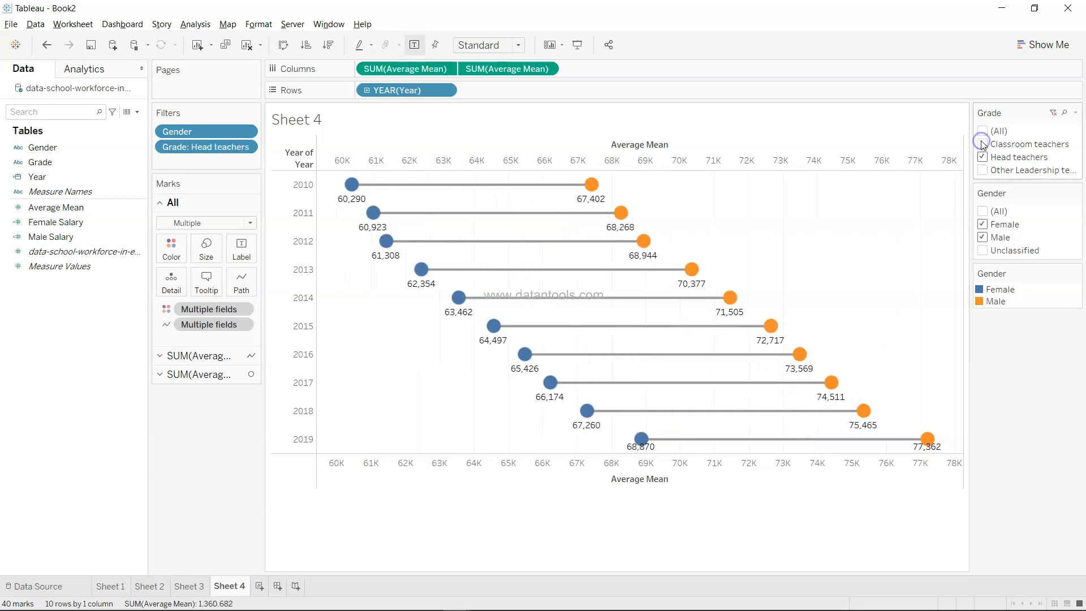
click(982, 158)
click(982, 170)
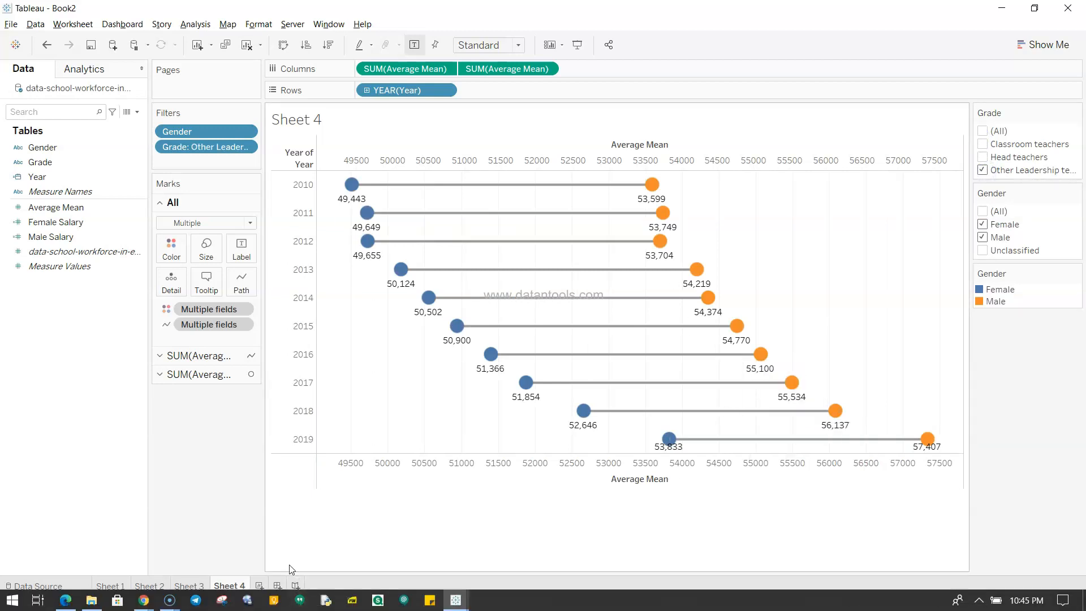
Create a new worksheet and place the Year field on its Rows shelf
click(259, 584)
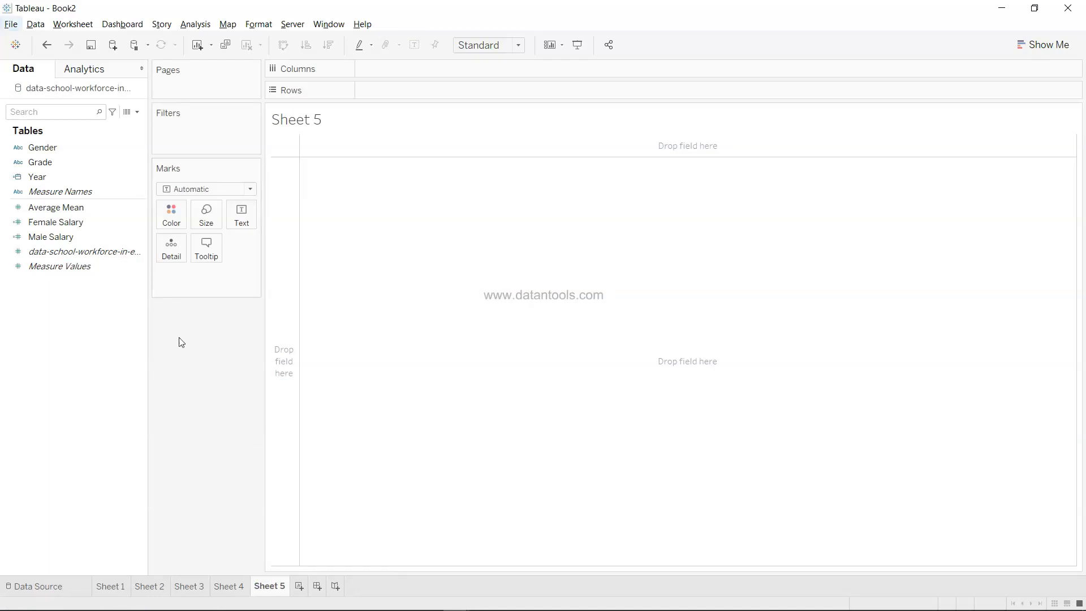
drag(114, 180, 417, 94)
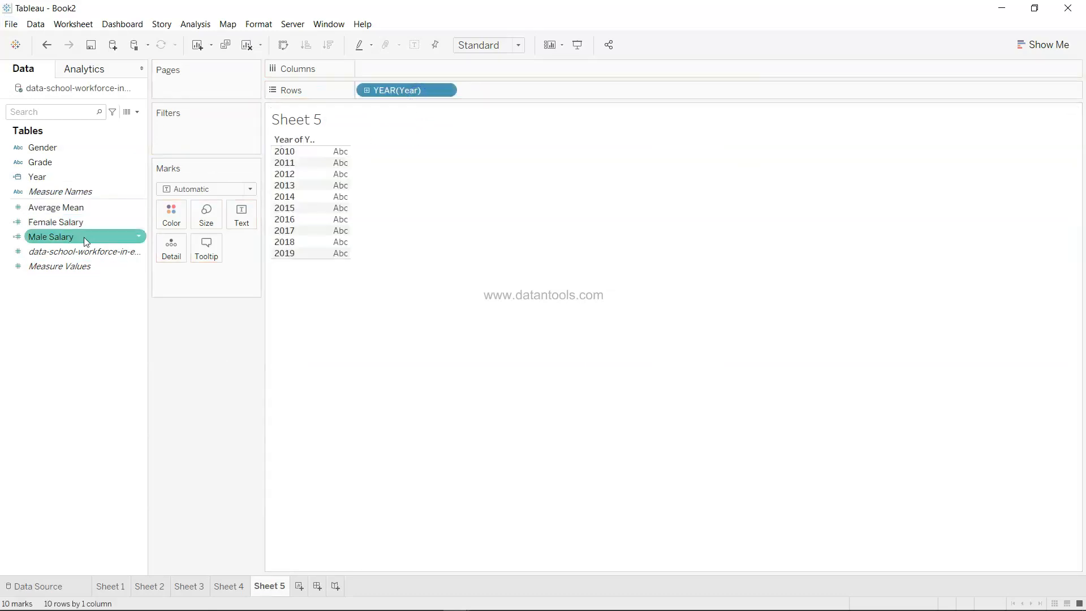
Create a calculated field named Difference that subtracts SUM([Female Salary]) from SUM([Male Salary])
click(138, 112)
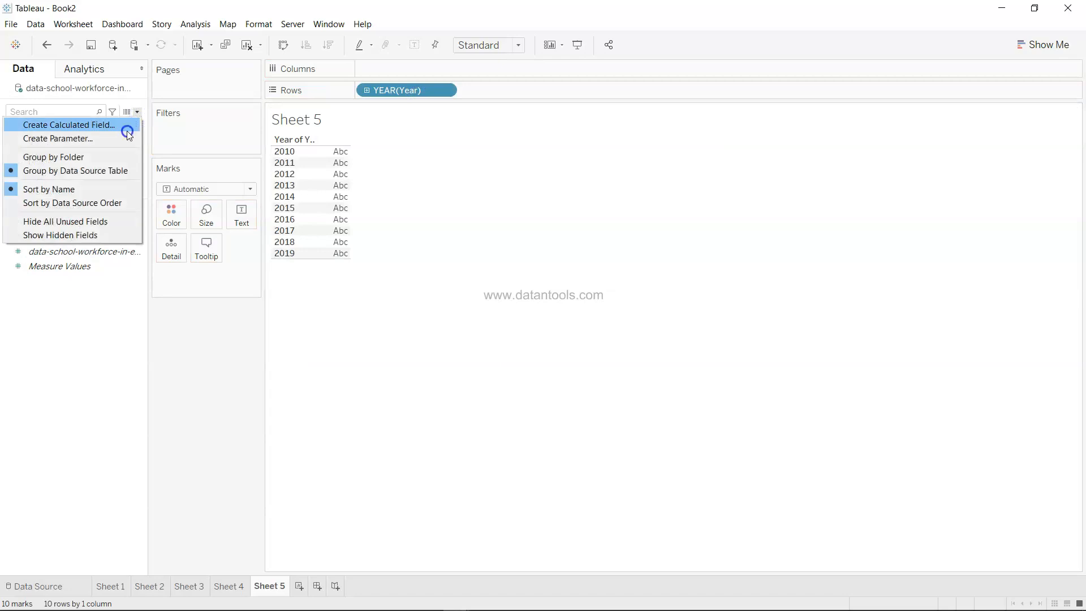
click(128, 131)
text(Differ)
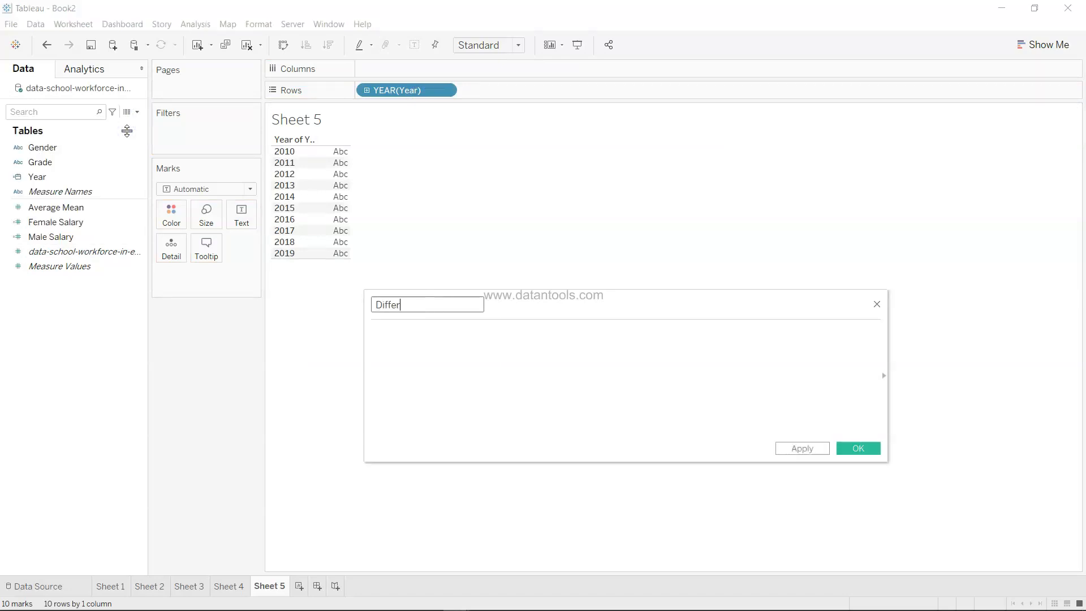
text(ence)
key(Tab)
text(SUM(Sa)
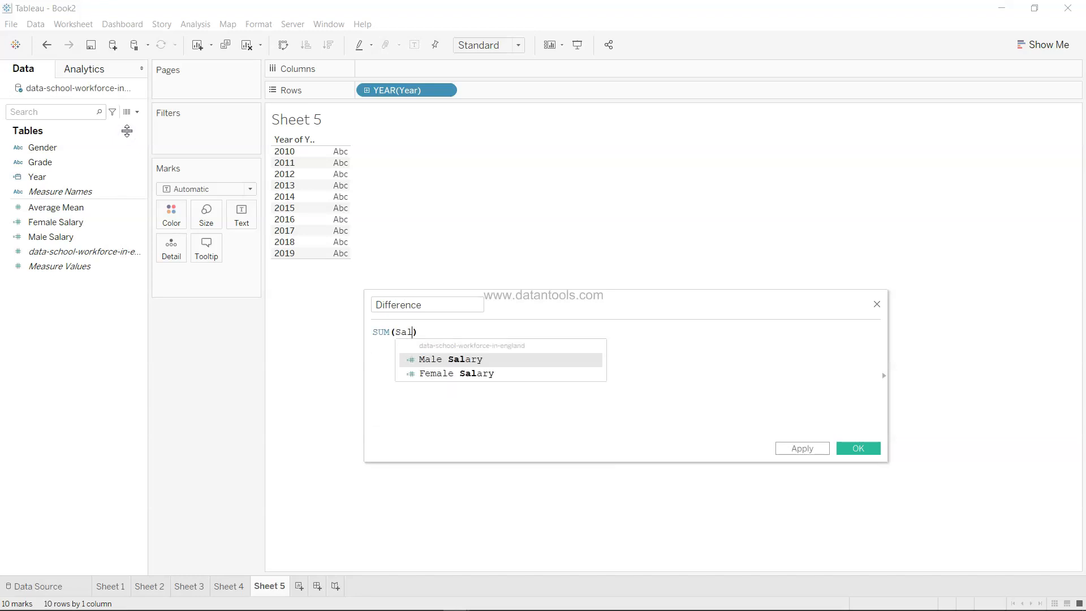
key(Return)
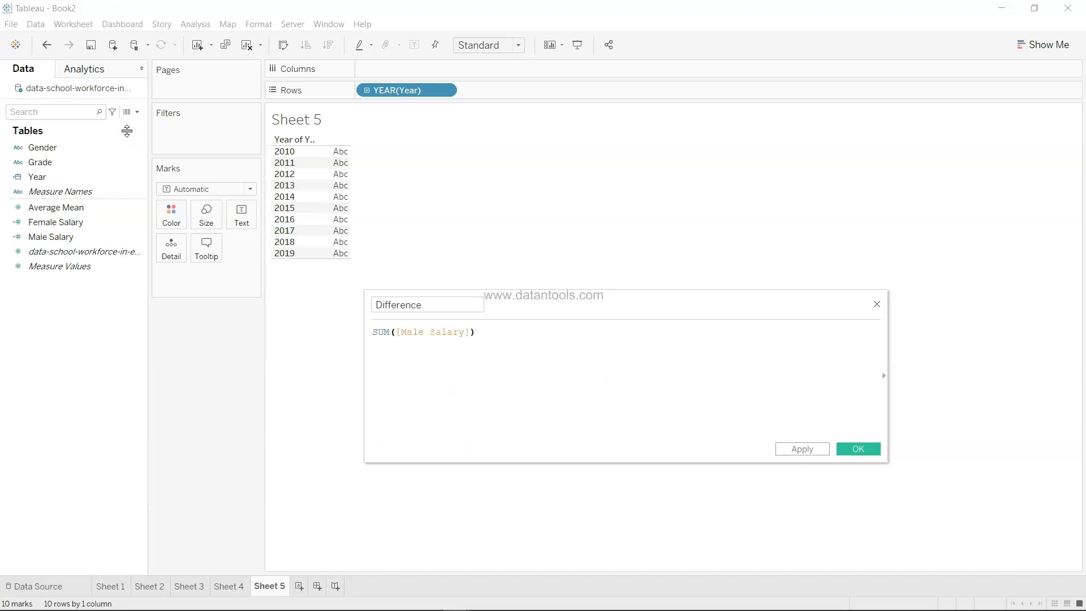
text(- su)
key(Return)
text(fel)
key(Return)
click(869, 453)
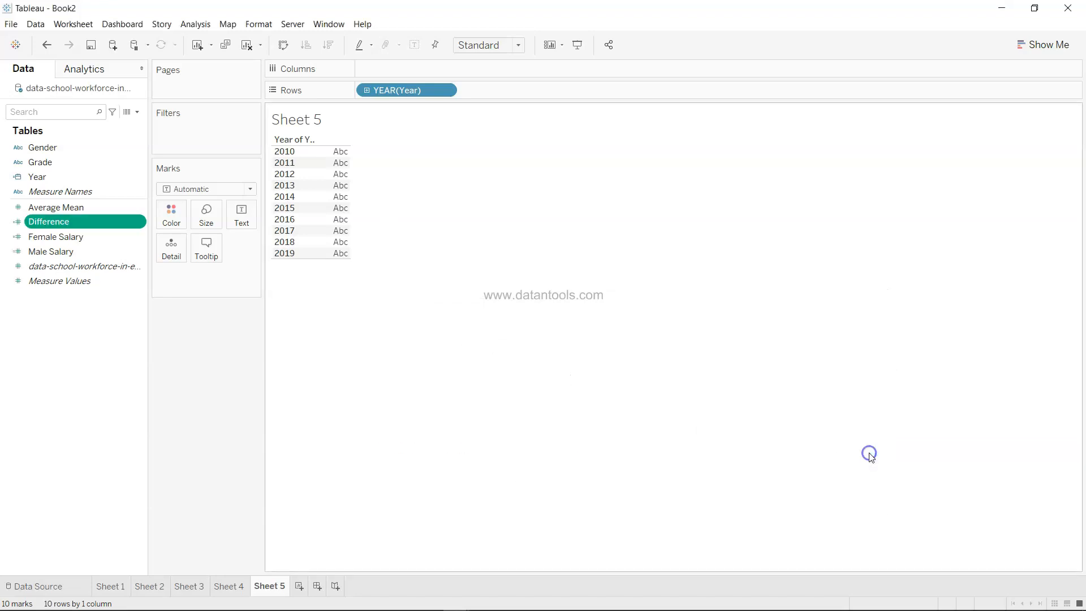
Add the Difference field as the text value for each year in the table
drag(105, 232, 334, 195)
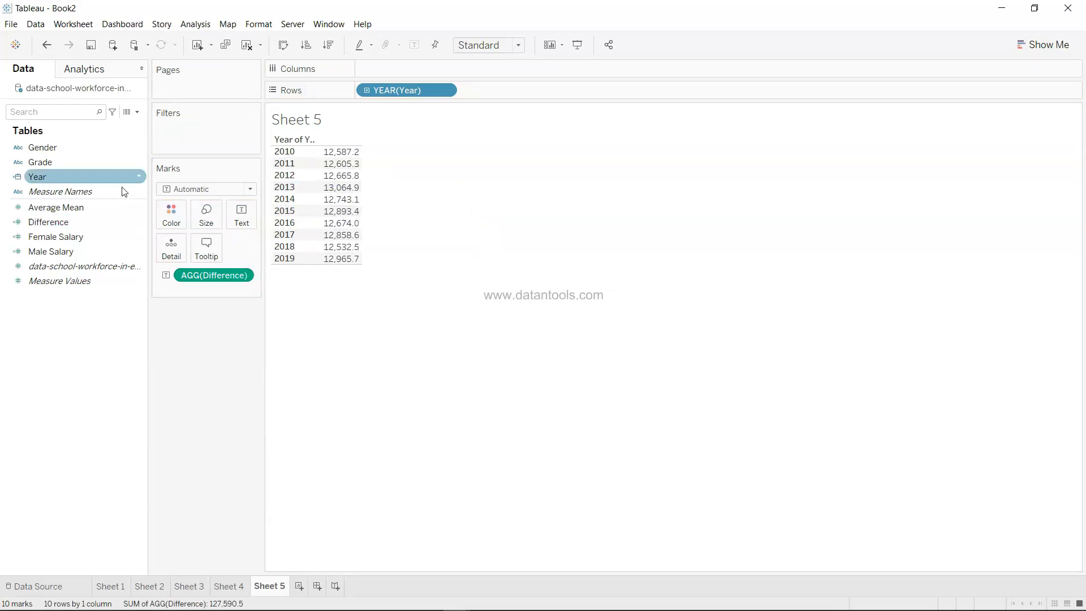
drag(110, 148, 218, 430)
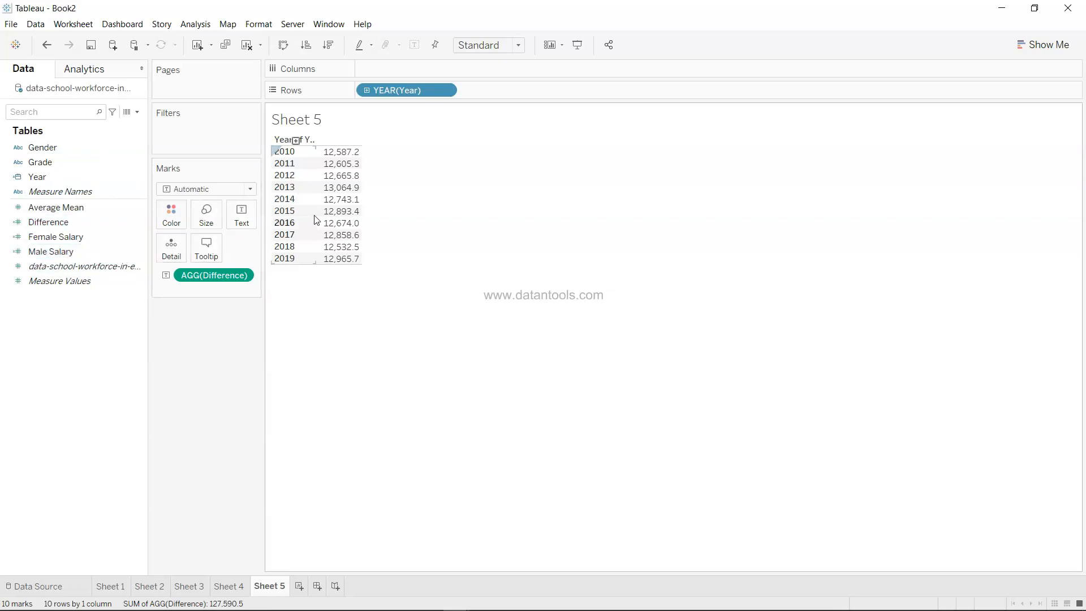
mouse_move(334, 222)
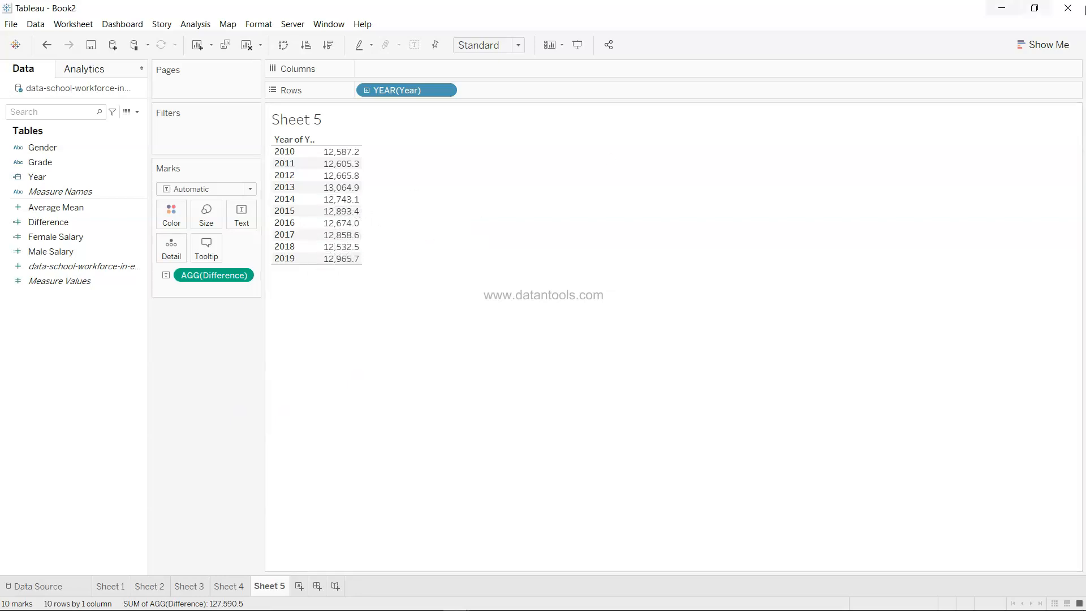
Convert the yearly Difference table into a horizontal bar chart
click(1051, 45)
click(969, 149)
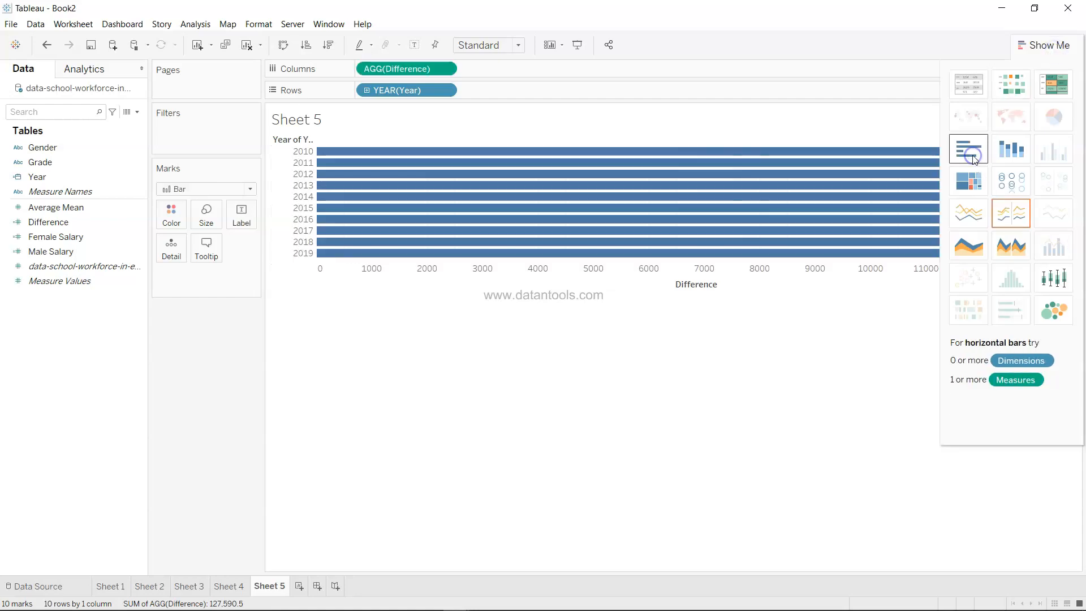
click(1044, 45)
click(860, 378)
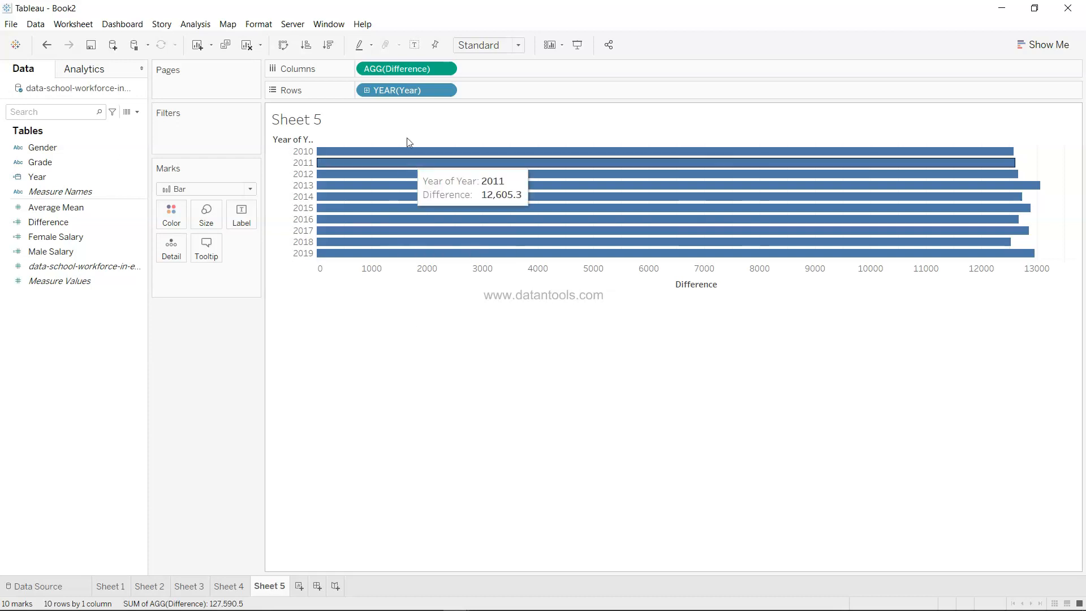
Replace Difference on the Columns shelf with Measure Values and add an ad-hoc avg(0) measure to the Measure Values
drag(402, 69, 223, 276)
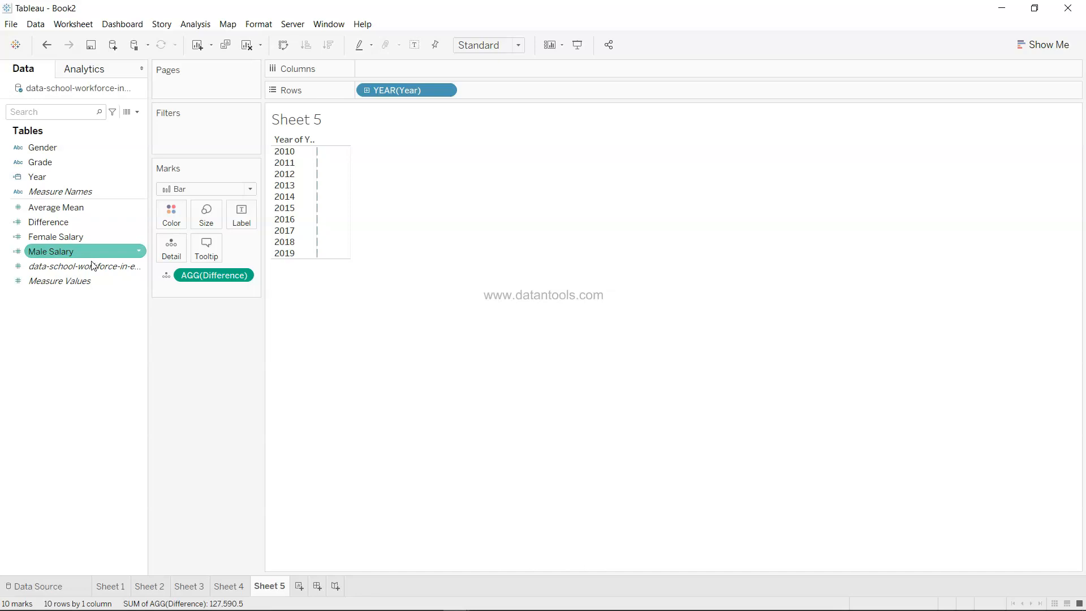
mouse_move(94, 291)
mouse_down()
mouse_move(294, 221)
mouse_move(415, 74)
mouse_up()
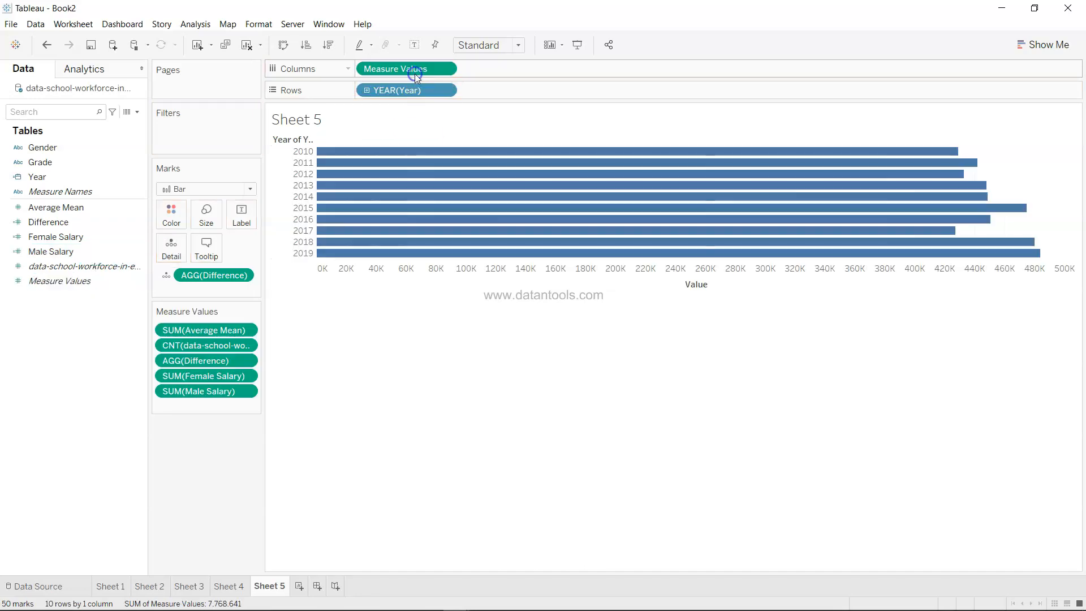
double_click(222, 408)
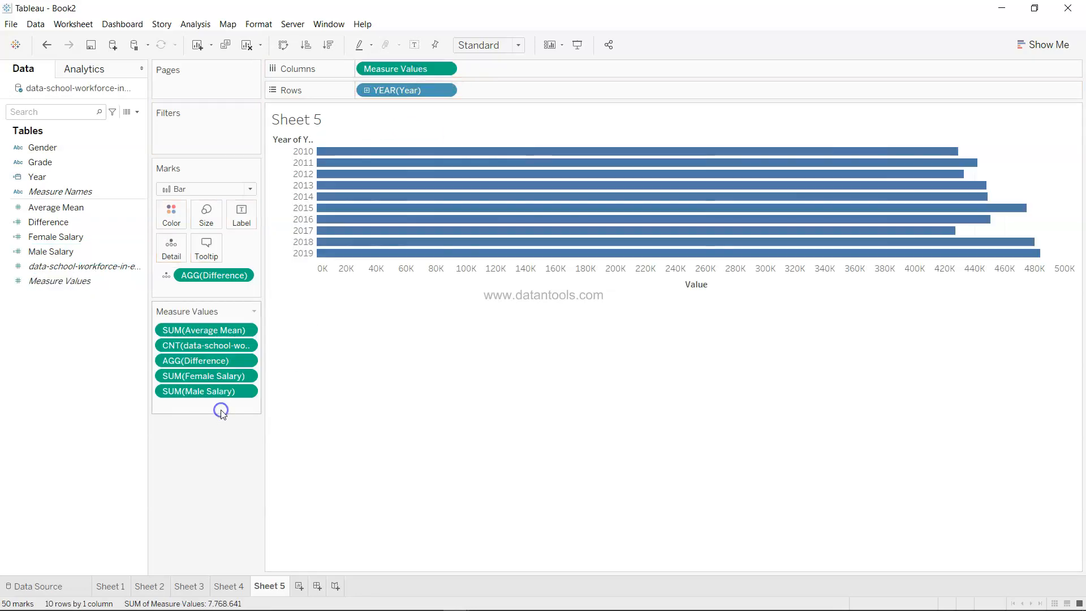
text(avg(0))
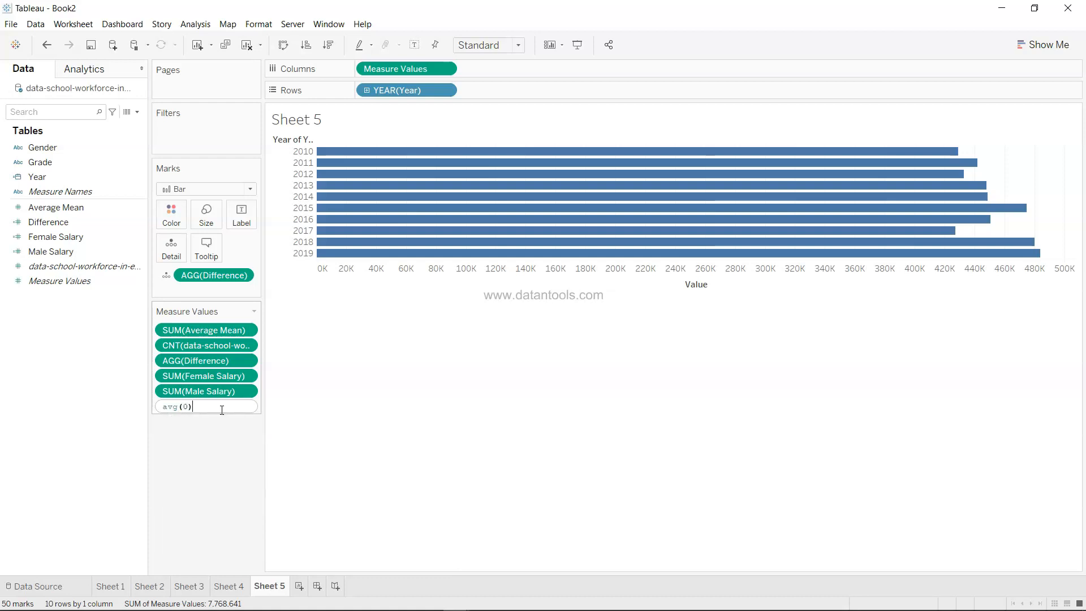
key(Return)
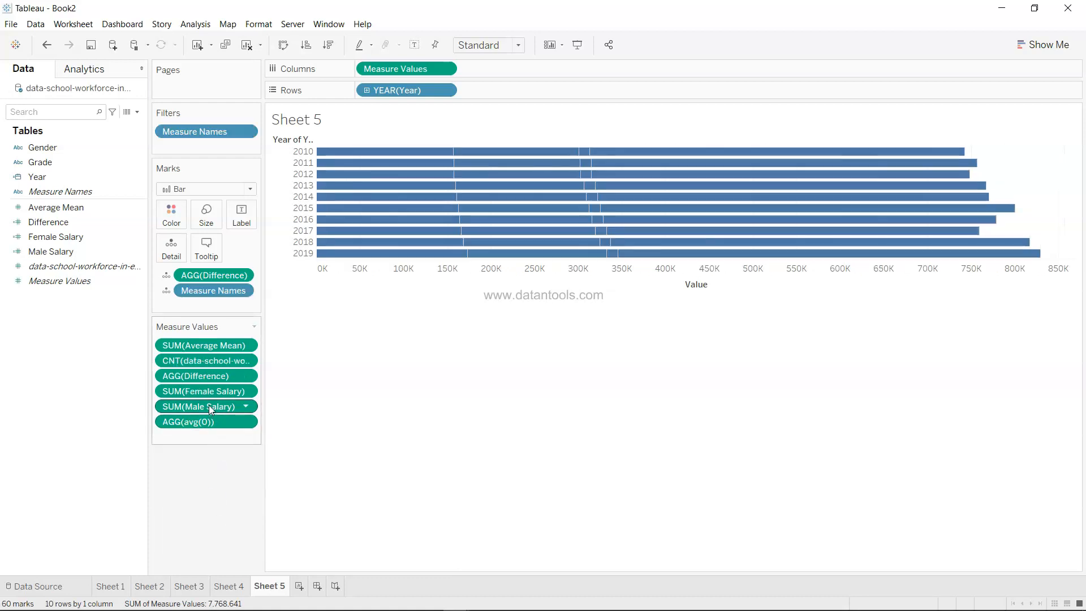
Keep only Difference and avg(0) in the Measure Values and remove the separate Difference field from the marks
drag(209, 406, 191, 531)
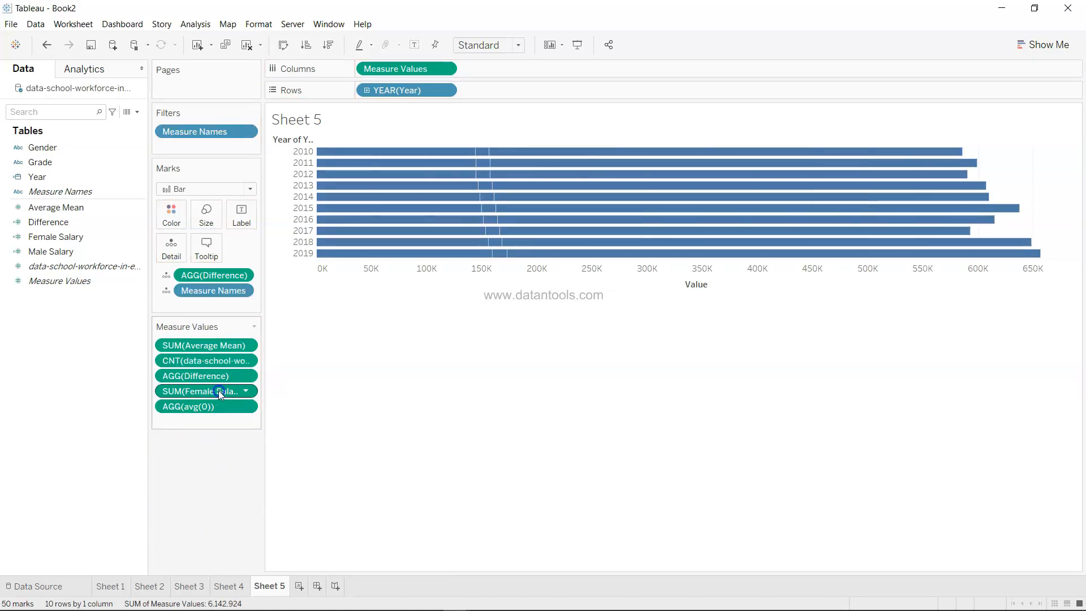
drag(225, 389, 209, 504)
drag(209, 361, 204, 506)
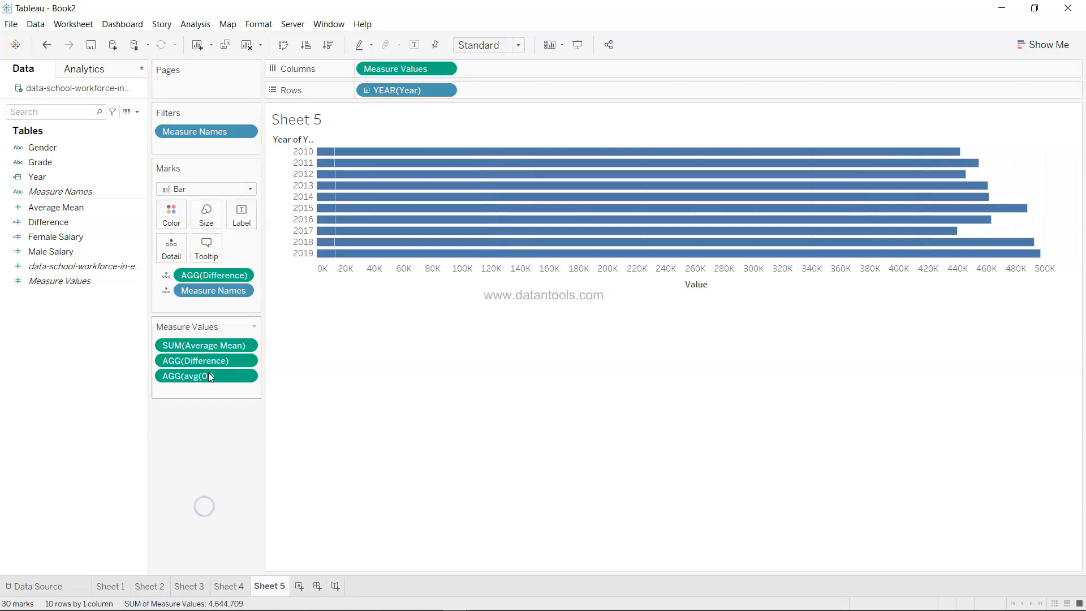
drag(224, 344, 214, 516)
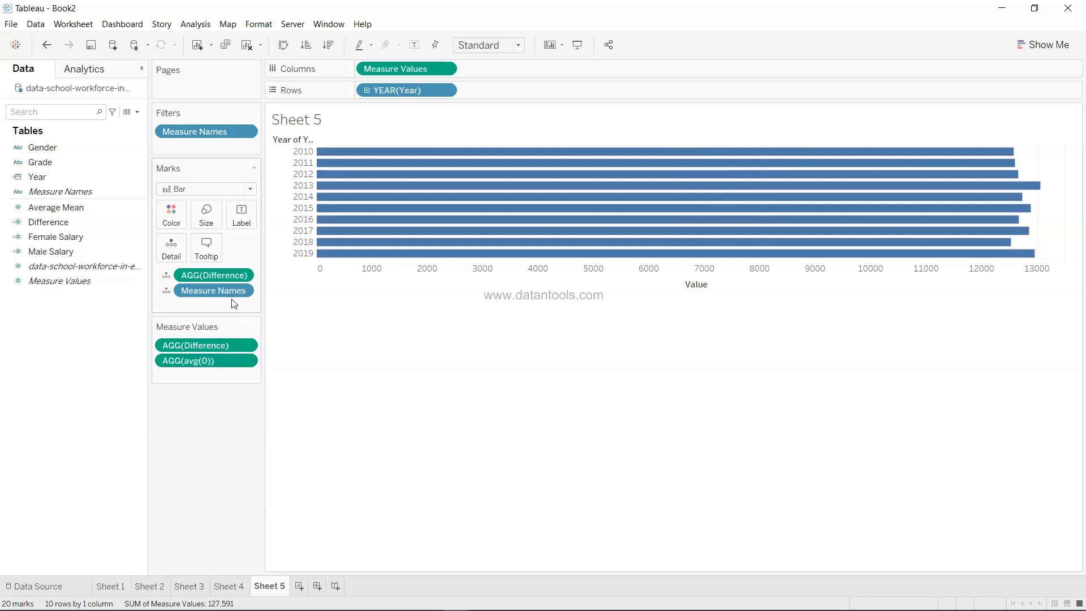
drag(218, 278, 204, 473)
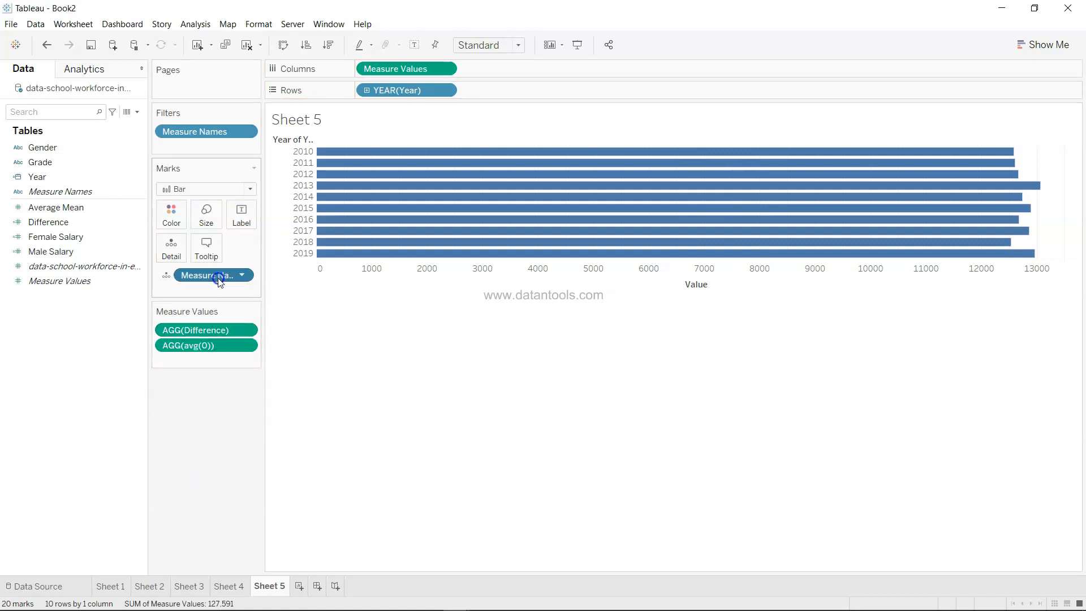
click(225, 471)
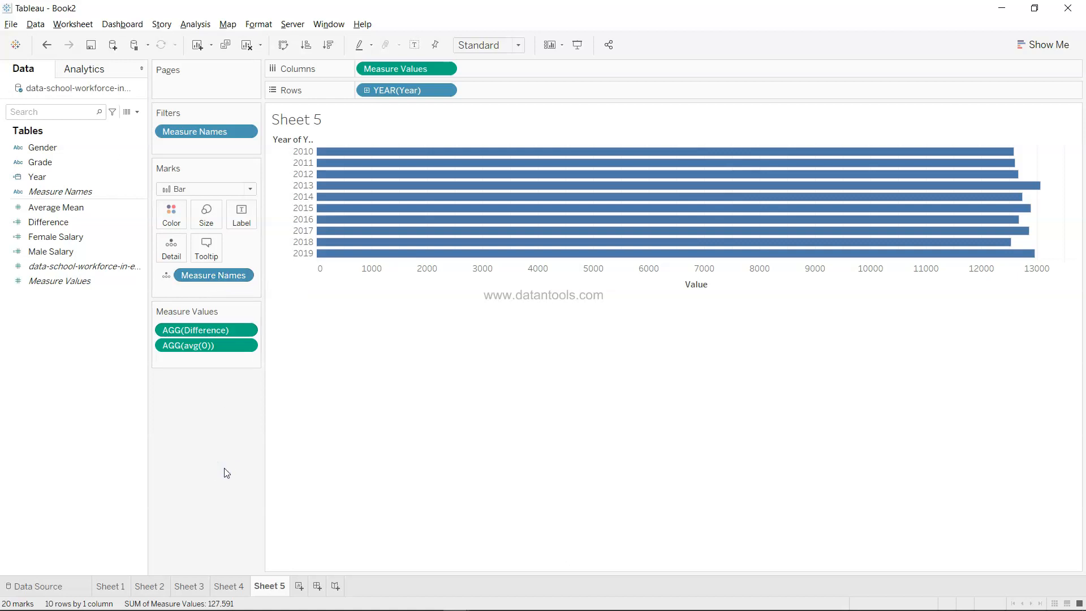
Change the mark type to Line and assign Measure Names to the path
click(231, 187)
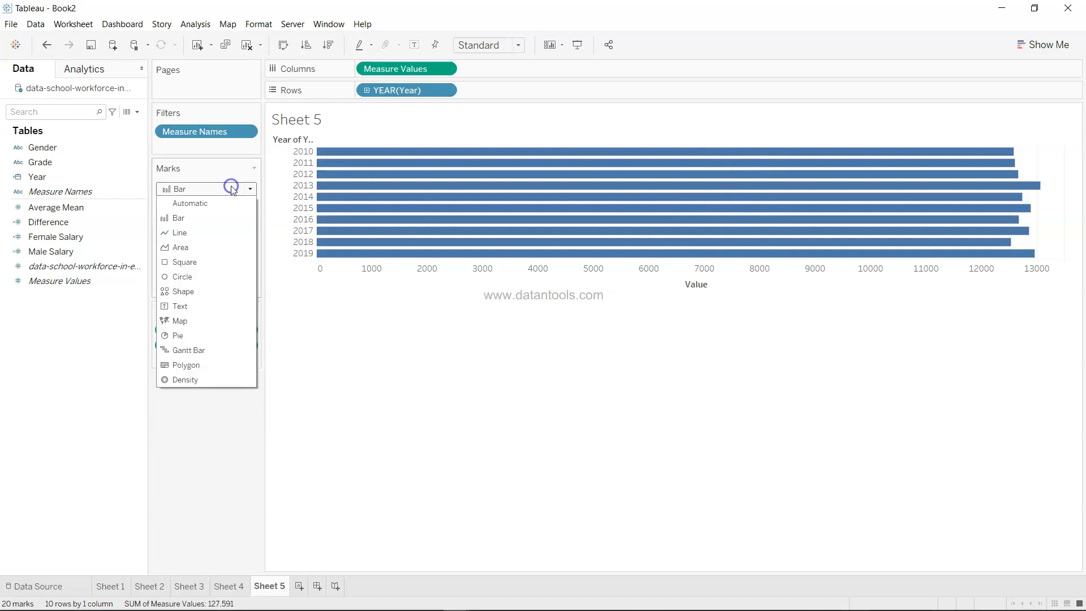
click(223, 233)
click(226, 275)
drag(225, 275, 248, 246)
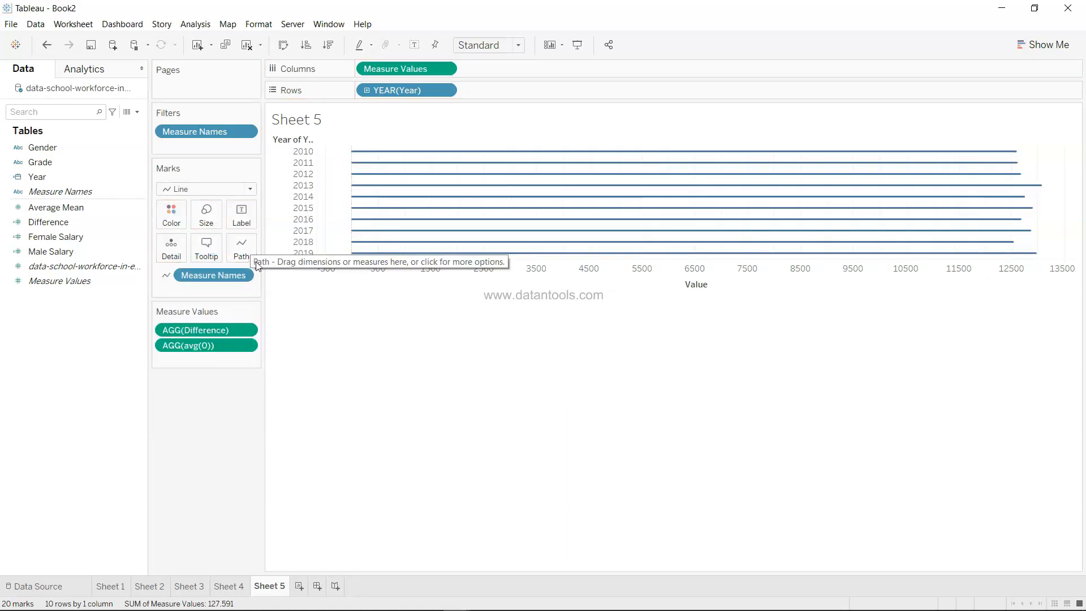
Increase the size of the line marks so they form thick bars
click(206, 216)
drag(224, 248, 266, 247)
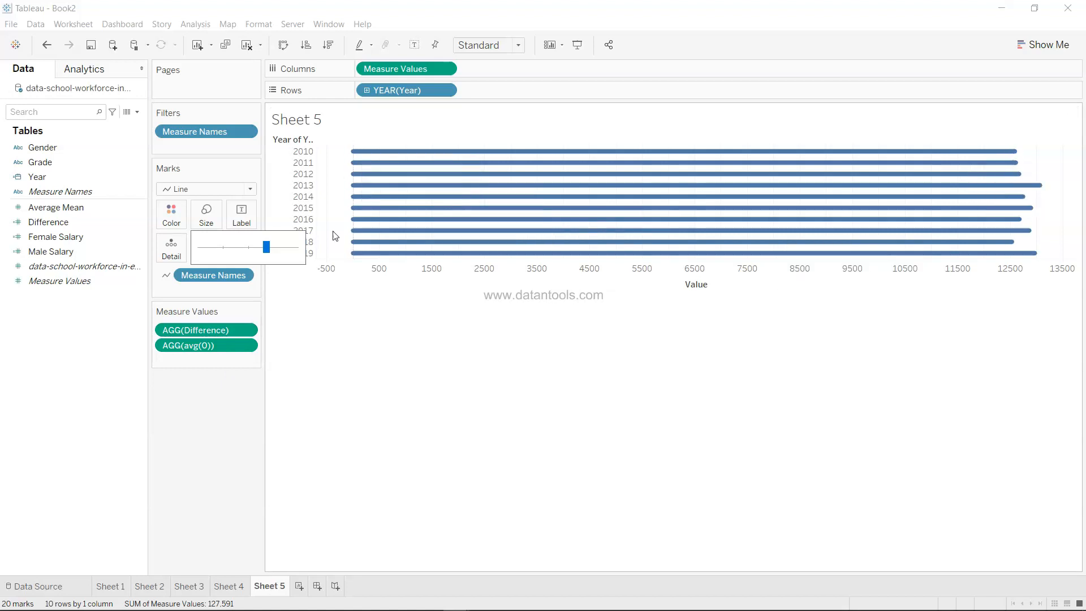
click(324, 419)
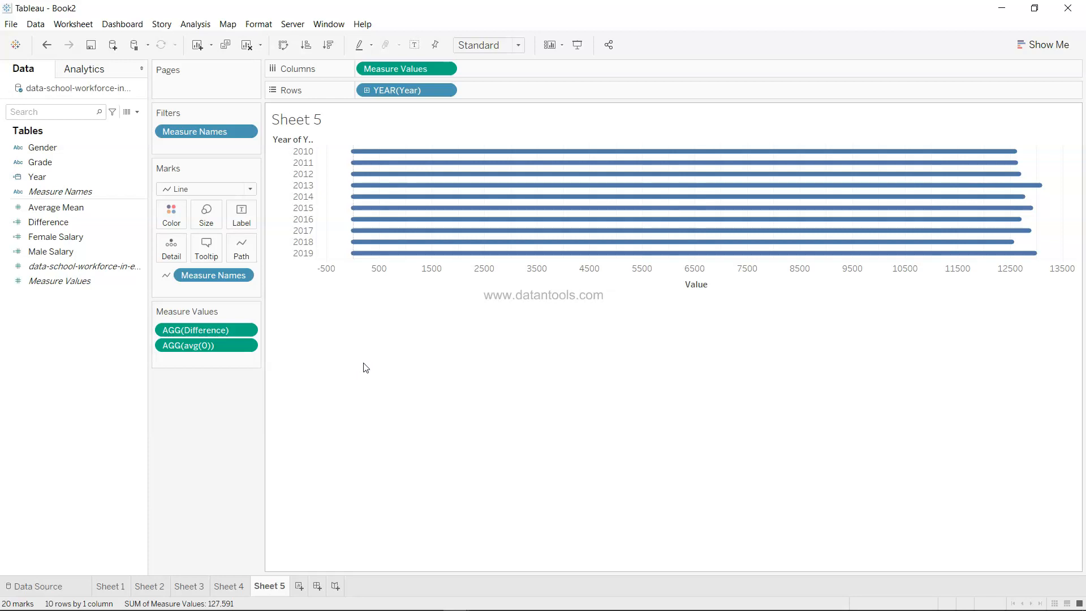
Clear the title of the Measure Values axis
right_click(493, 267)
click(498, 272)
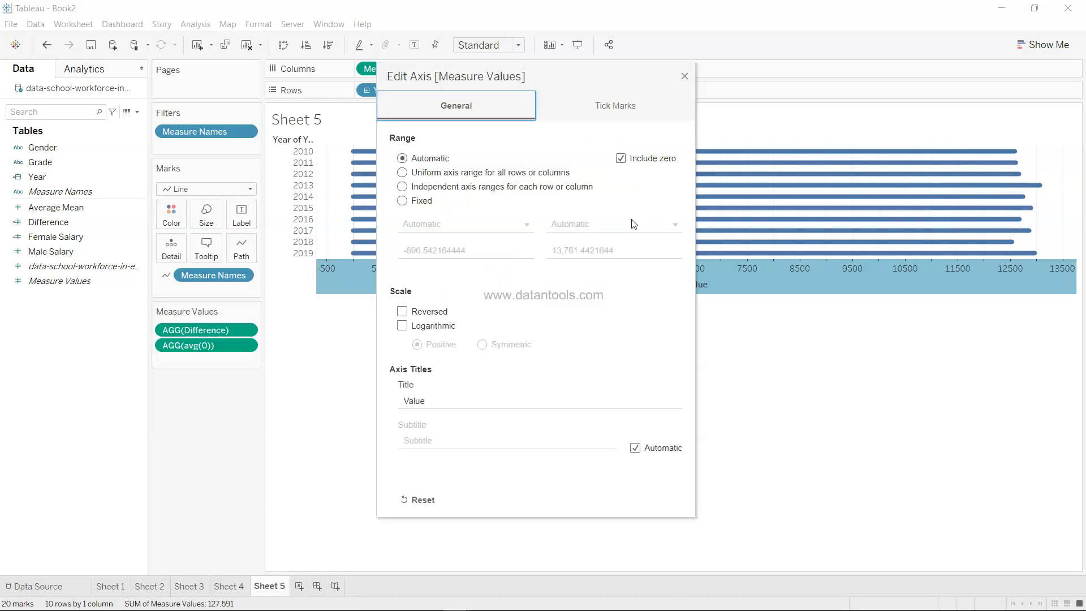
double_click(448, 402)
key(BackSpace)
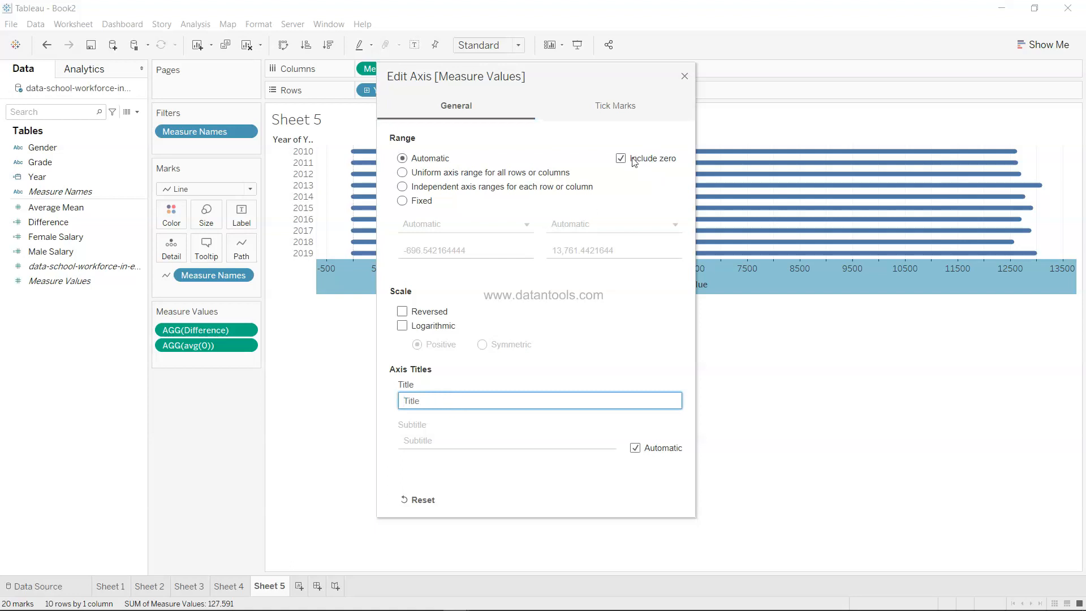
click(684, 79)
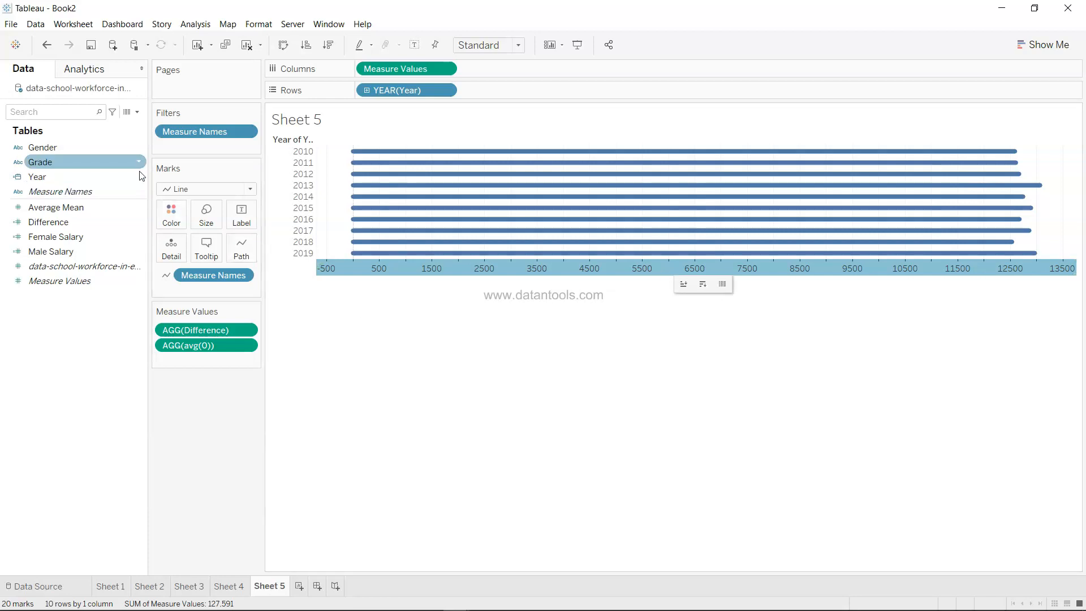
Show a filter for the Grade field and narrow the chart's width to about half of the view
right_click(139, 163)
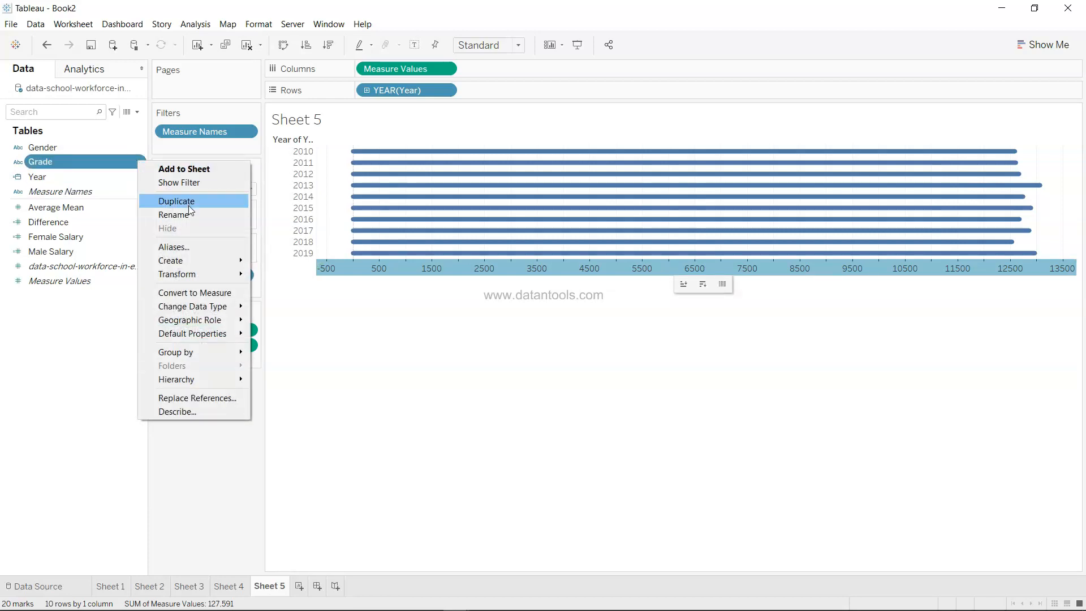
click(198, 182)
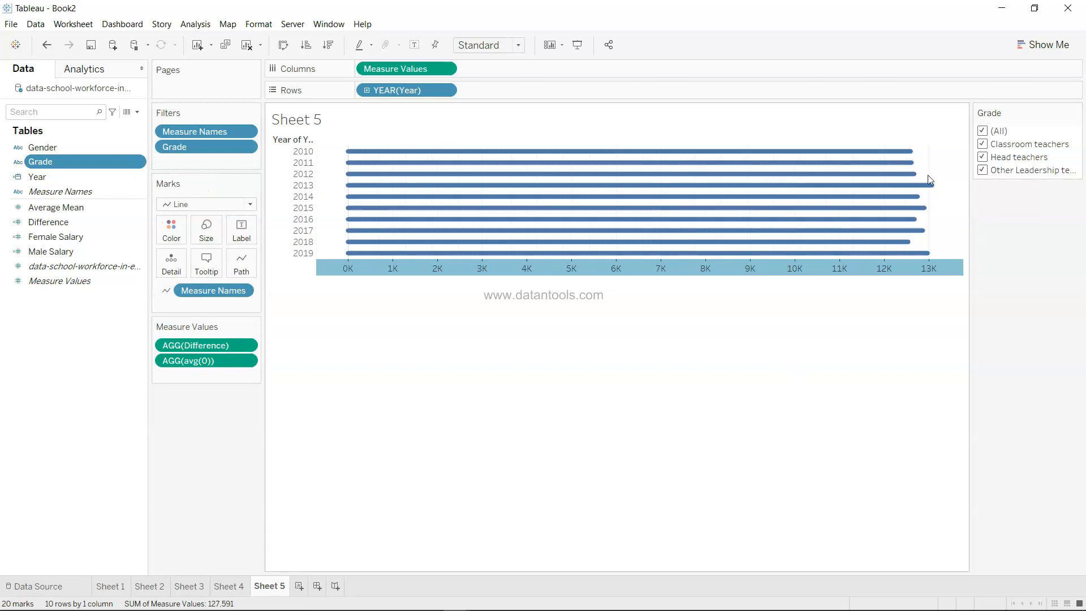
drag(962, 189, 524, 201)
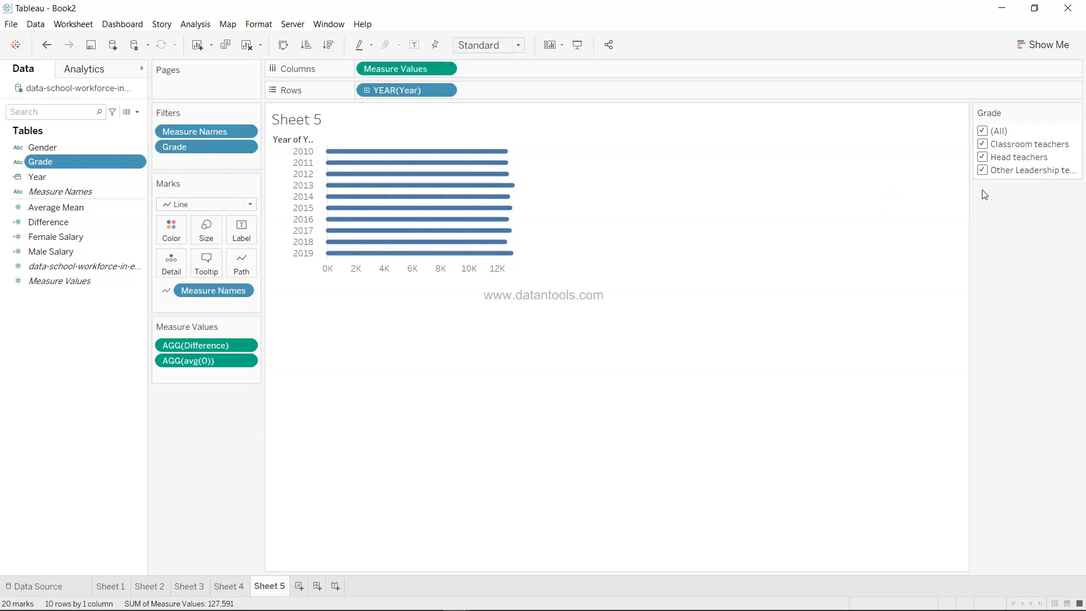
Filter the chart to Classroom teachers only and examine the salary difference for several years
click(983, 131)
click(983, 144)
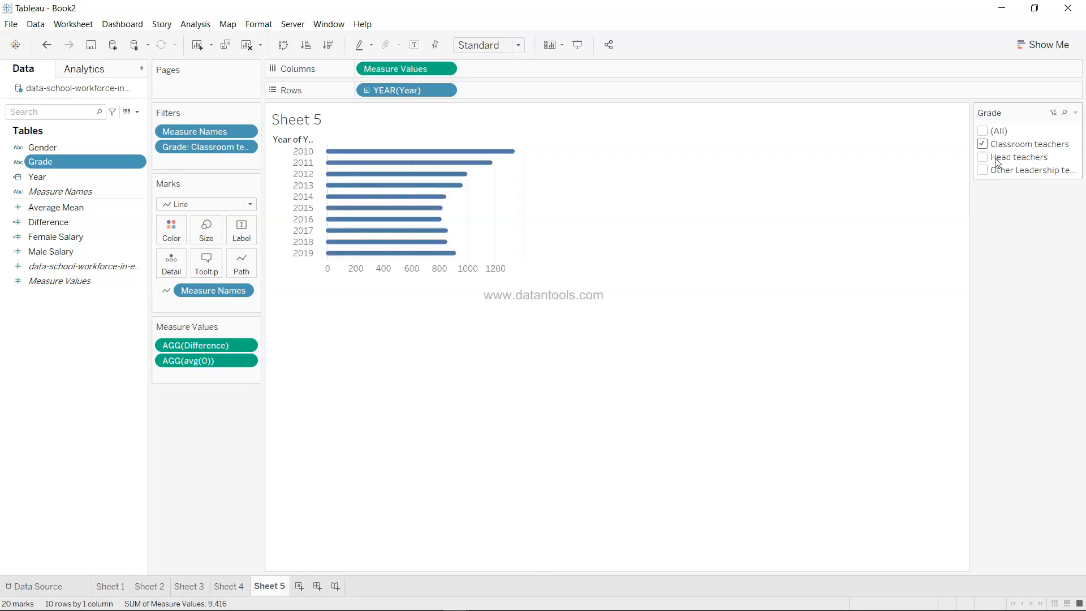
mouse_move(425, 162)
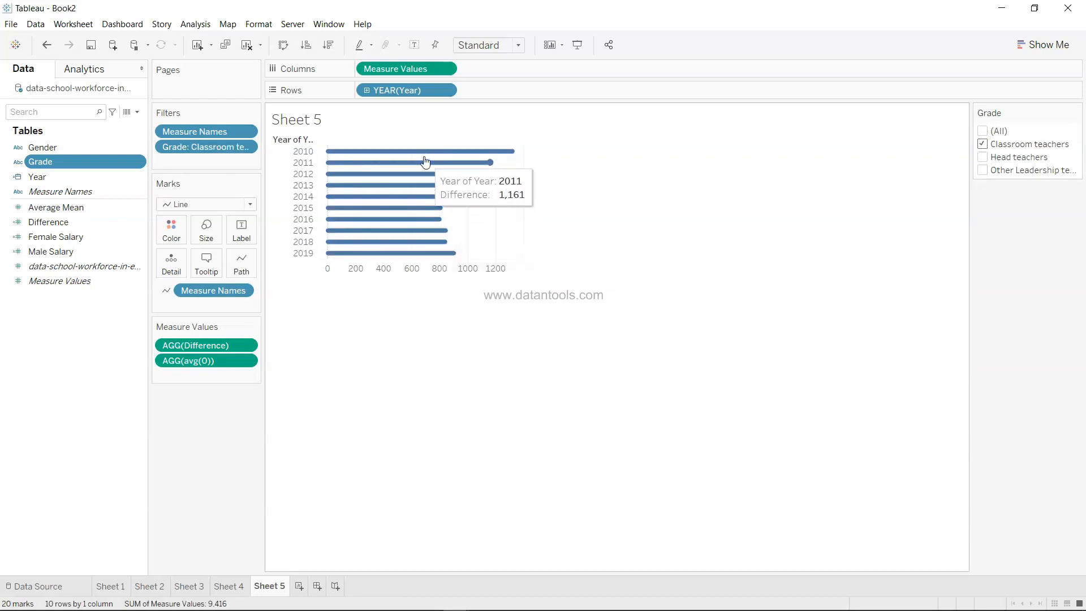
mouse_move(426, 237)
mouse_move(421, 213)
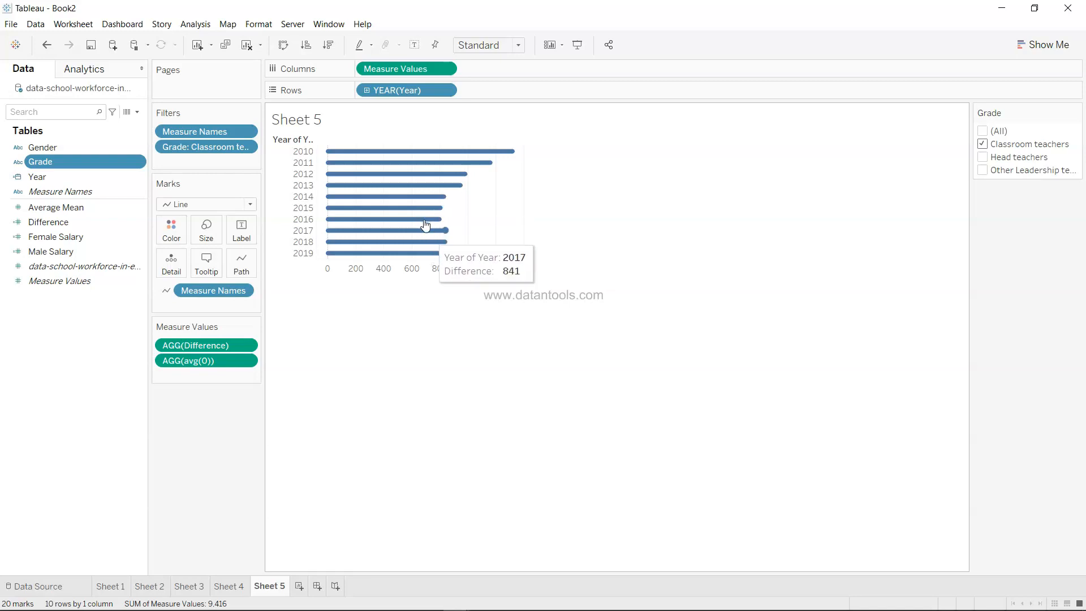
mouse_move(450, 259)
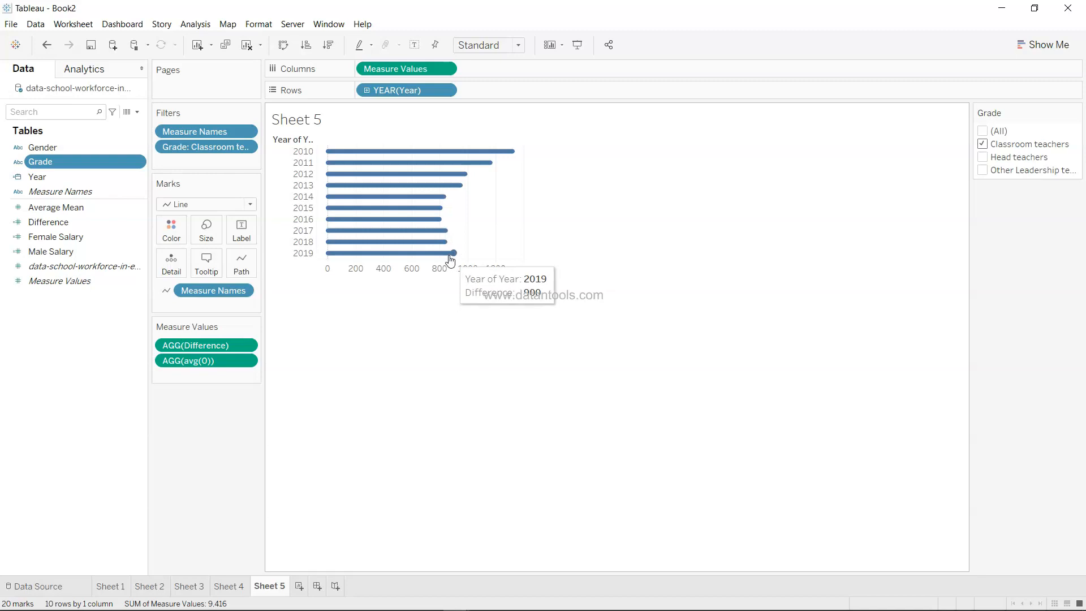
Filter the chart to Head teachers and to the Other Leadership grade in turn to compare their yearly differences
click(984, 163)
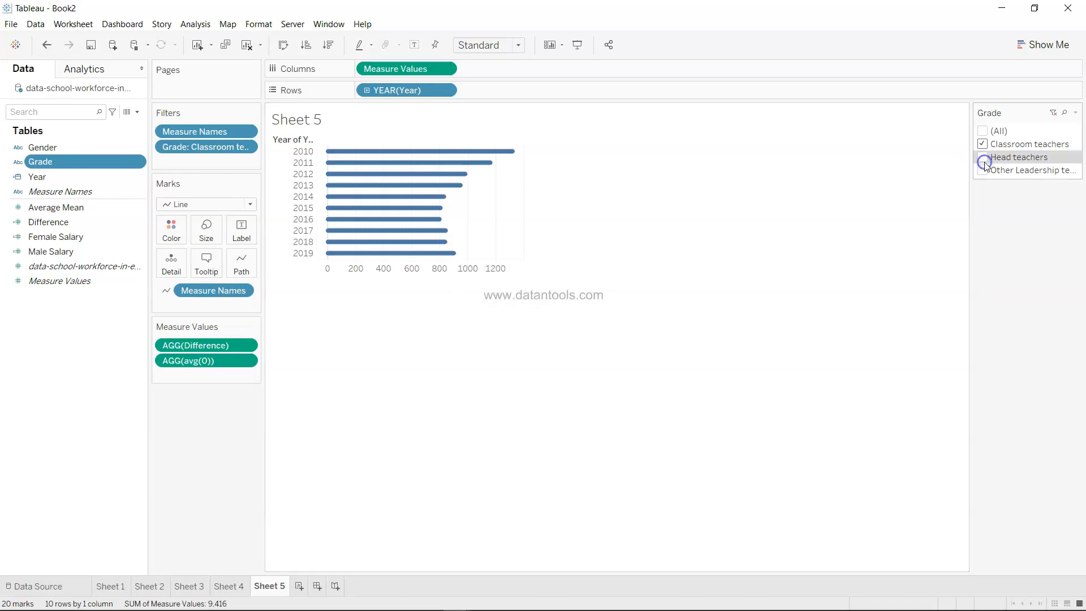
click(983, 144)
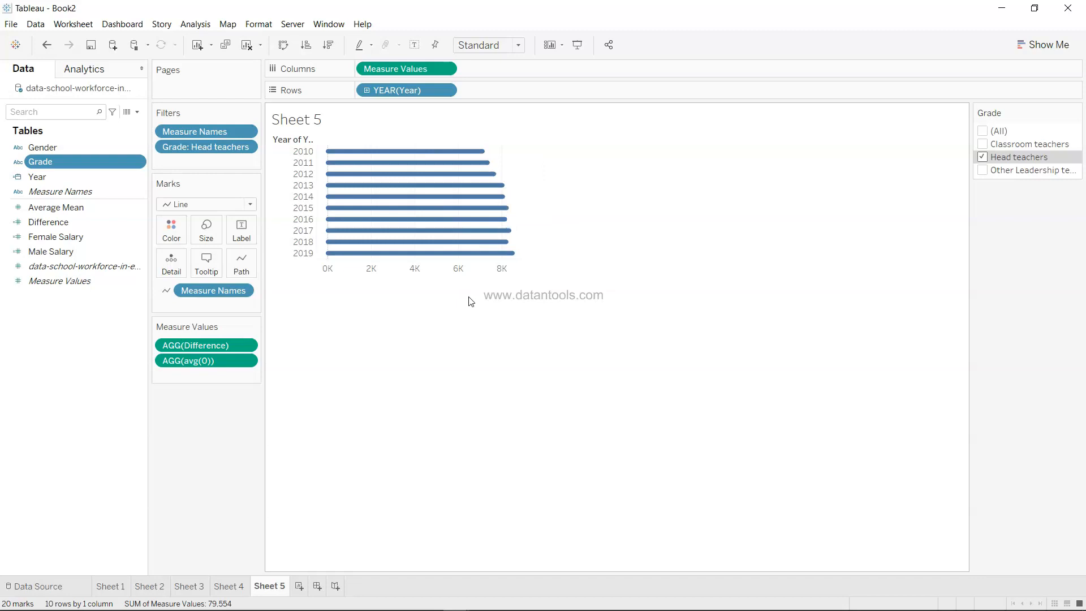
click(986, 170)
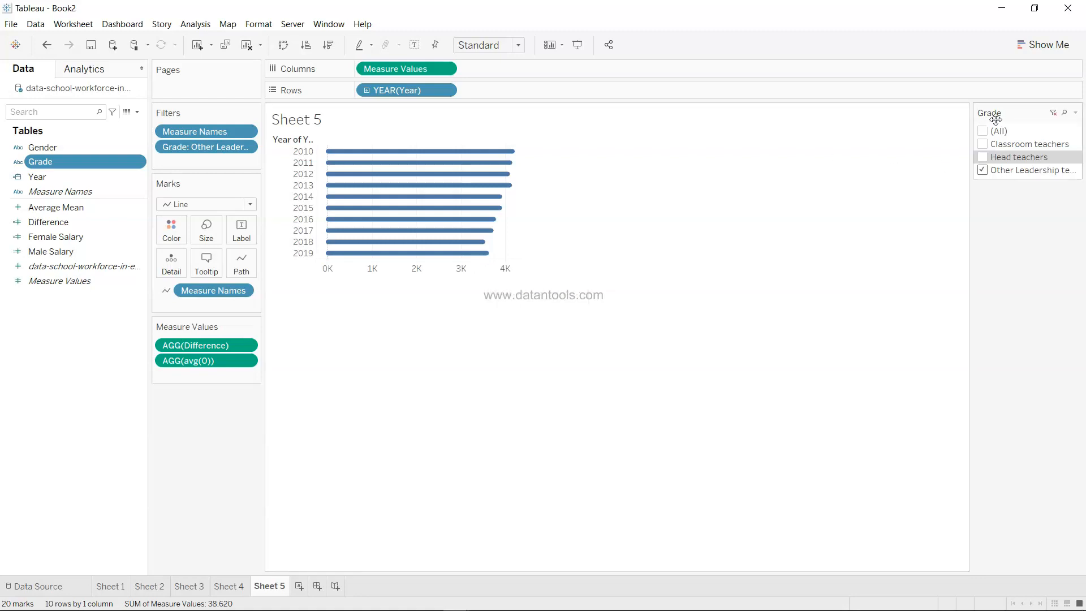
Include all grades again and split the chart by placing Grade ahead of Measure Values on the Columns shelf
click(982, 131)
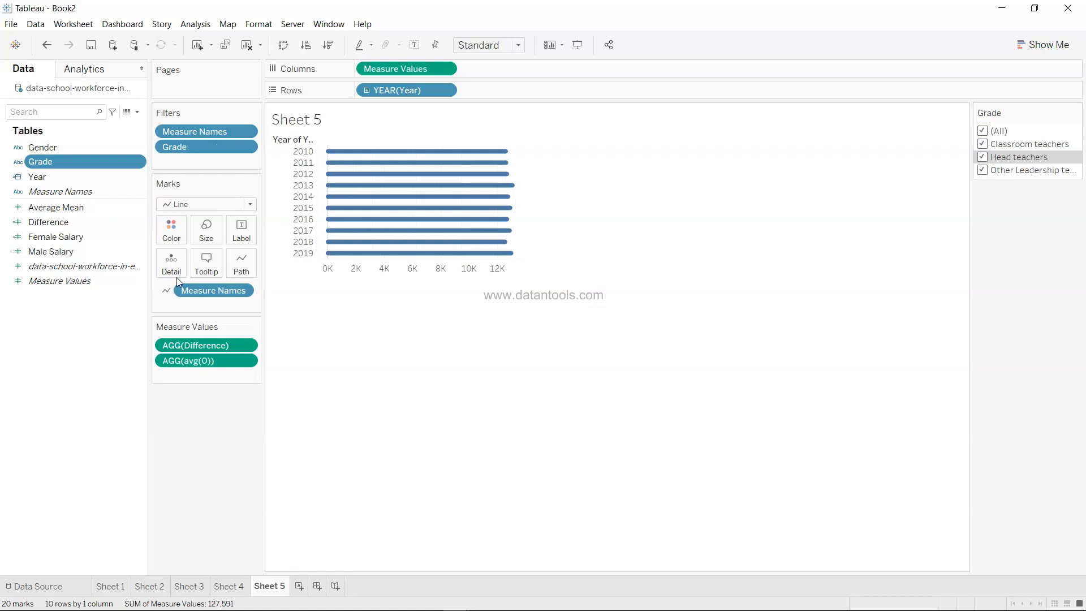
drag(125, 161, 381, 68)
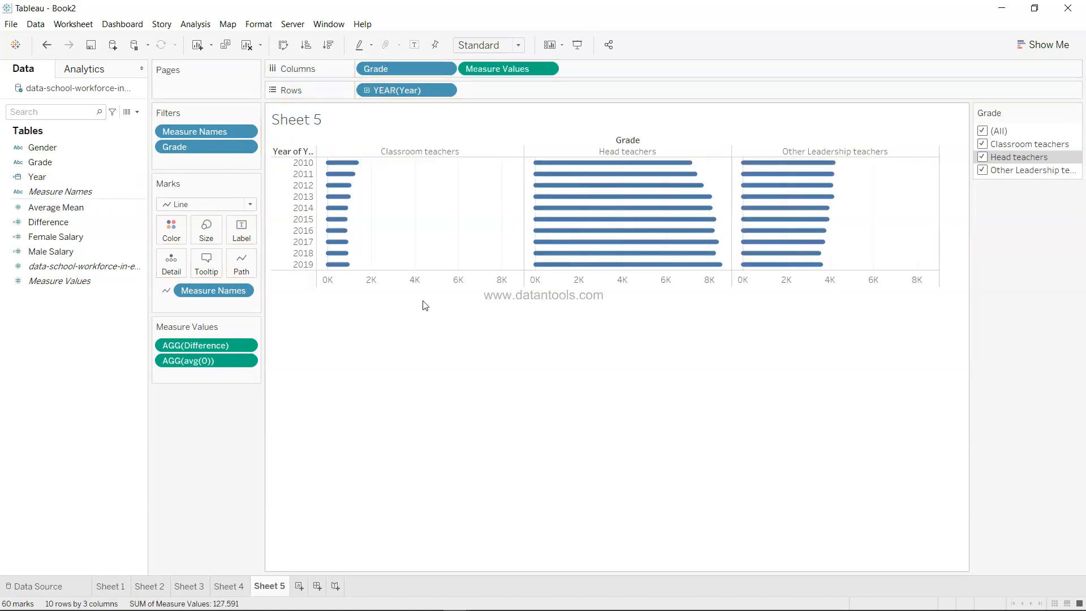
right_click(459, 280)
click(478, 288)
click(643, 158)
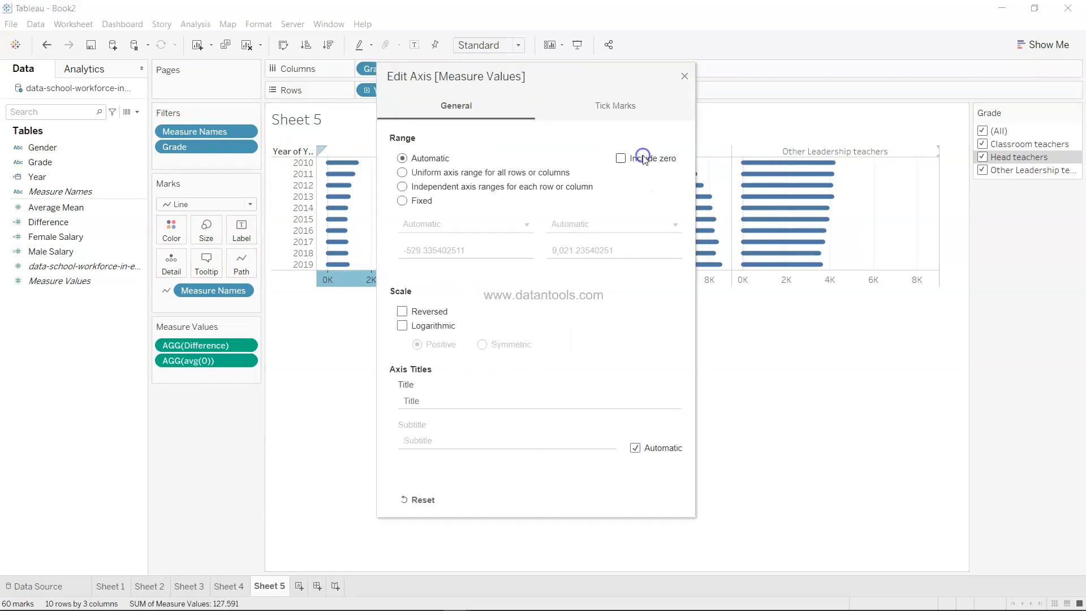
click(643, 158)
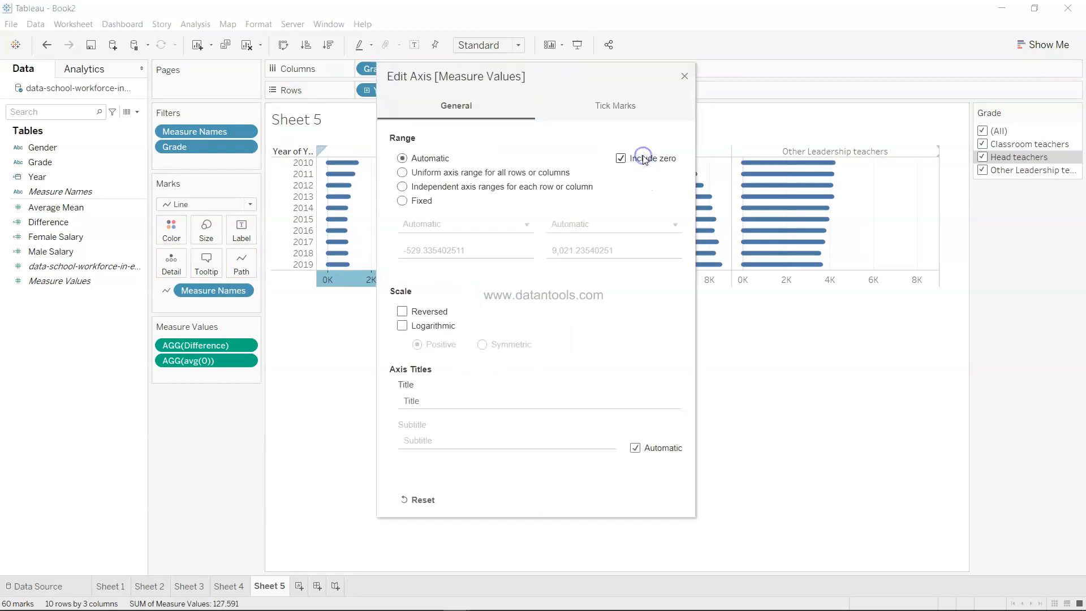
click(685, 77)
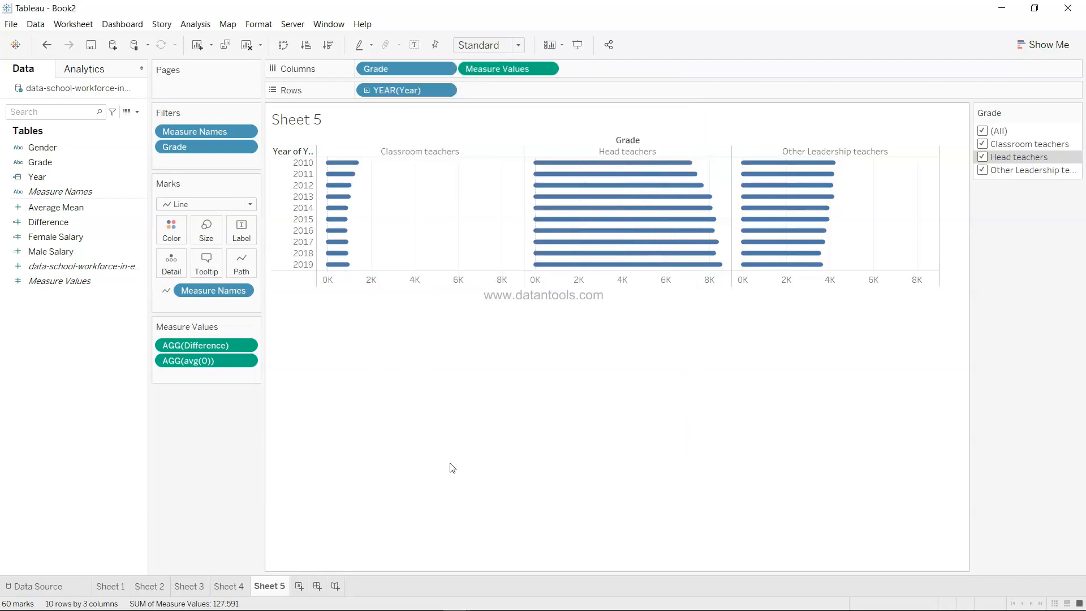
Examine the yearly difference bars of the Classroom teachers and Head teachers panes
mouse_move(348, 237)
mouse_move(622, 264)
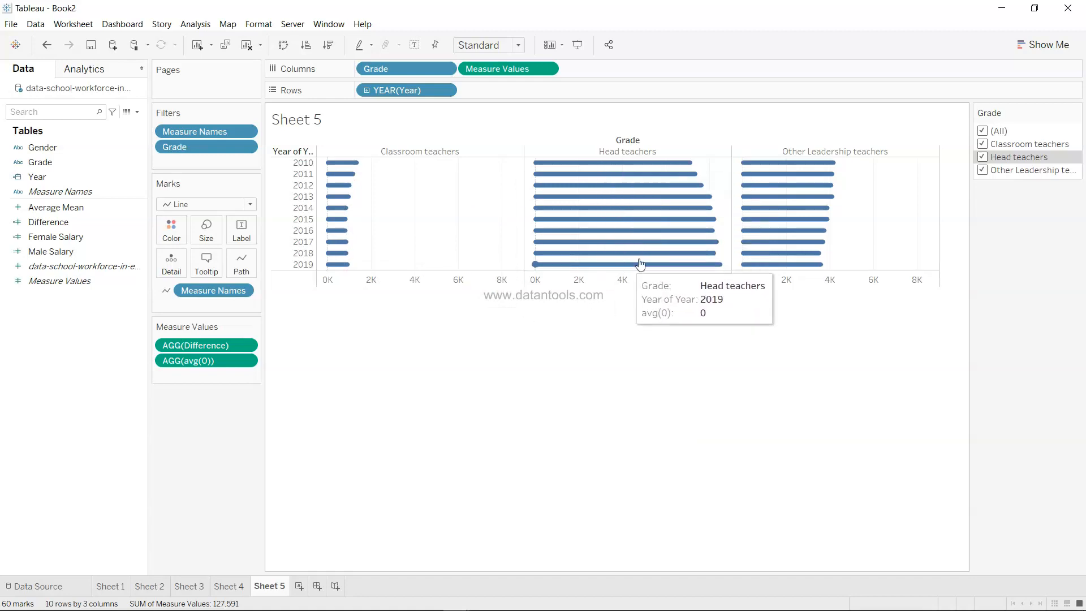
Remove Grade from the Columns shelf of the salary difference chart on Sheet 5
mouse_move(794, 179)
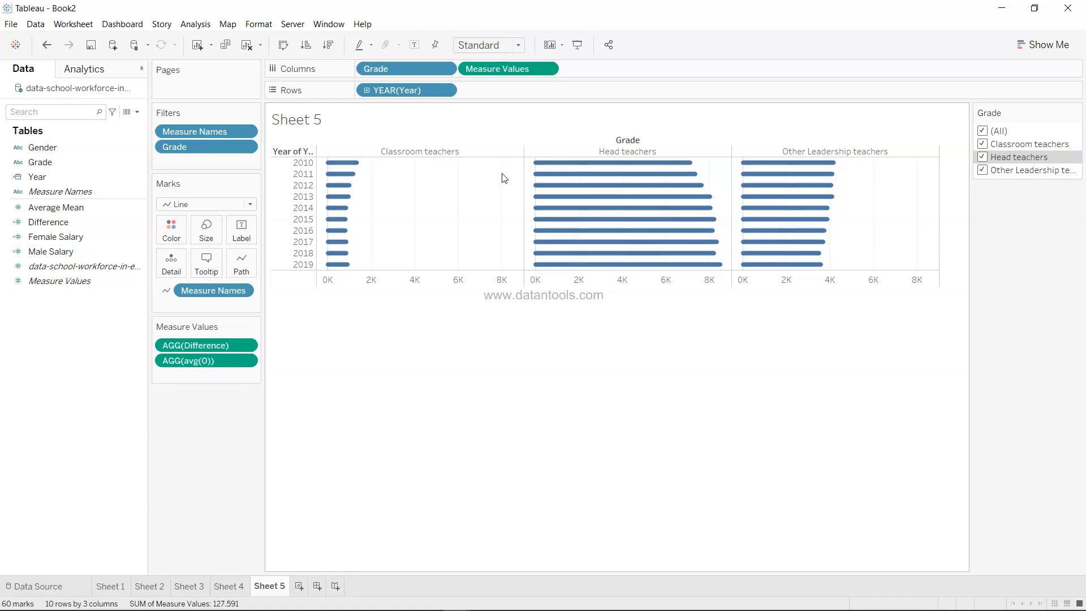
drag(399, 69, 225, 425)
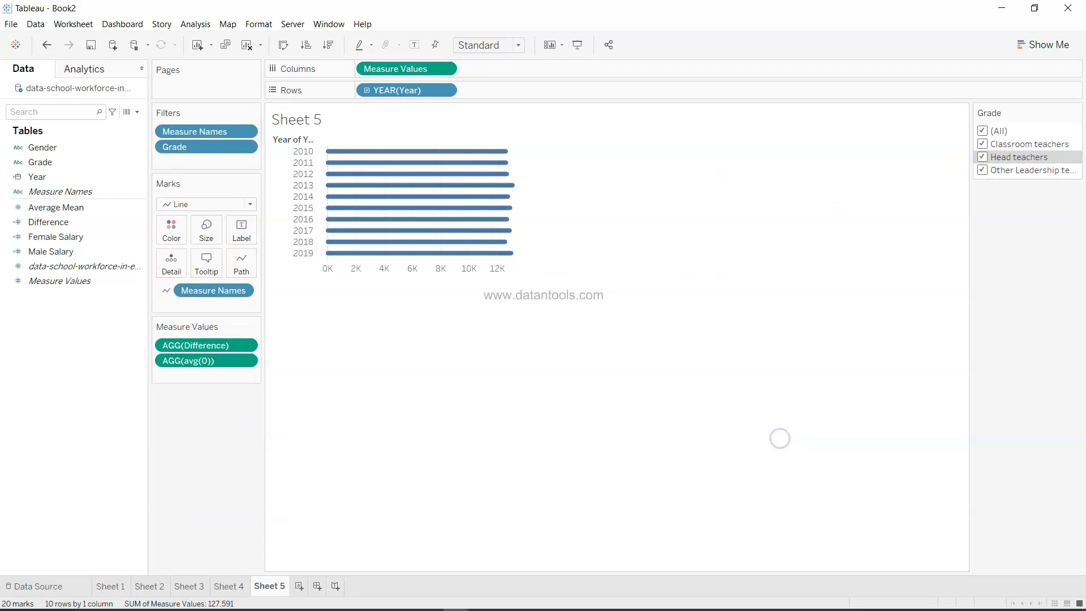
Review the charts on Sheet 4, Sheet 3, Sheet 2 and Sheet 1
click(234, 586)
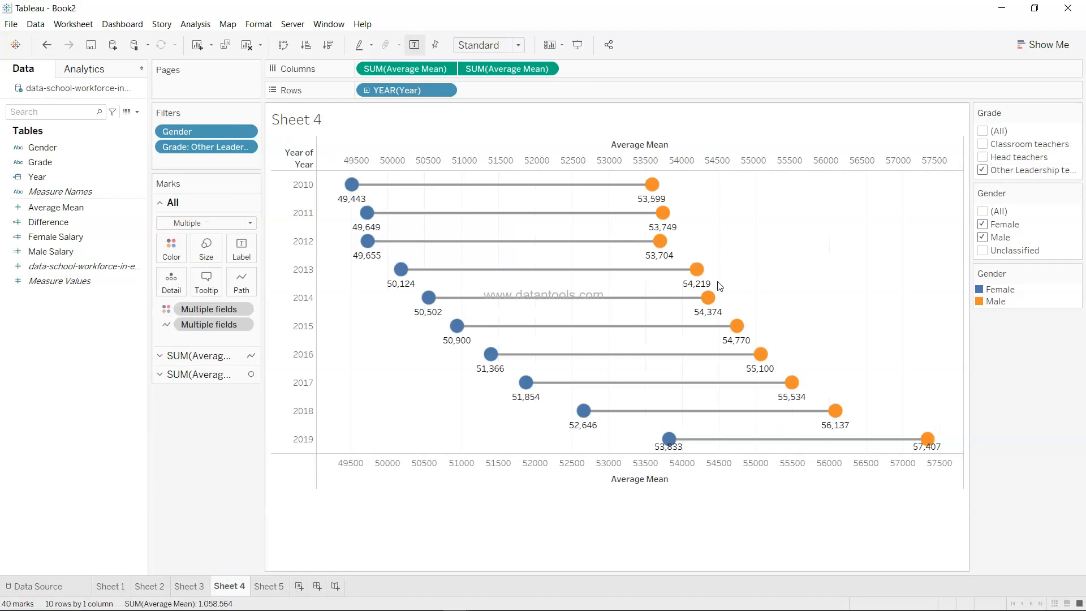
click(270, 586)
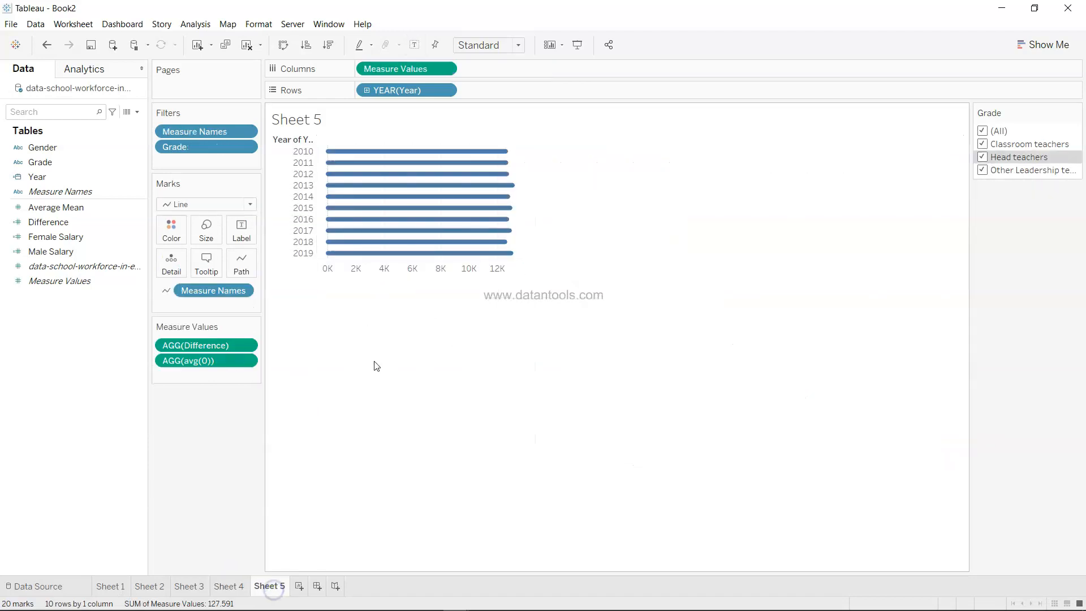
click(198, 588)
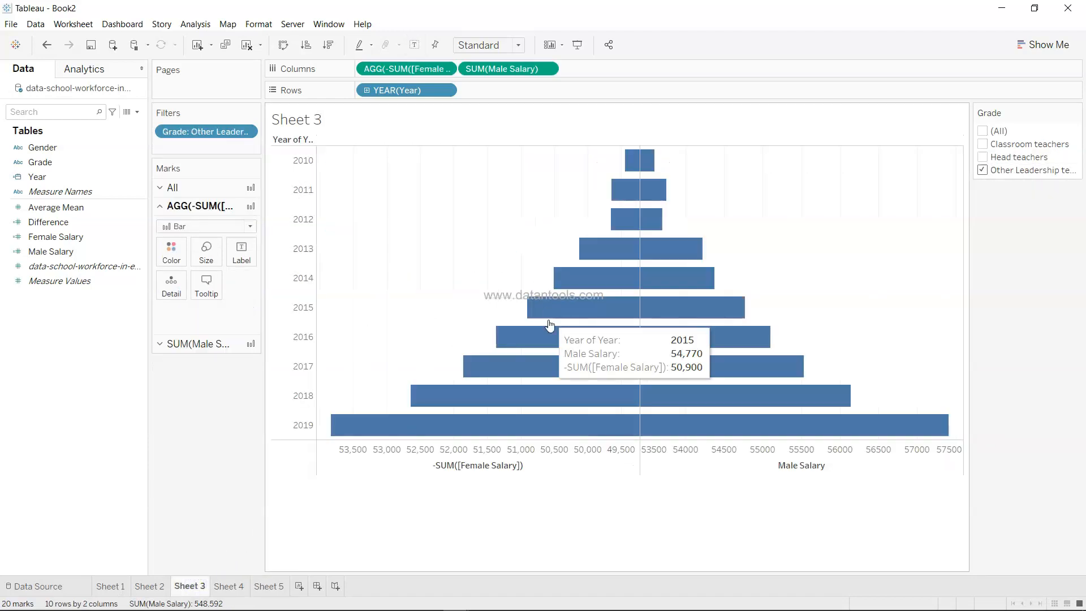
click(150, 586)
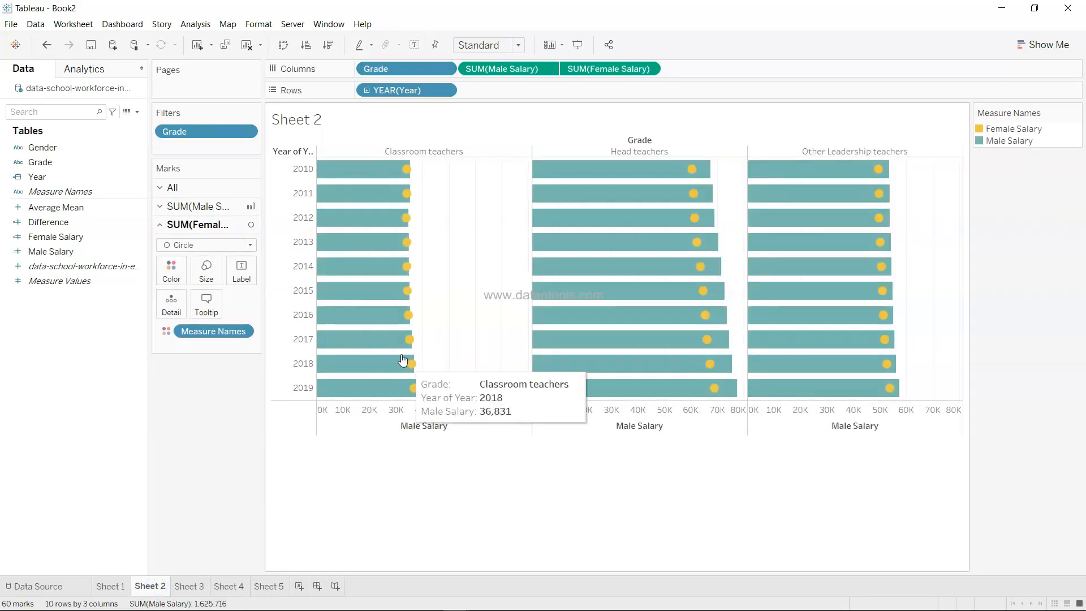
click(106, 584)
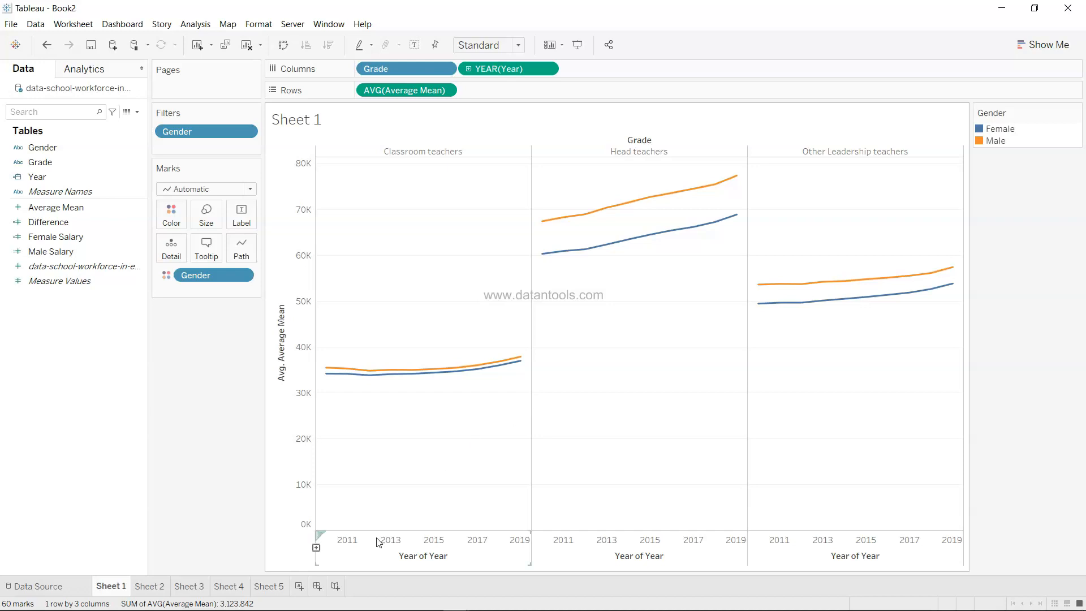
Add a new blank worksheet and duplicate Sheet 1
click(298, 586)
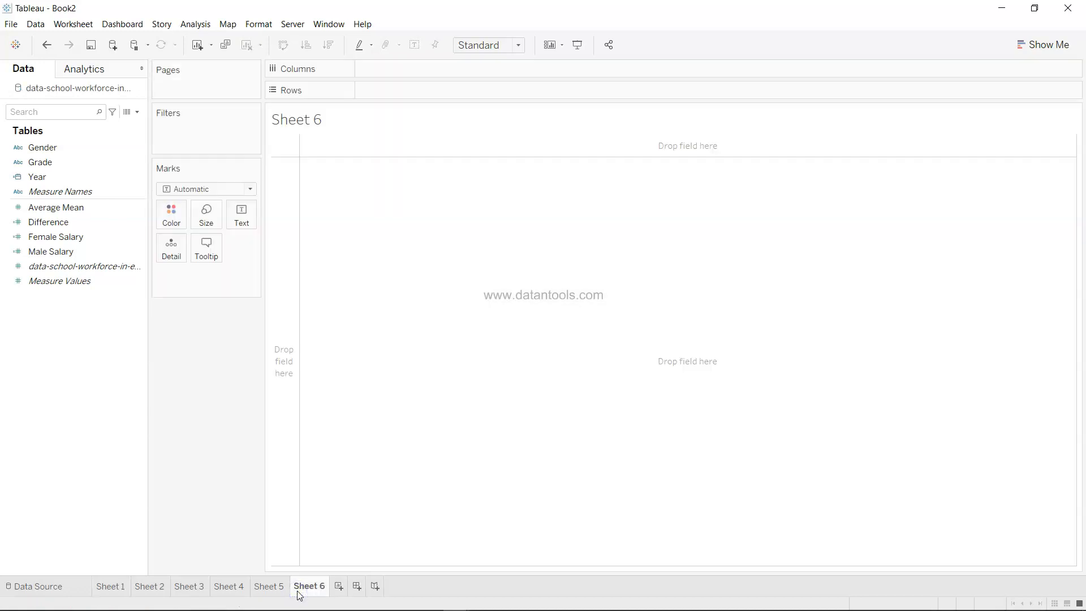
click(86, 273)
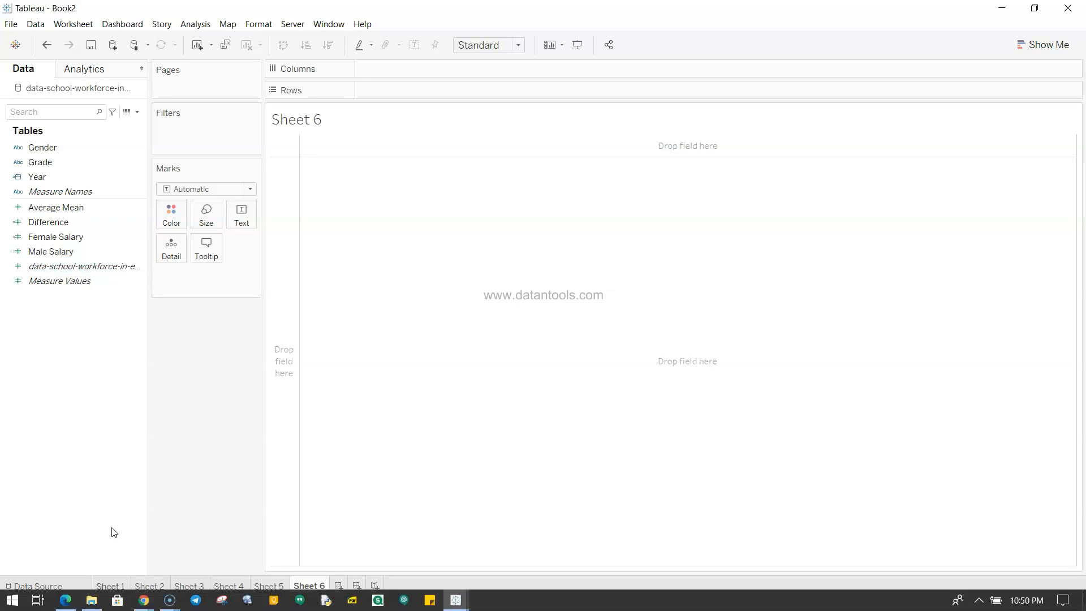
click(115, 580)
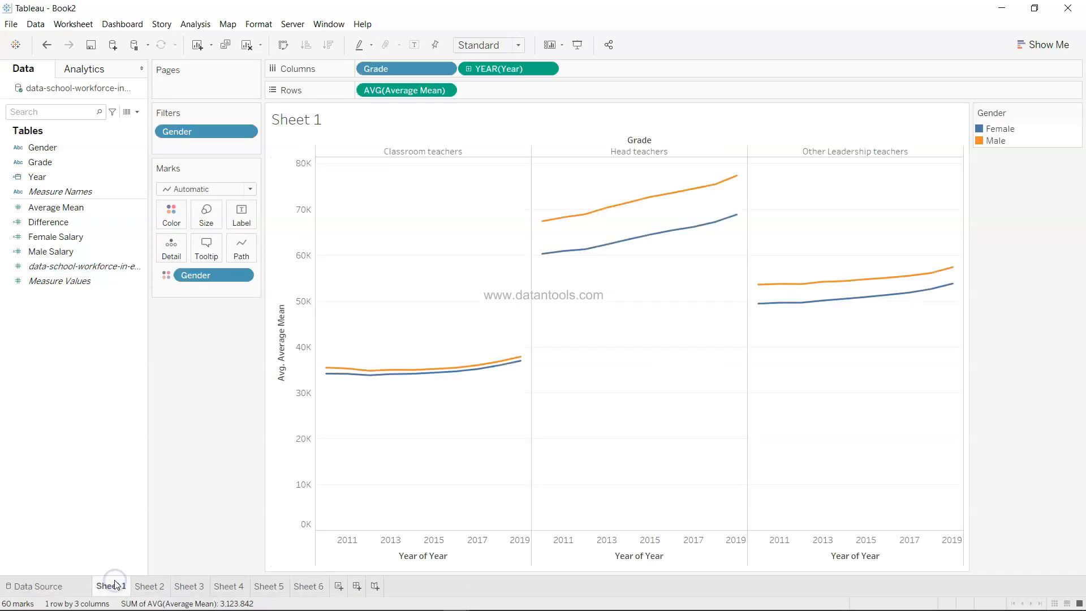
right_click(115, 582)
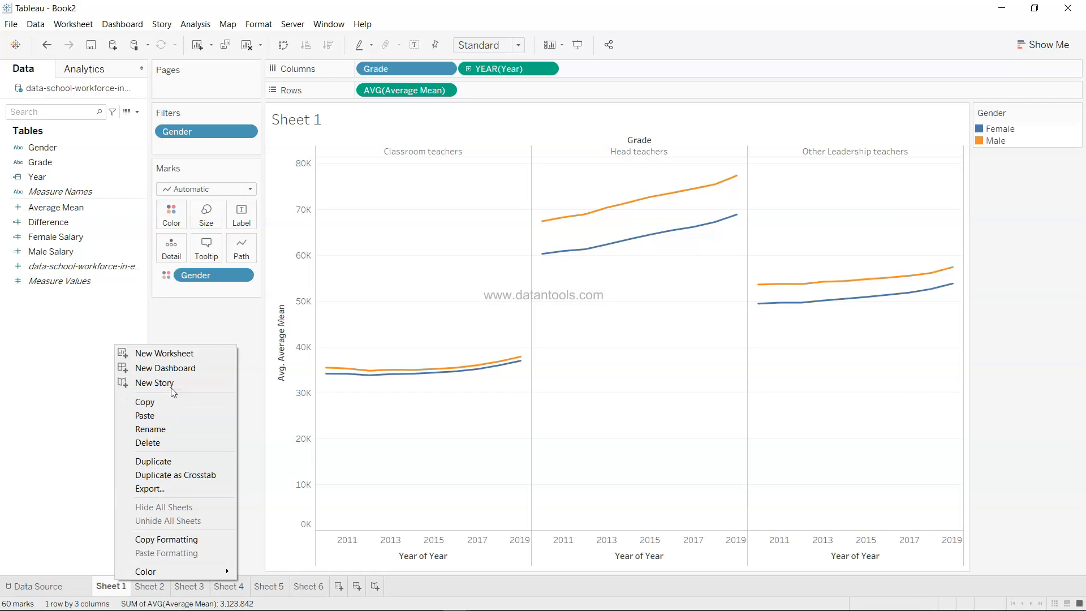
click(183, 461)
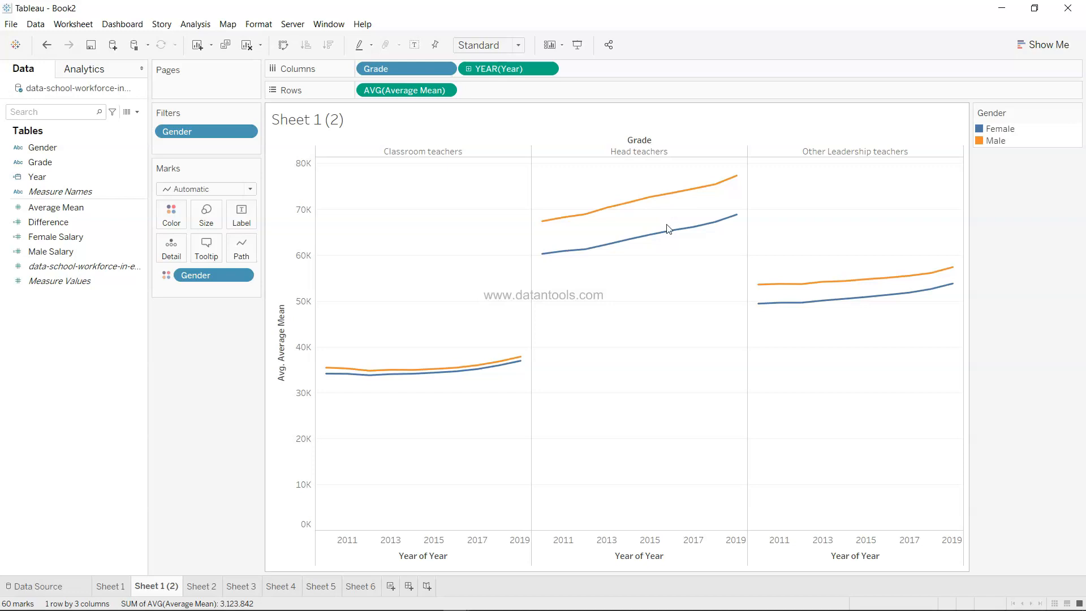
Apply the Percent Difference quick table calculation to Average Mean on the Rows shelf of the duplicated sheet
click(446, 91)
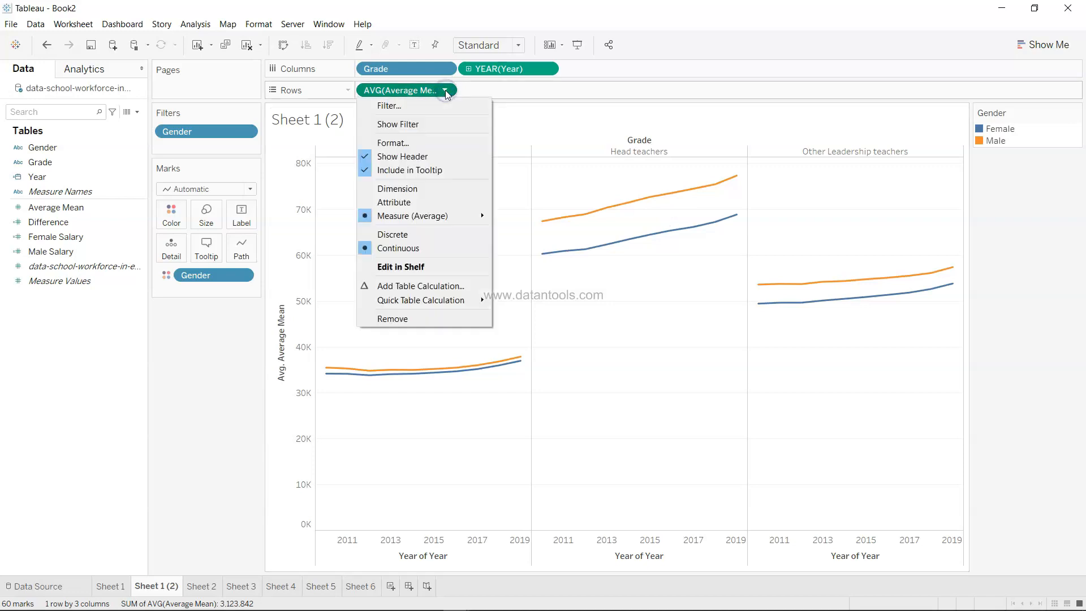
mouse_move(476, 301)
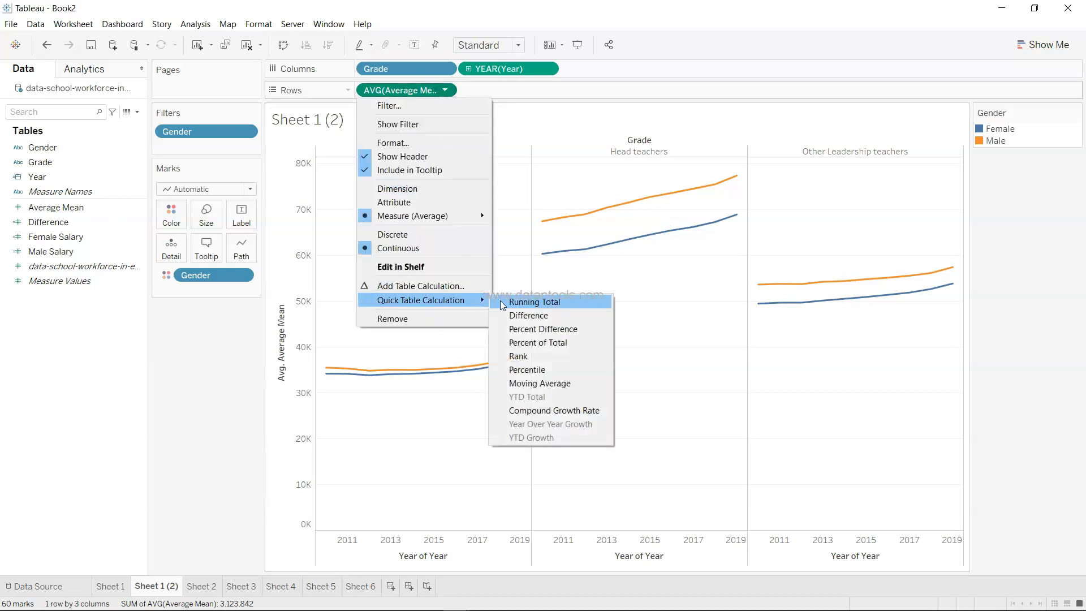
click(550, 329)
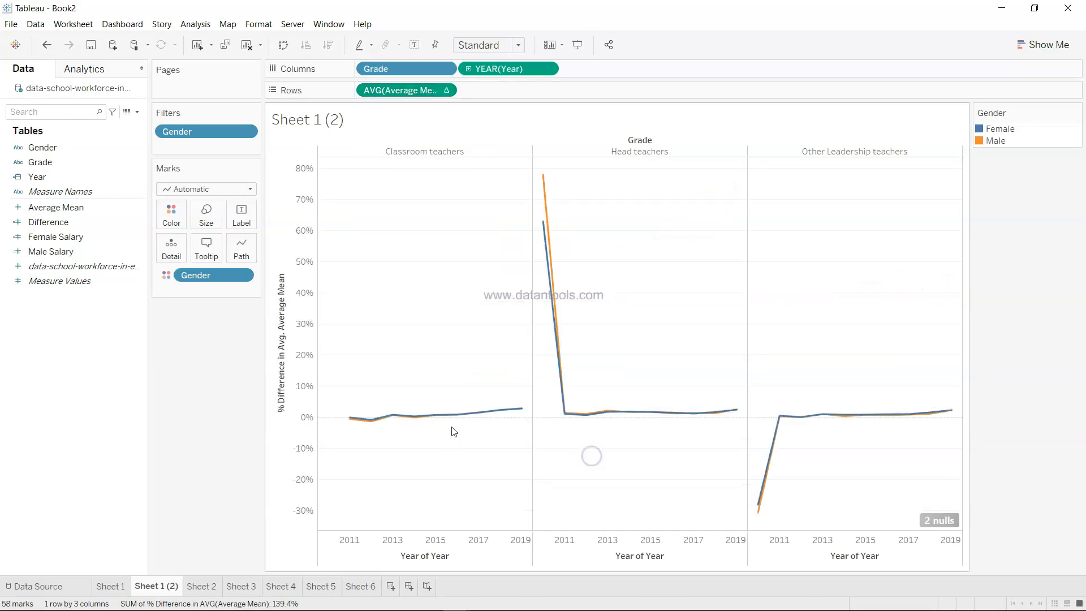
Examine the yearly percent differences in the Head teachers and Other Leadership teachers panes
mouse_move(517, 413)
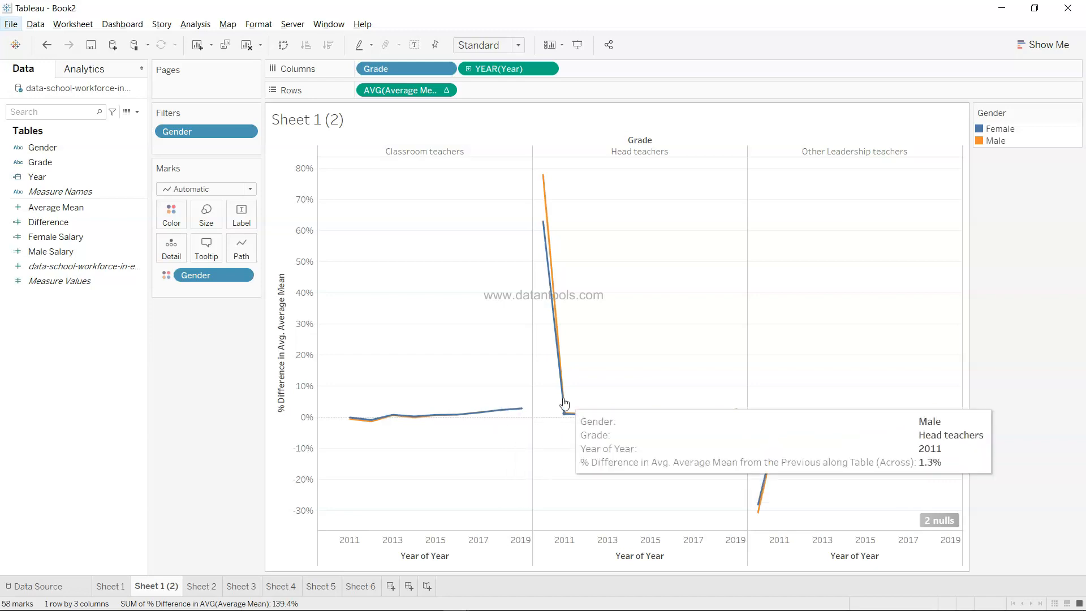
mouse_move(545, 194)
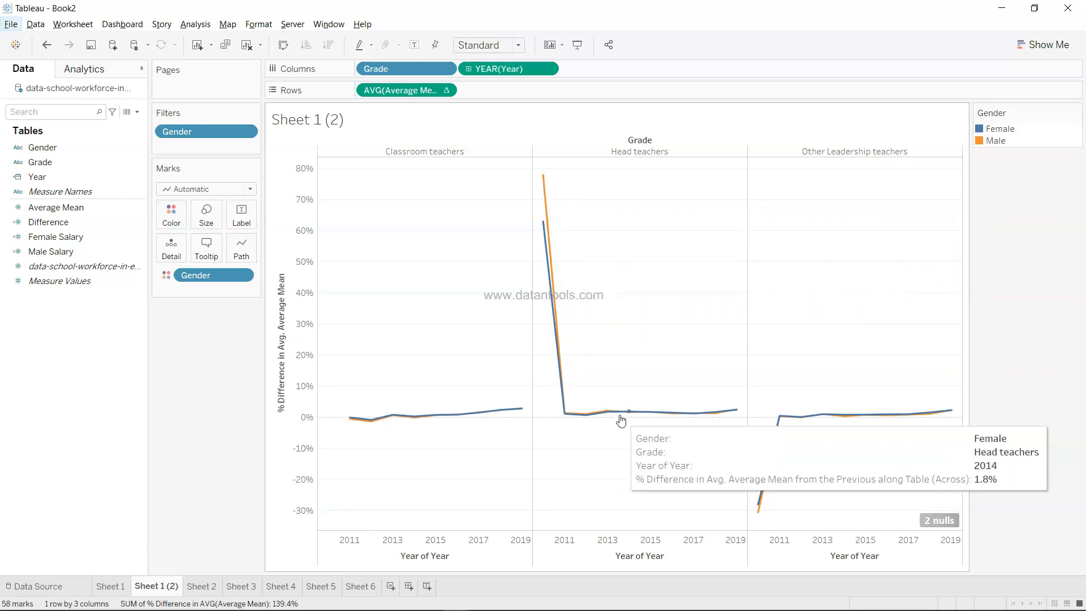
mouse_move(723, 420)
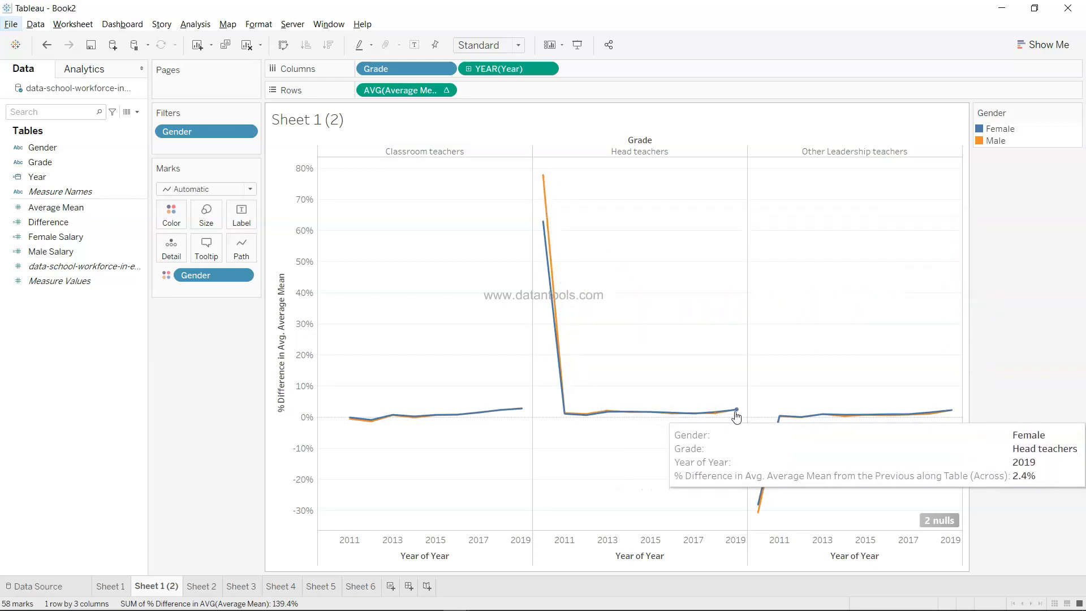
mouse_move(760, 511)
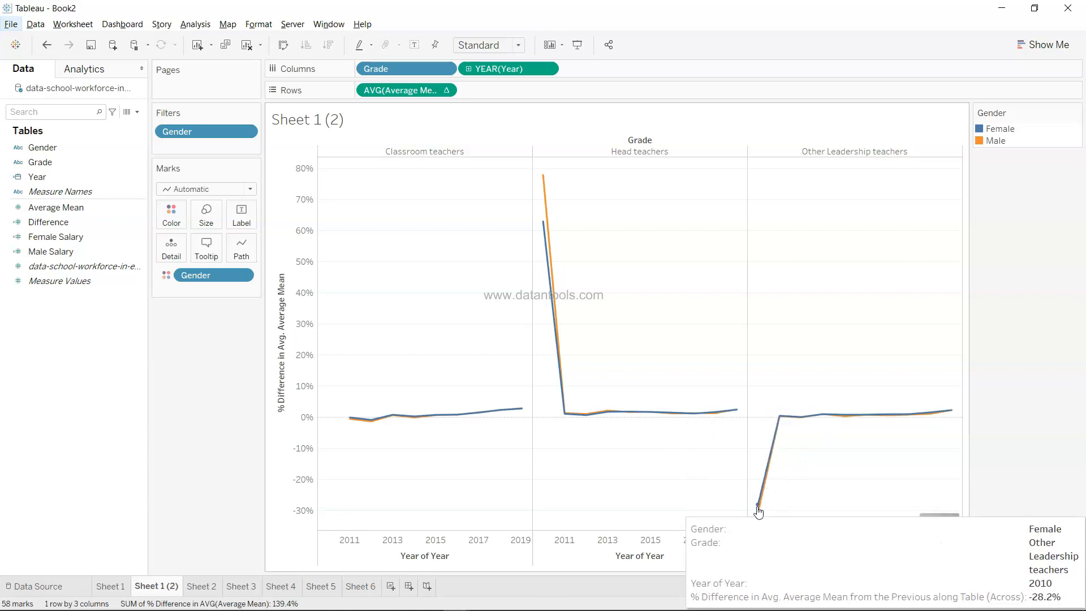
mouse_move(892, 416)
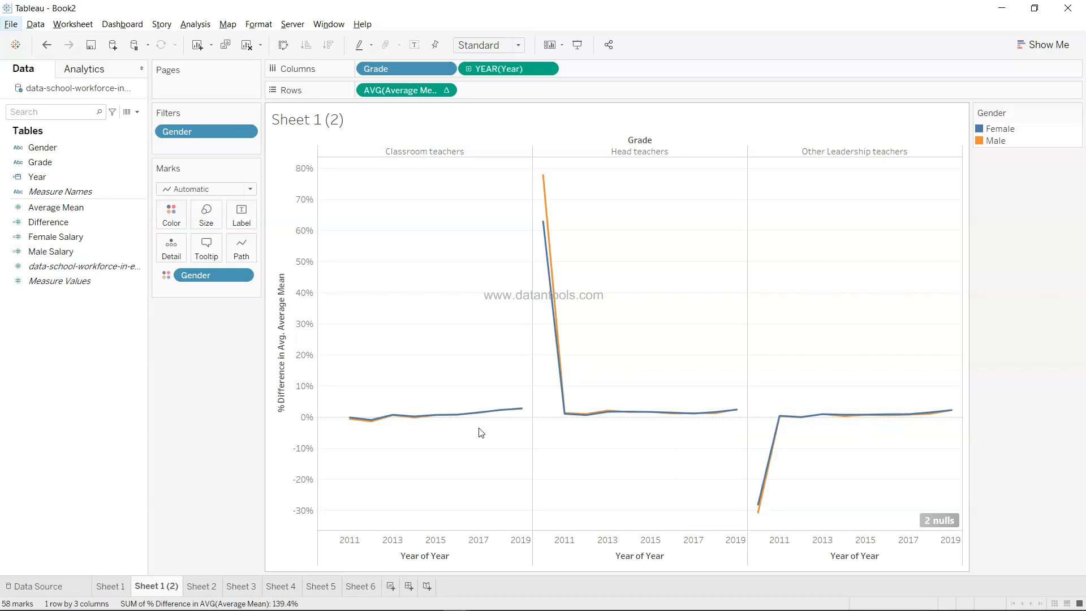
Remove the Gender color split and take Grade off the Columns shelf to plot one overall percent difference line
drag(207, 275, 189, 464)
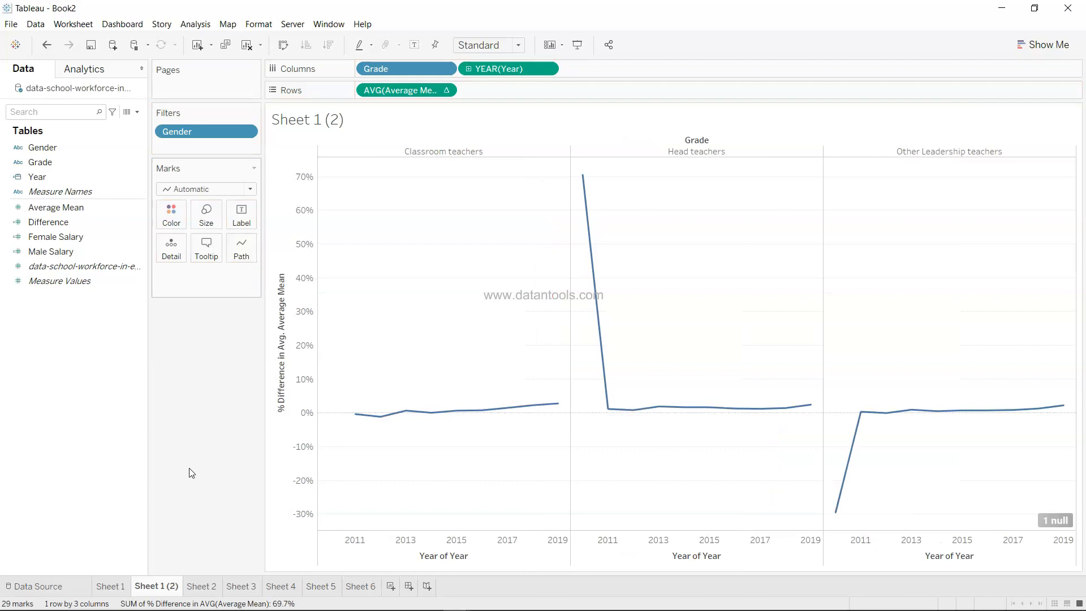
drag(375, 68, 213, 371)
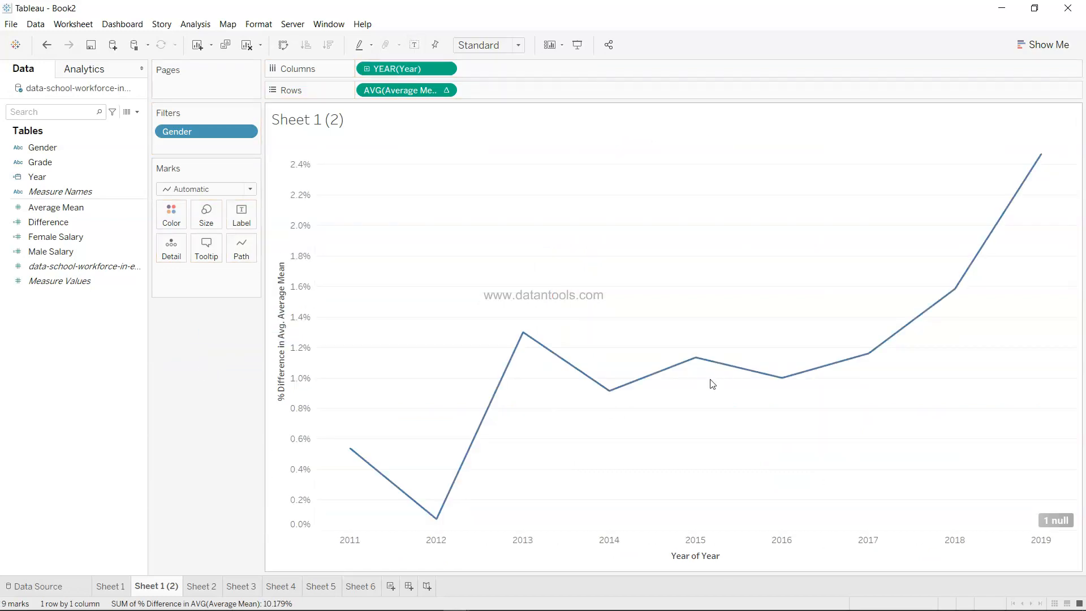
mouse_move(1039, 163)
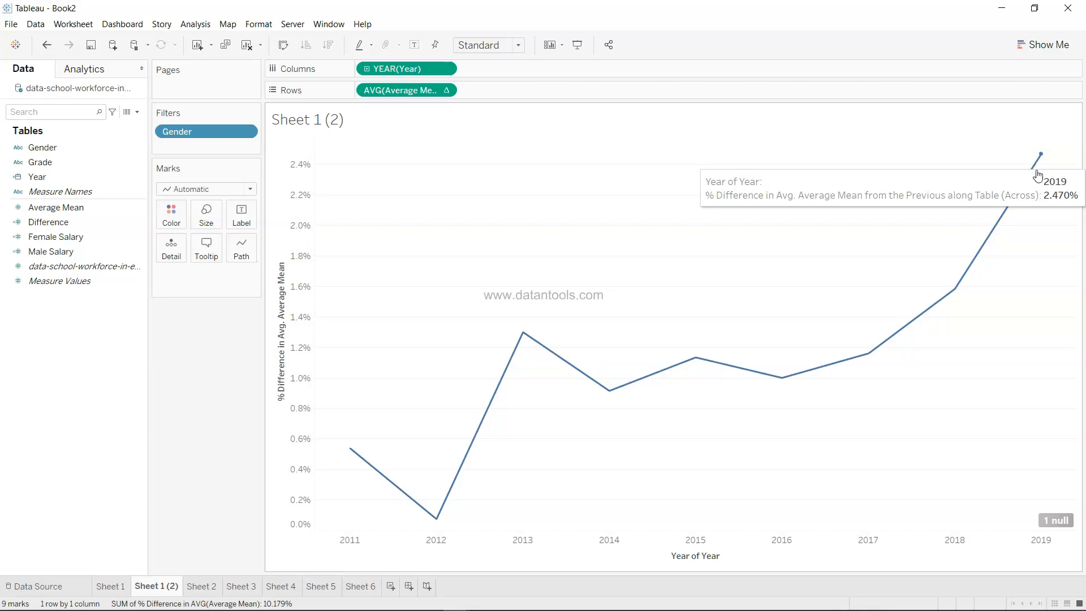
mouse_move(963, 287)
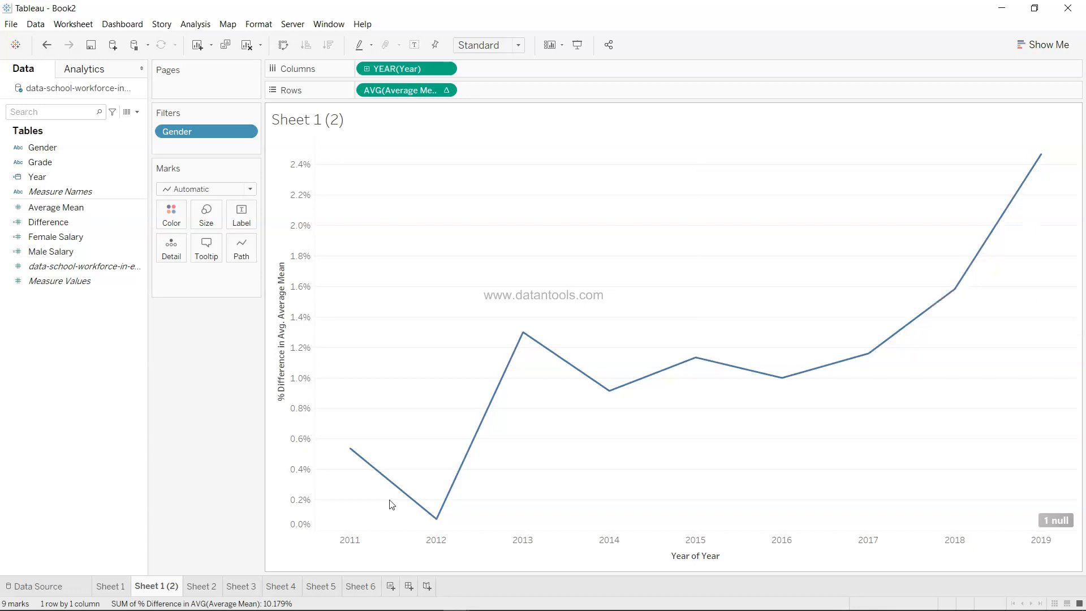
mouse_move(354, 455)
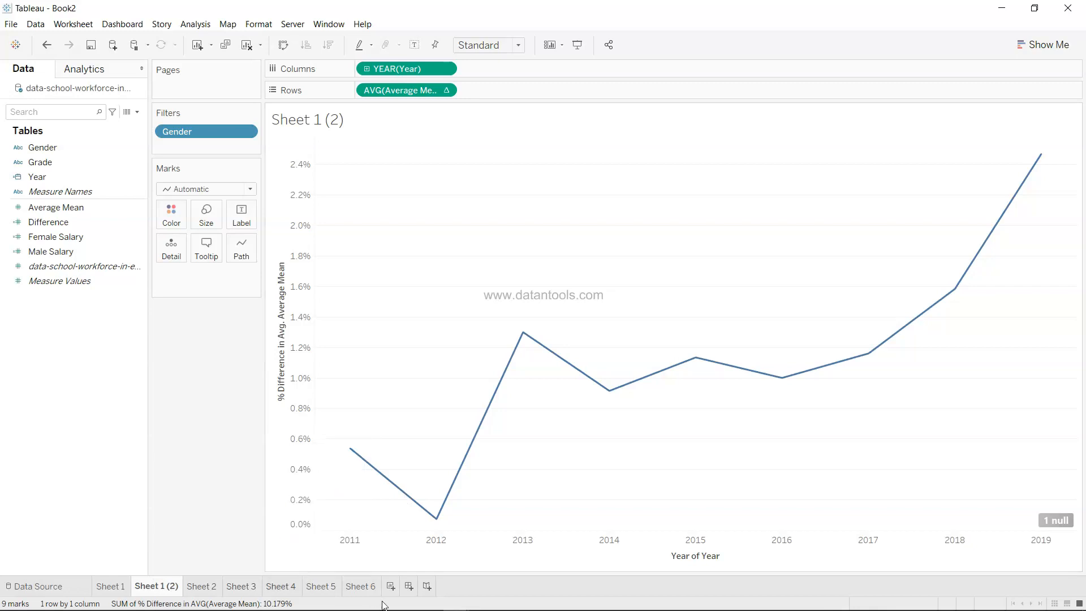
Build a table on Sheet 6 with Year on Columns, Gender on Rows and Average Mean as the cell values
click(368, 590)
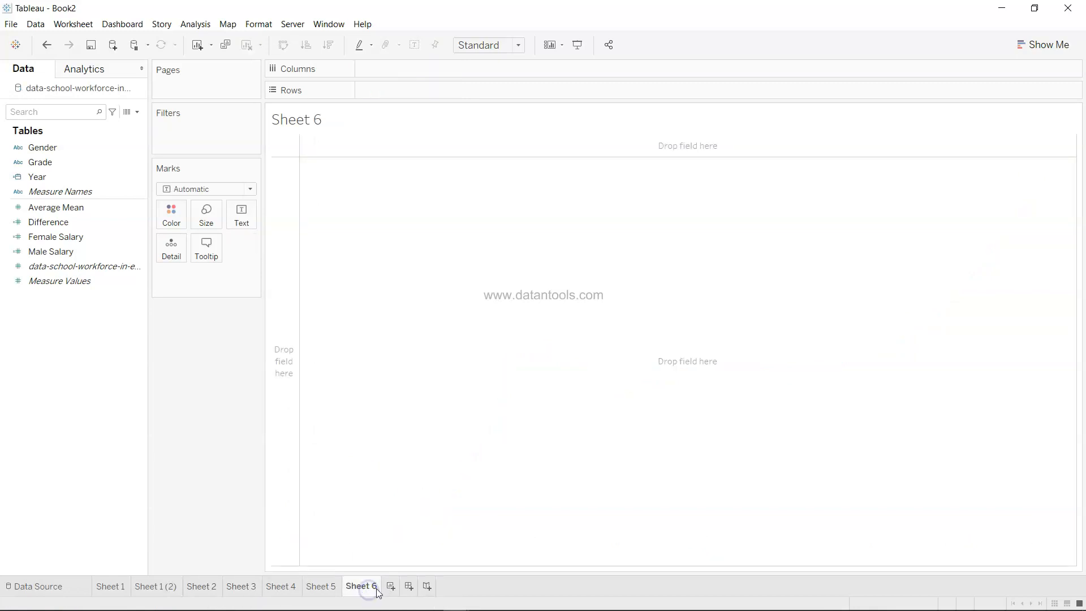
click(97, 148)
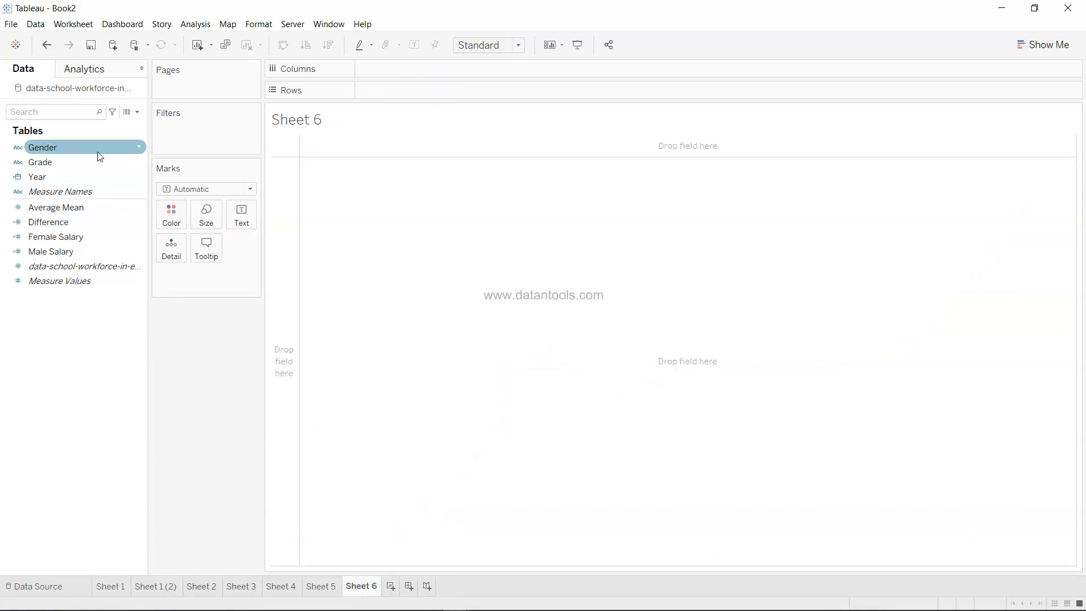
click(91, 163)
drag(89, 177, 415, 69)
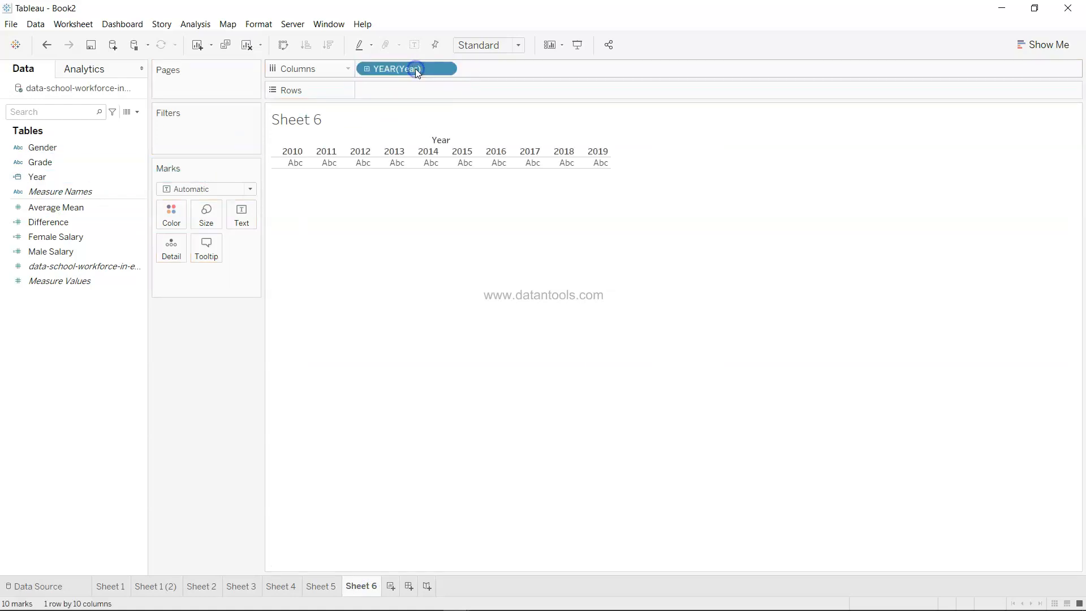
click(86, 151)
drag(88, 156, 415, 89)
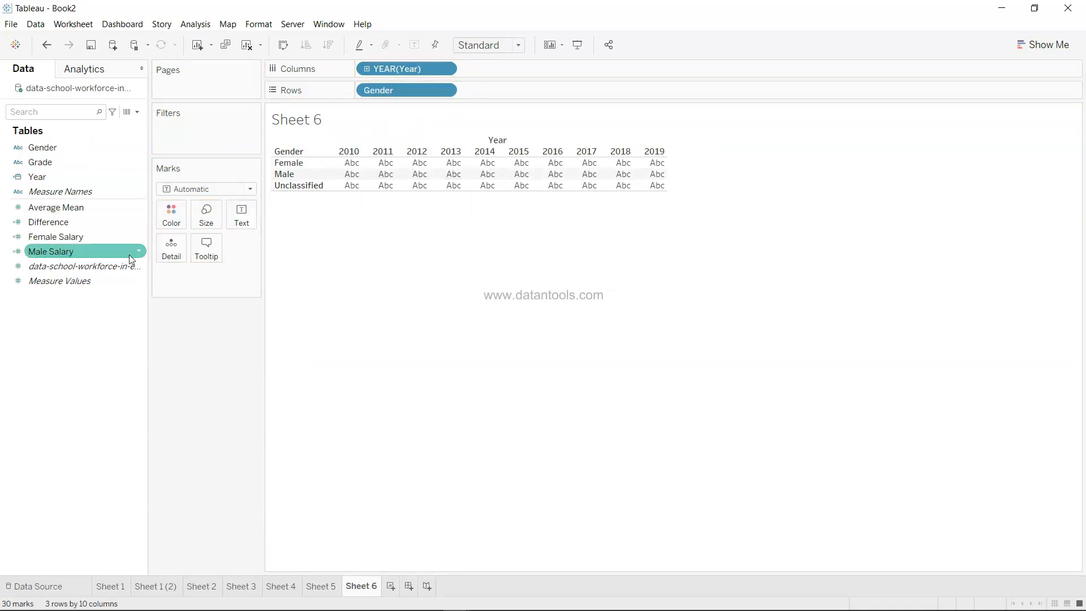
drag(113, 207, 421, 181)
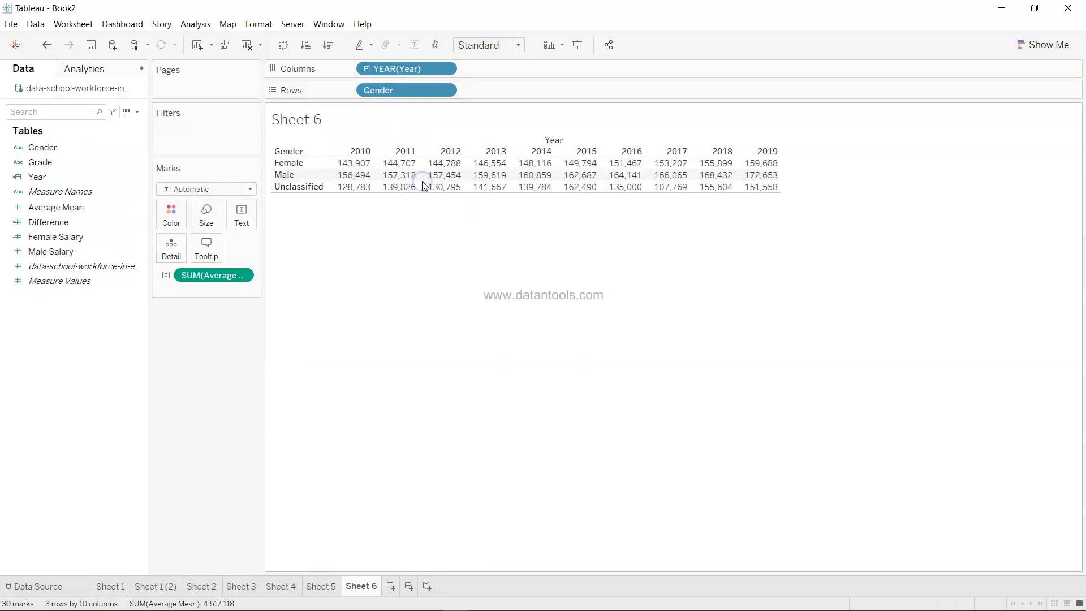
Exclude the Unclassified gender from the table and convert it to a horizontal bar chart
click(306, 187)
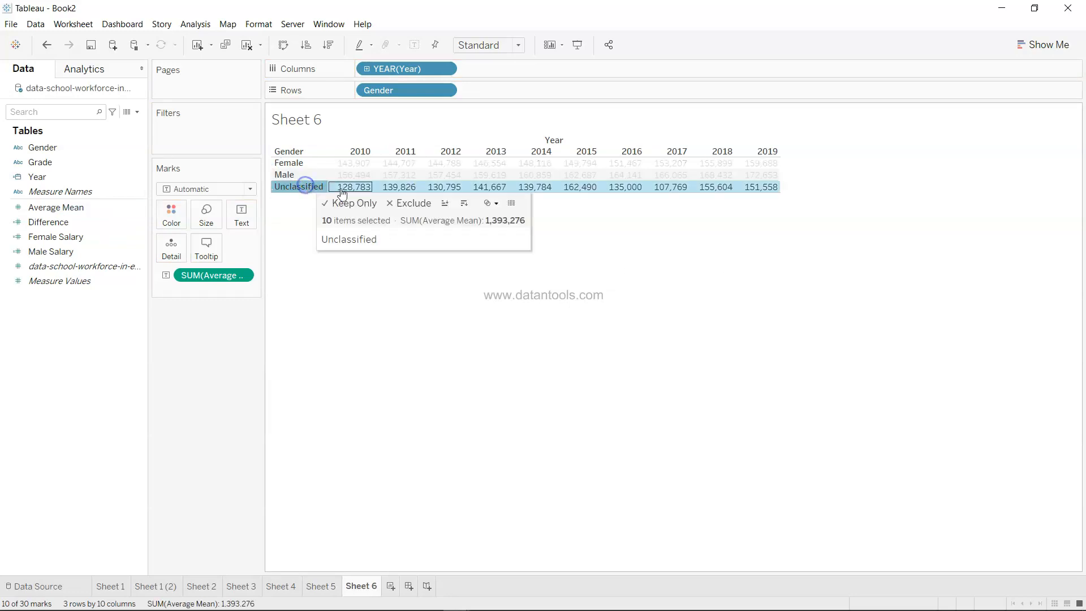
click(419, 203)
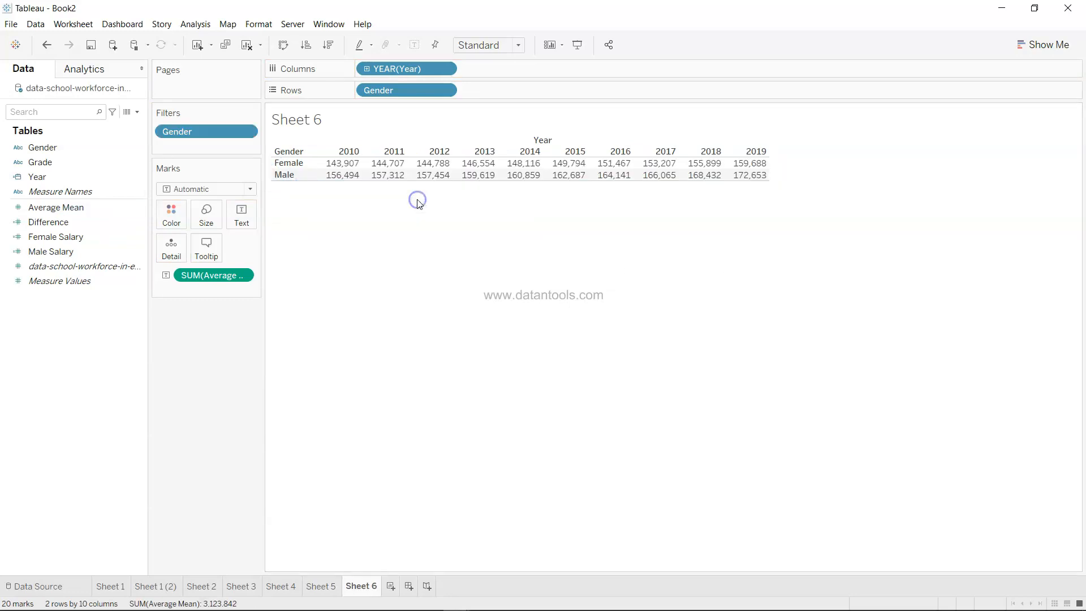
click(1048, 45)
click(986, 145)
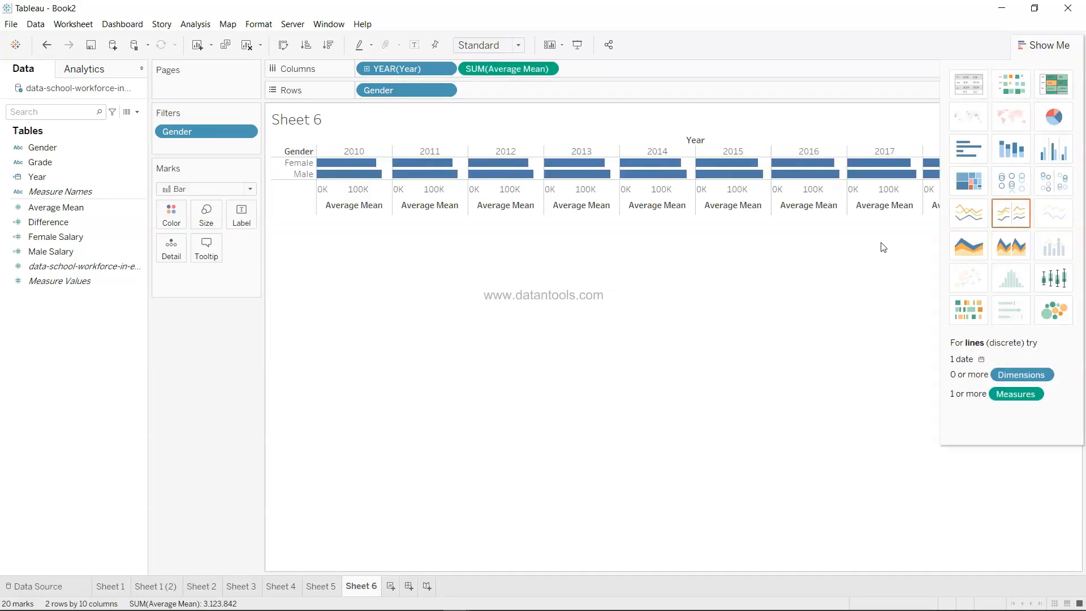
Edit the Average Mean axis so that its range does not include zero
right_click(511, 191)
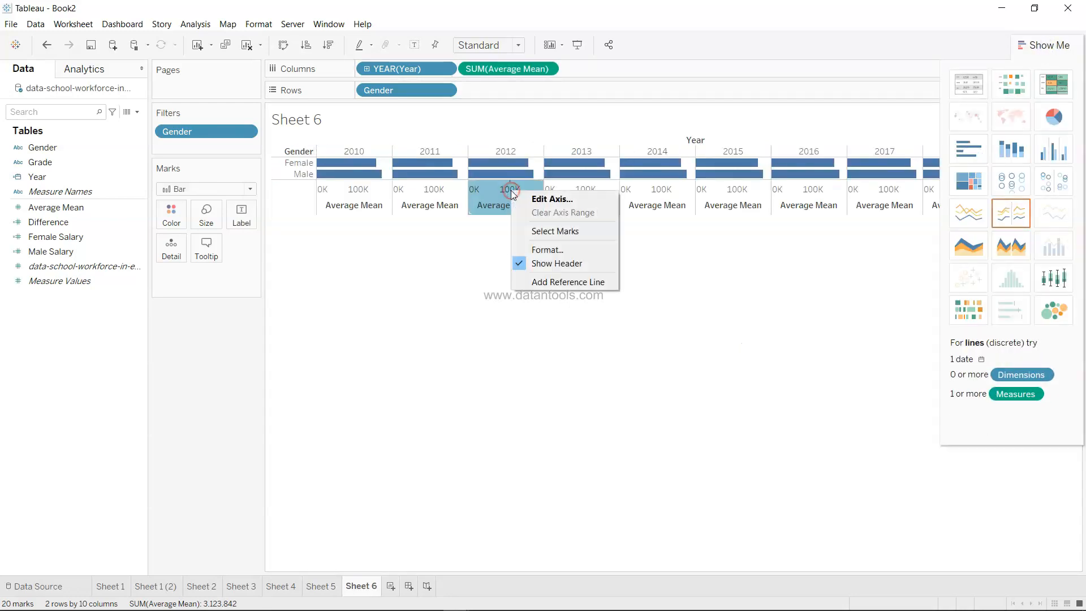
click(536, 199)
click(629, 162)
click(684, 76)
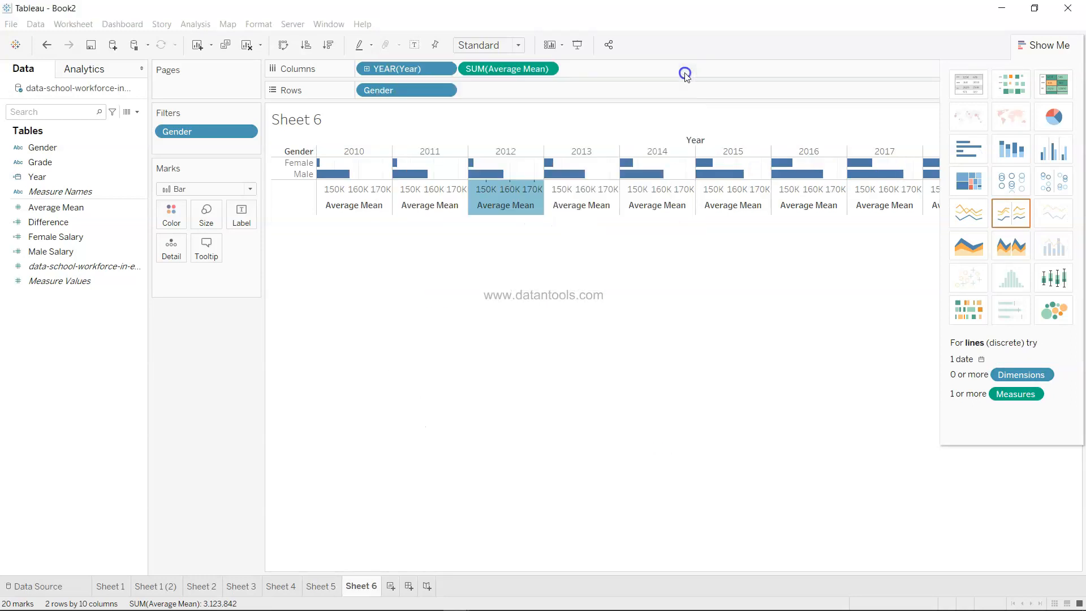
Close the chart type suggestions and make the Female and Male bar rows on Sheet 6 slightly taller
click(1060, 45)
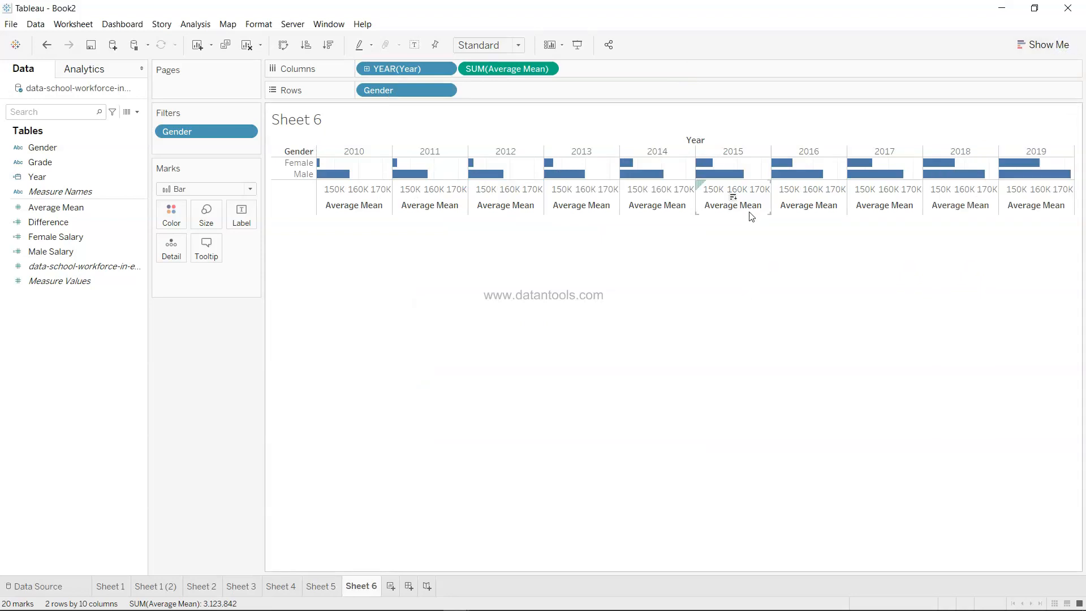
drag(754, 214, 757, 318)
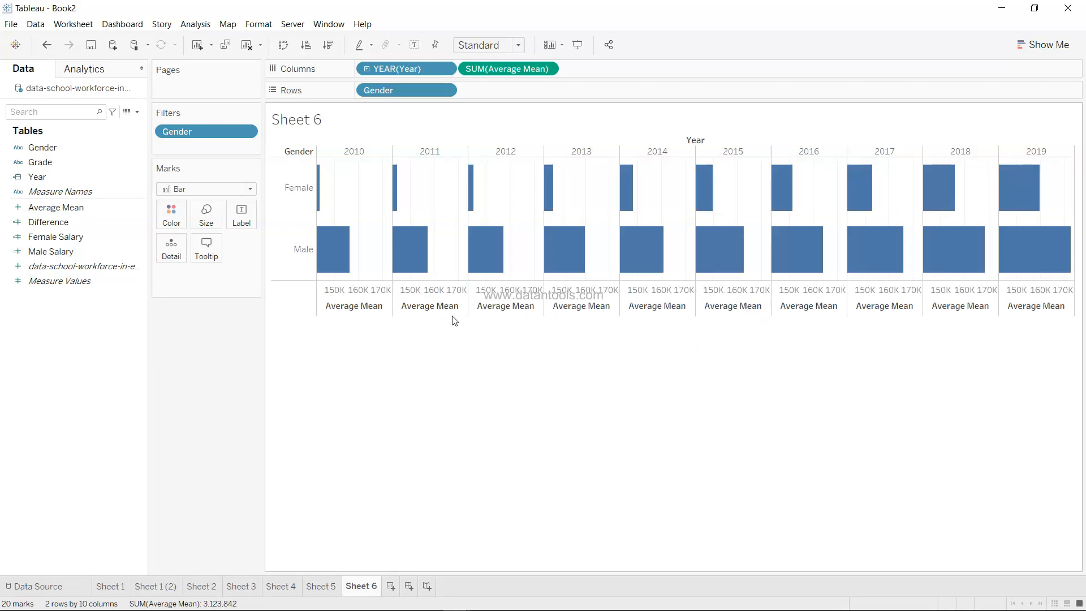
drag(456, 316, 470, 235)
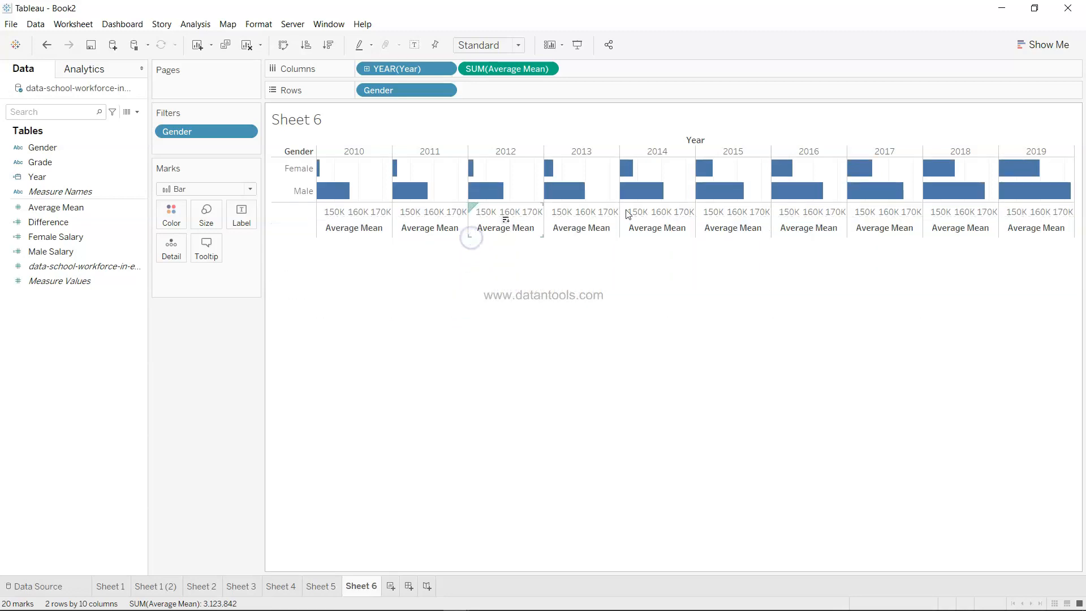
mouse_move(1037, 202)
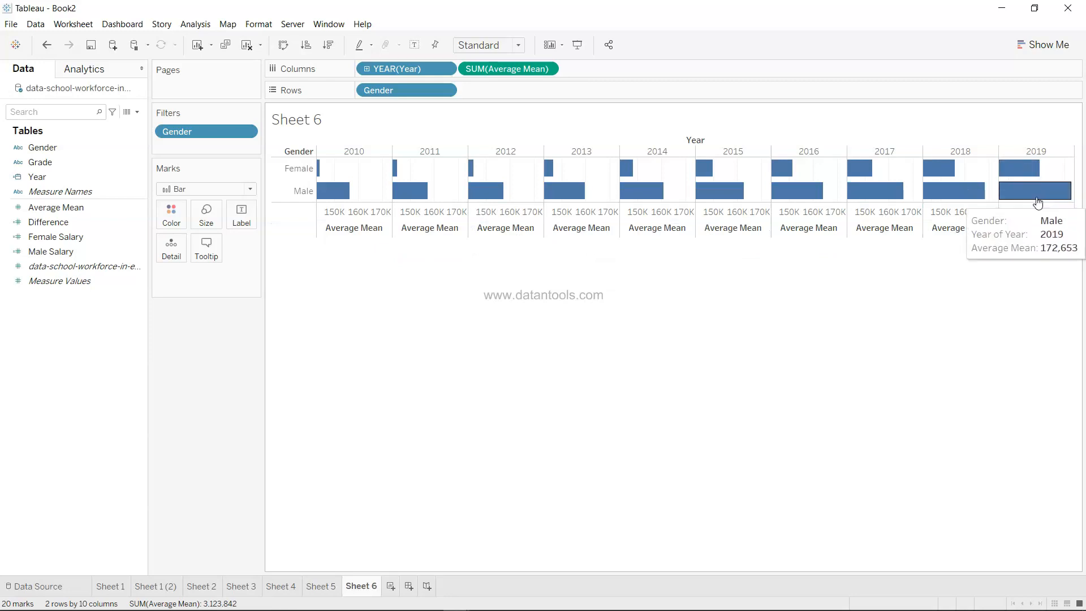
Show a Grade filter on Sheet 6 and limit it to the other leadership teachers grade only
click(134, 182)
right_click(144, 163)
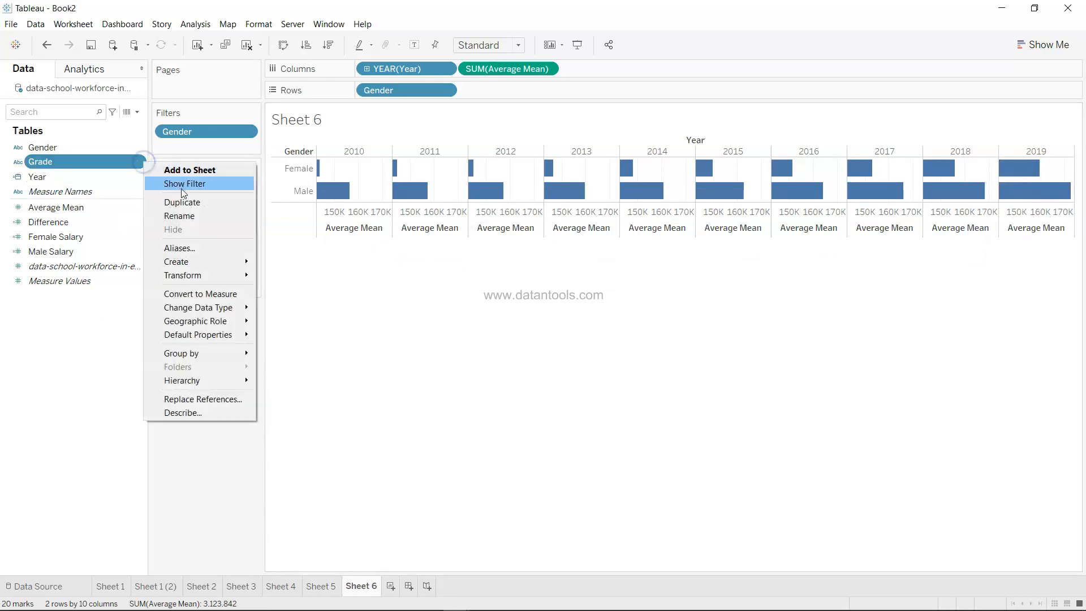
click(209, 182)
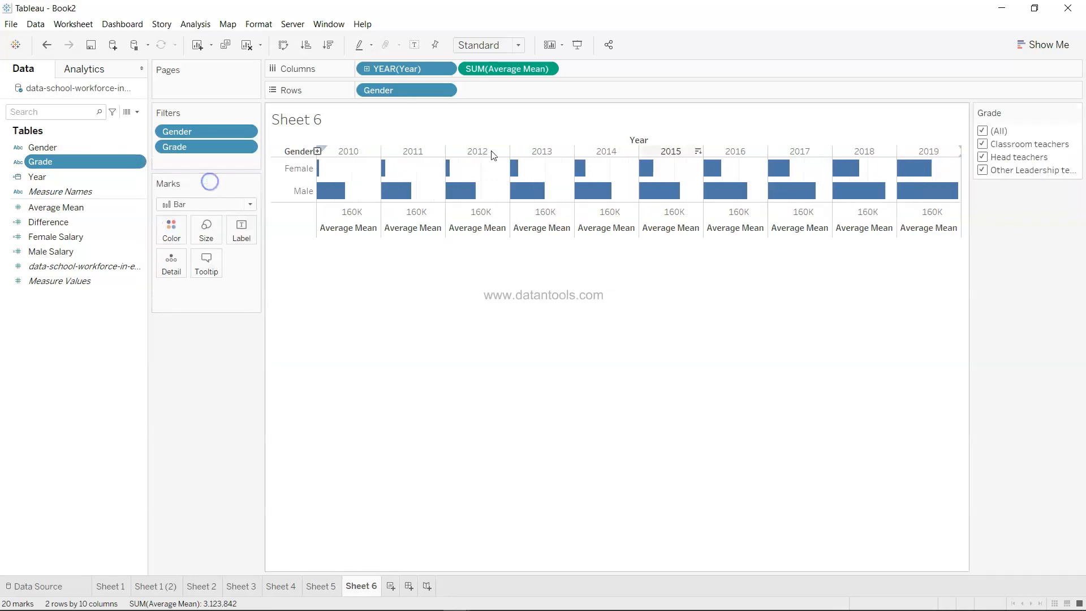
click(982, 131)
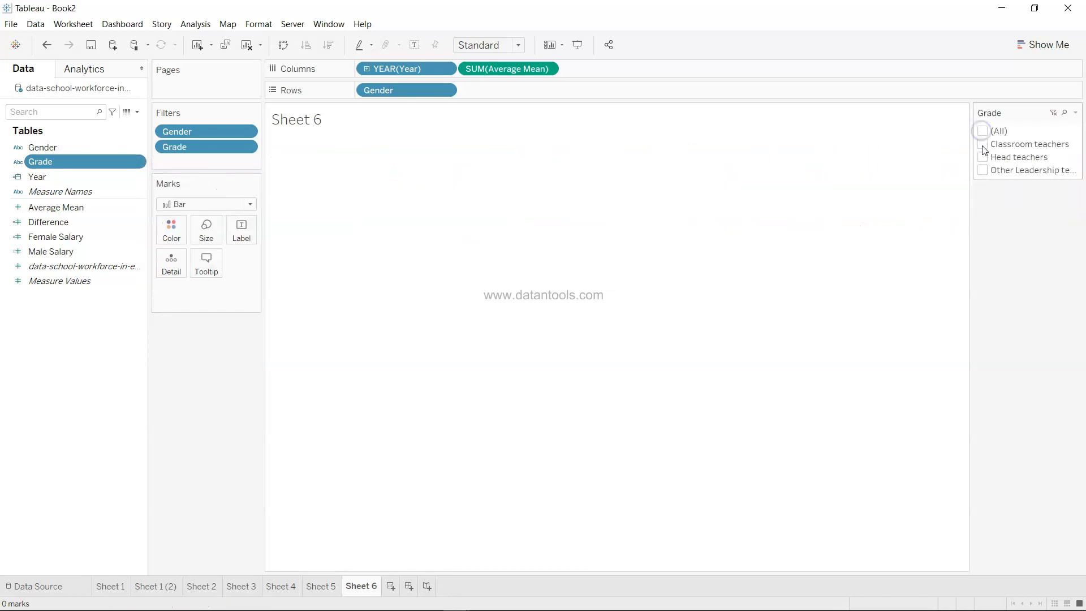
click(982, 145)
click(982, 144)
click(982, 158)
click(982, 157)
click(982, 170)
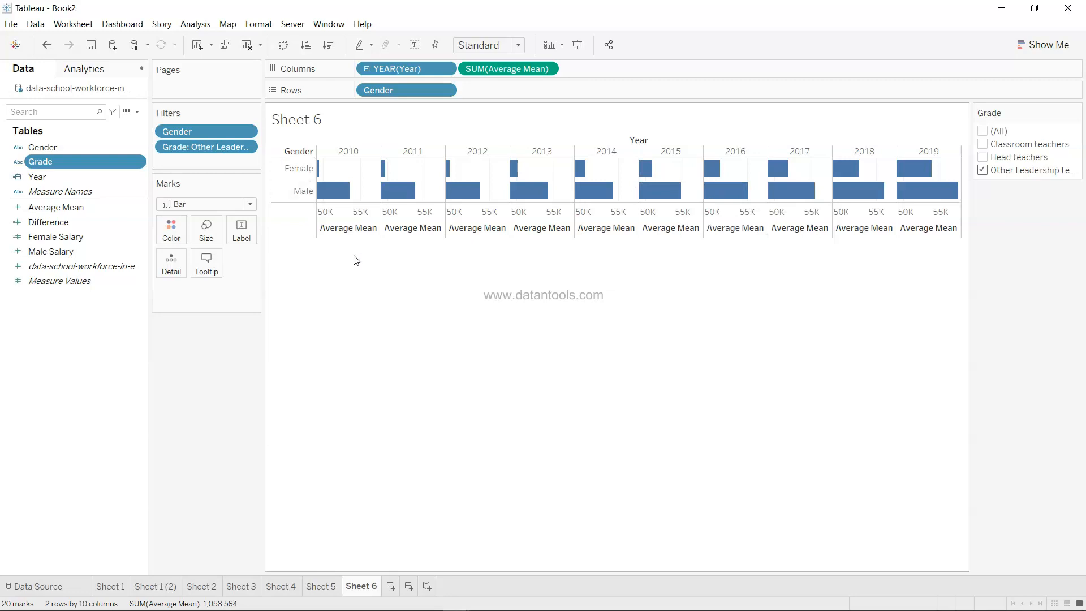
Edit the Average Mean axis so that its automatic range includes zero
mouse_move(321, 177)
right_click(361, 212)
click(372, 215)
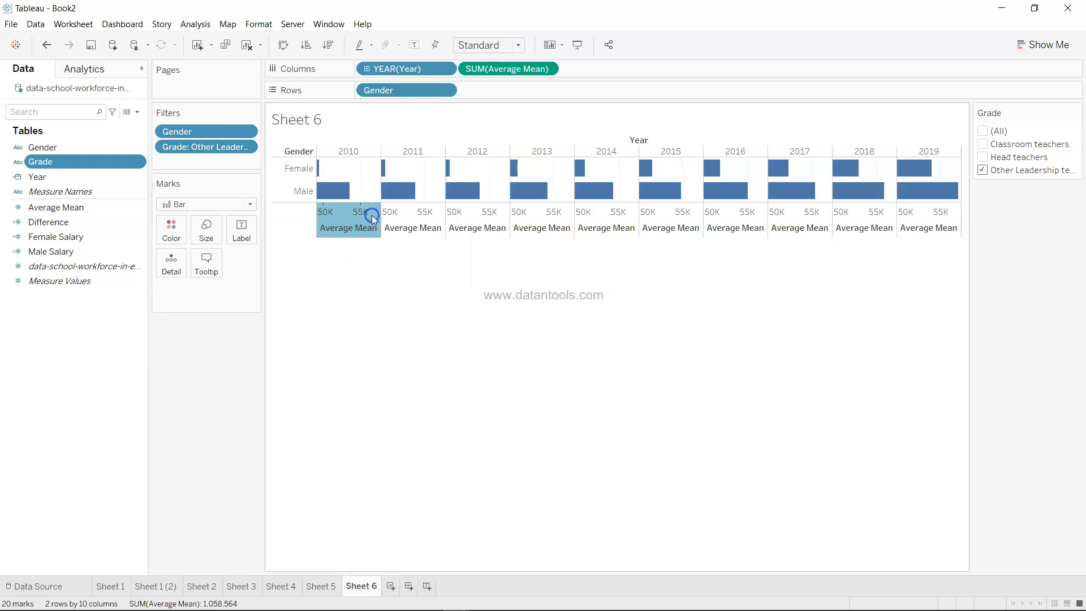
click(620, 158)
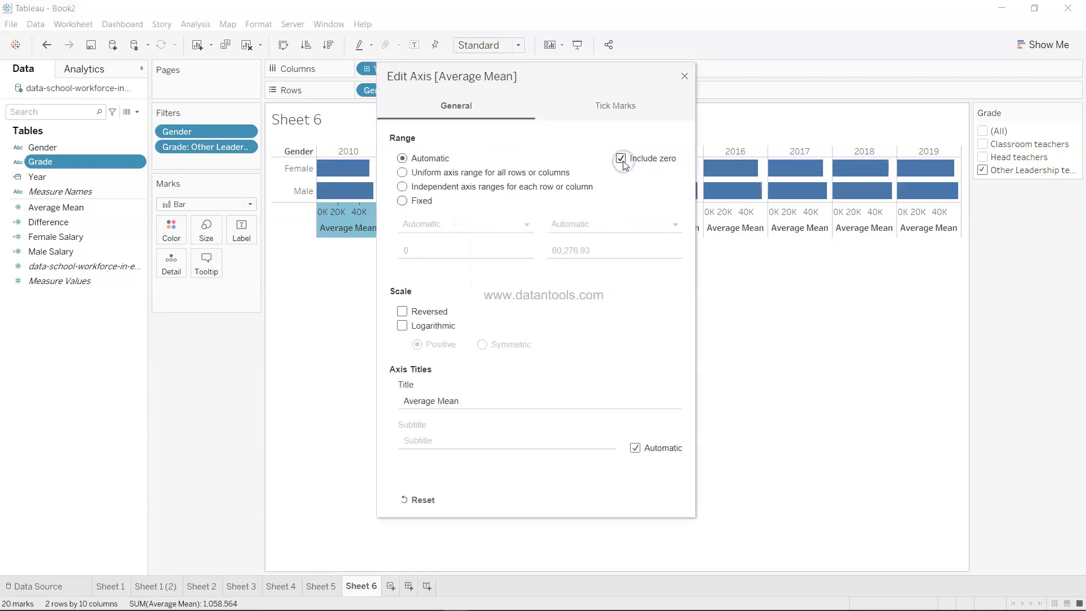
click(685, 78)
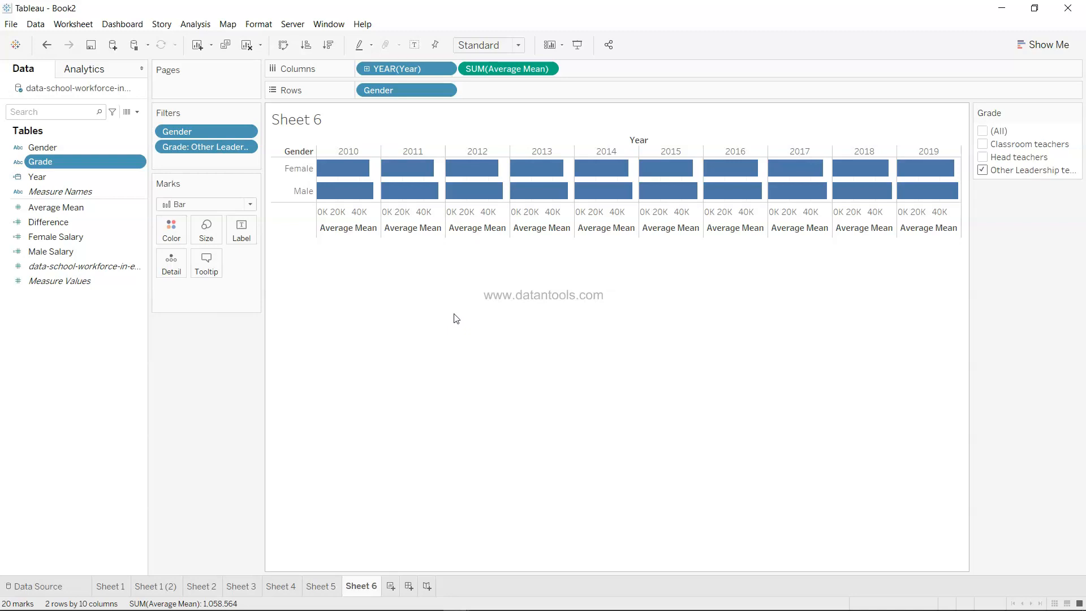
Create a dashboard with a vertical container and add a text object reading "England School Workforce Salary Comparison 2010 - 2019"
click(408, 587)
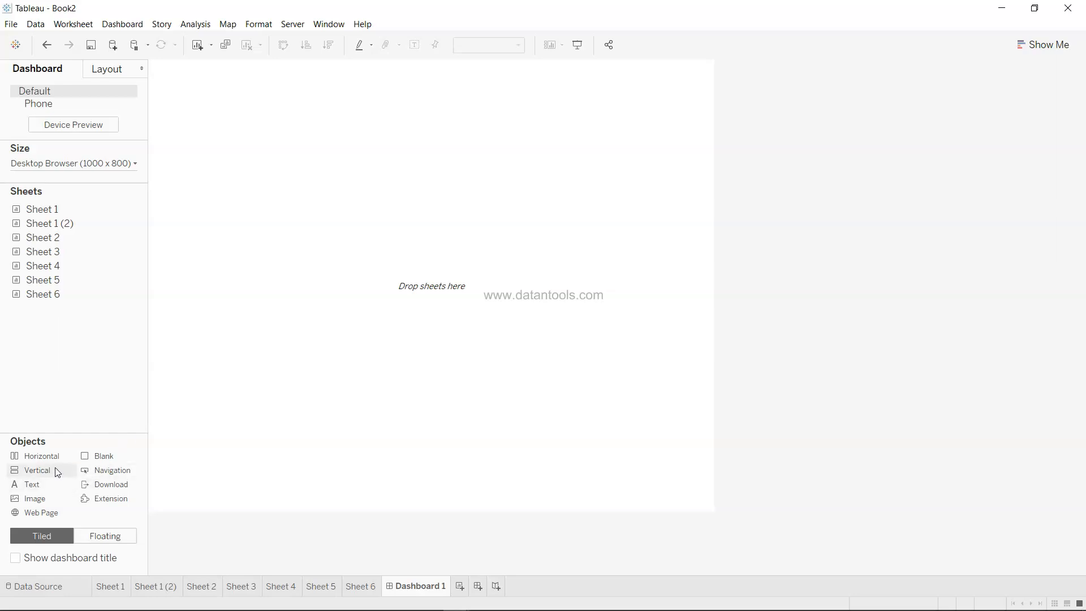
drag(65, 460, 394, 233)
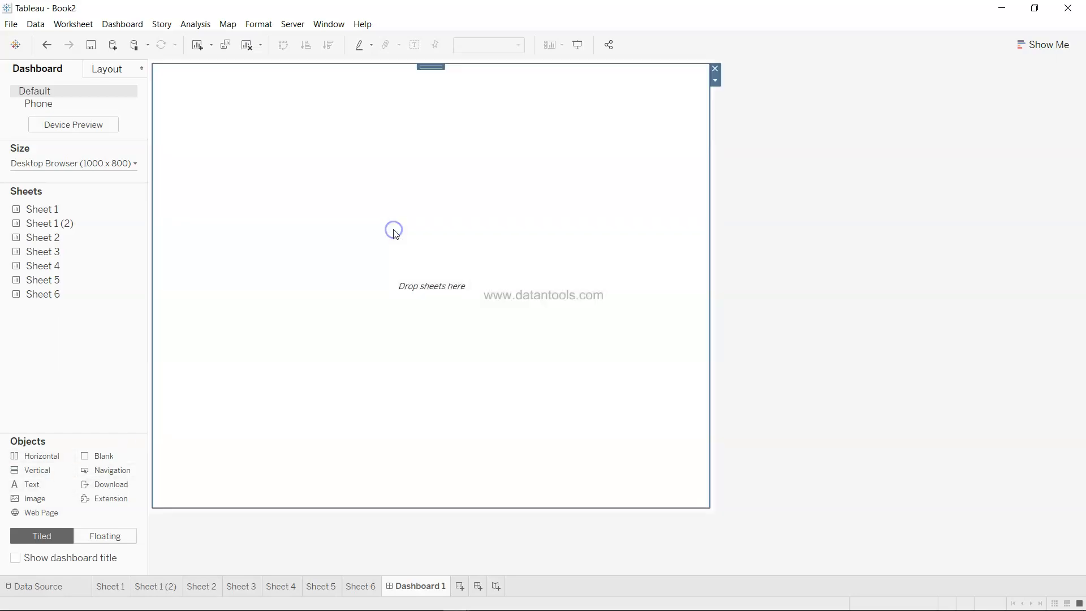
click(51, 487)
drag(50, 487, 375, 93)
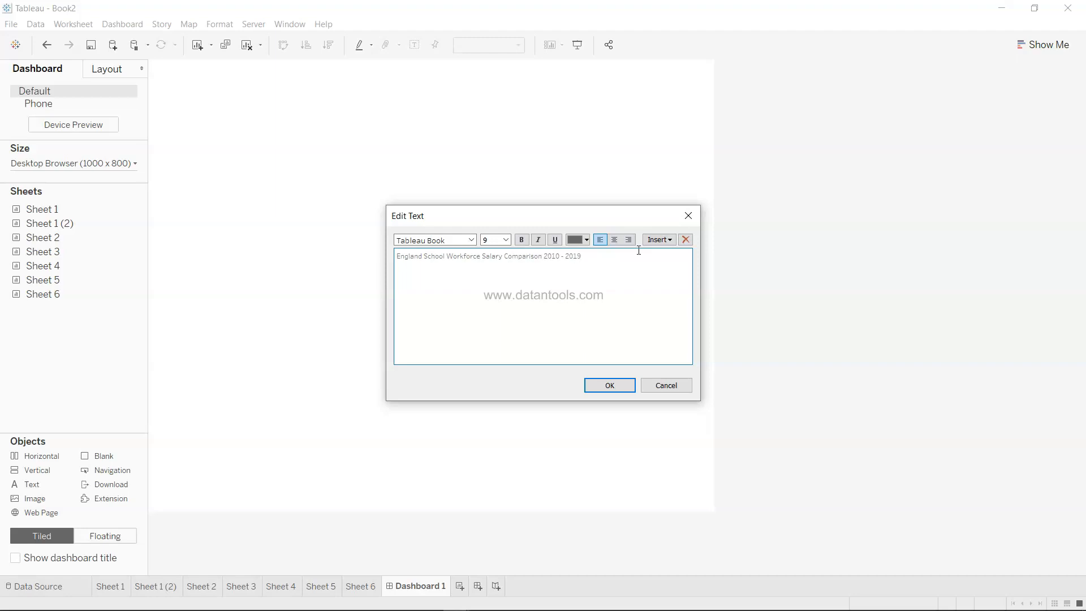
Format the dashboard heading text in Tableau Bold, size 20, with a darker gray color, and apply it
key(ctrl+a)
click(471, 240)
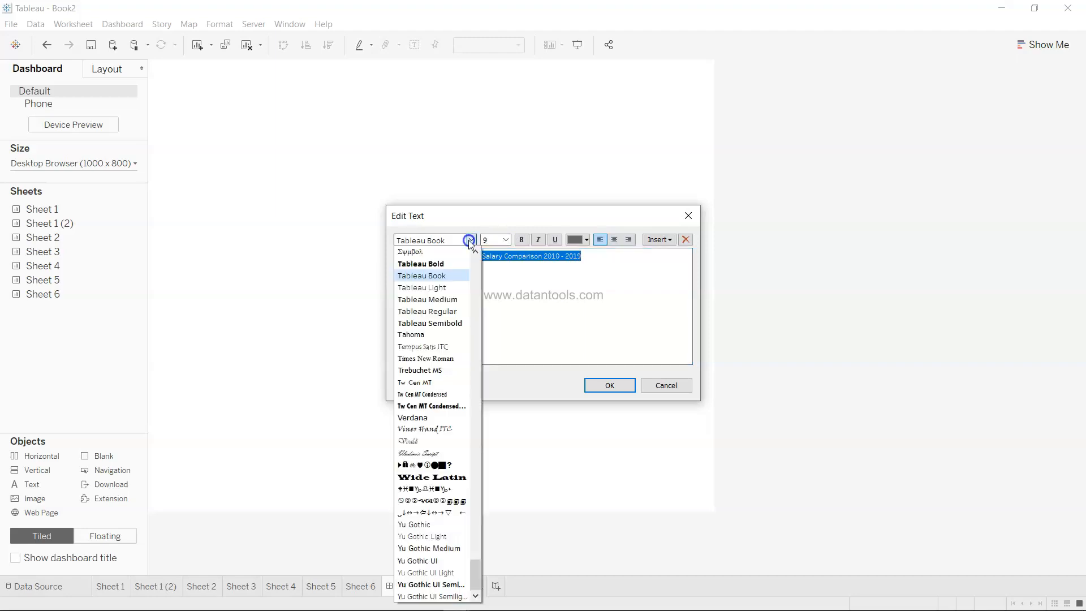
click(443, 264)
click(505, 240)
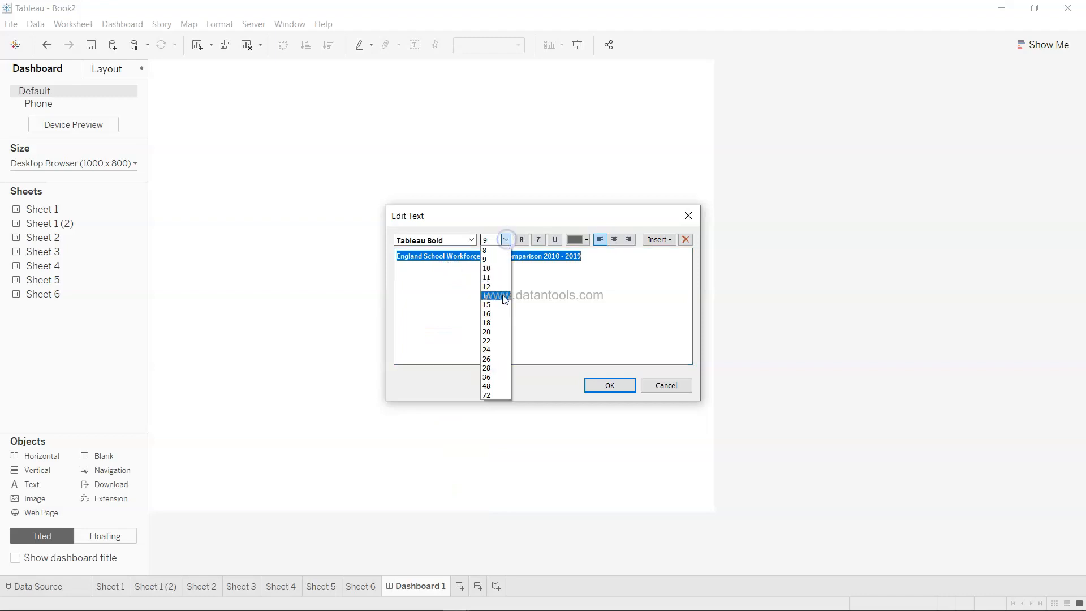
click(504, 322)
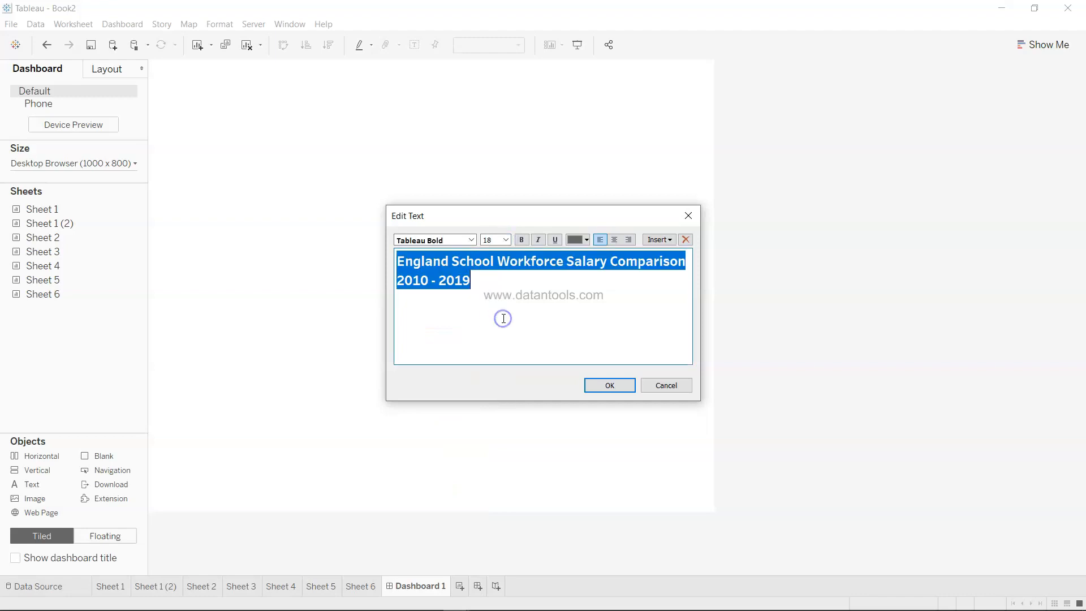
click(505, 240)
click(509, 331)
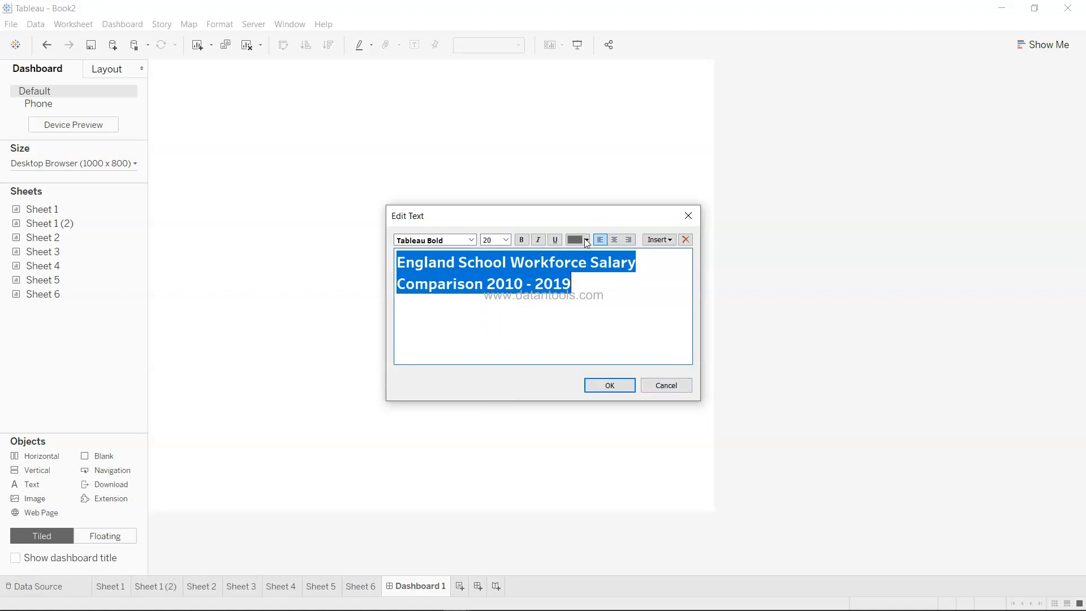
click(586, 242)
click(580, 283)
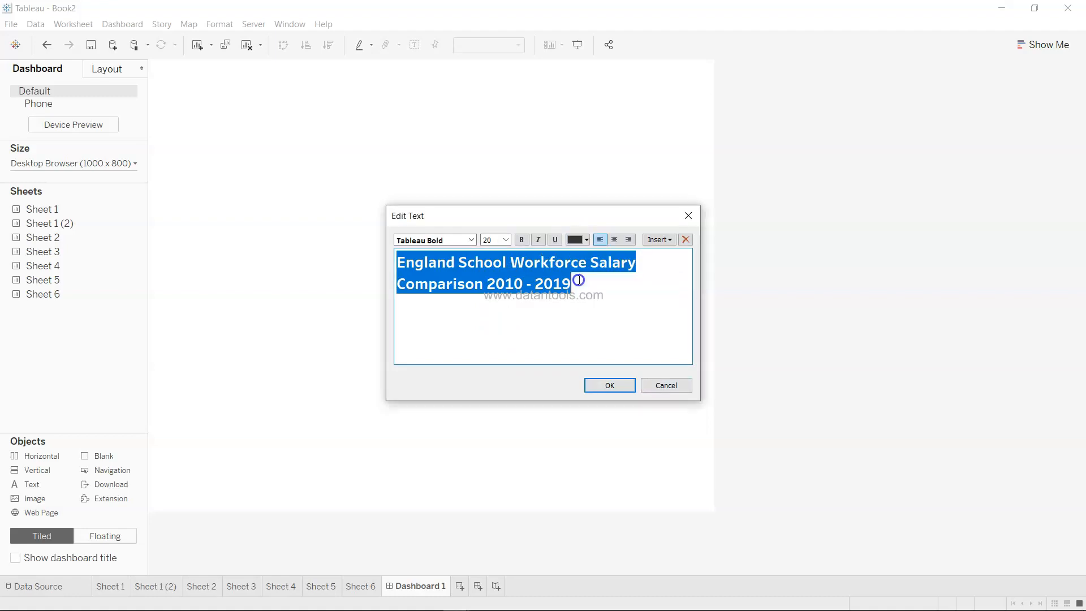
click(620, 387)
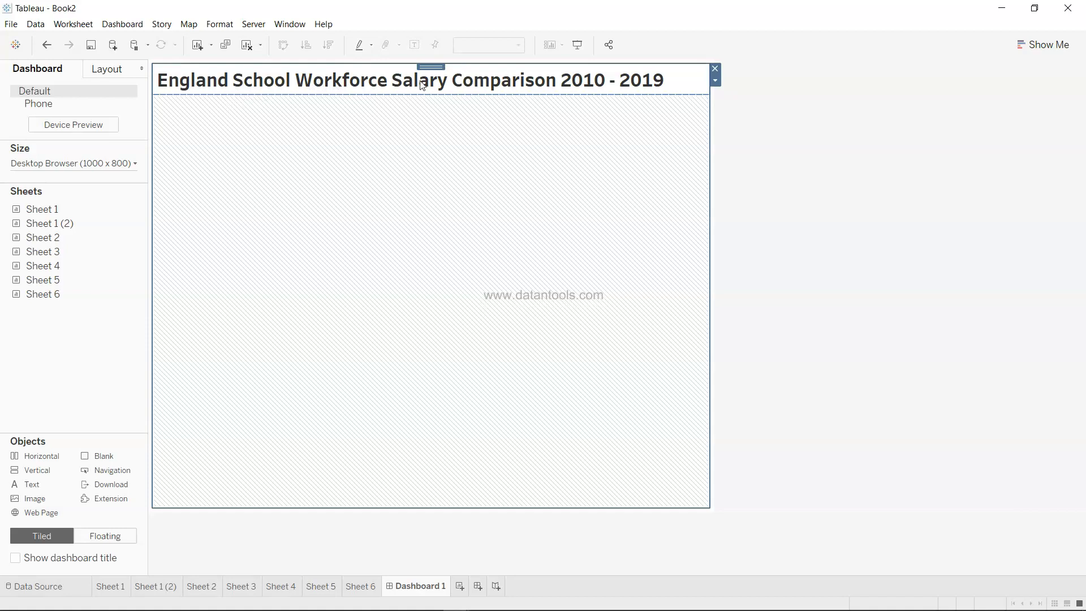
click(824, 197)
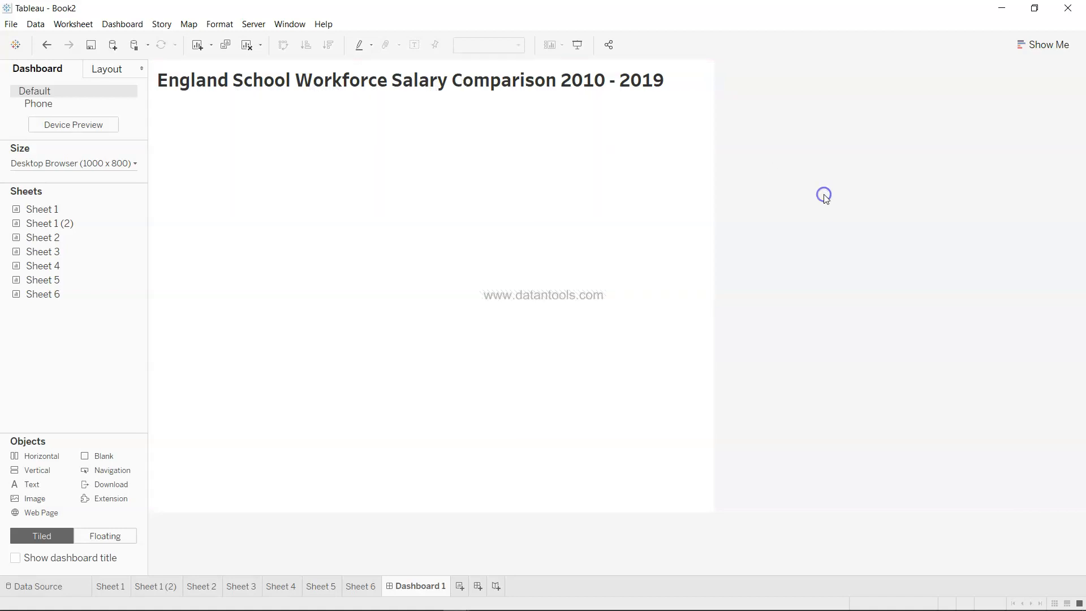
Preview the available sheets and add the Sheet 4 dumbbell chart to the dashboard below the heading
mouse_move(108, 214)
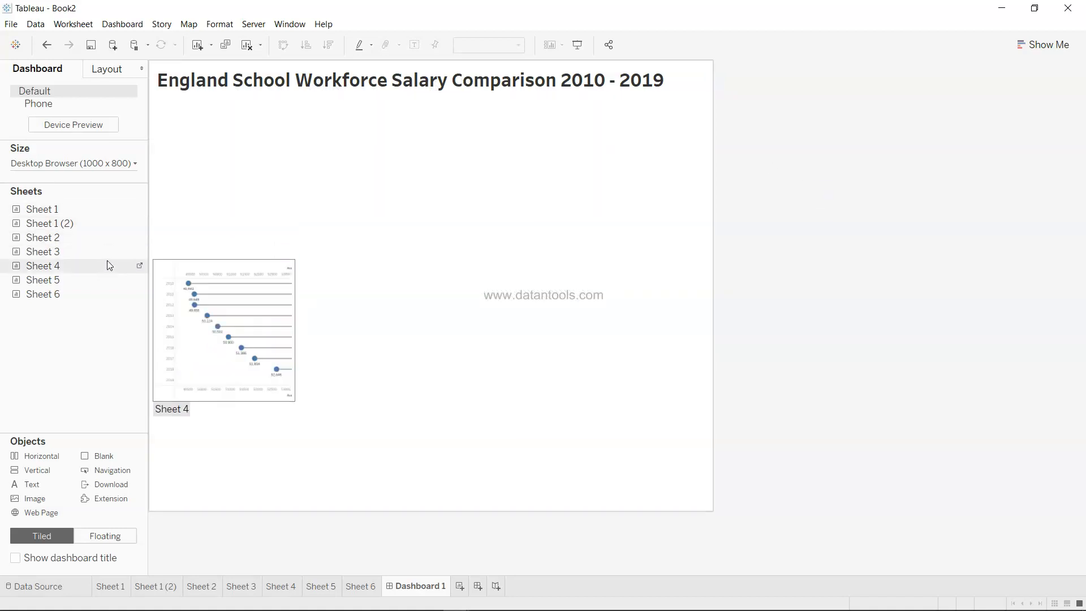
mouse_move(108, 283)
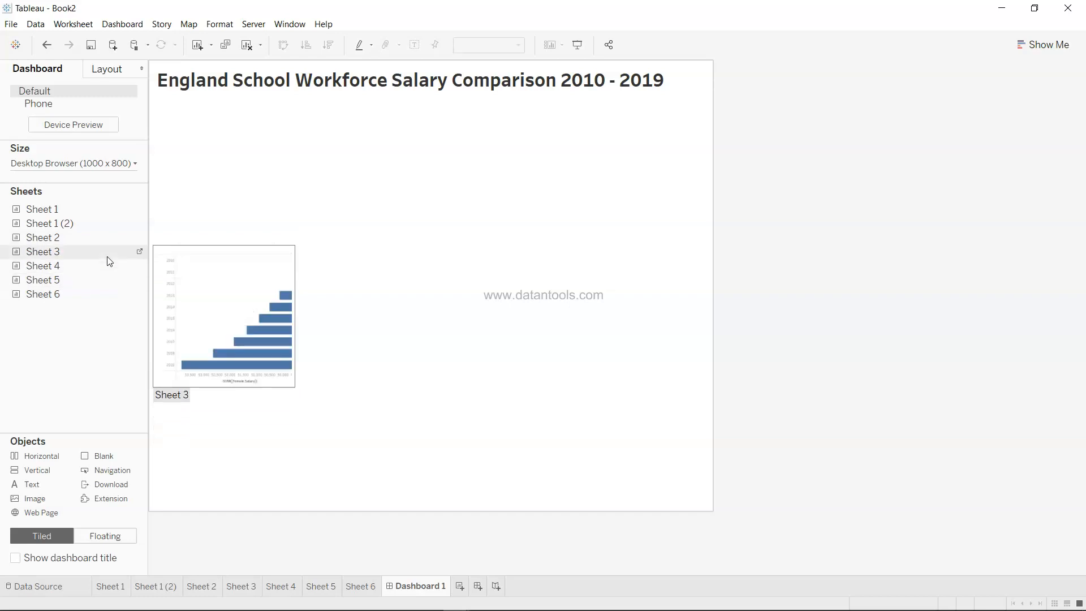
mouse_move(108, 237)
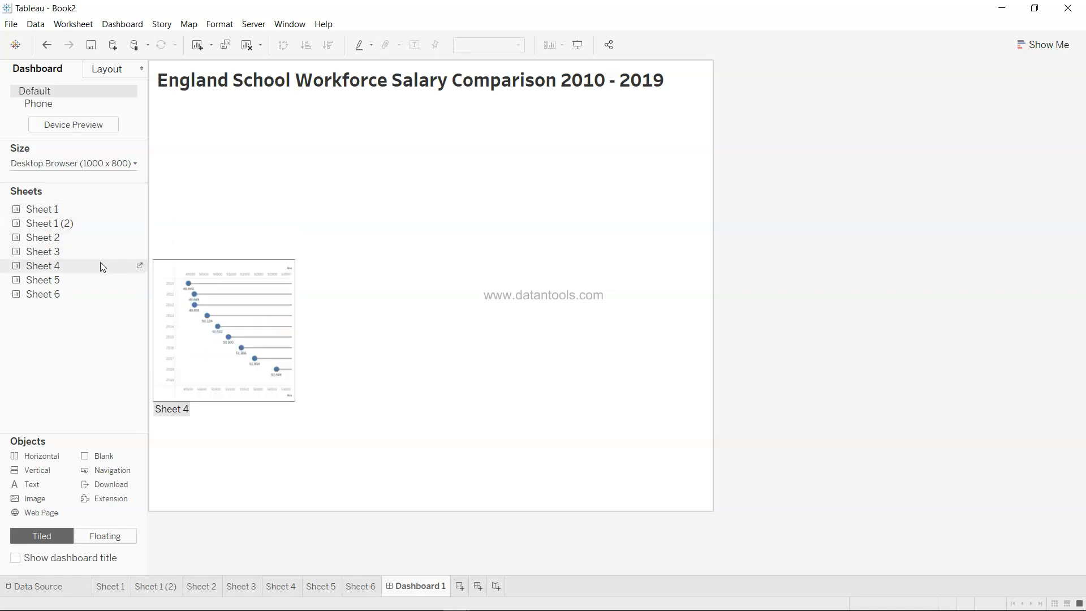
drag(99, 267, 335, 227)
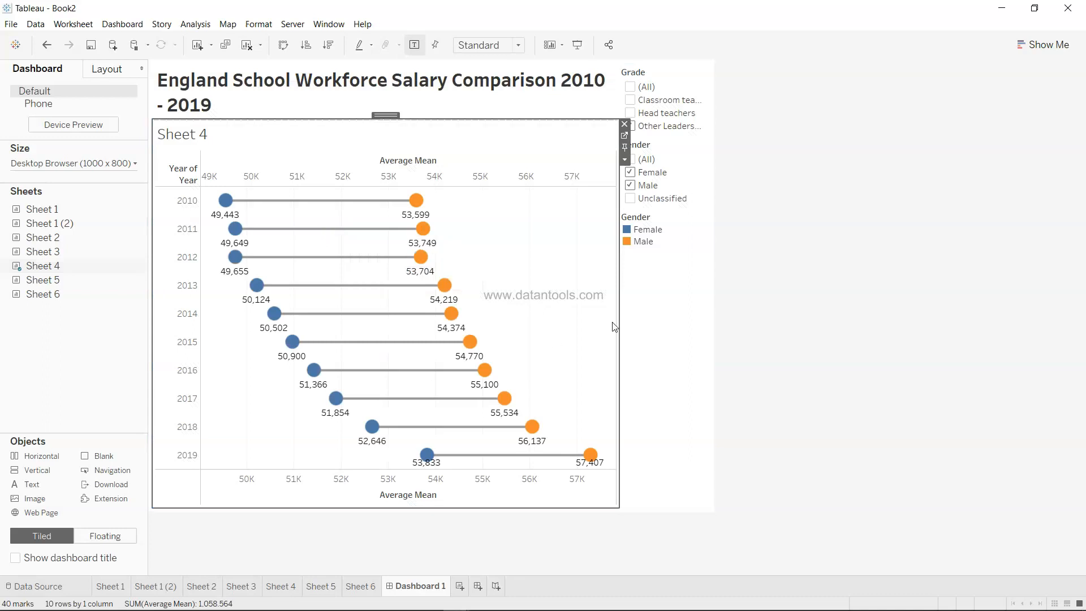
Make the Gender color legend floating and place it over the empty upper area of the dumbbell chart
click(690, 244)
click(718, 239)
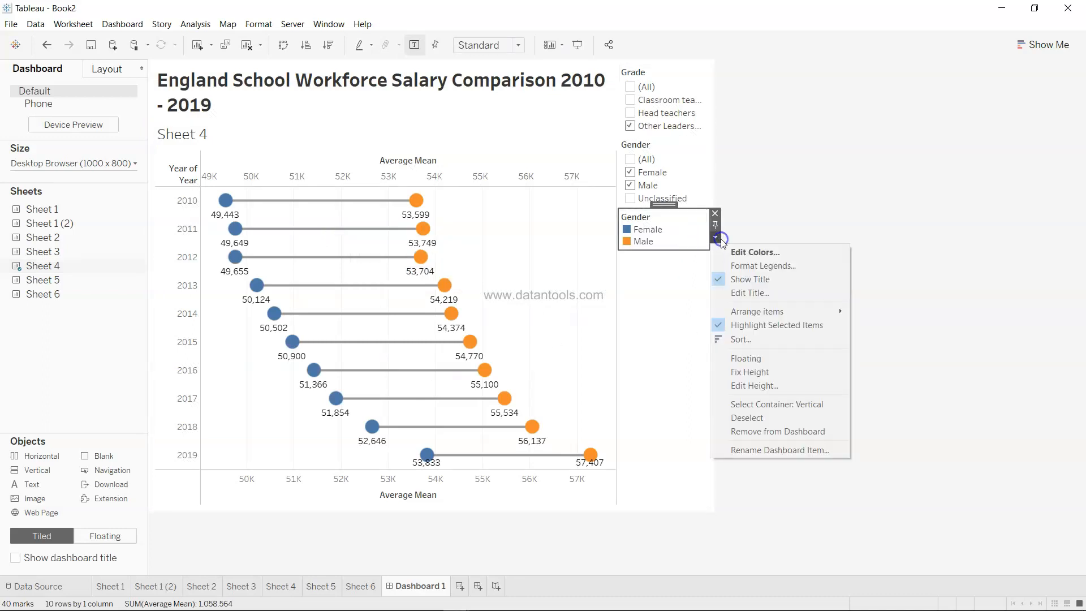
click(756, 373)
drag(646, 220, 532, 202)
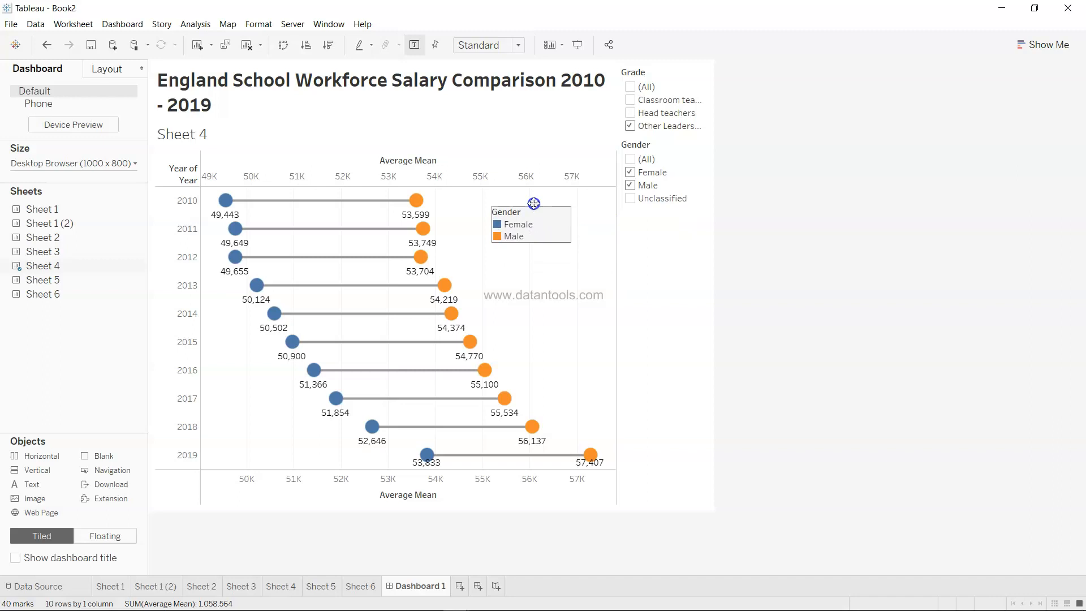
click(868, 274)
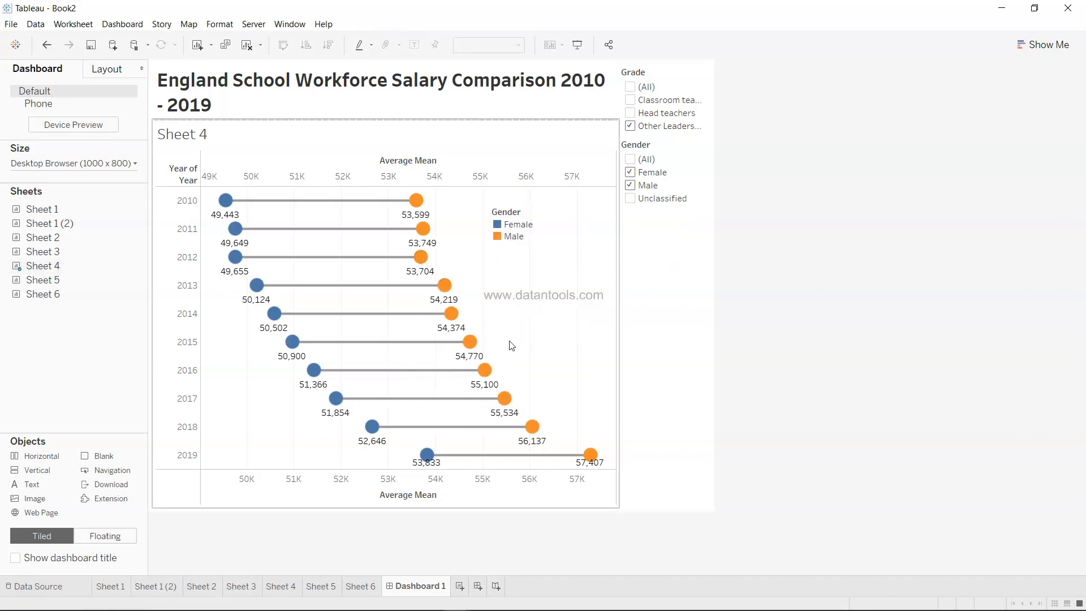
click(467, 177)
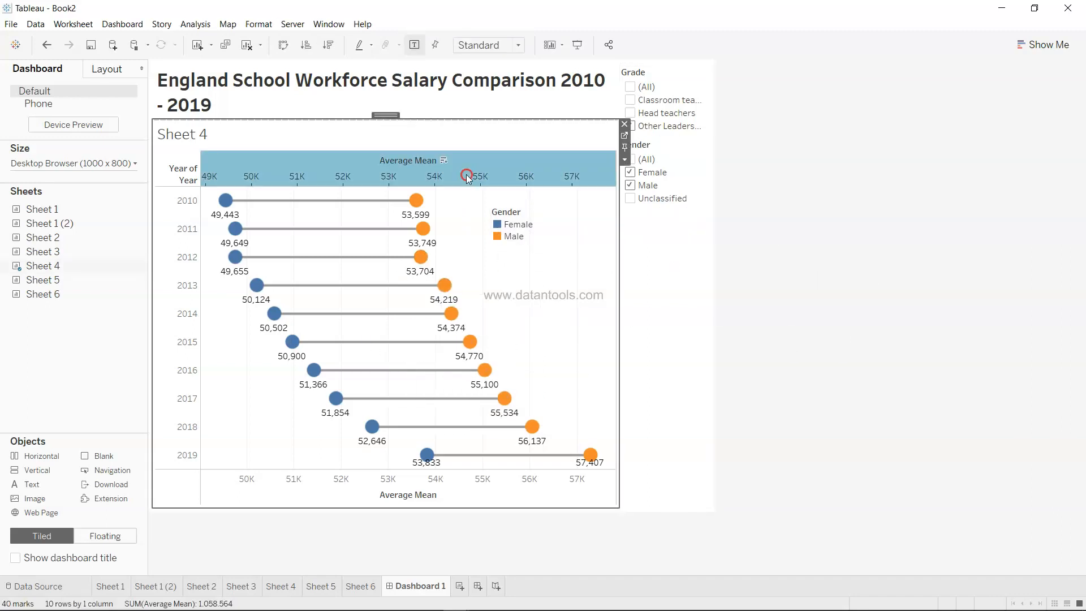
right_click(467, 177)
click(502, 233)
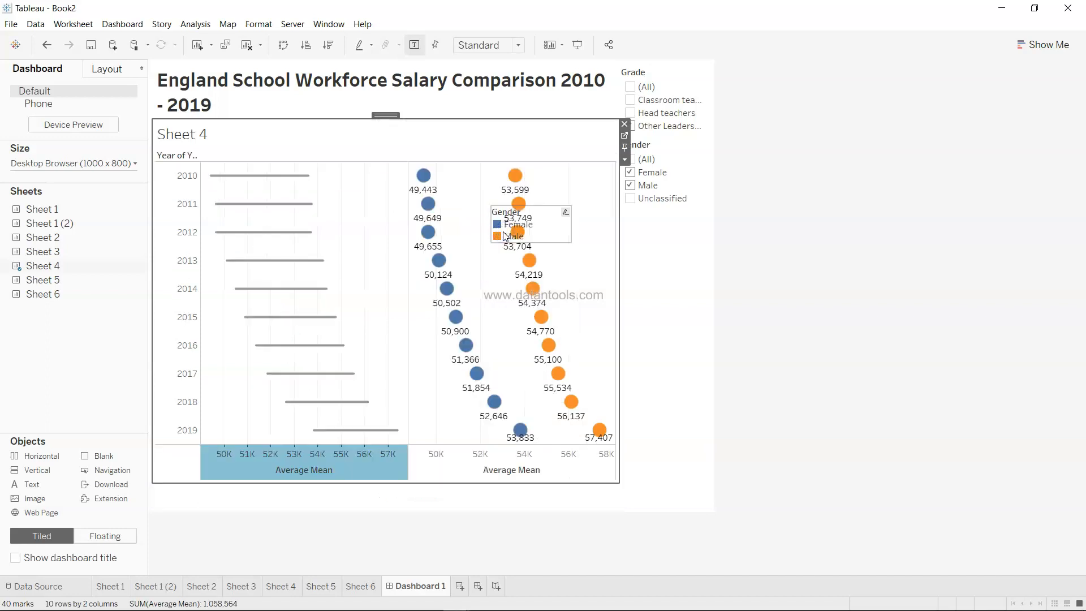
key(ctrl+z)
Hide the header of the upper Average Mean axis on the dumbbell chart
right_click(438, 174)
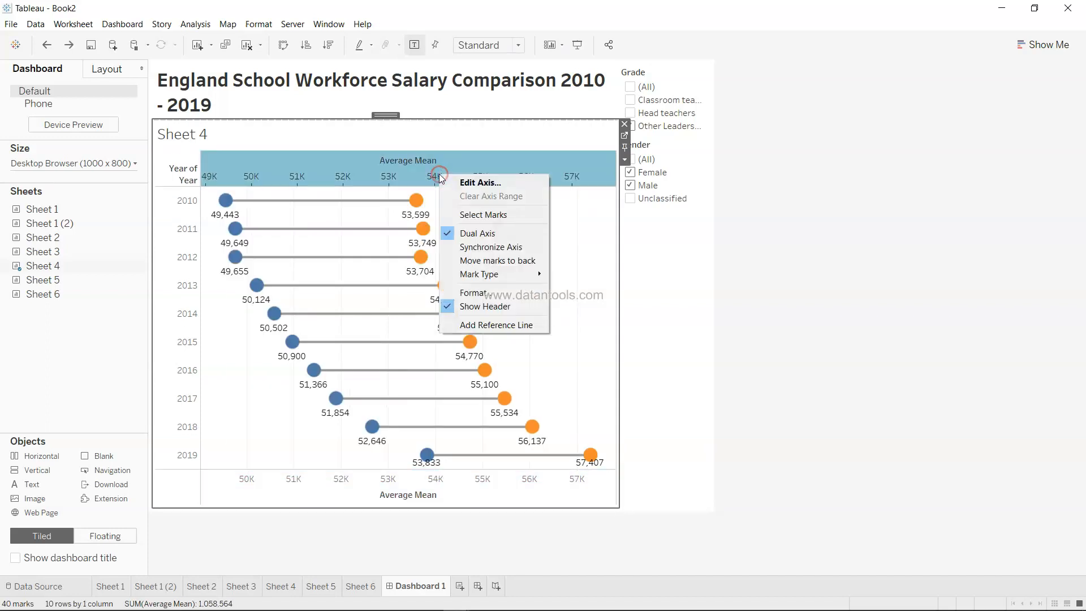
click(485, 306)
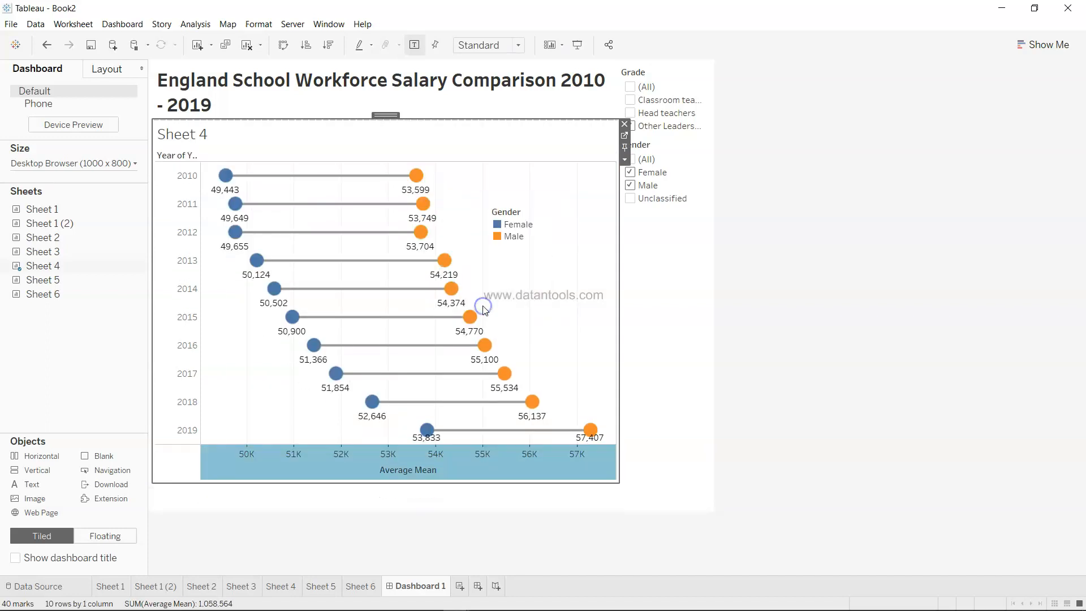
Change the dumbbell chart's title to "Distance between Male and Female Salary 2010-2019" and apply it
right_click(201, 135)
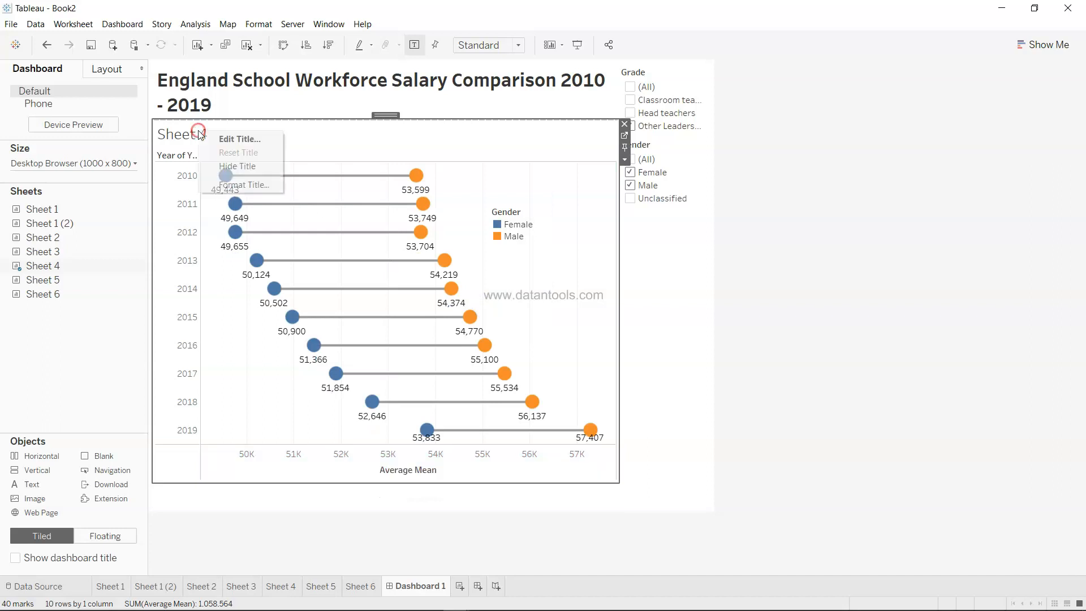
click(229, 140)
key(ctrl+a)
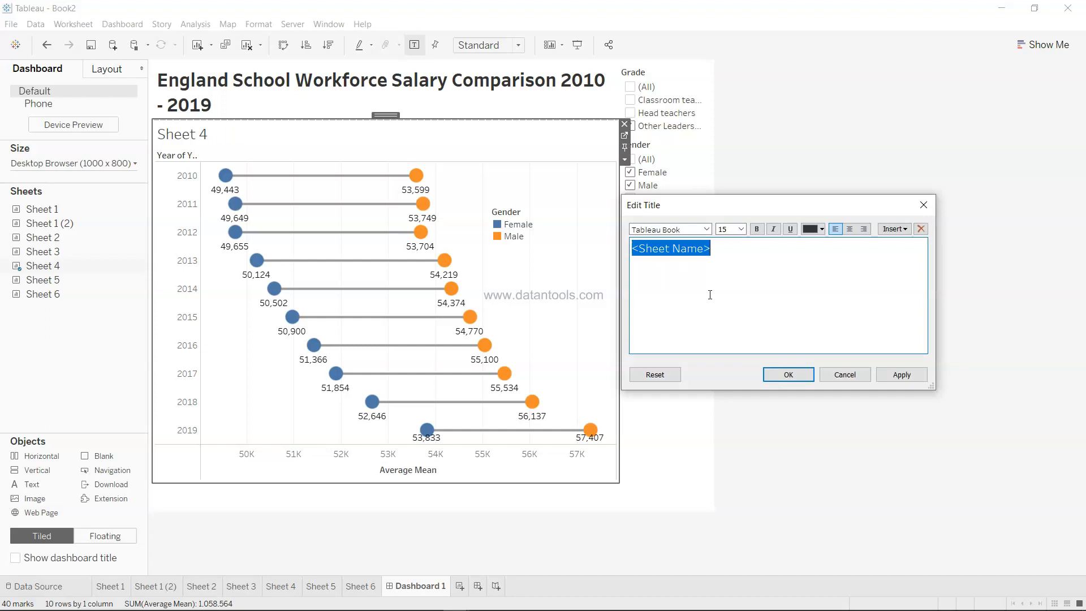
text(Distance b)
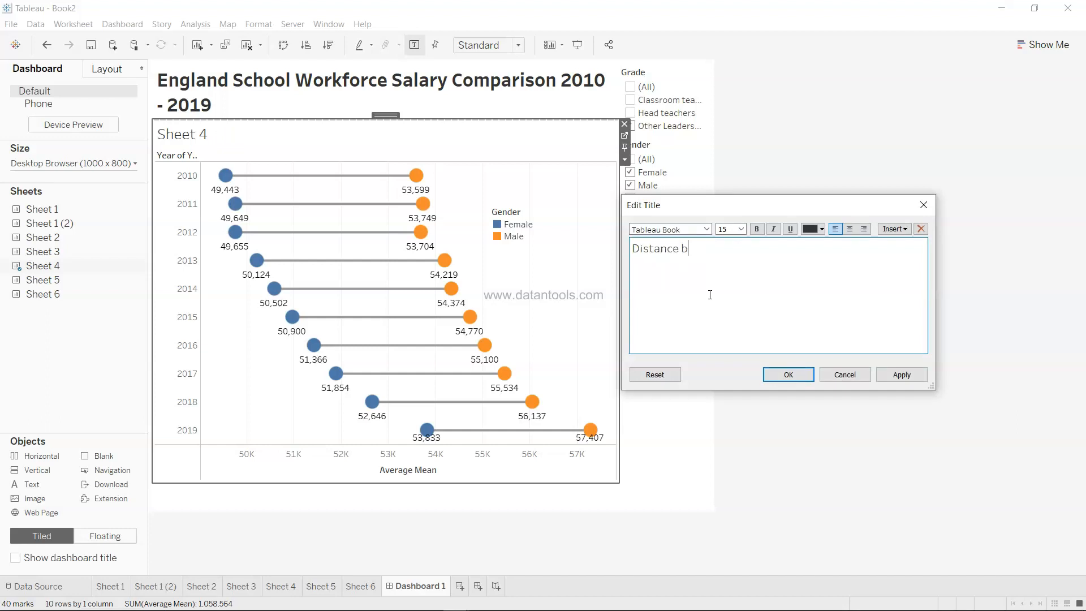
text(etween Male and Female Sarlary 2010-2019)
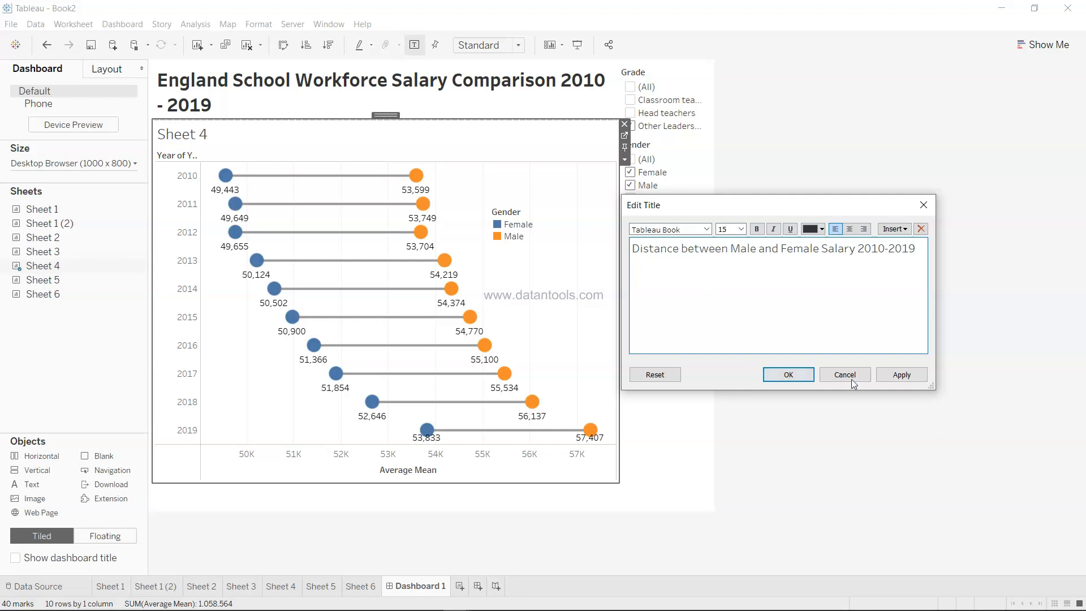
click(903, 375)
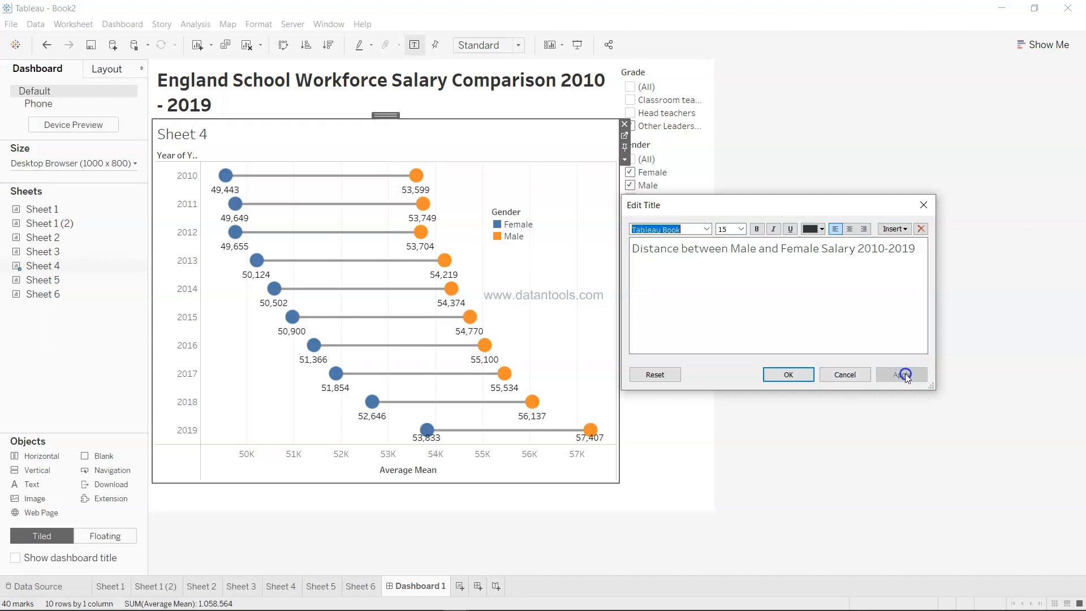
click(798, 375)
Remove the Gender filter from beneath the Grade filter on the dashboard
click(770, 267)
click(678, 148)
click(715, 142)
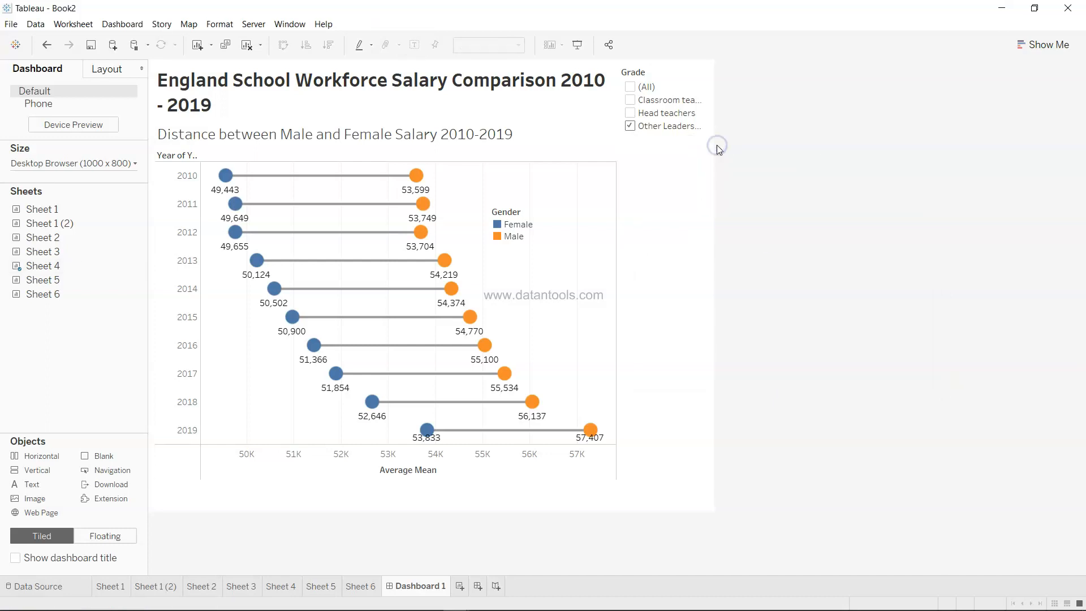
Switch the Grade filter to Head teachers only, and after that to Classroom teachers only
click(630, 115)
click(631, 127)
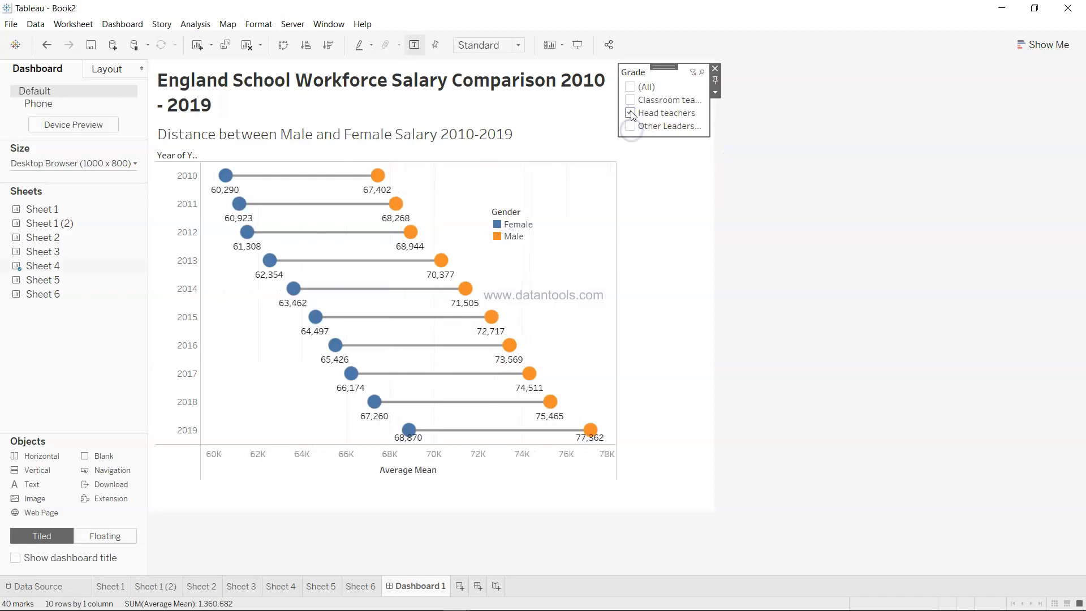
click(630, 99)
click(629, 113)
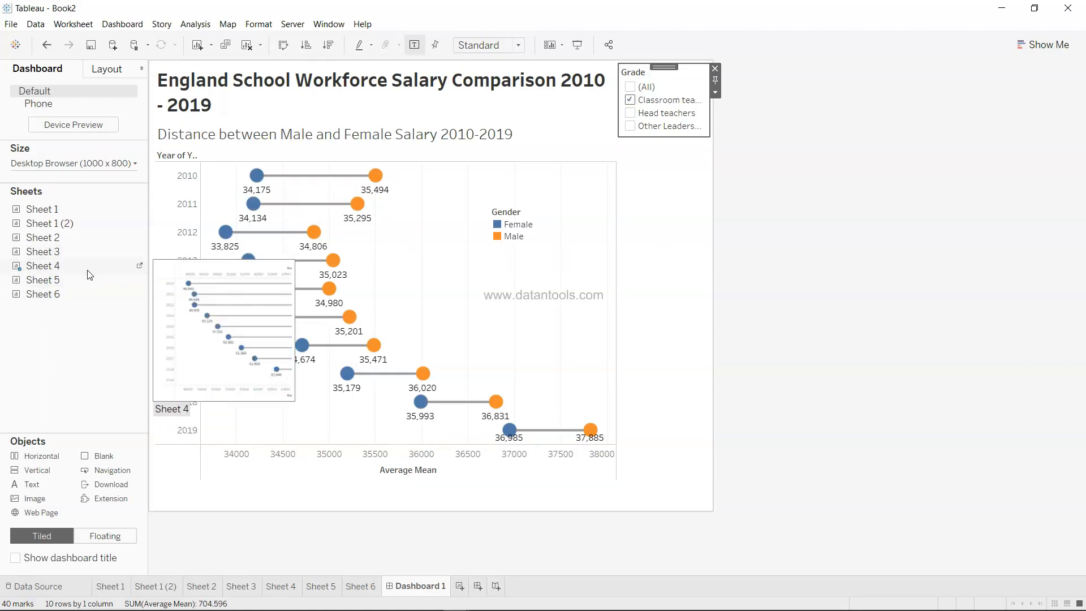
Try adding Sheet 5 beside the dumbbell chart, undo it, and place Sheet 5 beneath the chart instead
drag(89, 279, 619, 310)
key(ctrl+z)
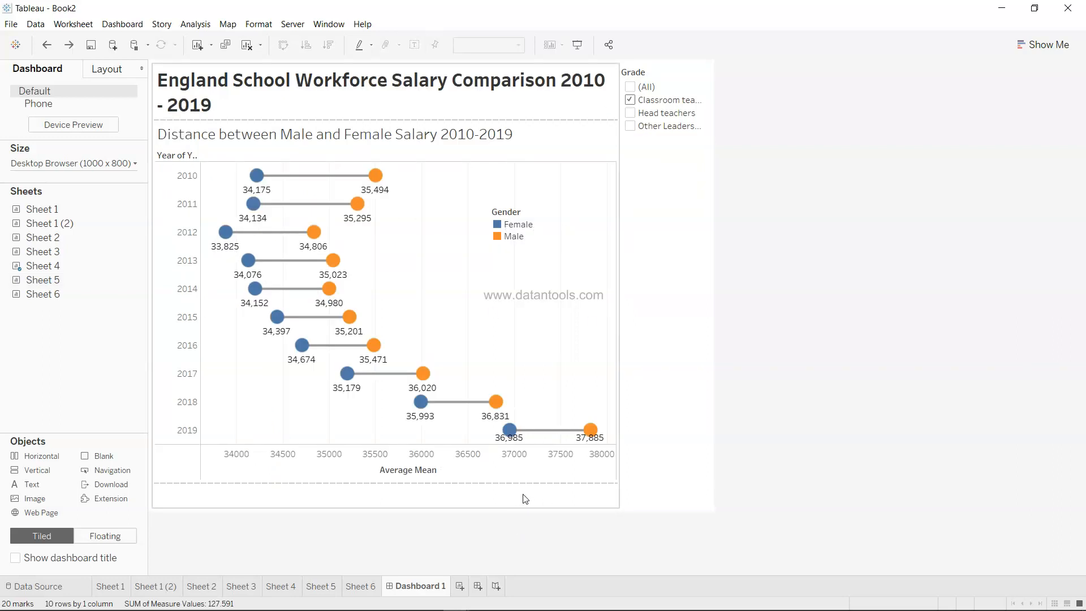
mouse_move(77, 282)
drag(77, 284, 283, 489)
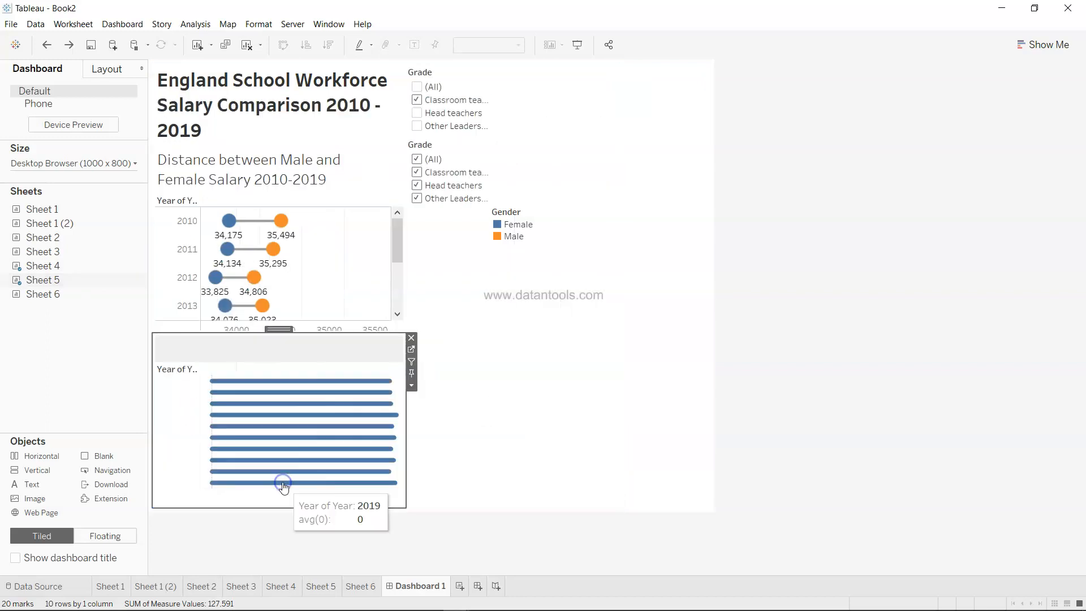
Remove the duplicate Grade filter that came with Sheet 5 and try to remove the surrounding layout container
click(447, 269)
click(473, 146)
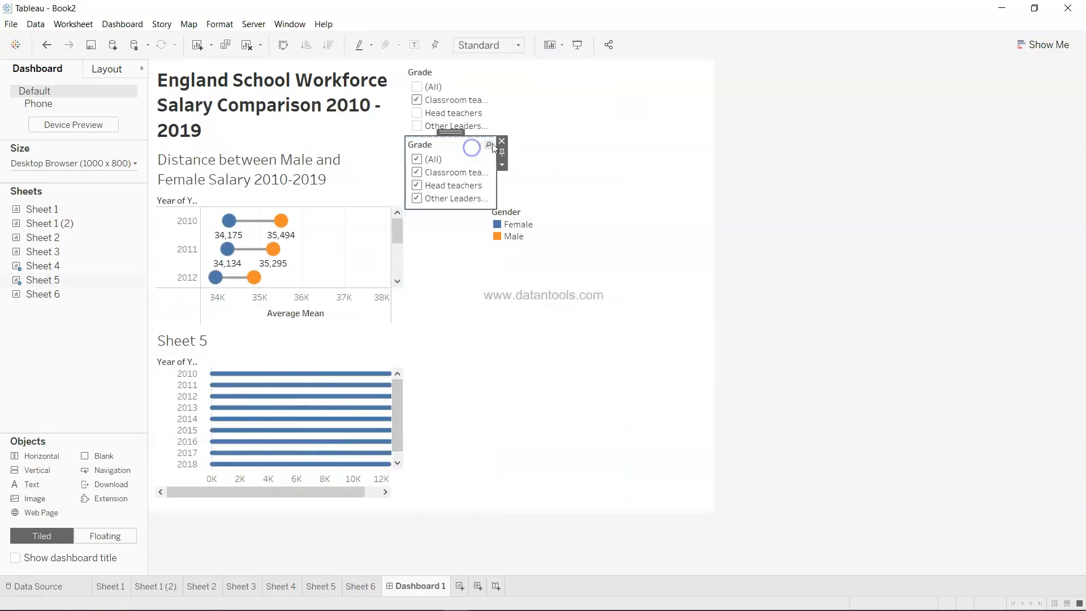
click(503, 139)
click(570, 250)
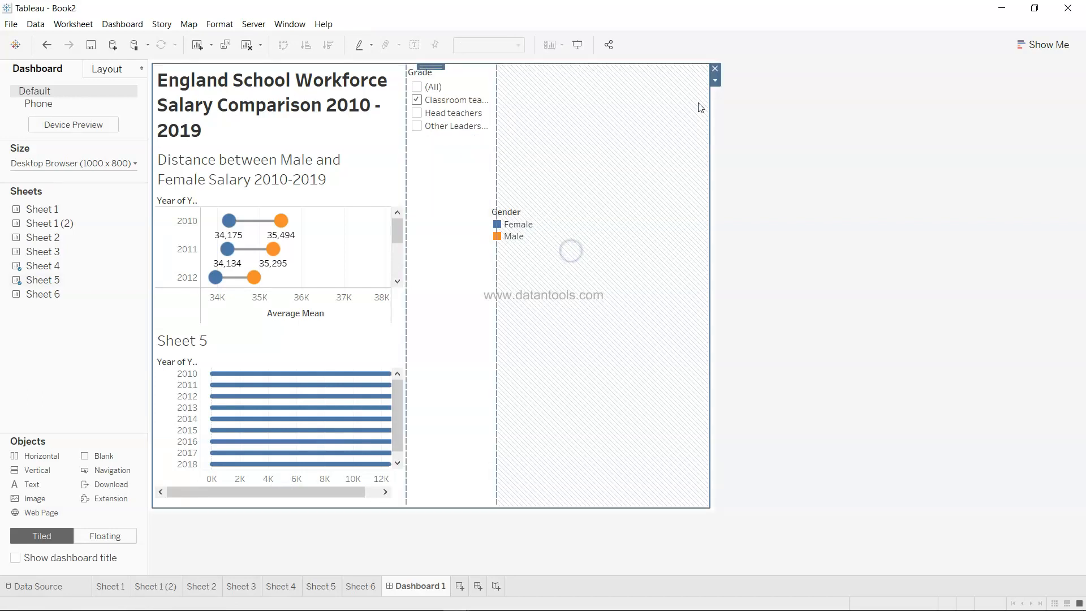
click(715, 68)
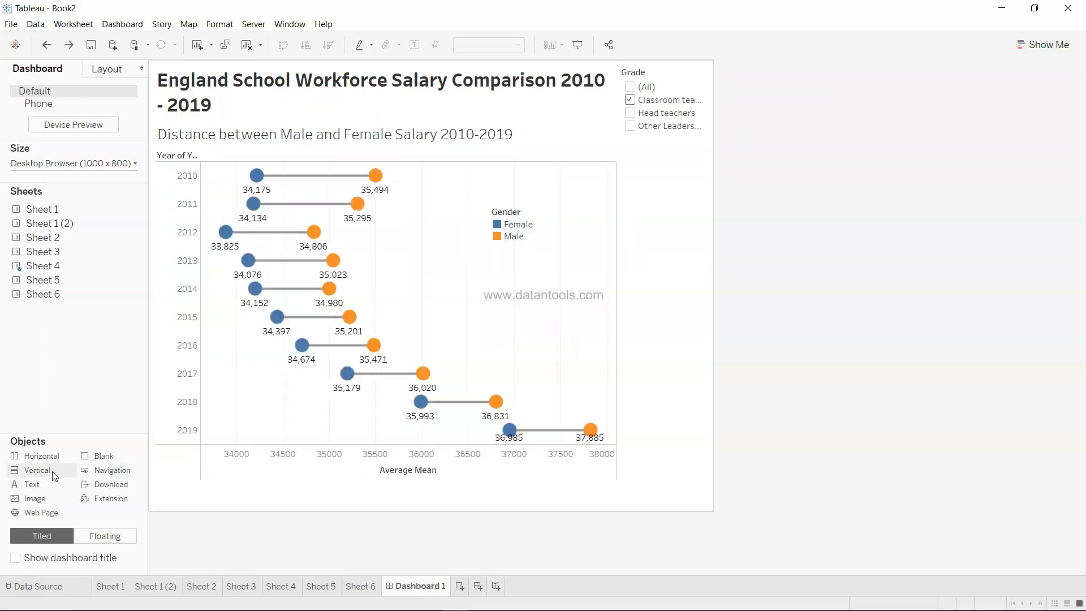
Try a vertical container between the dumbbell chart and the Grade filter, narrow it, and remove it again
drag(53, 471, 618, 299)
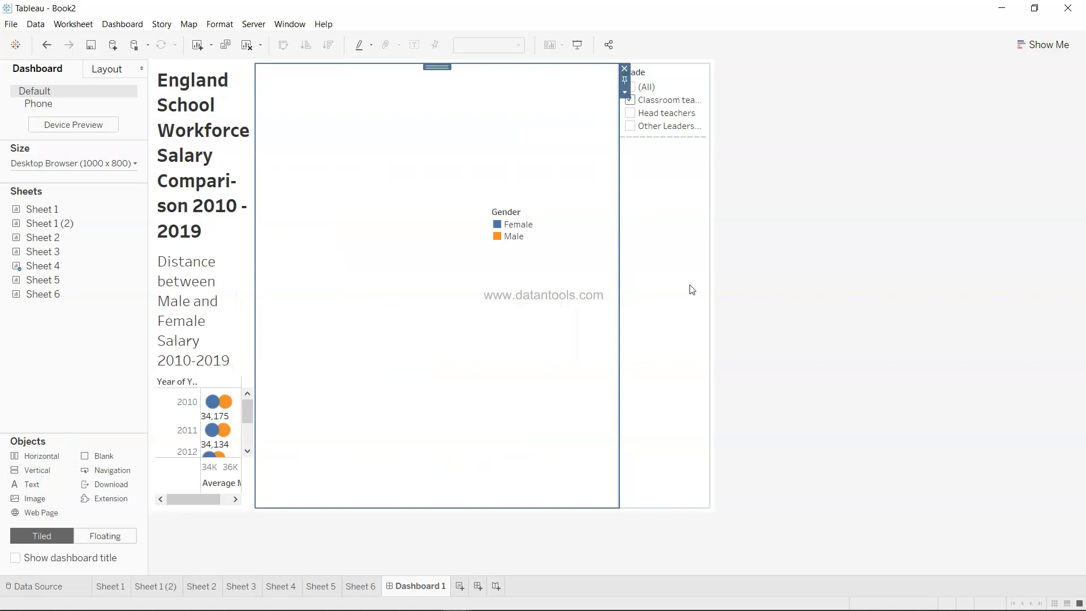
drag(253, 328, 524, 329)
click(578, 325)
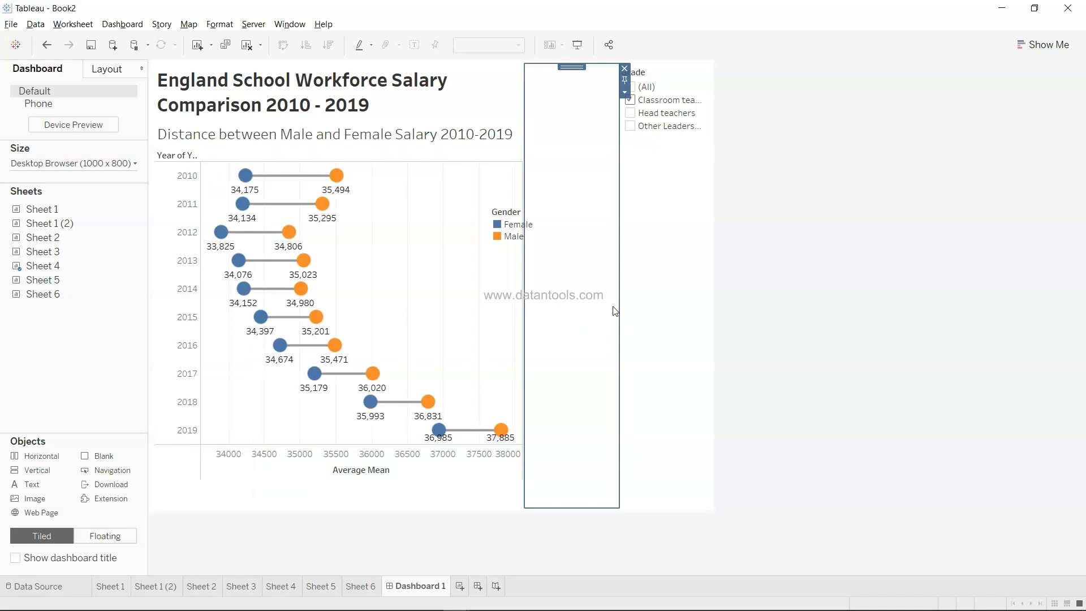
click(624, 68)
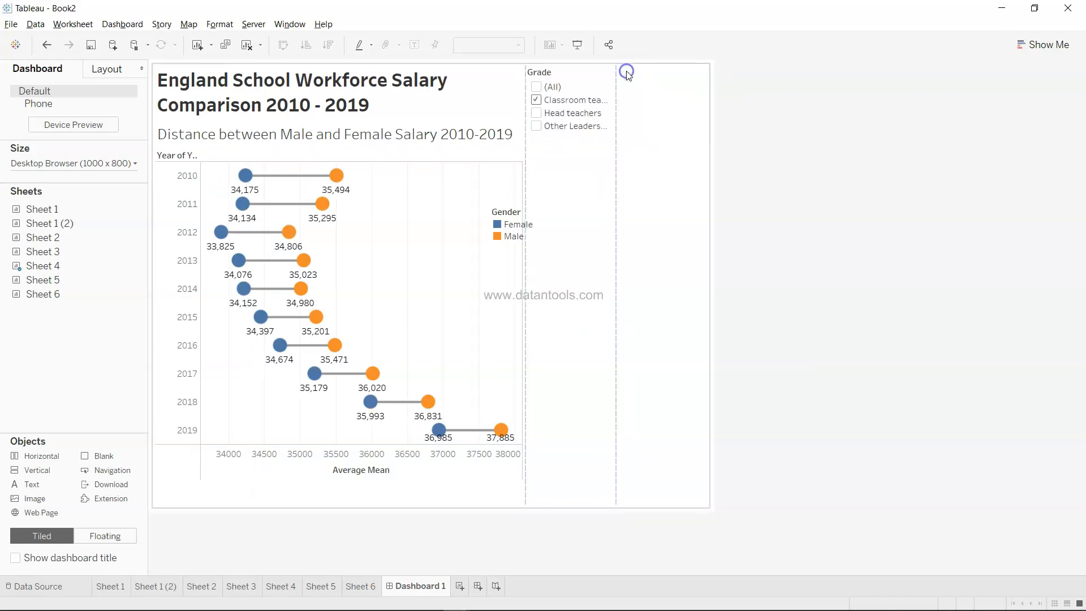
Delete the layout container holding the Grade filter and remove the dumbbell chart from the dashboard
click(596, 158)
click(621, 68)
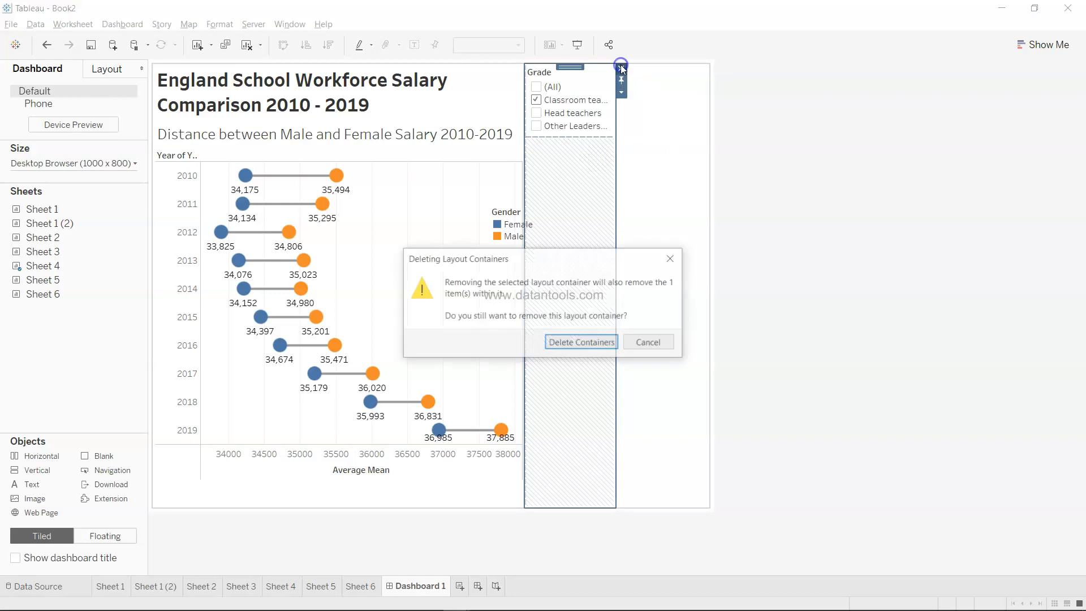
click(611, 344)
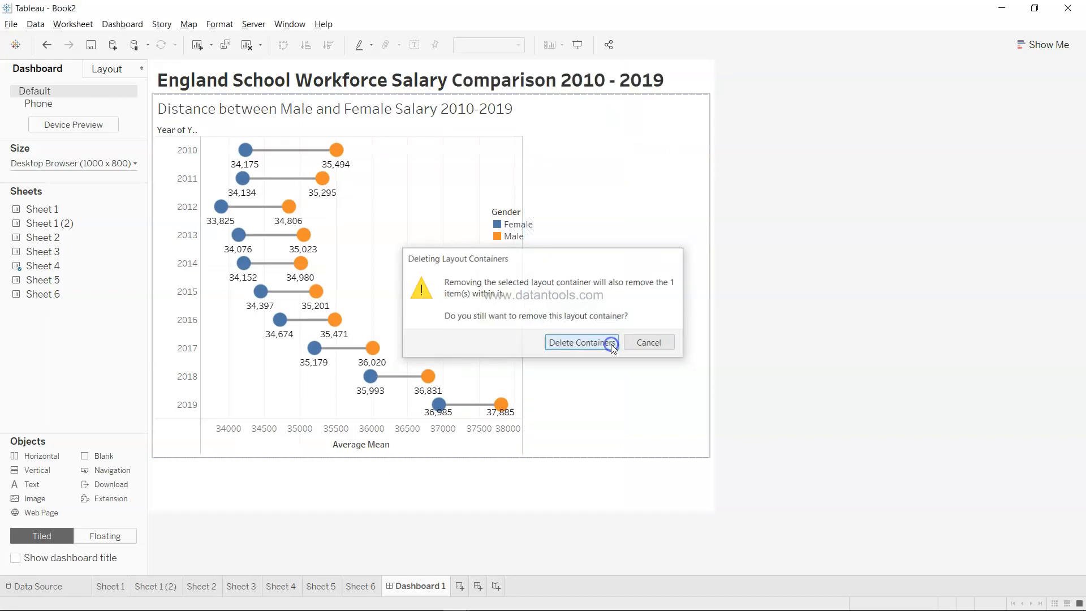
click(663, 131)
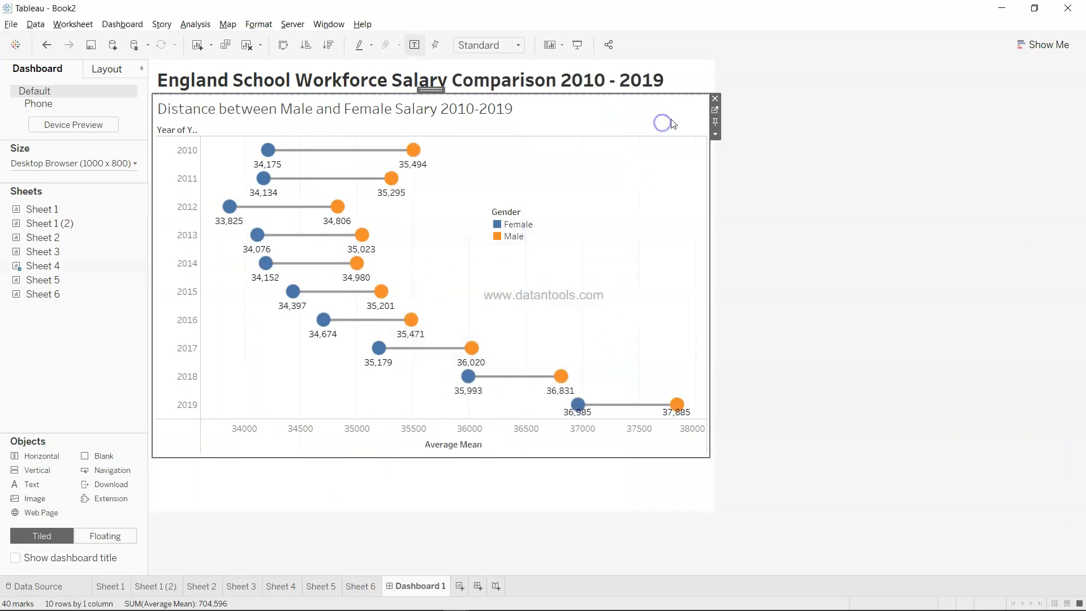
click(715, 99)
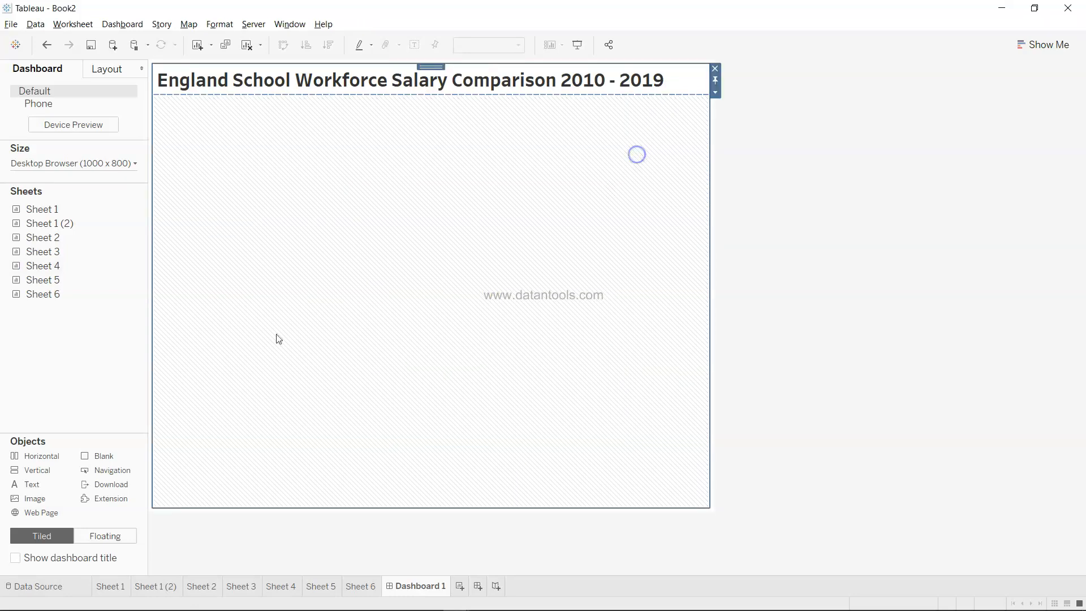
Add a layout container below the dashboard heading and place the Sheet 4 dumbbell chart there
drag(55, 462, 282, 310)
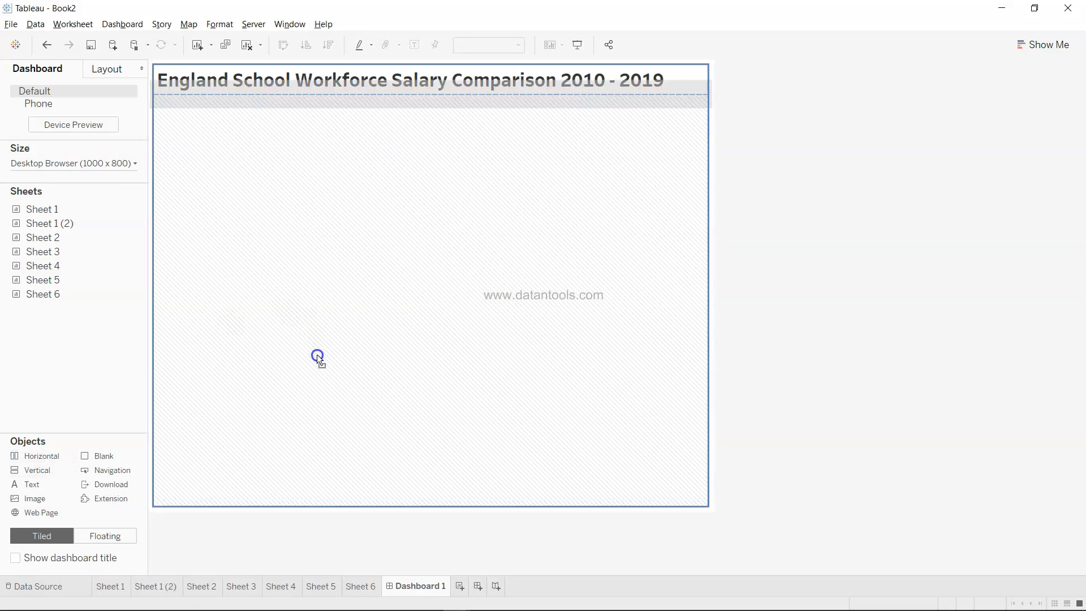
drag(298, 452, 298, 451)
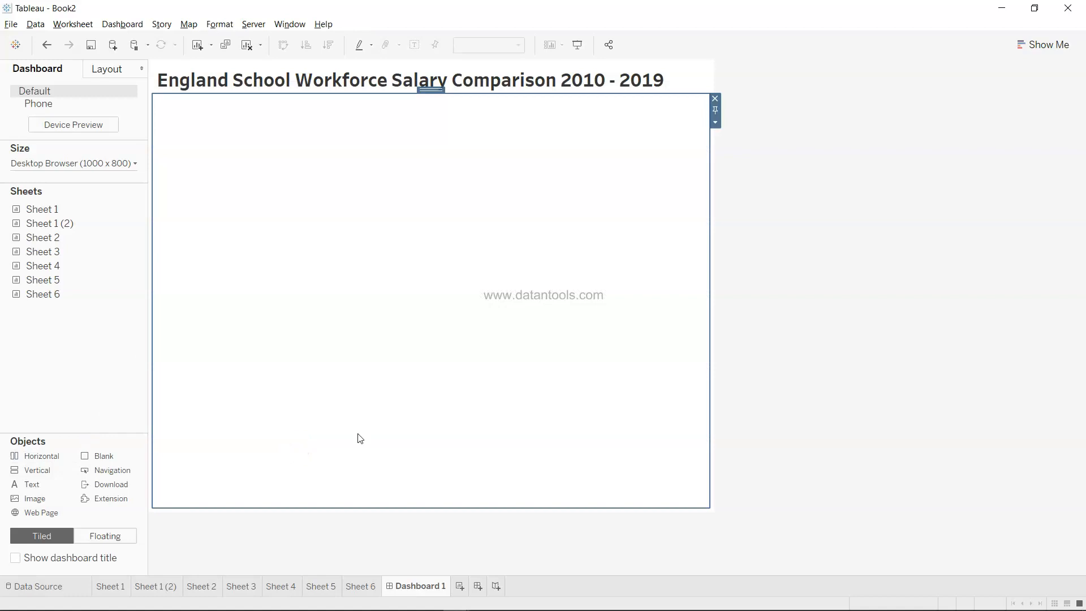
mouse_move(78, 257)
drag(77, 267, 235, 286)
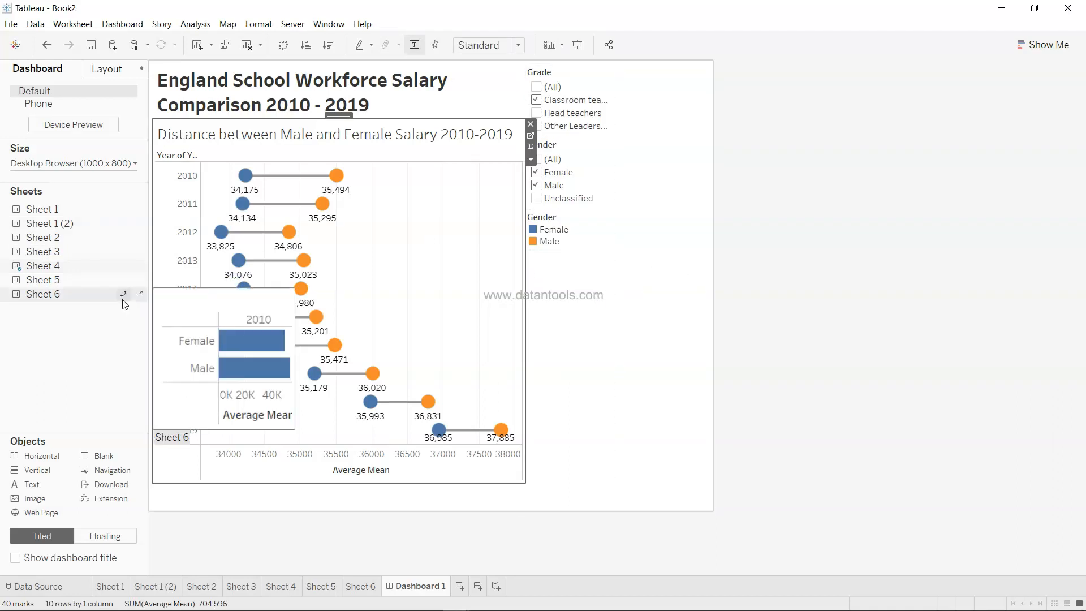
Remove the Gender filter that was added with the dumbbell chart, keeping the Grade filter and Gender legend
click(633, 301)
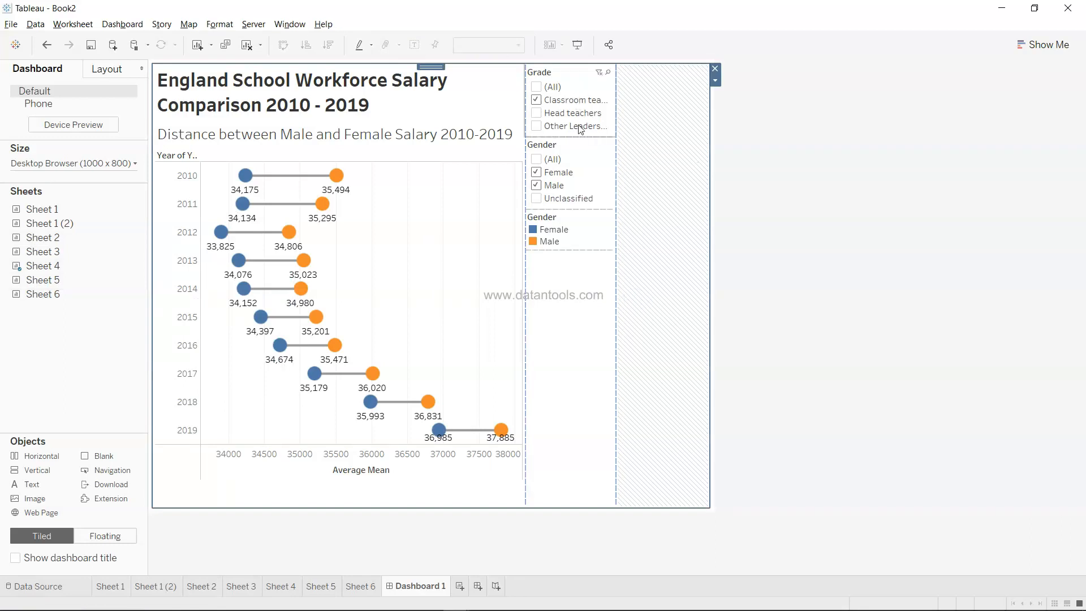
click(601, 170)
click(622, 141)
Make the Gender color legend floating and place it over the empty upper area beside the dumbbells
click(584, 167)
click(623, 170)
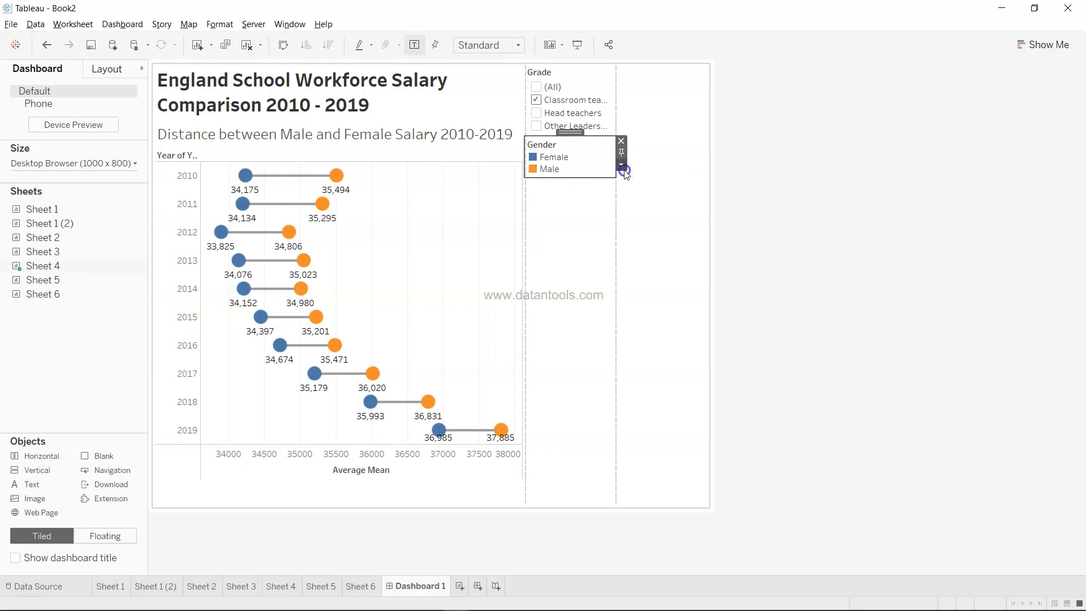
click(677, 284)
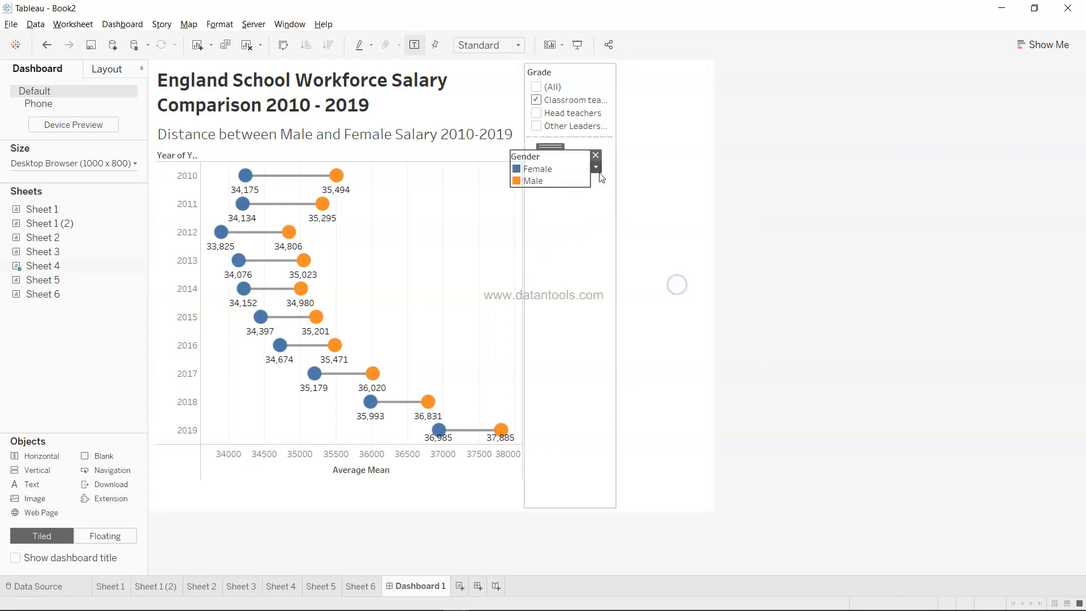
drag(550, 145, 434, 218)
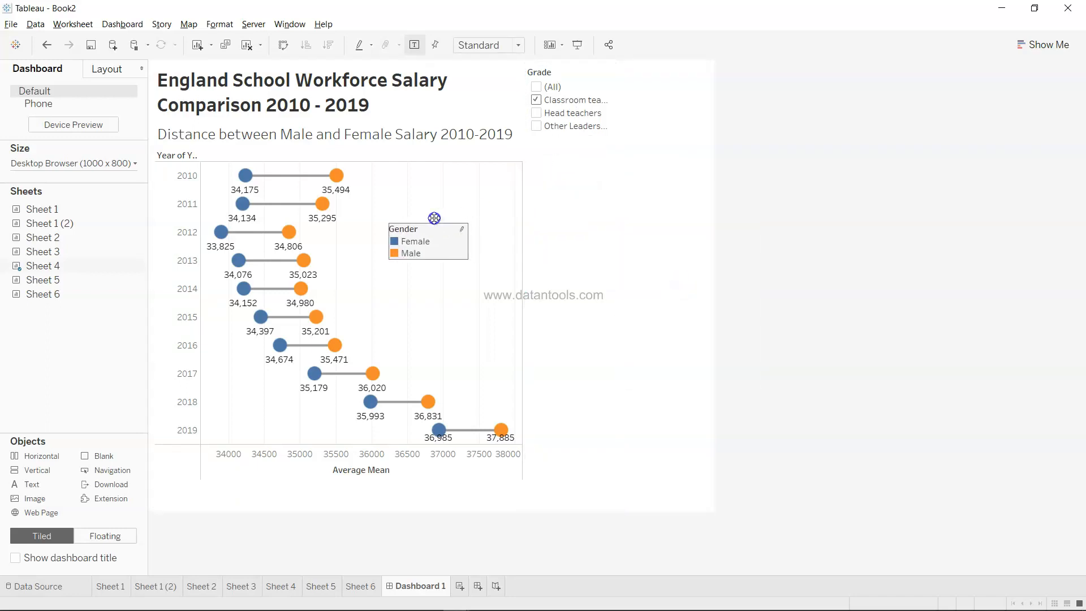
Try moving the Grade filter into the empty area beside its container, and undo the move
click(560, 86)
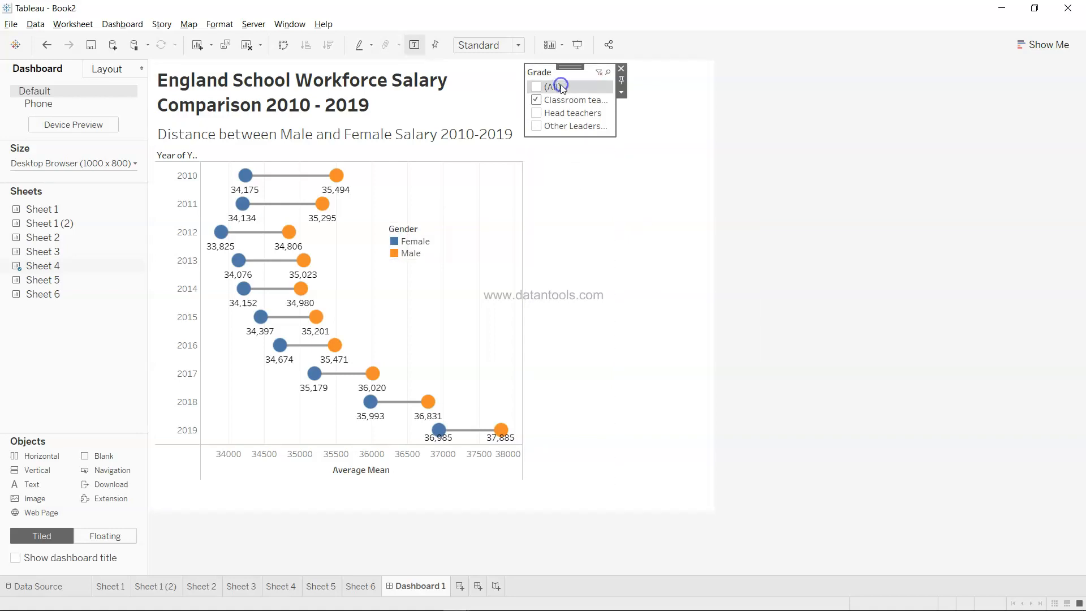
mouse_move(568, 65)
mouse_down()
mouse_move(705, 100)
mouse_move(703, 132)
mouse_move(686, 147)
mouse_up()
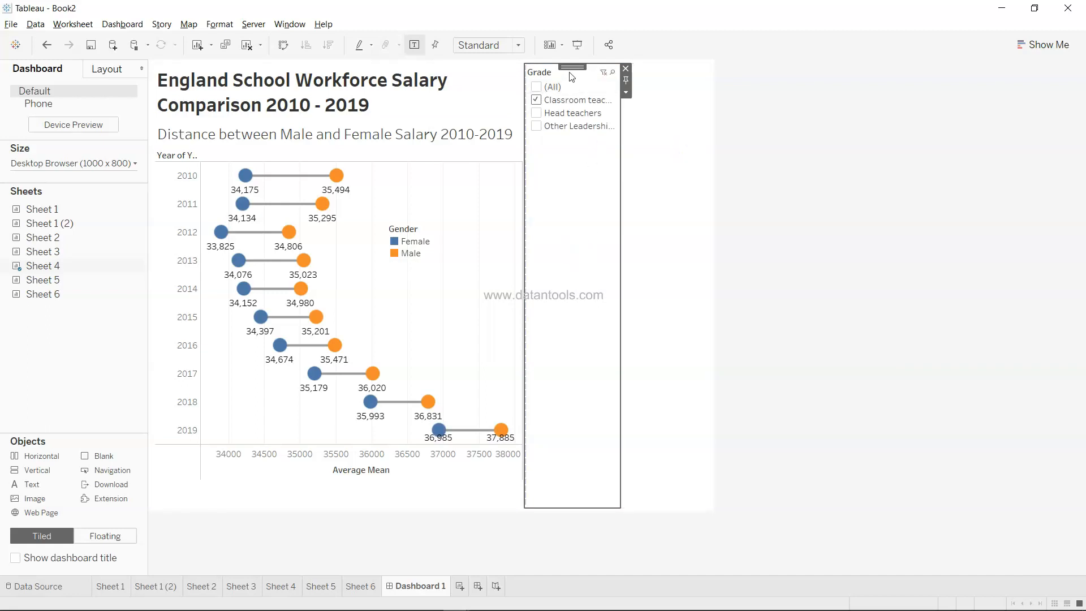
key(ctrl+z)
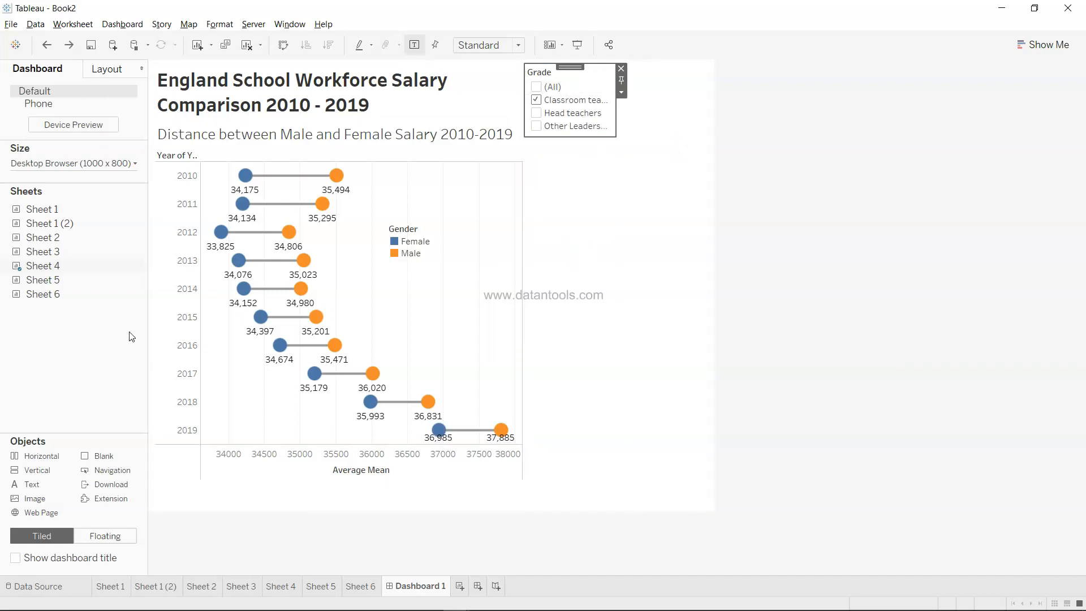
Add Sheet 5 beside the dumbbell chart and shift their shared border to widen the dumbbell chart
mouse_move(91, 291)
drag(91, 281, 464, 314)
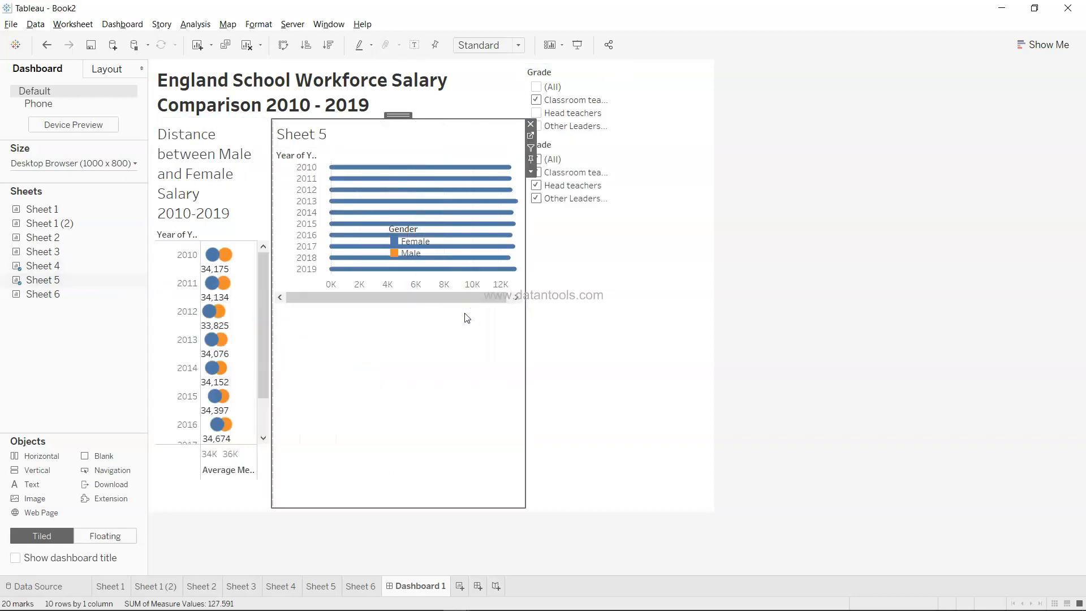
drag(271, 384, 448, 368)
Remove the second Grade filter that was added to the dashboard with Sheet 5
click(567, 303)
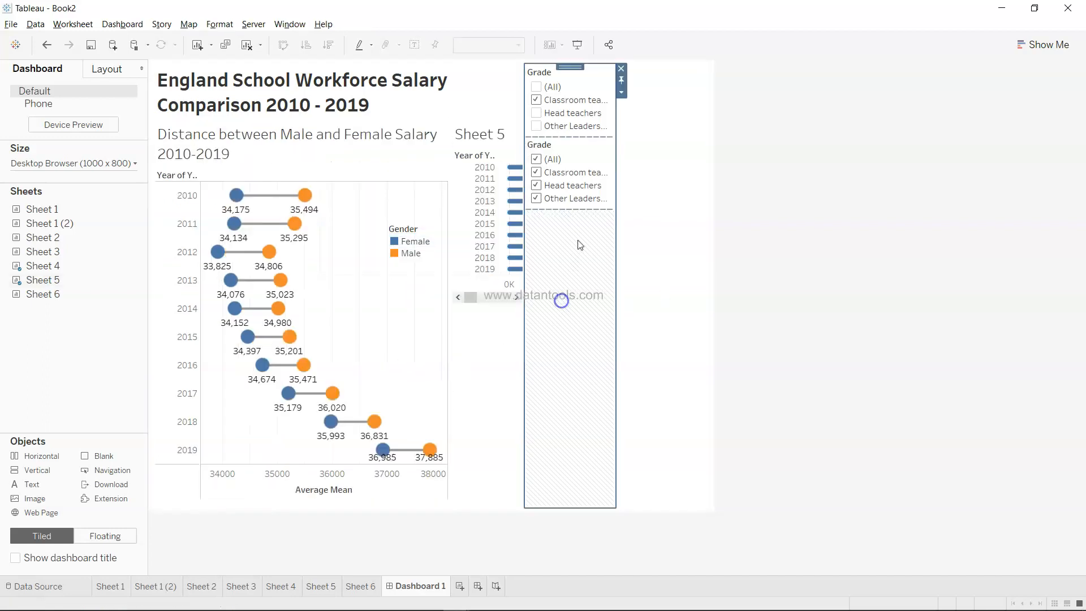
click(602, 150)
click(622, 142)
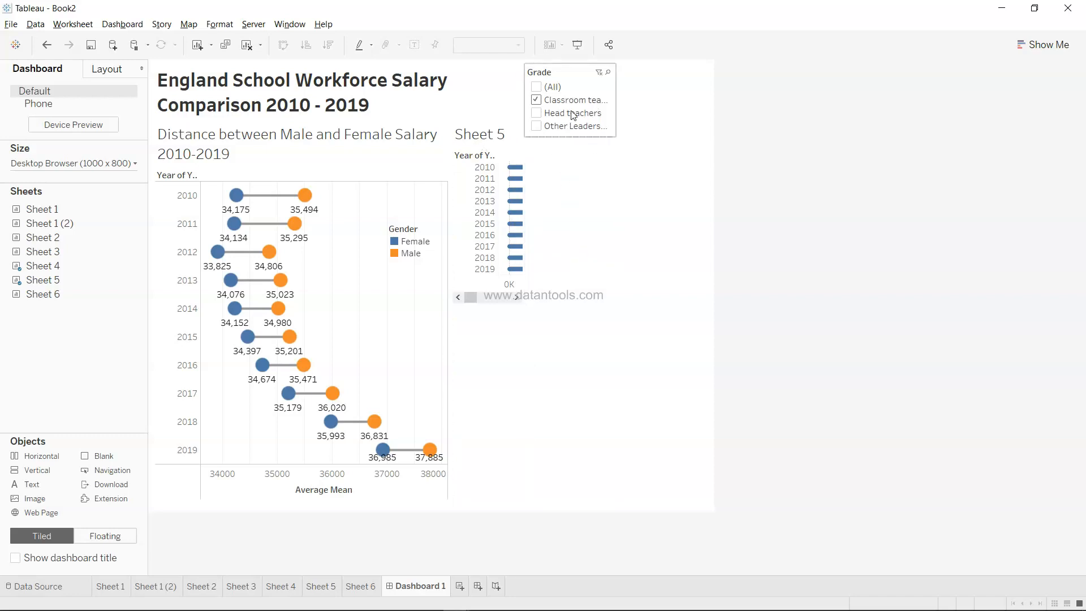
Make the remaining Grade filter a floating item on the dashboard
click(577, 89)
click(622, 92)
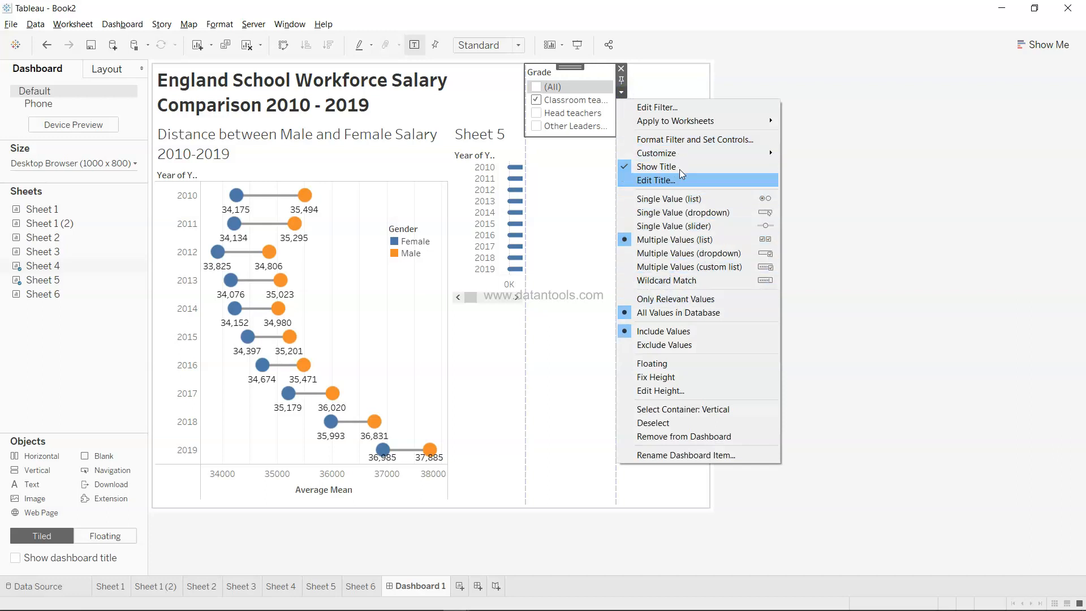
click(668, 369)
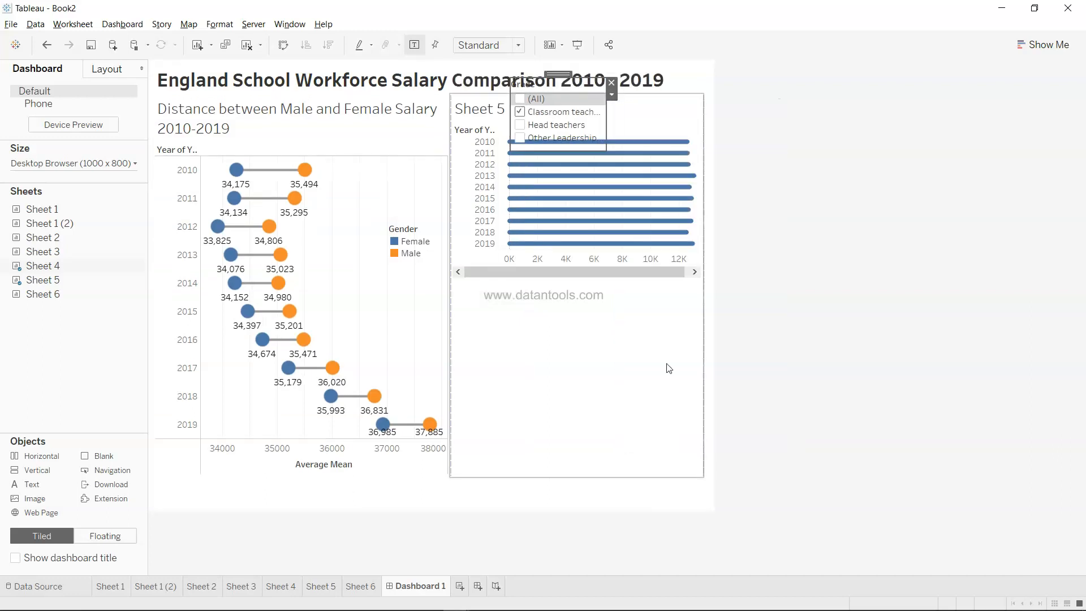
Increase the height of the dashboard title area slightly above the two charts
click(549, 289)
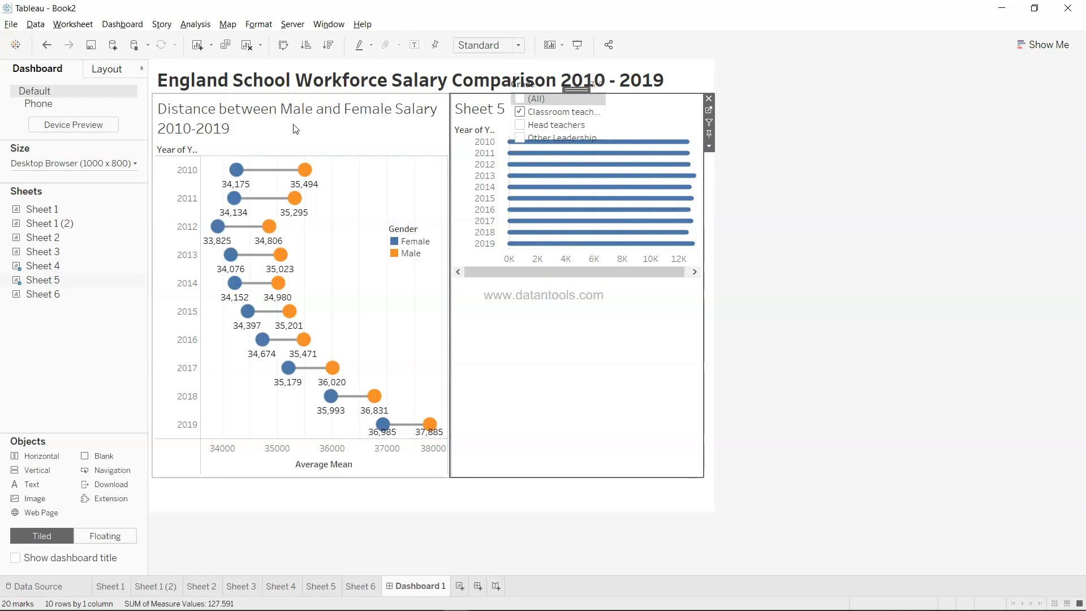
drag(414, 95, 426, 138)
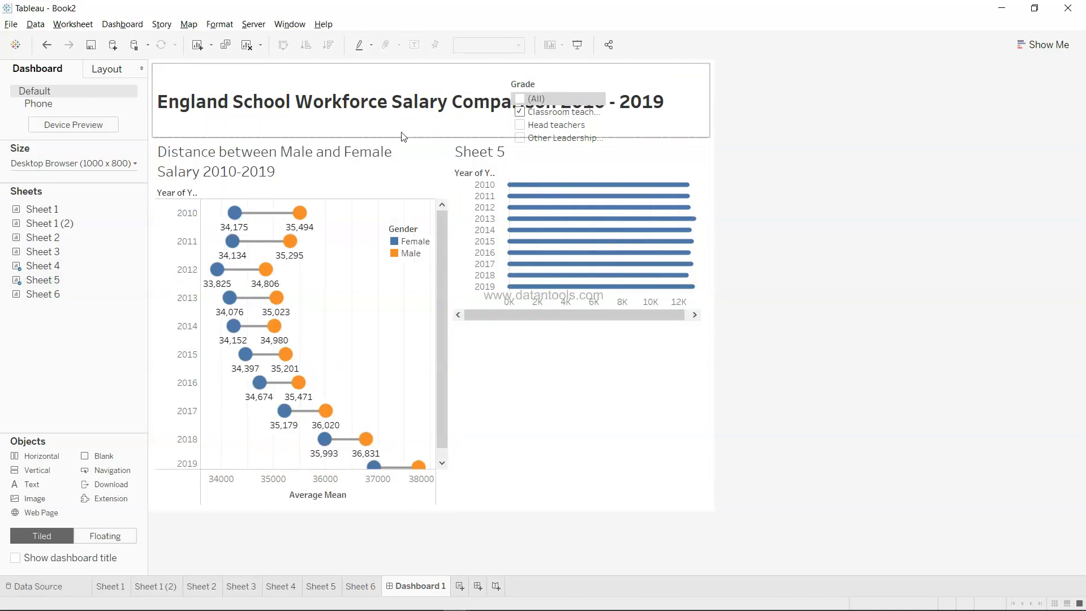
drag(408, 137, 418, 114)
Change the floating Grade filter to a single value dropdown and place it beneath the dumbbell chart's title
click(552, 87)
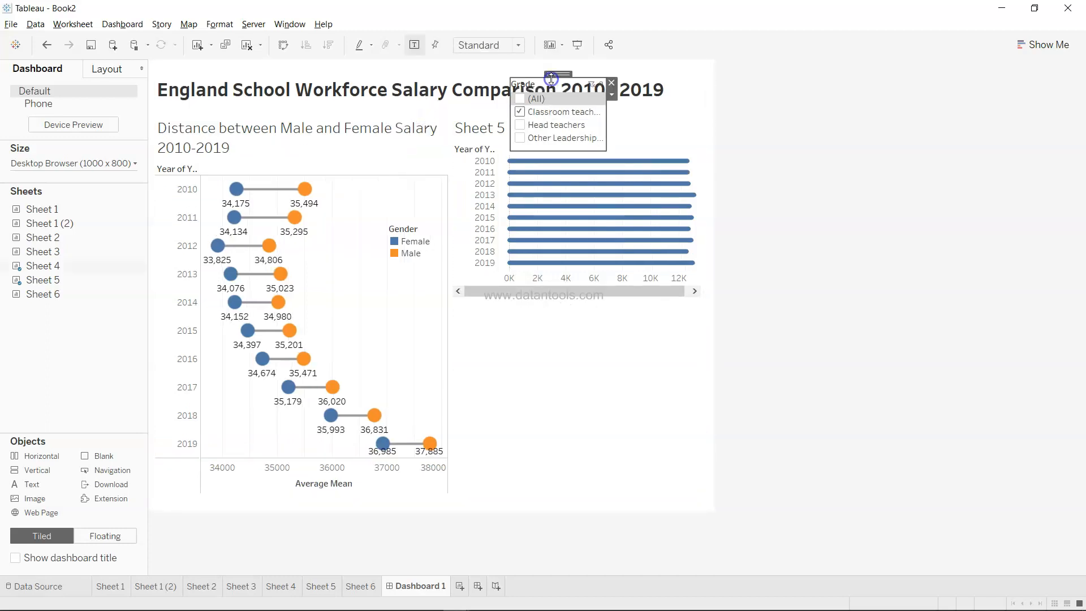
click(611, 94)
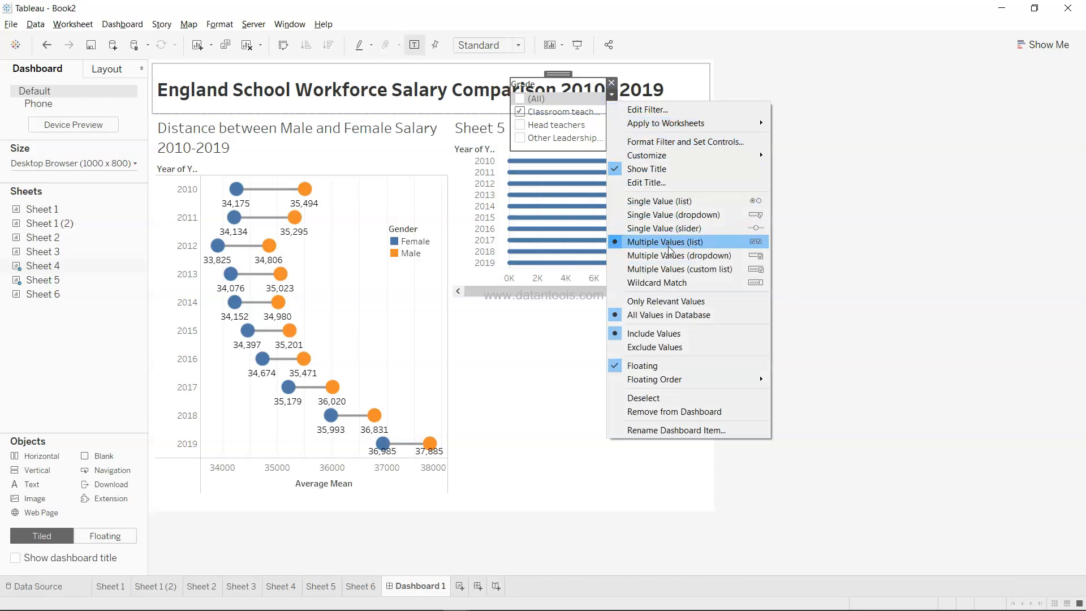
click(697, 215)
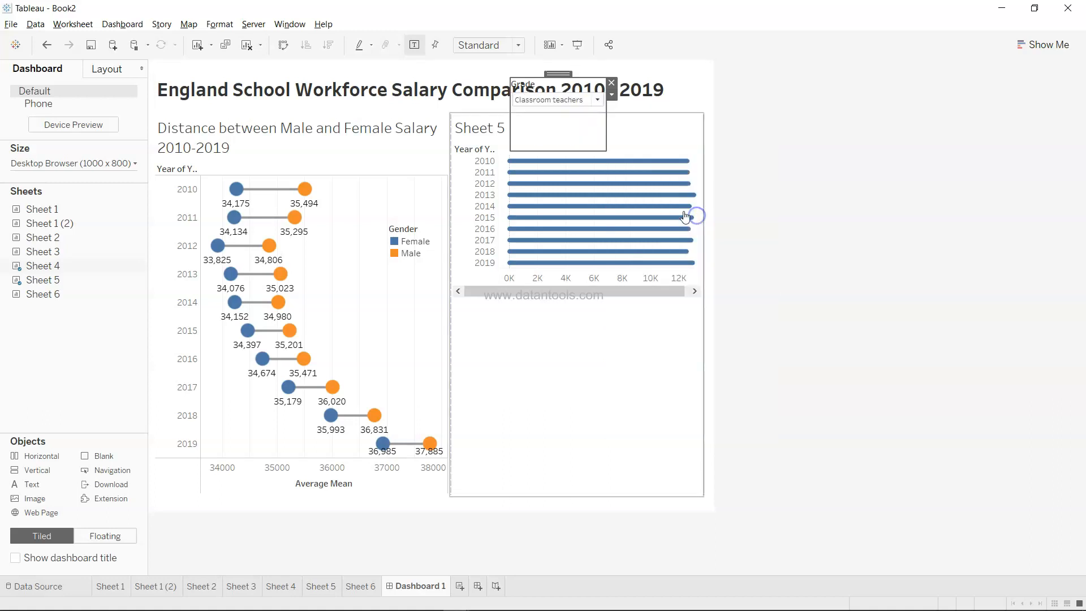
drag(557, 73, 290, 131)
click(851, 221)
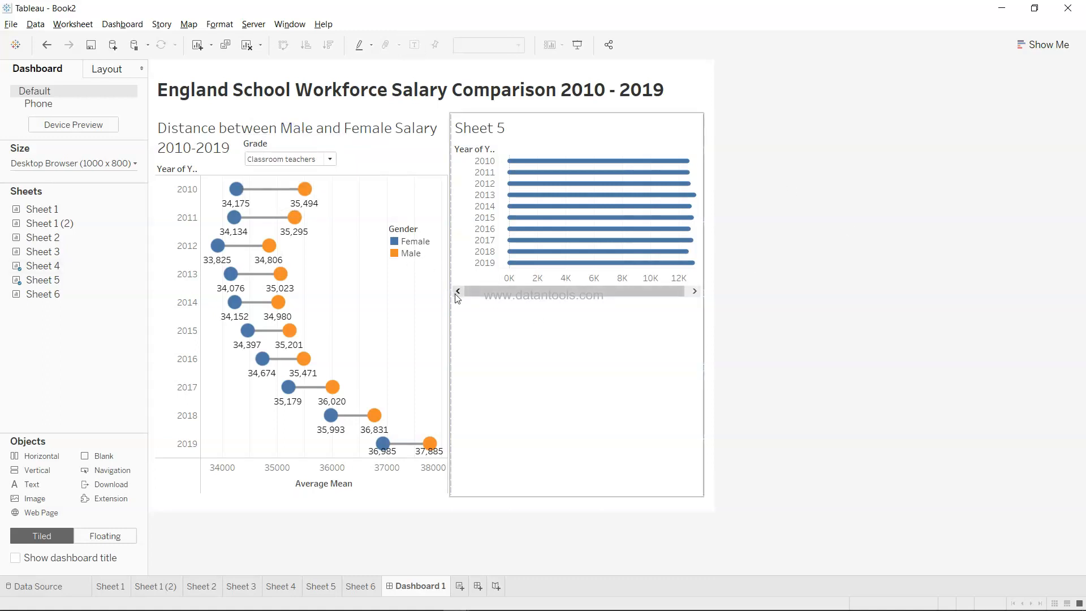
Widen the dumbbell chart on the dashboard and set Sheet 5 to fit the entire view on its own worksheet
drag(451, 299, 471, 342)
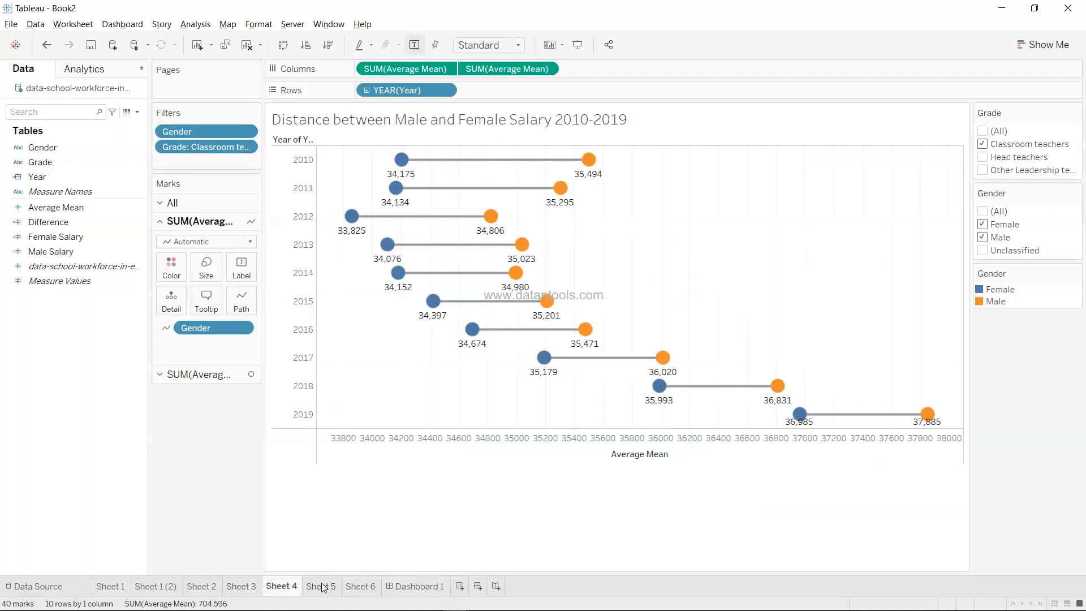
click(319, 586)
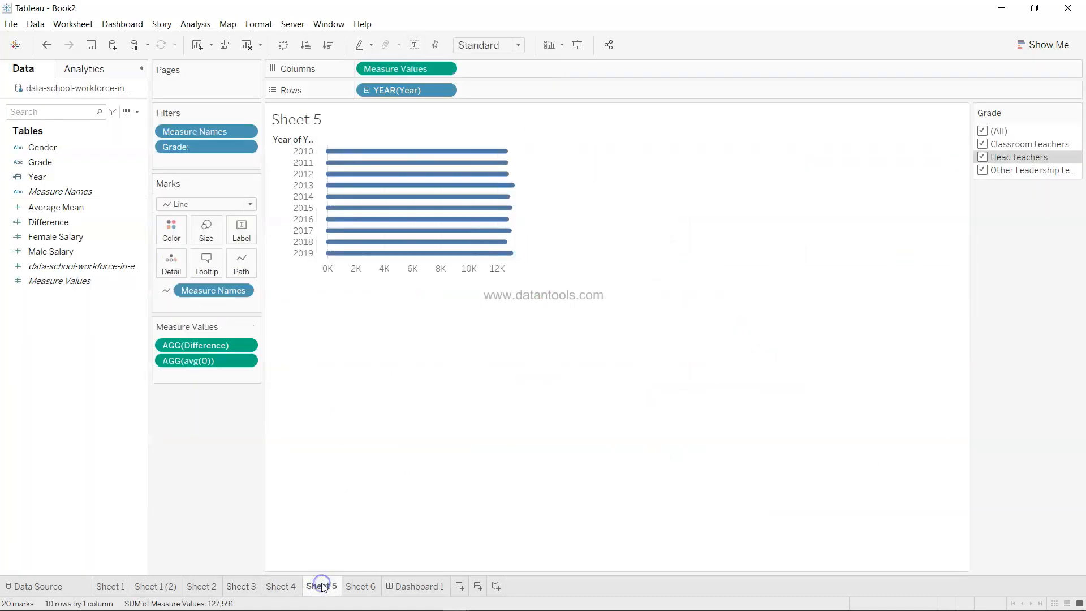
click(511, 45)
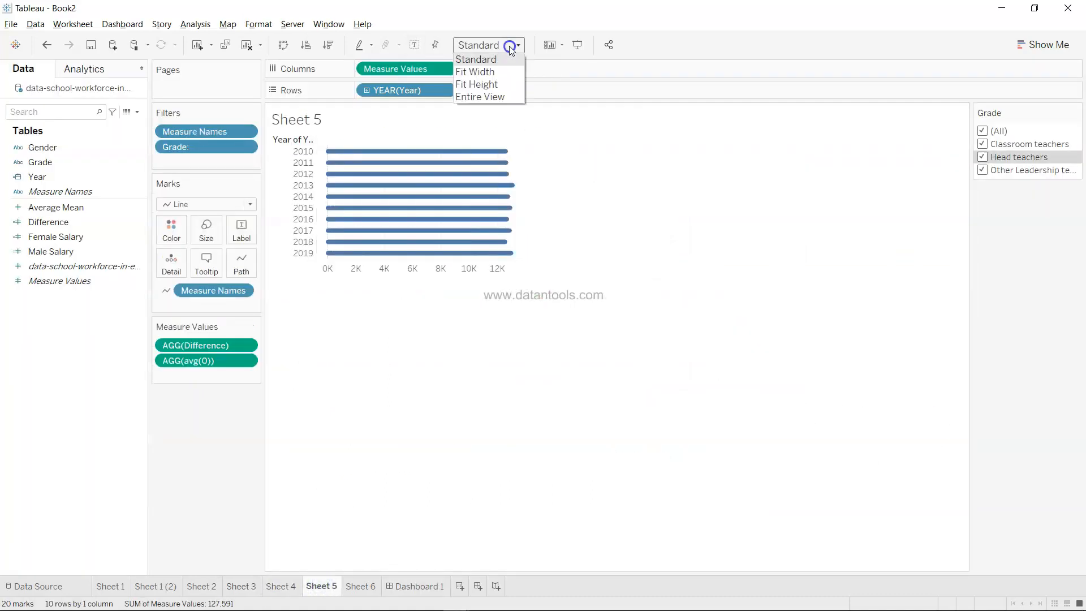
click(509, 96)
click(421, 585)
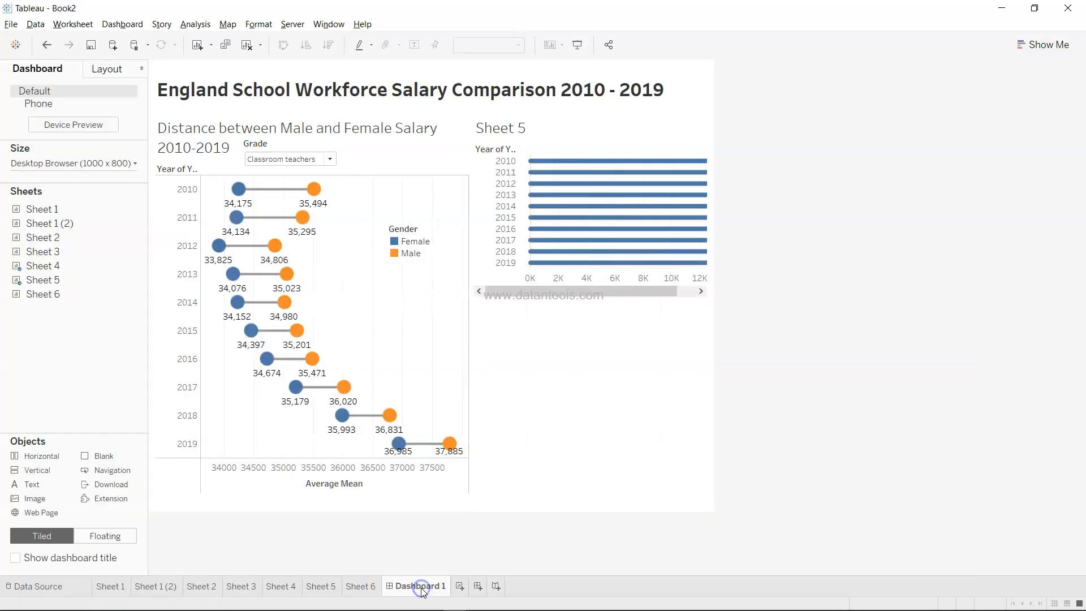
Remove Sheet 5 from the dashboard, add it again beside the dumbbell chart, and delete the extra Grade filter that comes with it
click(649, 133)
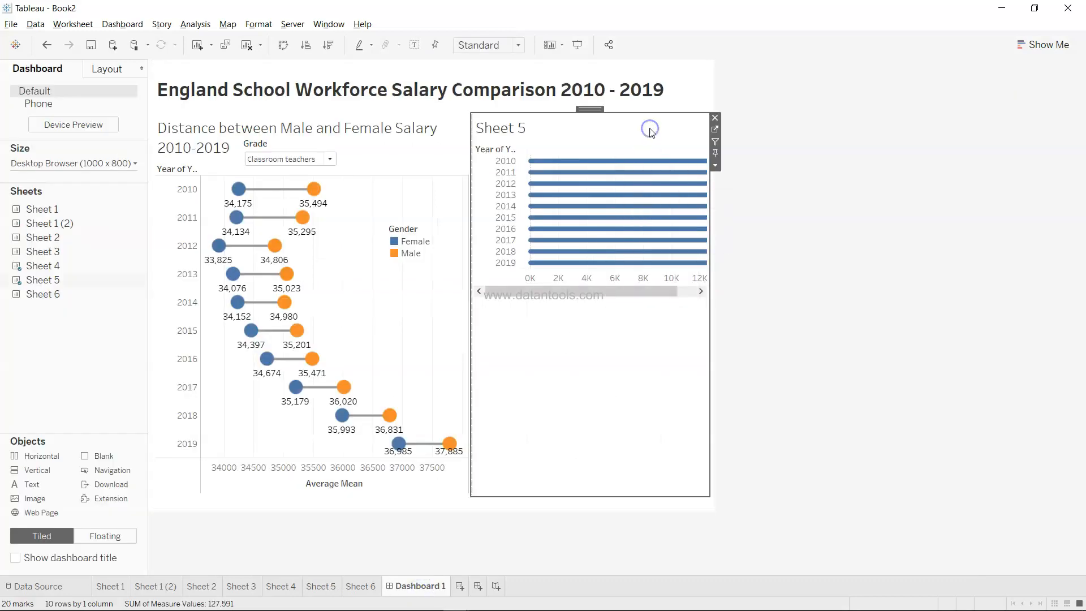
click(714, 120)
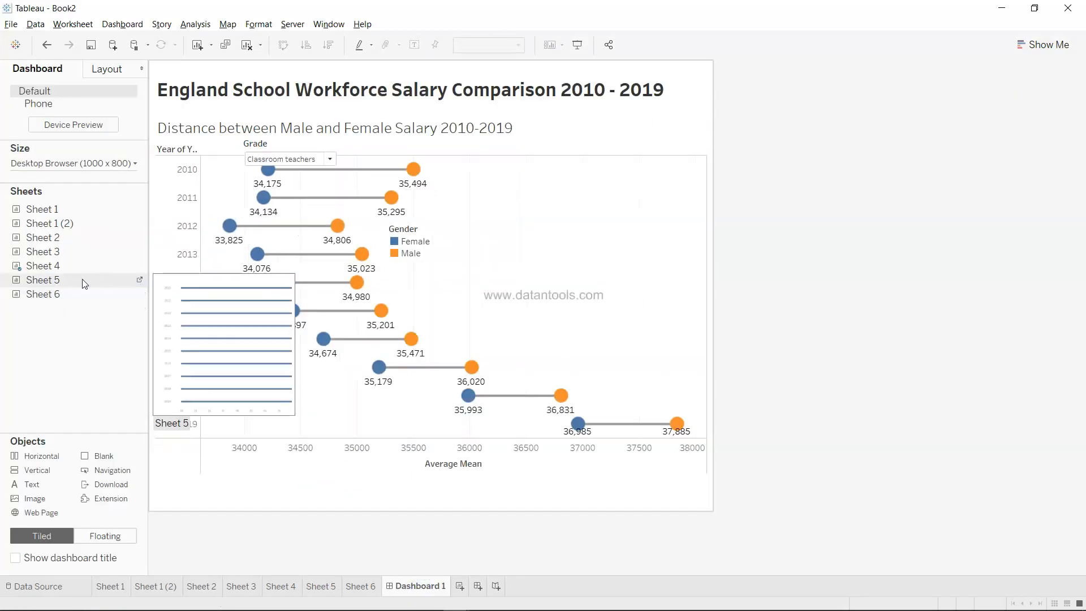
click(644, 253)
drag(645, 252, 652, 273)
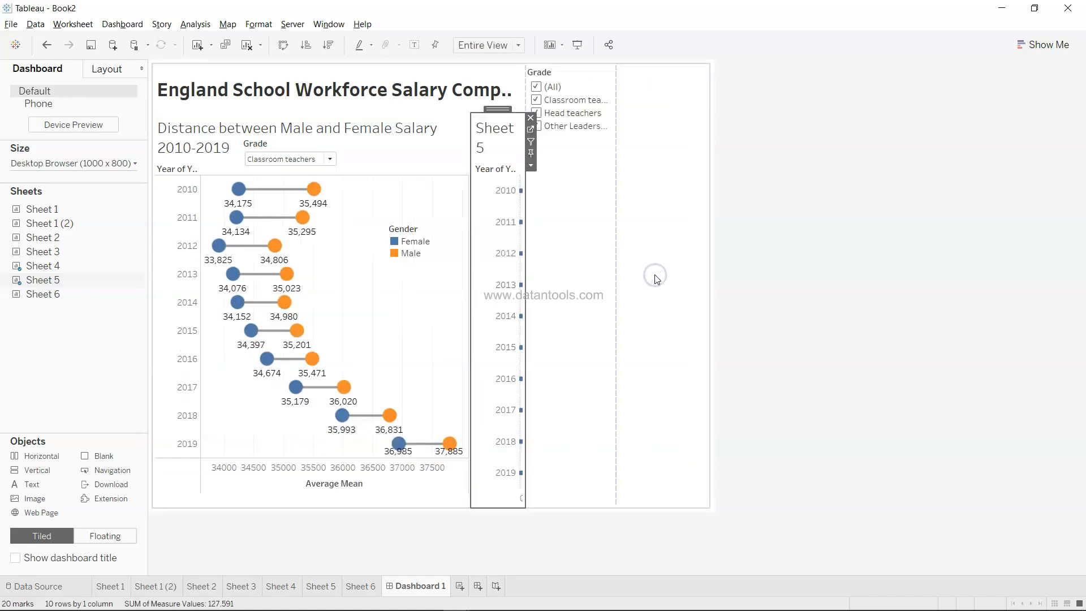
click(608, 77)
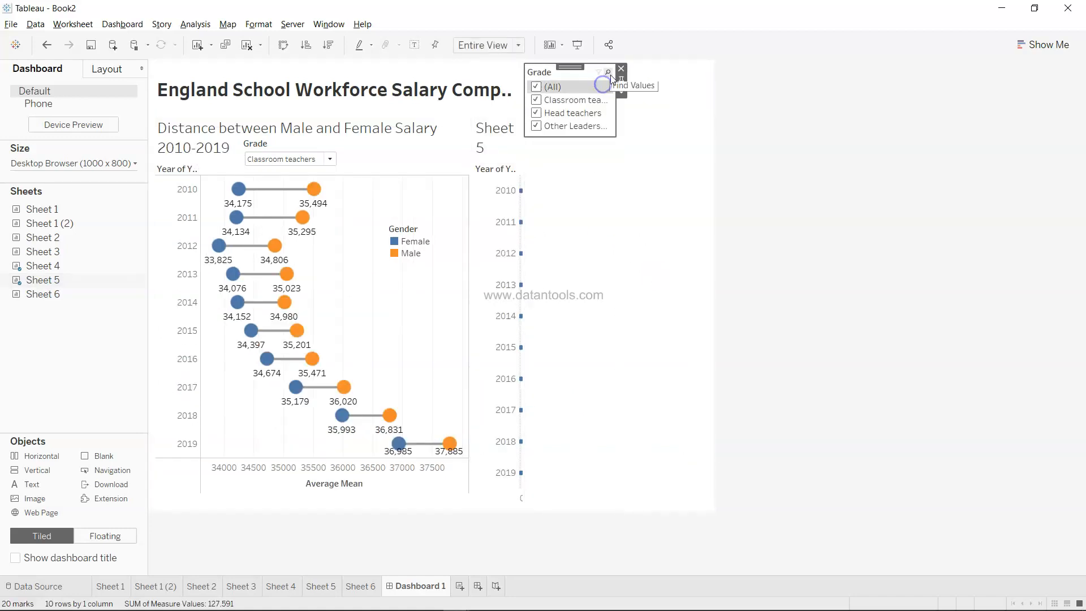
click(621, 71)
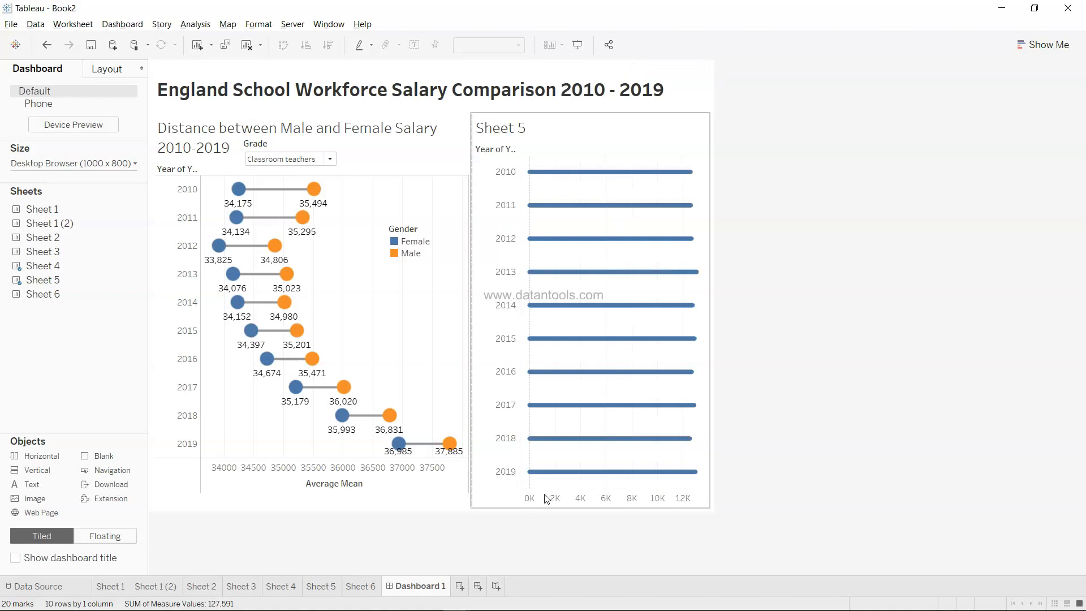
Apply the dashboard's Grade dropdown filter to Sheet 5 as well as Sheet 4
click(328, 160)
click(329, 159)
click(343, 156)
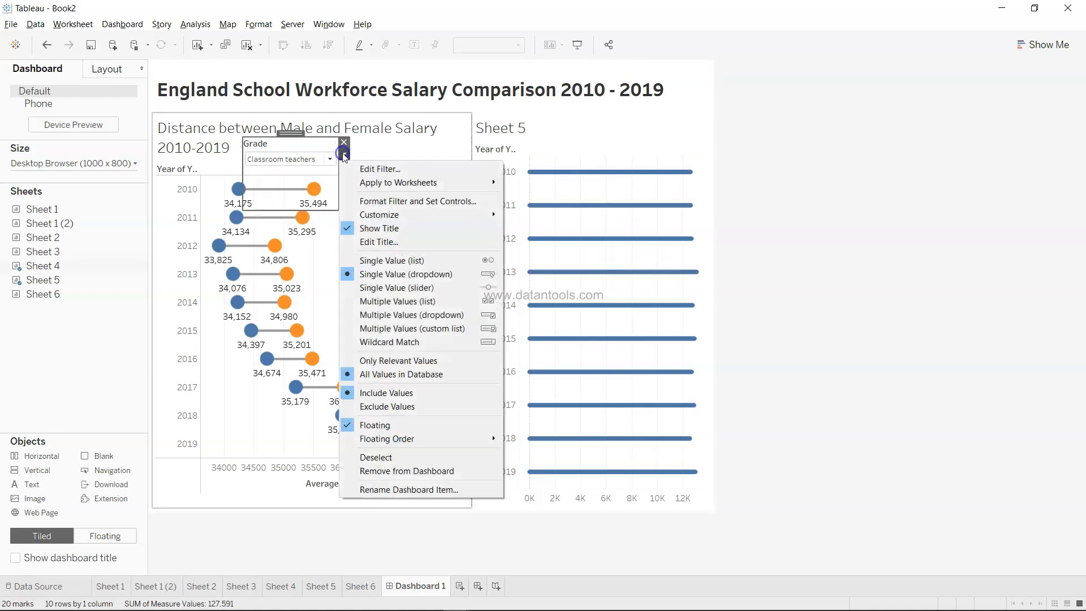
mouse_move(419, 185)
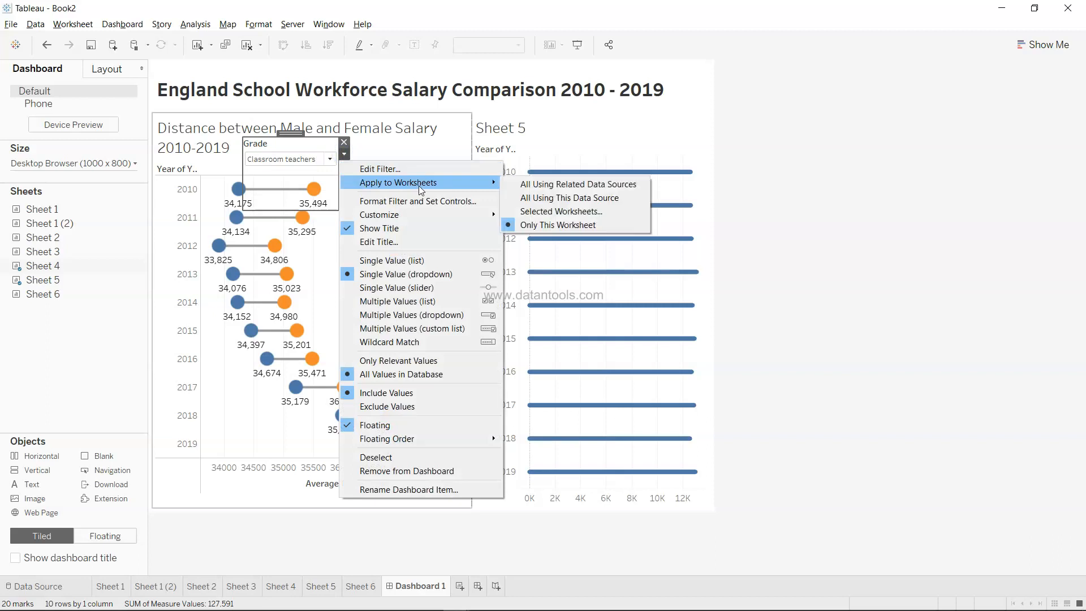
click(550, 212)
click(407, 272)
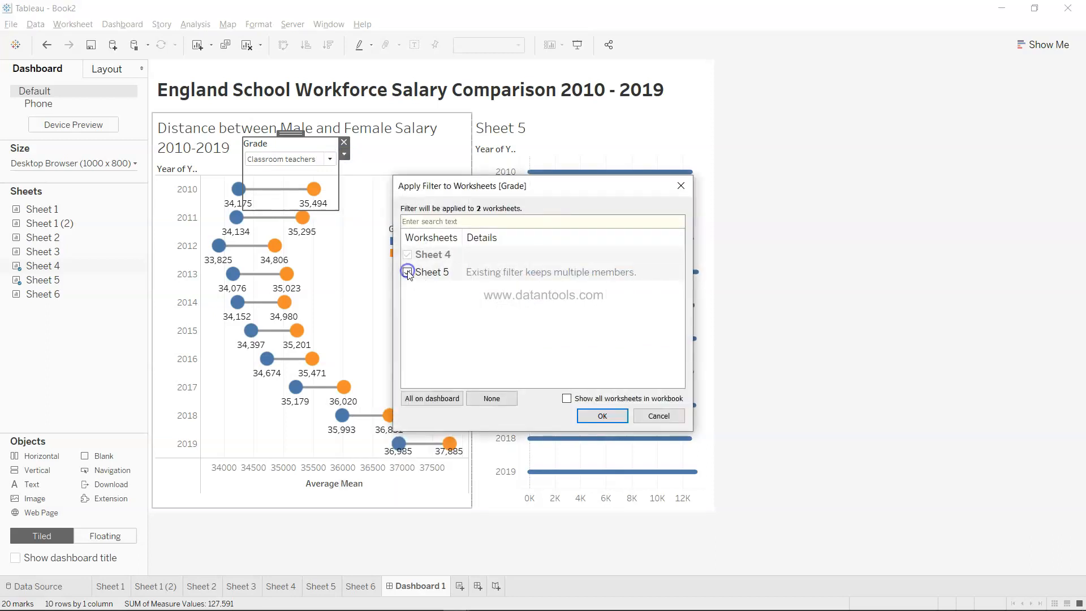
click(606, 415)
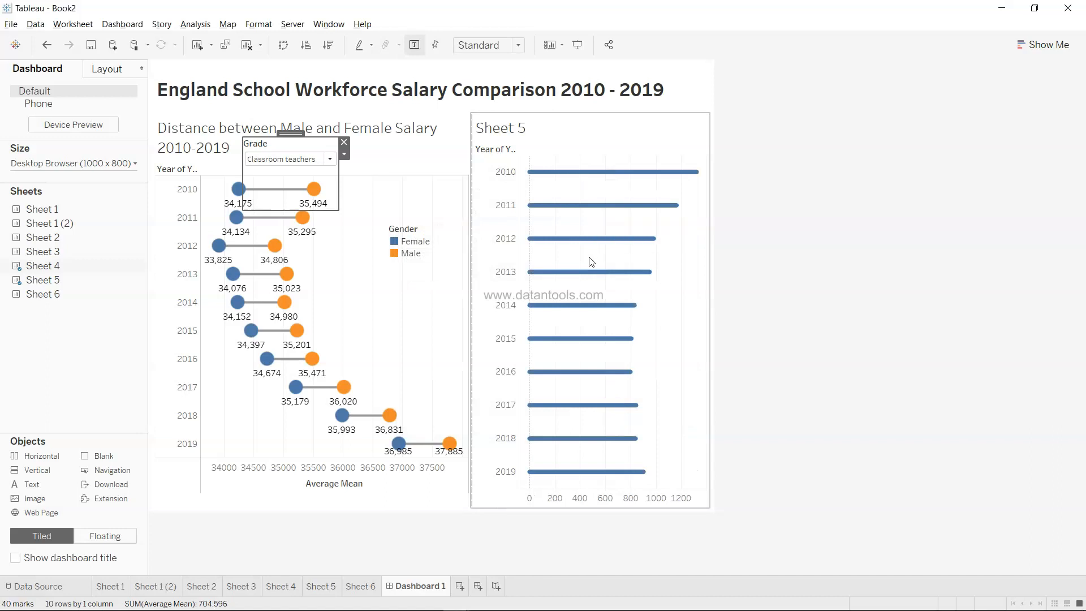
Change the Sheet 5 chart title to "Actual Difference between Male and Female Salary"
double_click(513, 138)
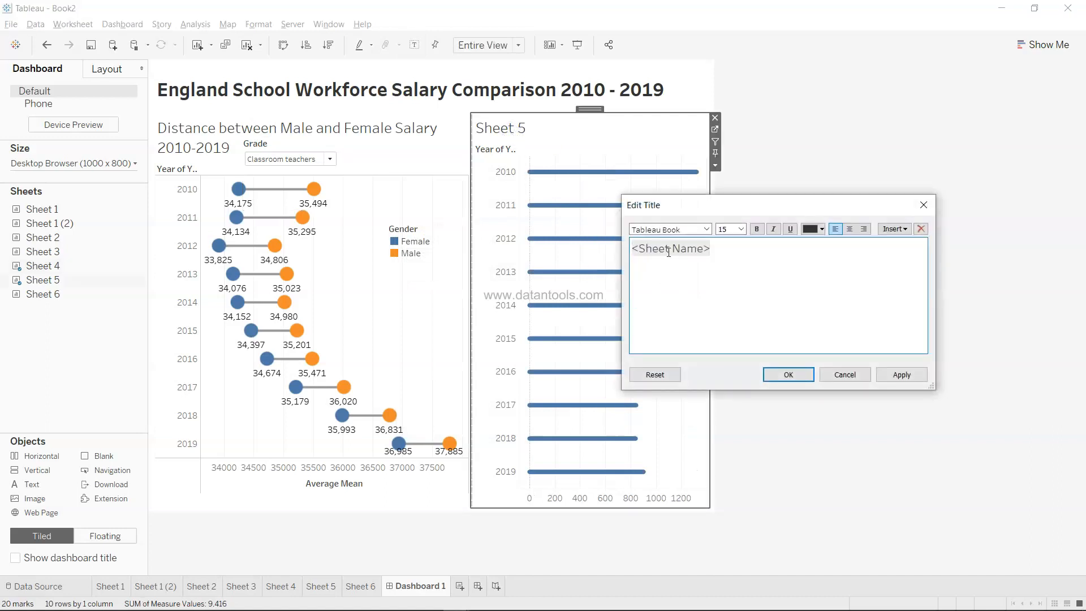
drag(720, 250, 591, 251)
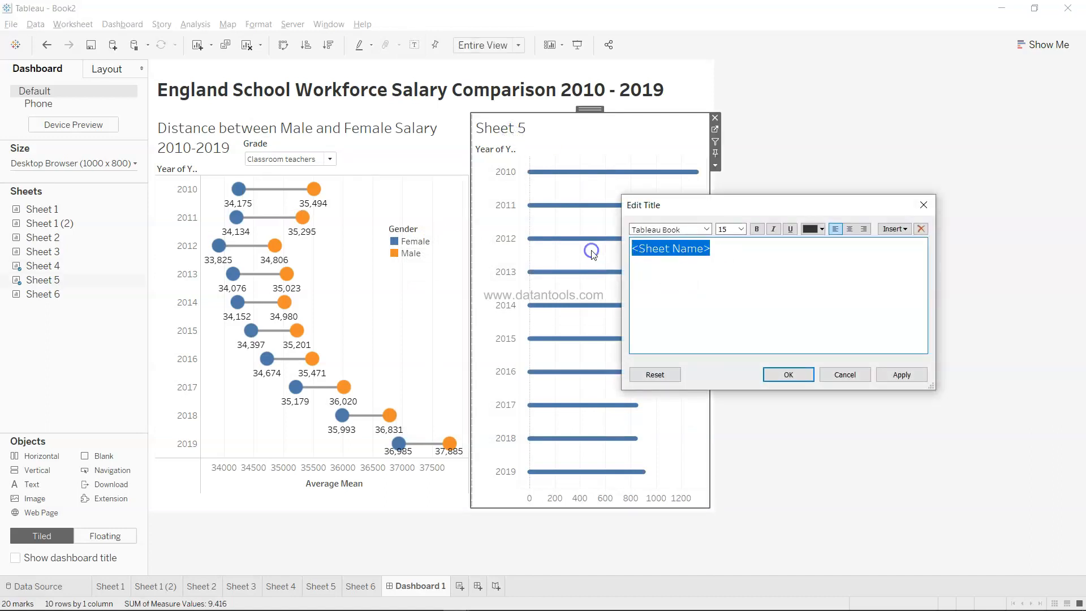
text(Actual Difference between)
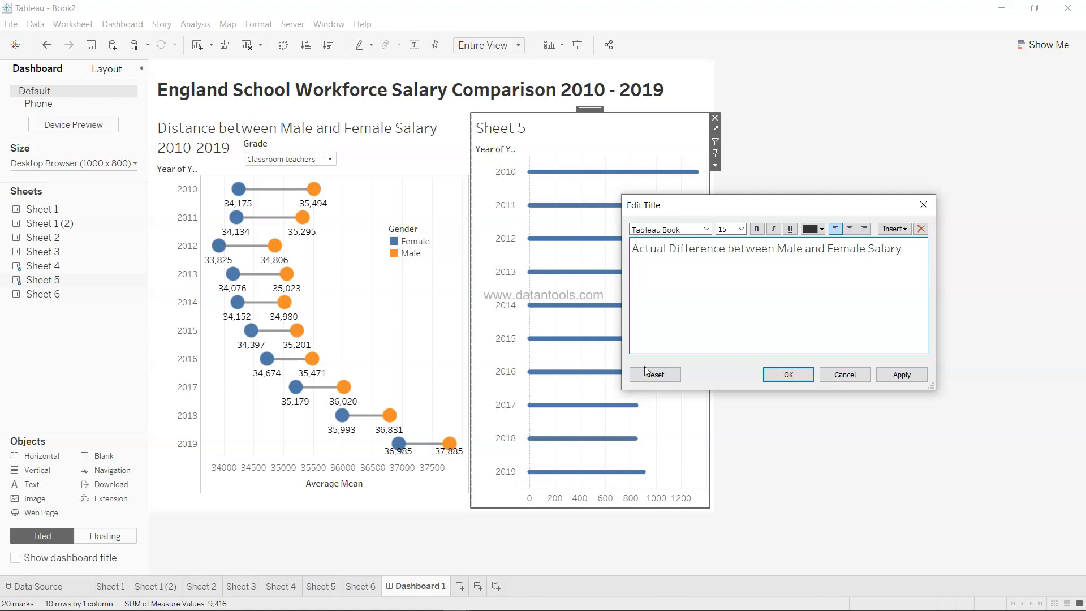
click(789, 374)
Clear the Average Mean axis title of the dumbbell chart and shrink the empty axis area to enlarge the plot
click(346, 485)
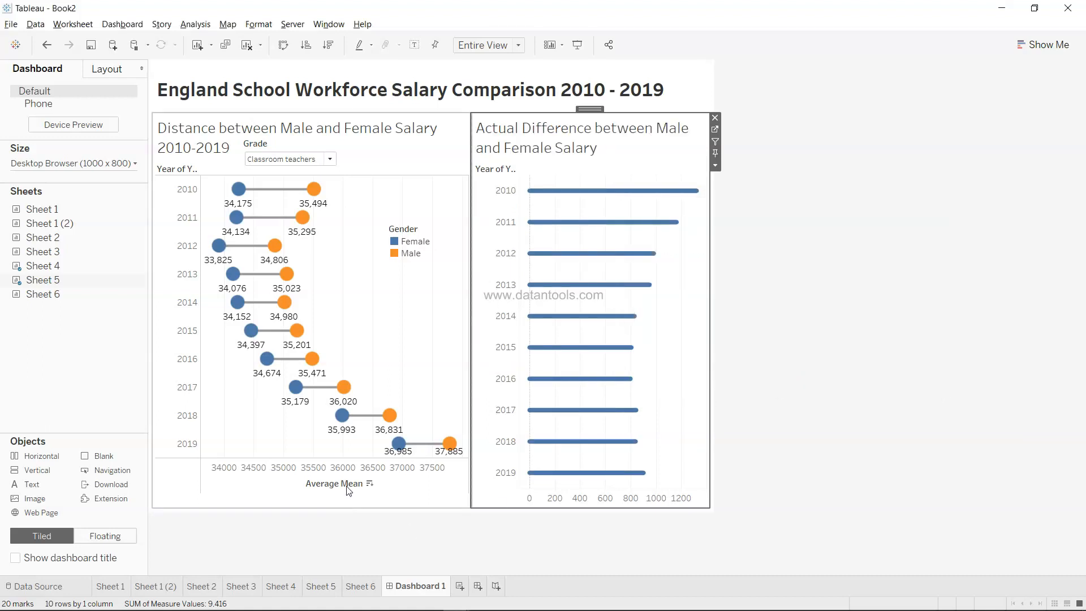
right_click(346, 485)
click(401, 348)
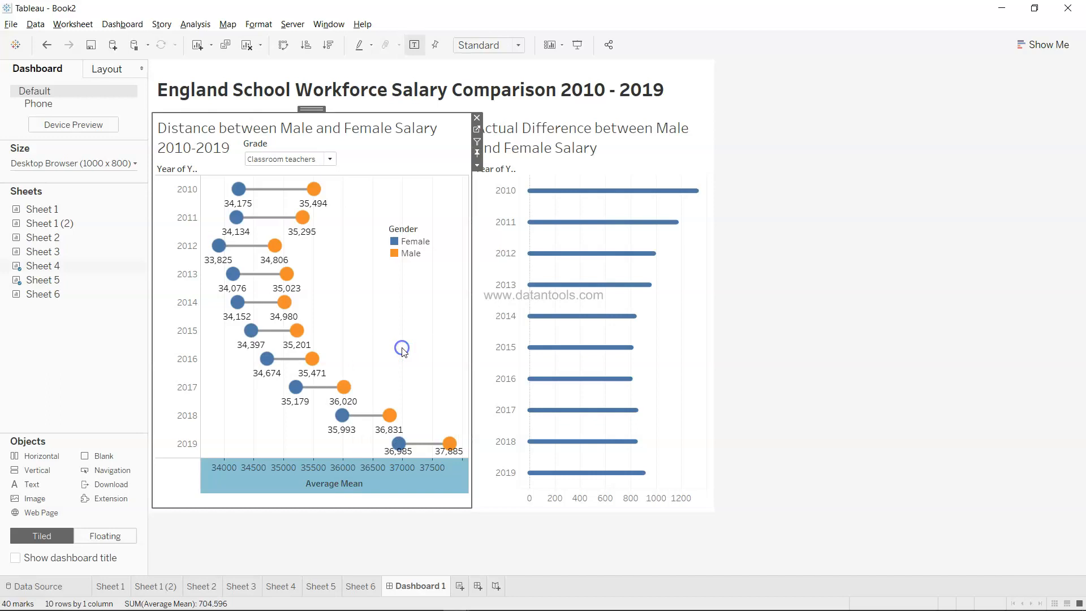
triple_click(467, 395)
key(BackSpace)
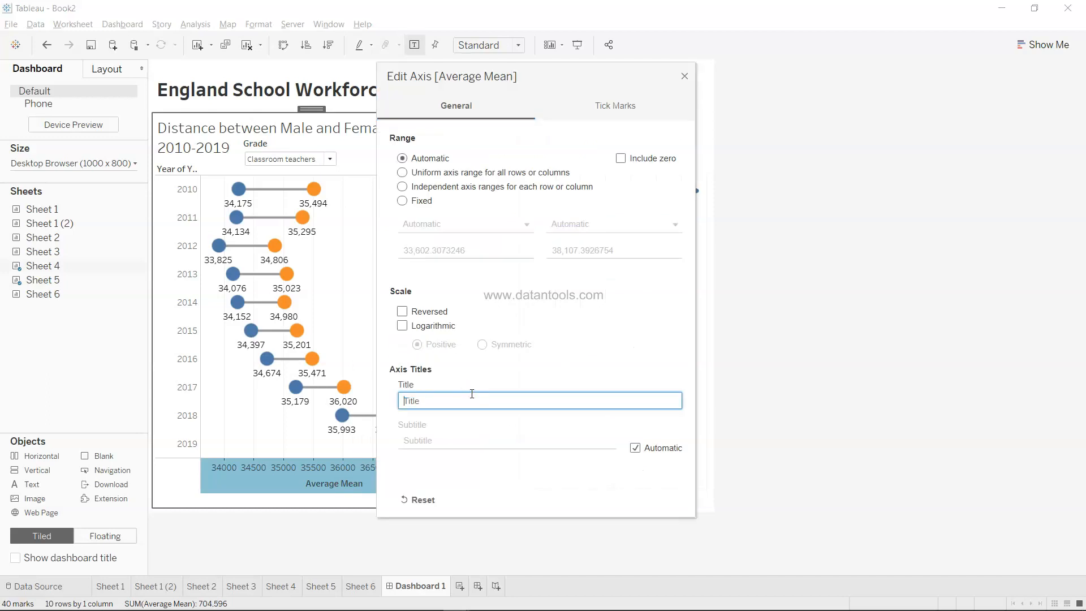
click(685, 76)
click(803, 326)
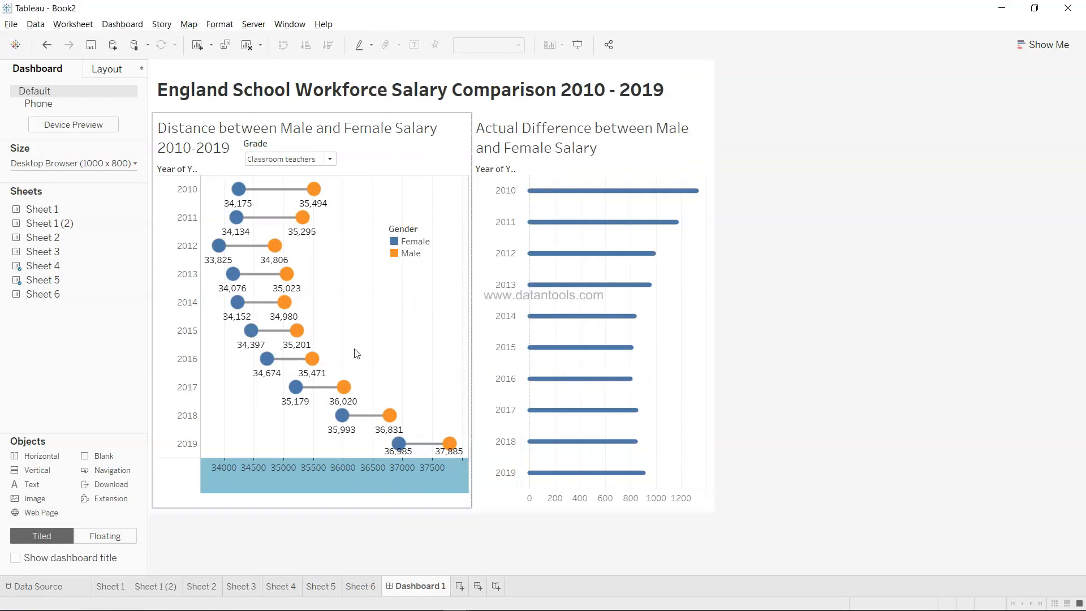
drag(369, 457, 365, 490)
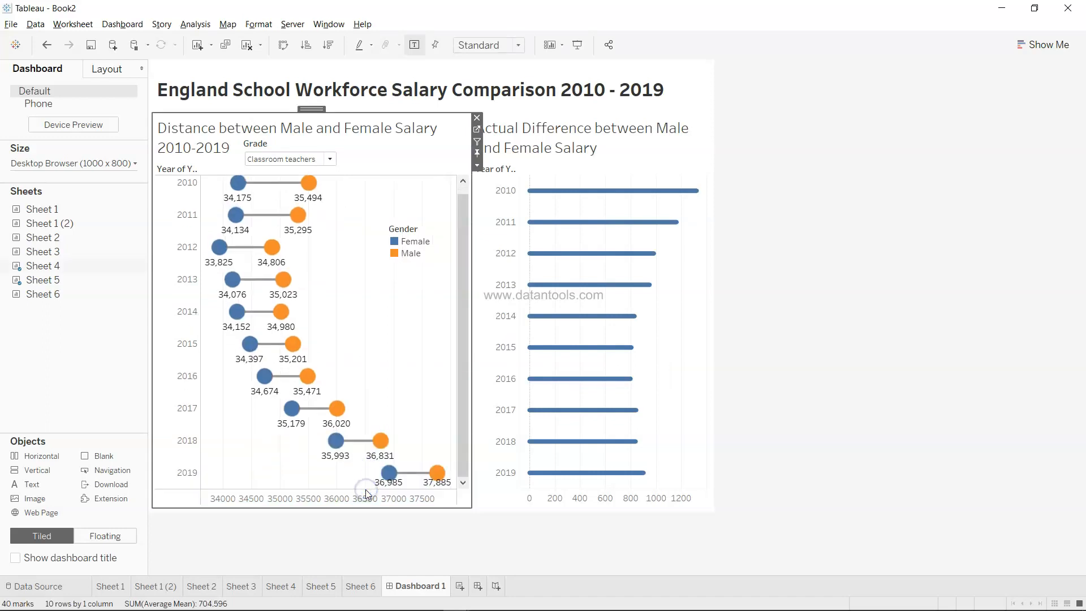
click(807, 512)
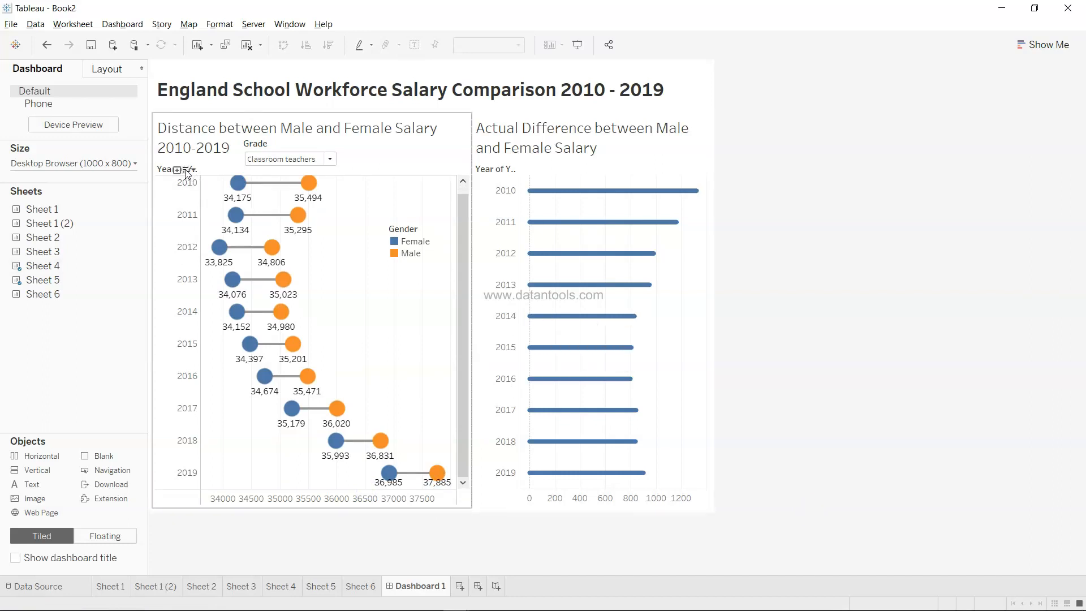
Hide the Year field labels for rows in both the dumbbell chart and the difference chart
right_click(186, 170)
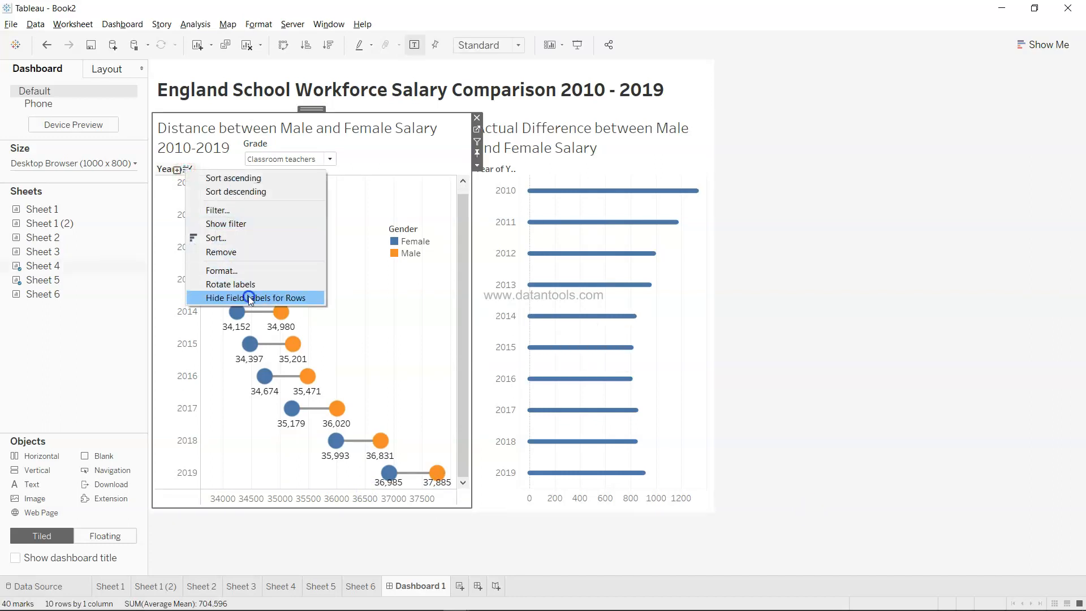
click(249, 297)
right_click(509, 170)
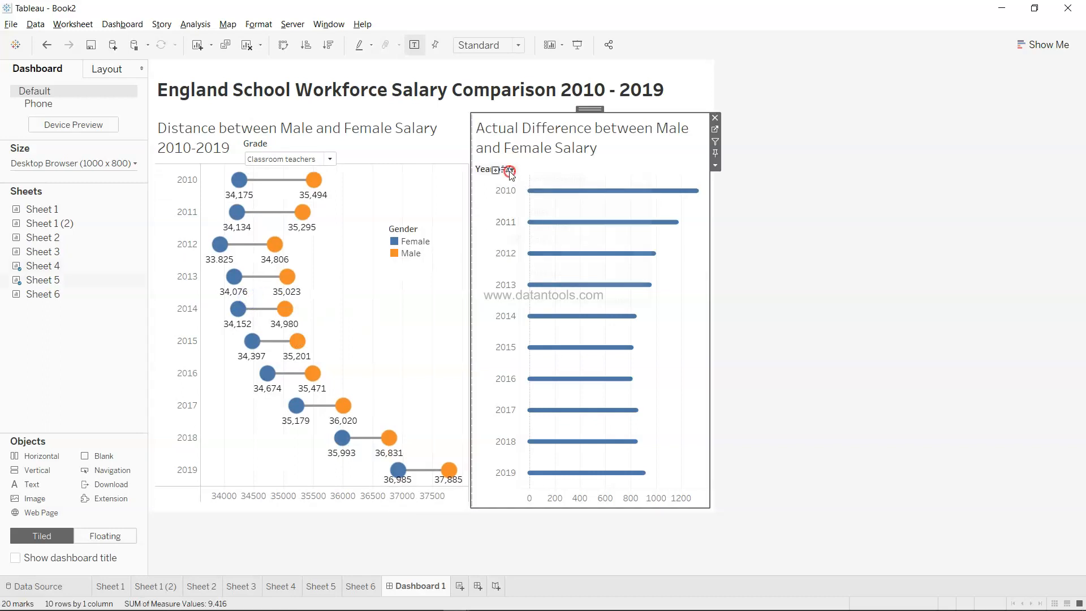
click(572, 297)
click(803, 305)
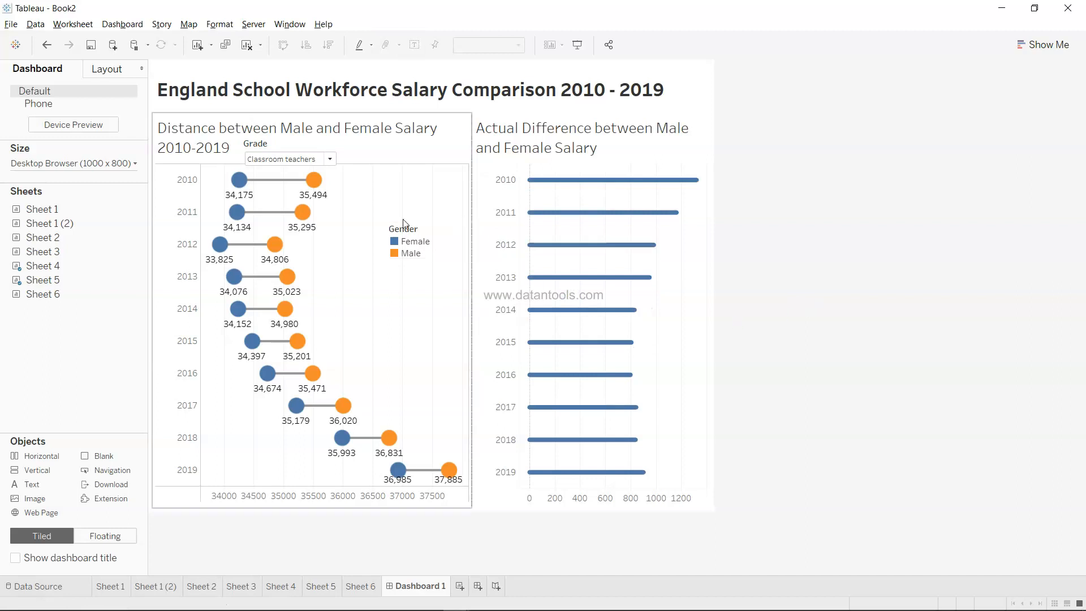
Filter the dashboard to Head teachers, switch the Grade to Other Leadership teachers in presentation mode, and inspect the 2019 difference
click(331, 159)
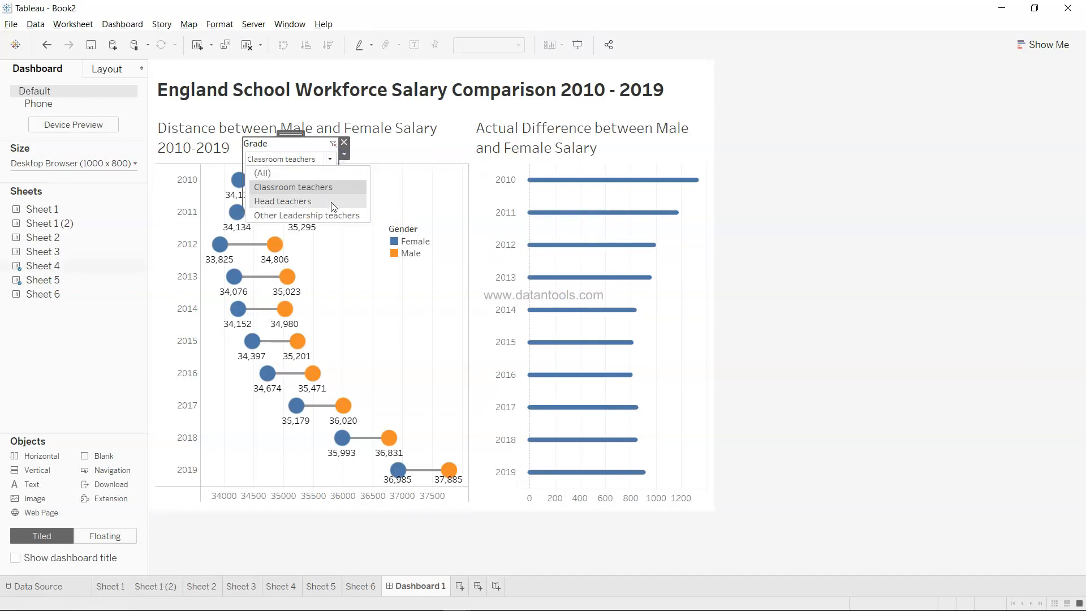
click(331, 201)
click(330, 159)
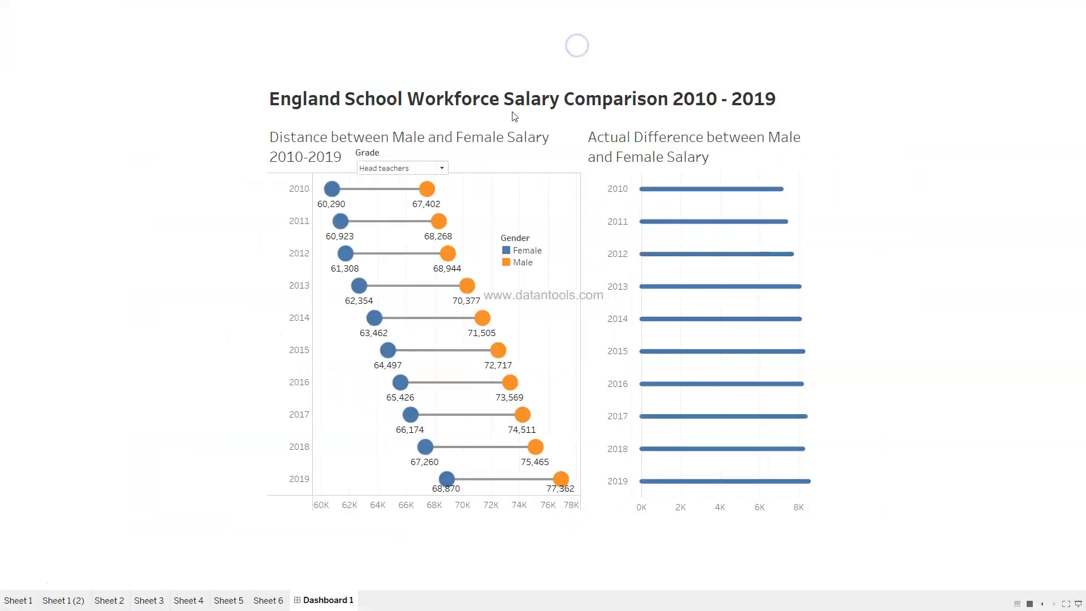
click(442, 168)
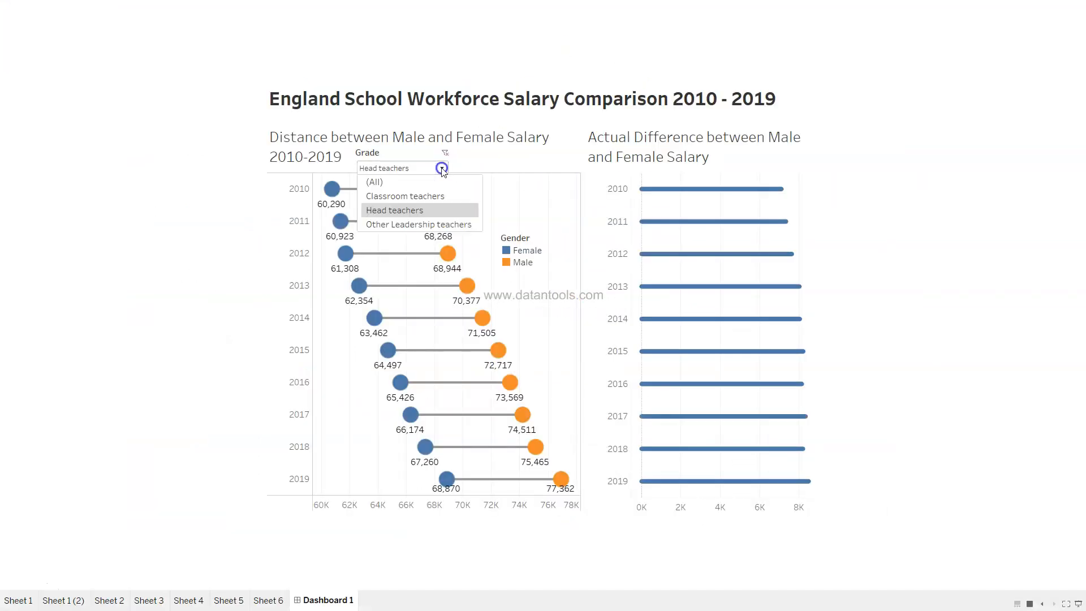
click(437, 224)
mouse_move(733, 492)
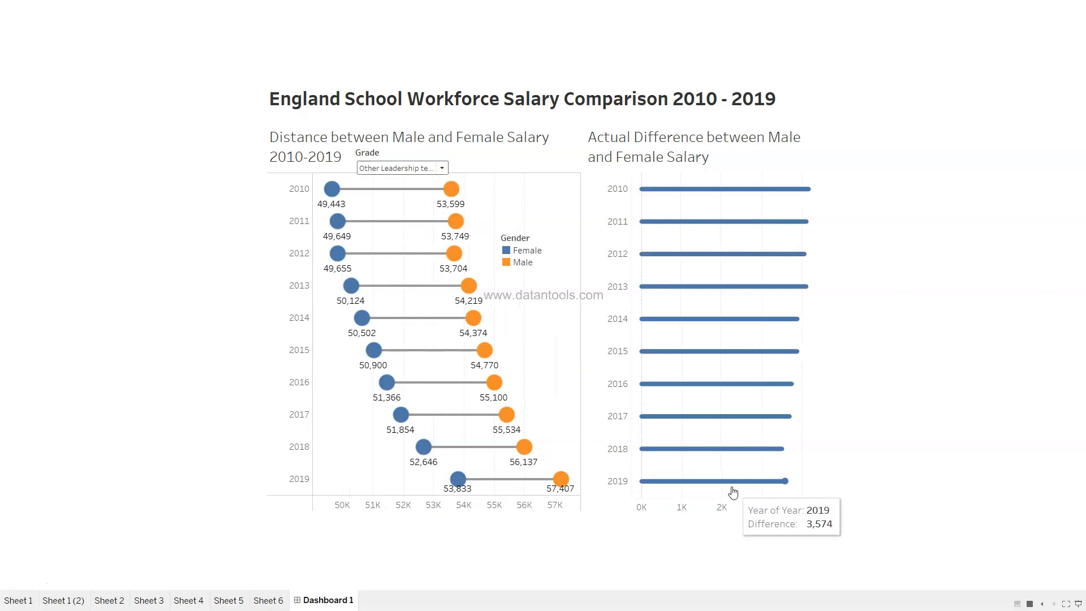
Leave presentation mode and add the Sheet 1 line chart beneath both dashboard charts at a reduced height
key(Escape)
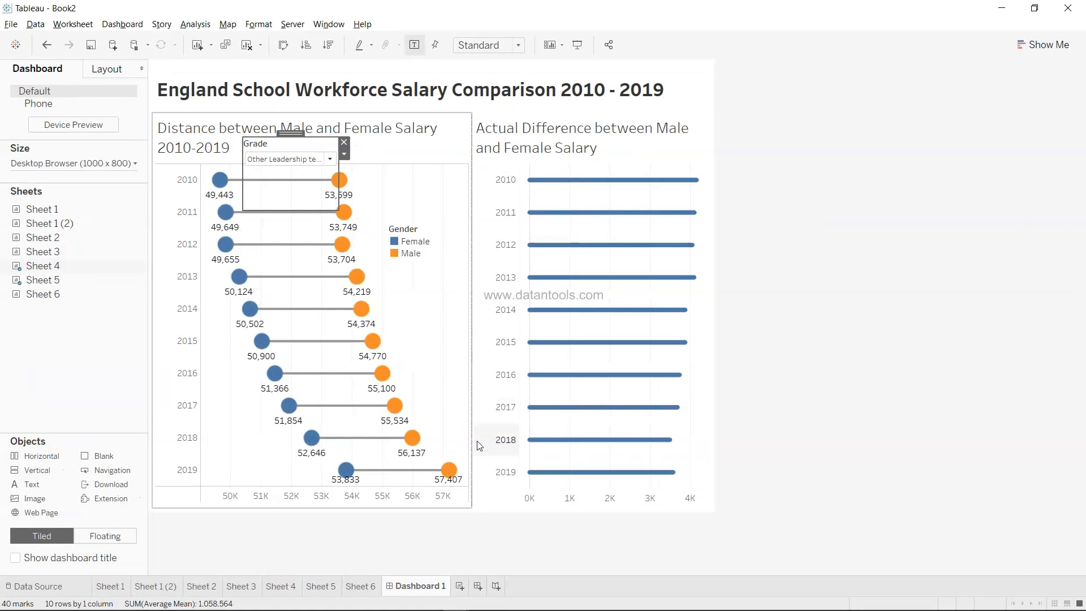
mouse_move(64, 213)
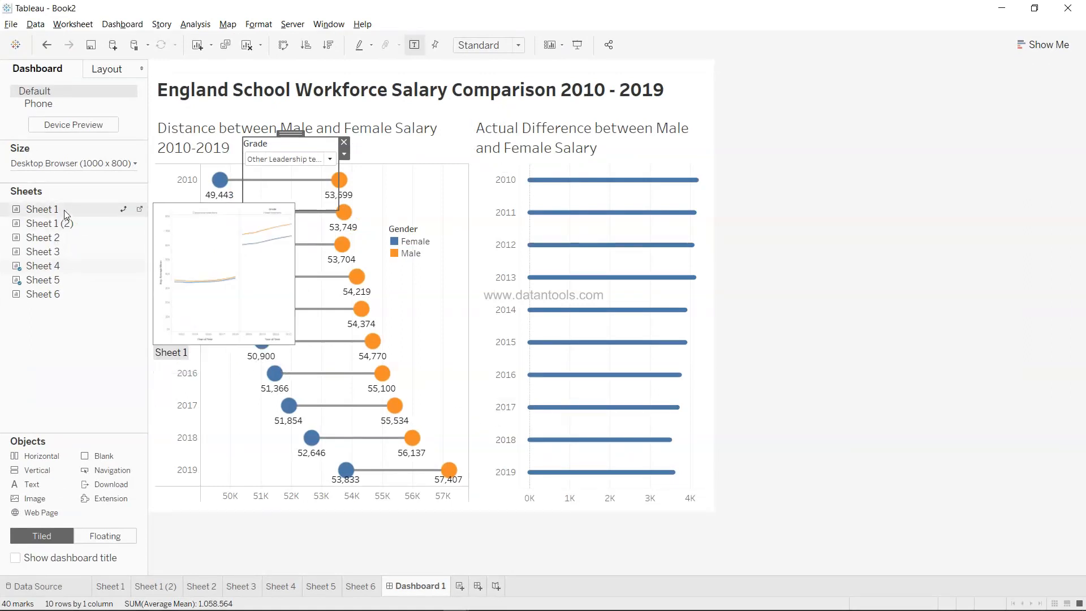
mouse_move(108, 220)
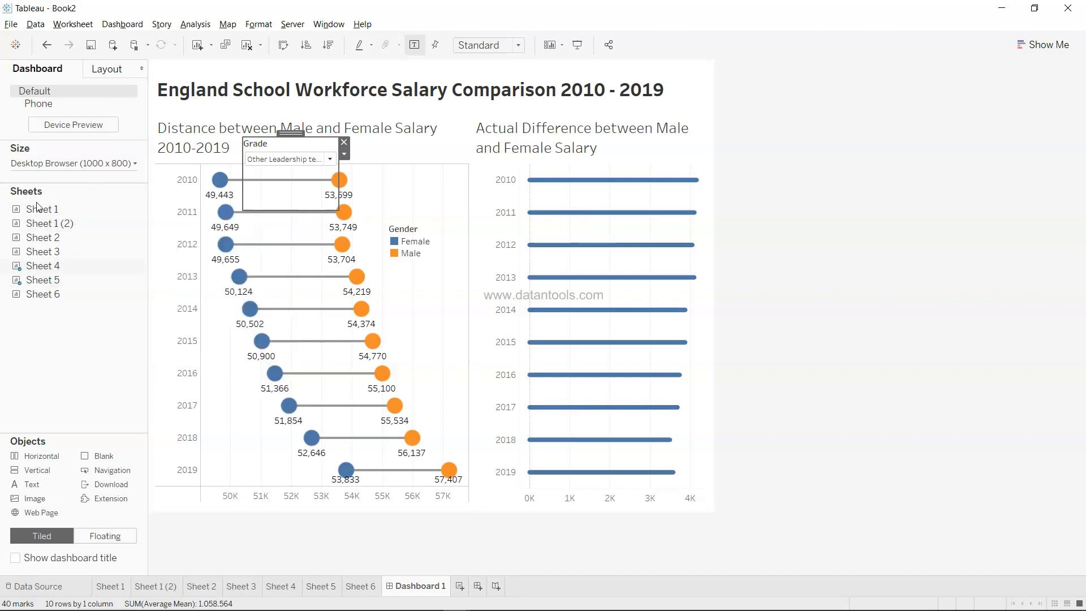
drag(44, 212, 322, 510)
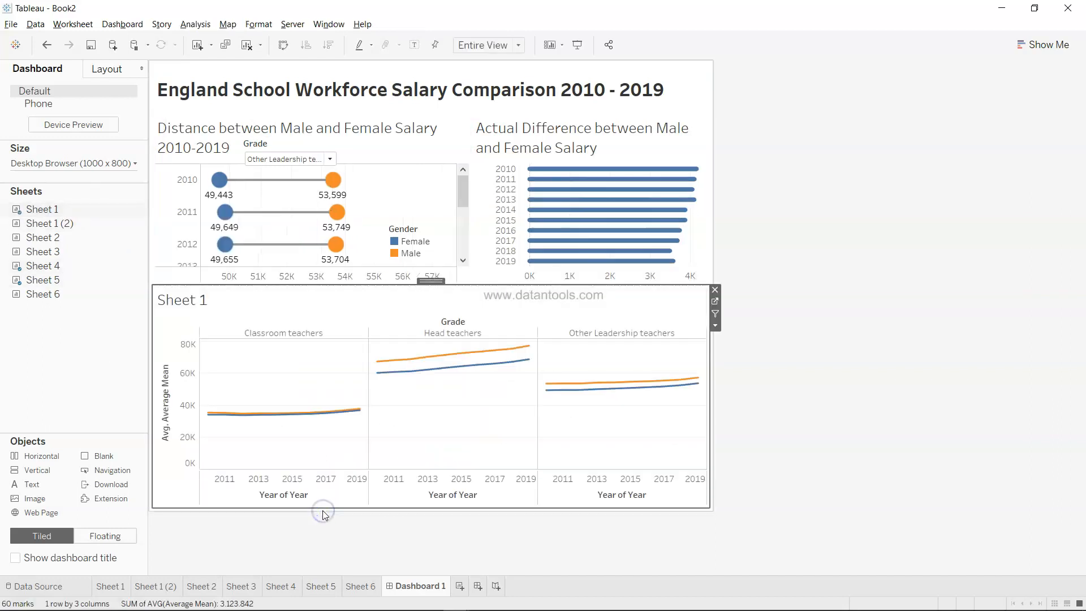
click(489, 284)
click(487, 312)
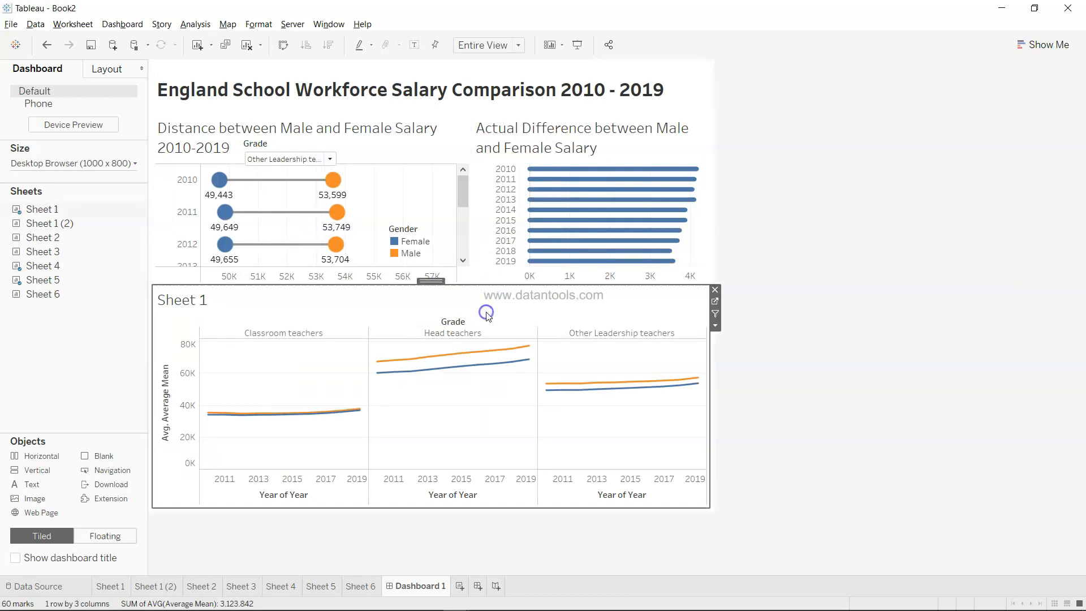
drag(492, 286, 494, 366)
Set the dashboard size to Automatic
click(113, 163)
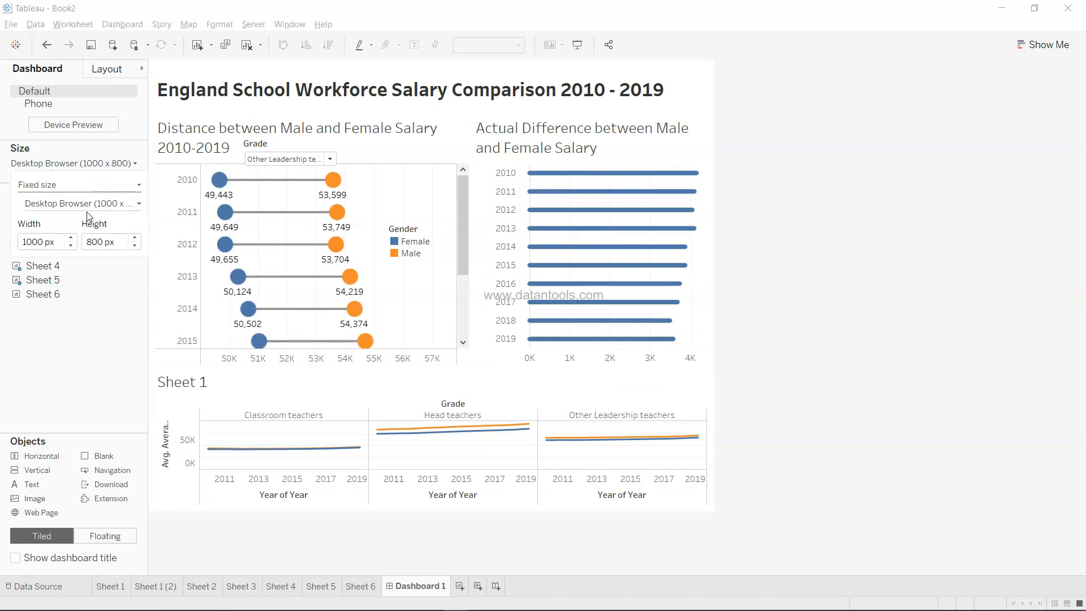
click(94, 185)
click(91, 208)
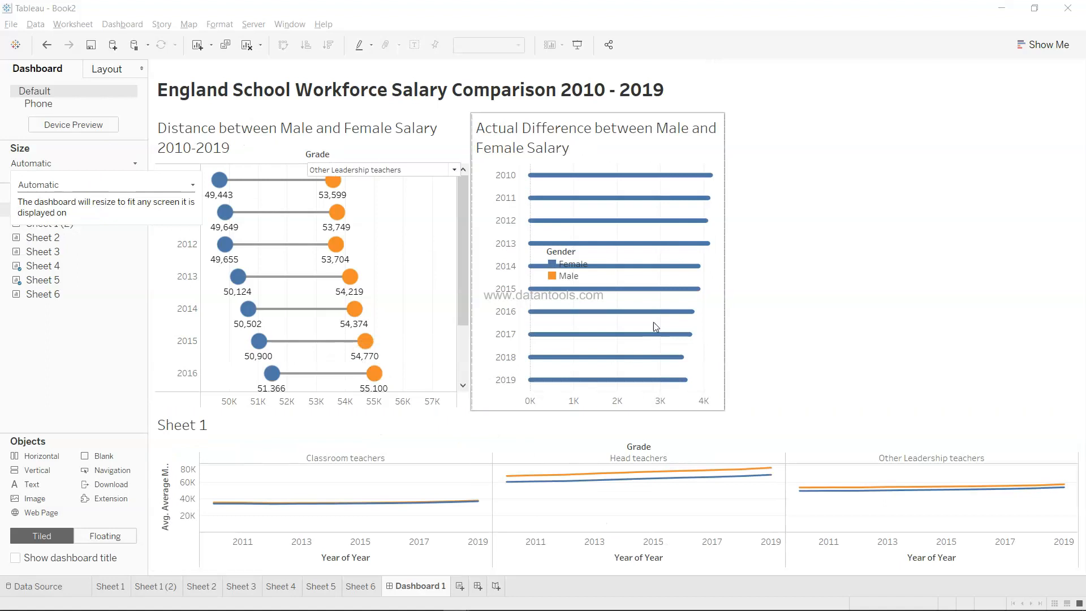
Widen the salary difference chart and the dumbbell chart so that together they fill the dashboard's full width
click(812, 338)
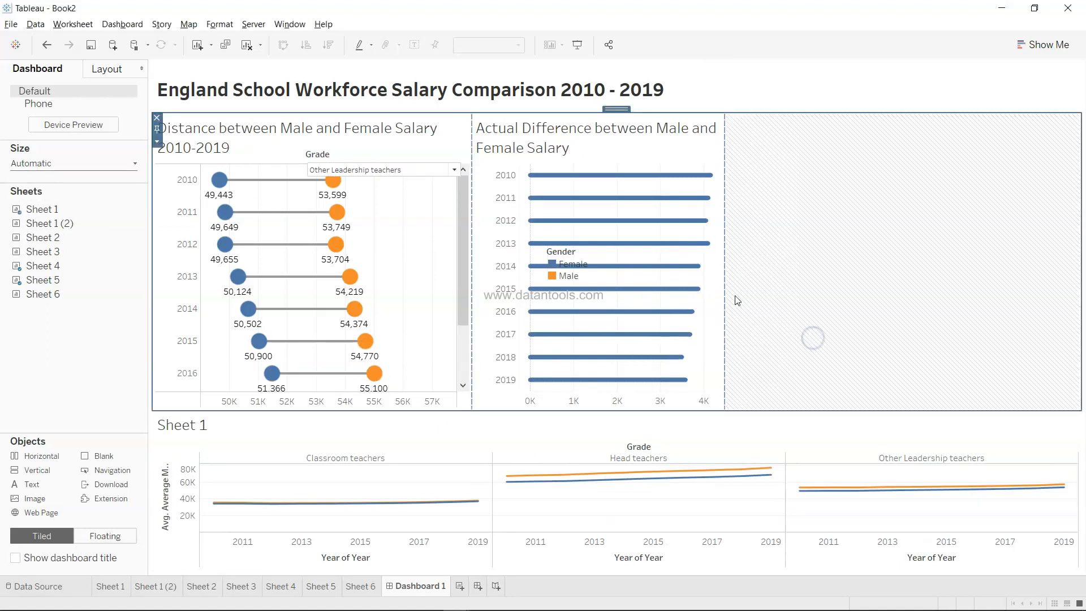
drag(724, 292, 863, 284)
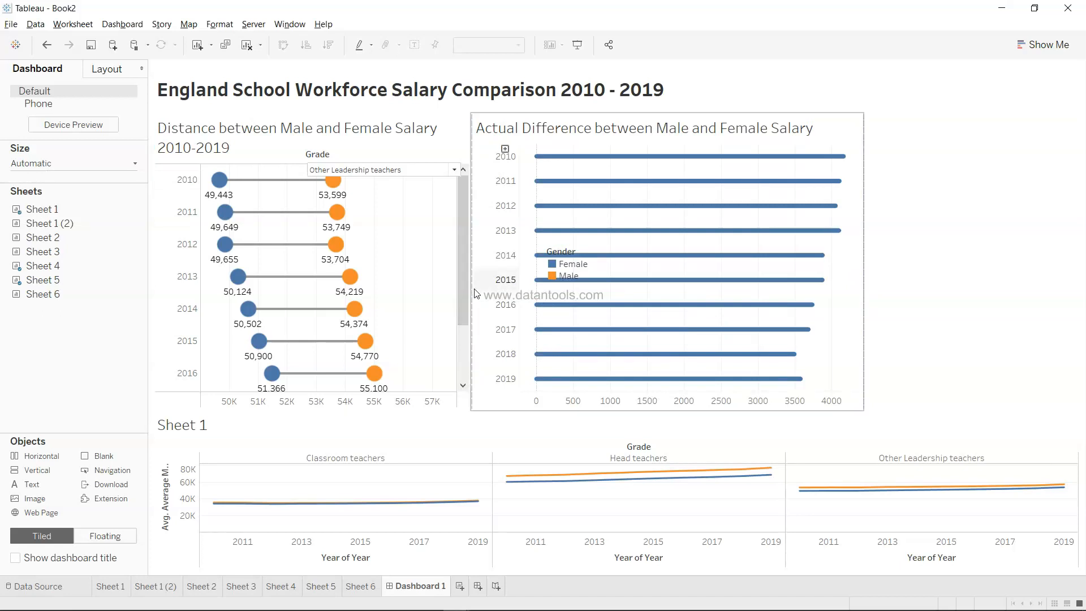
drag(471, 291, 685, 293)
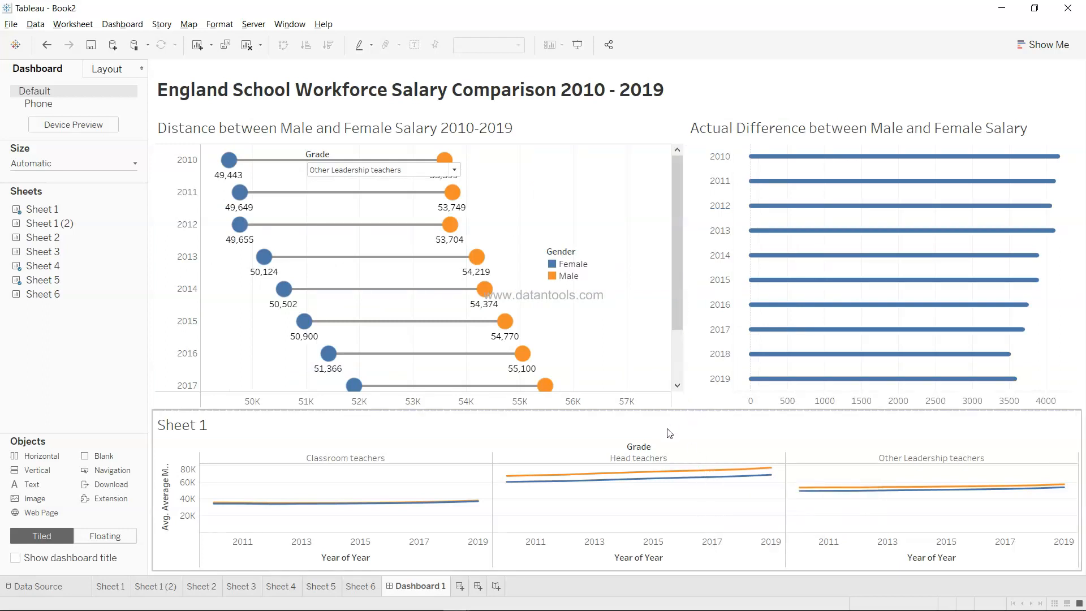
Try a shorter and then a taller Sheet 1 area by shifting its border with the two charts above
click(706, 406)
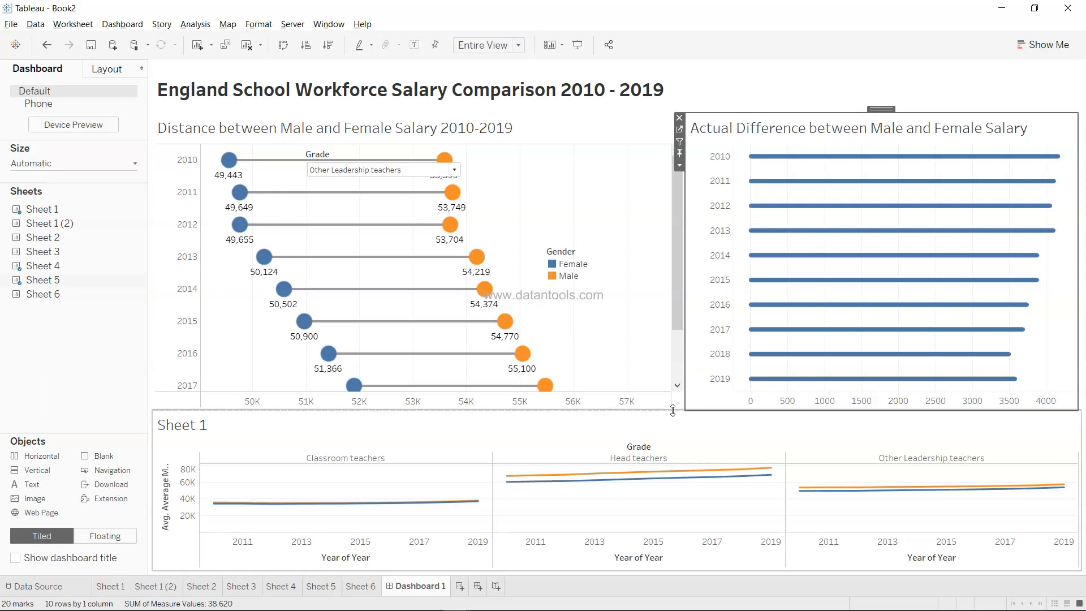
drag(672, 410, 677, 465)
click(626, 300)
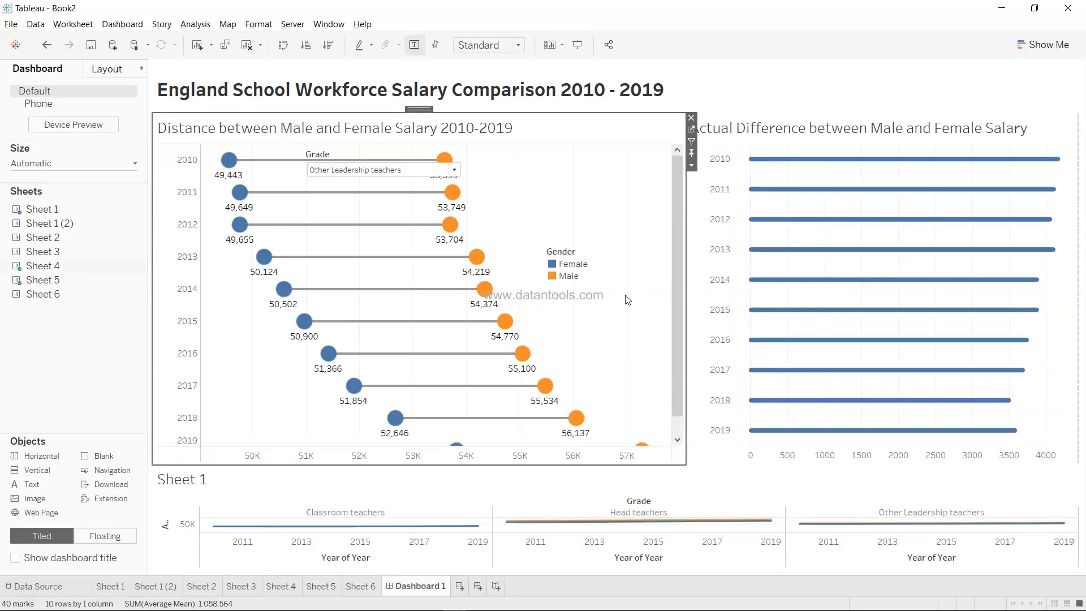
drag(703, 463, 695, 334)
click(771, 464)
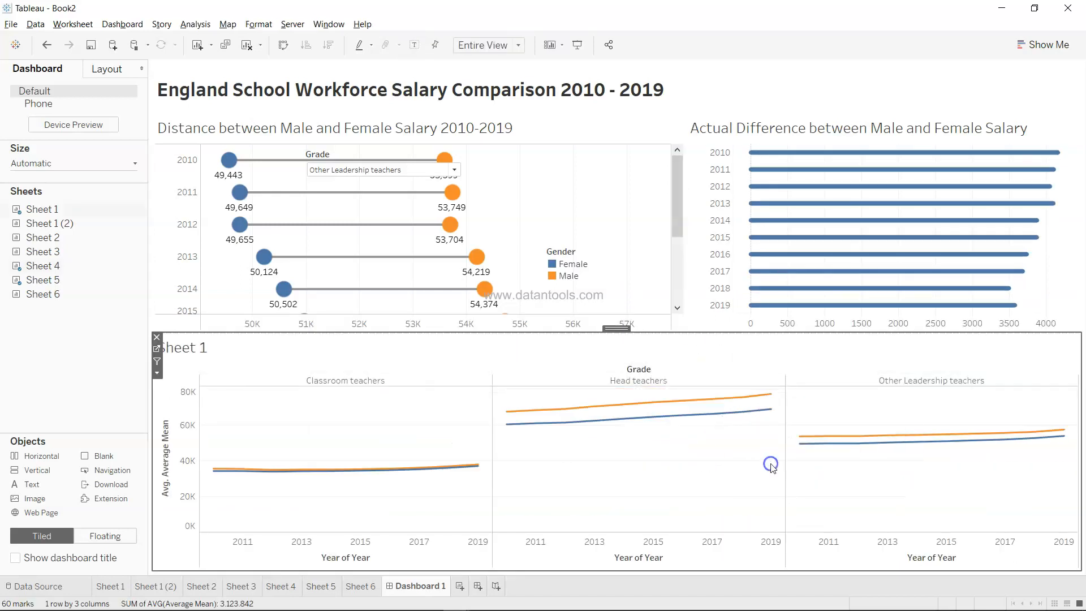
Remove Sheet 1 from the dashboard and set the dashboard to the fixed Desktop Browser (1000 x 800) size
click(158, 337)
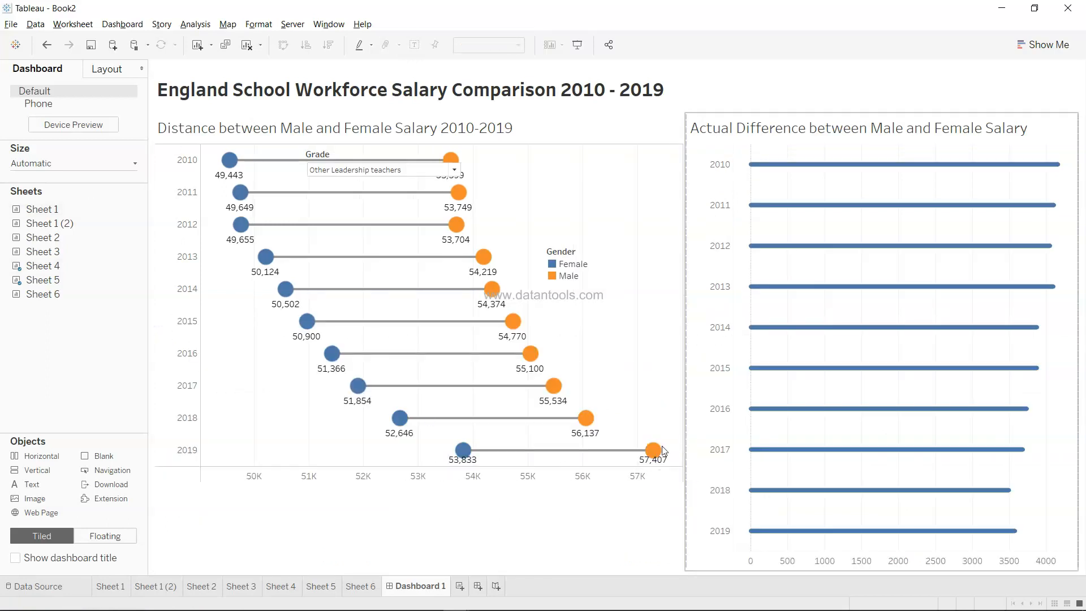
click(85, 168)
click(85, 183)
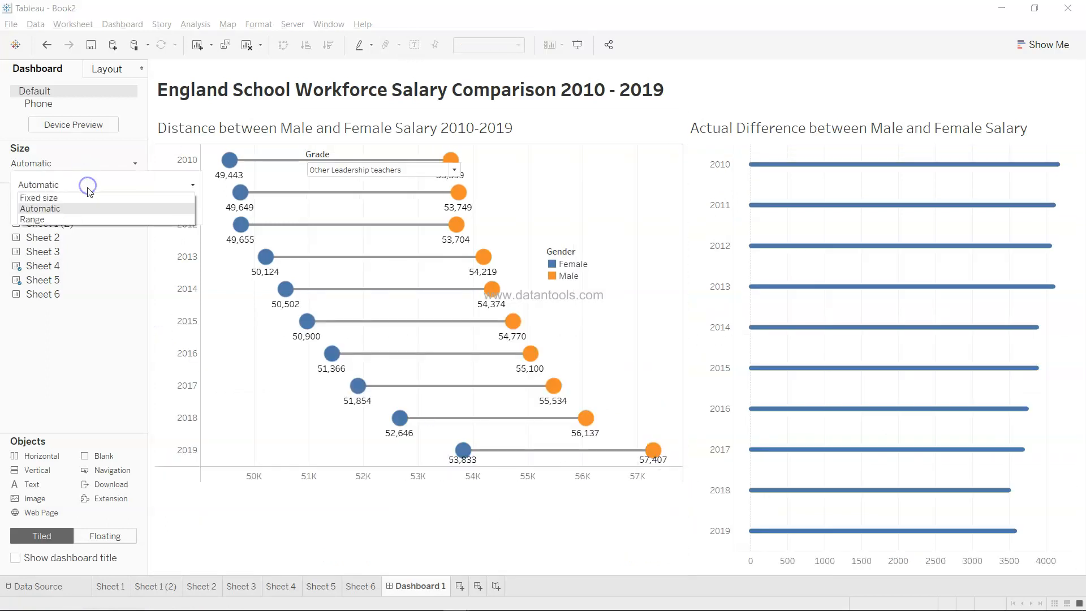
click(90, 199)
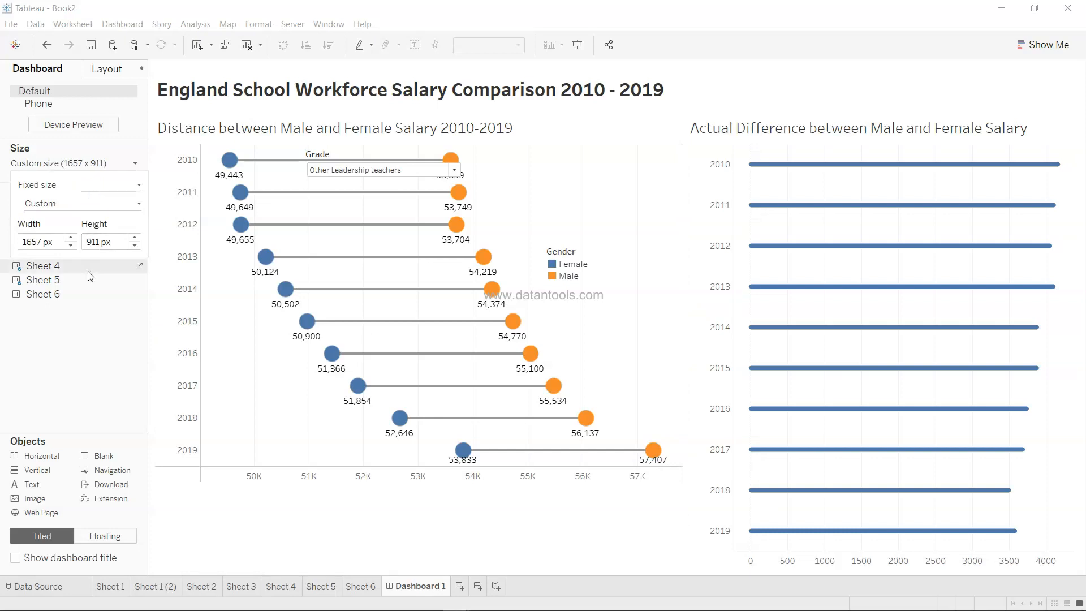
click(83, 205)
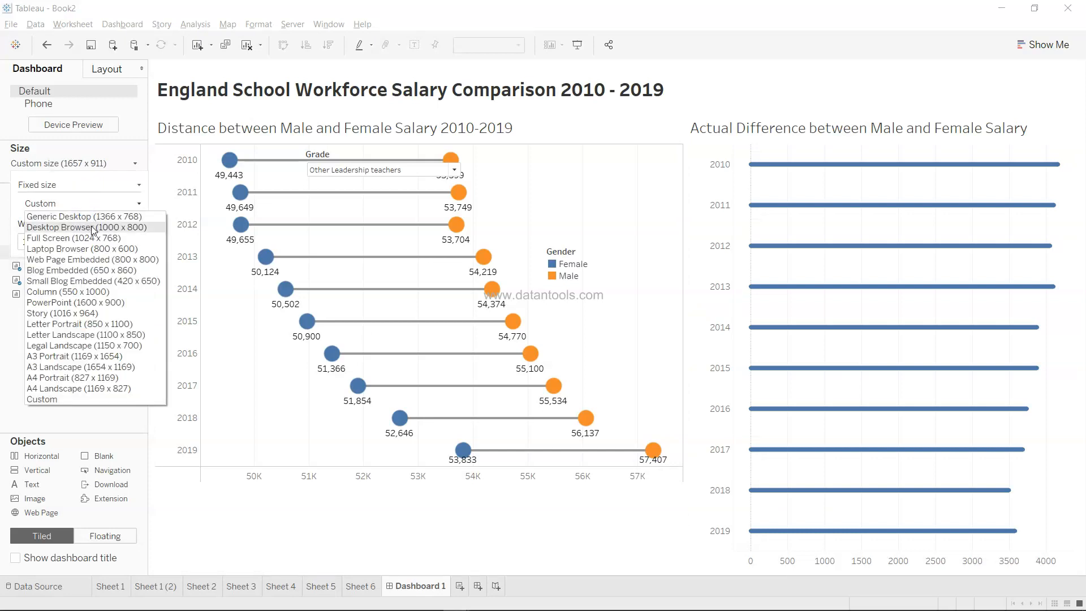
click(93, 227)
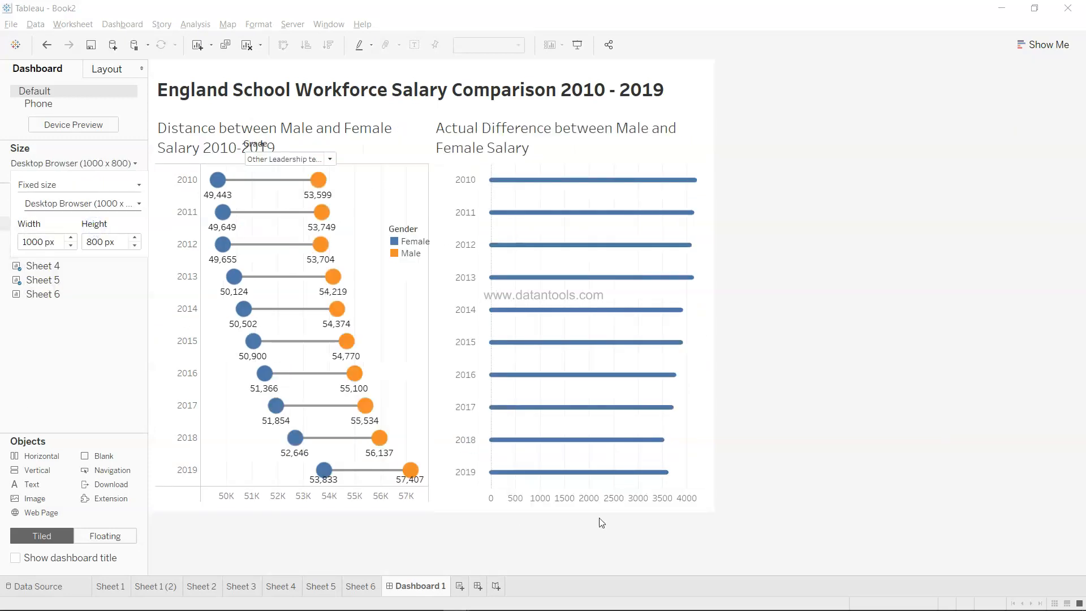
click(718, 418)
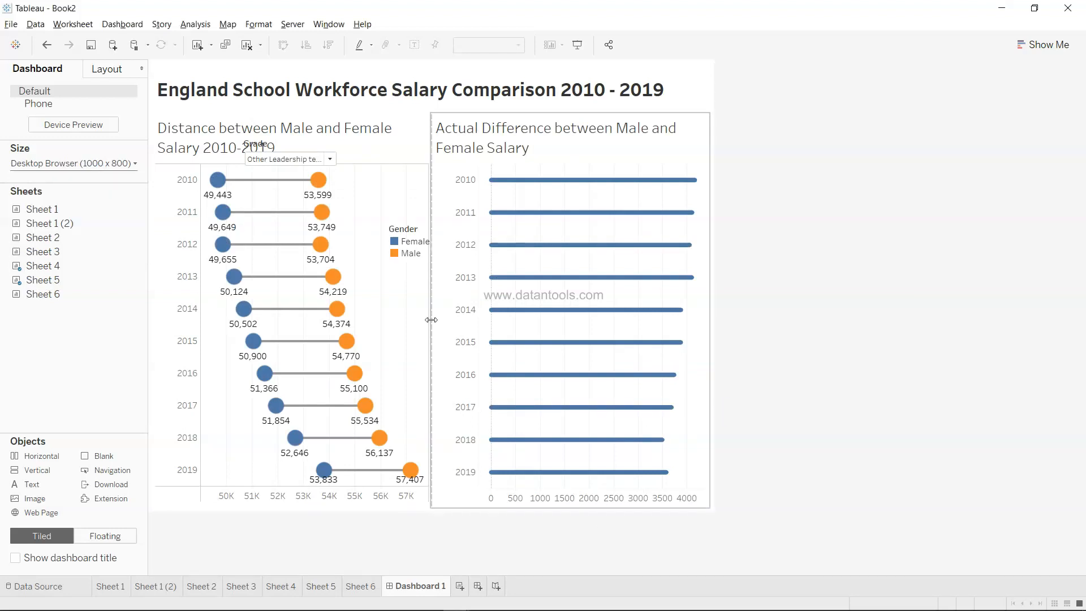
Shift the floating Grade filter sideways so it clears the second line of the dumbbell chart's title
click(315, 151)
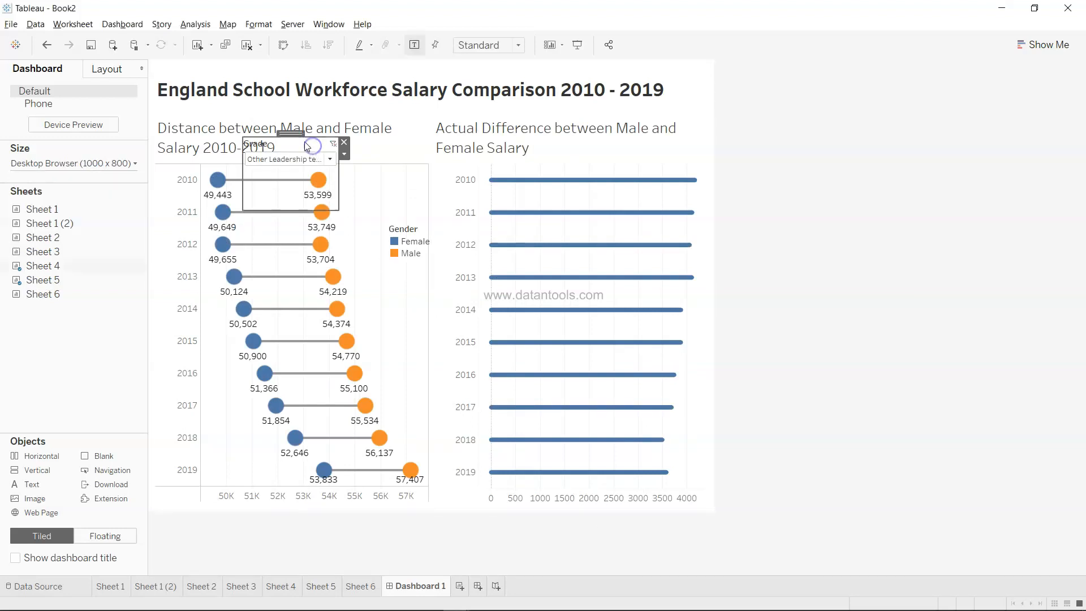
drag(294, 131, 341, 132)
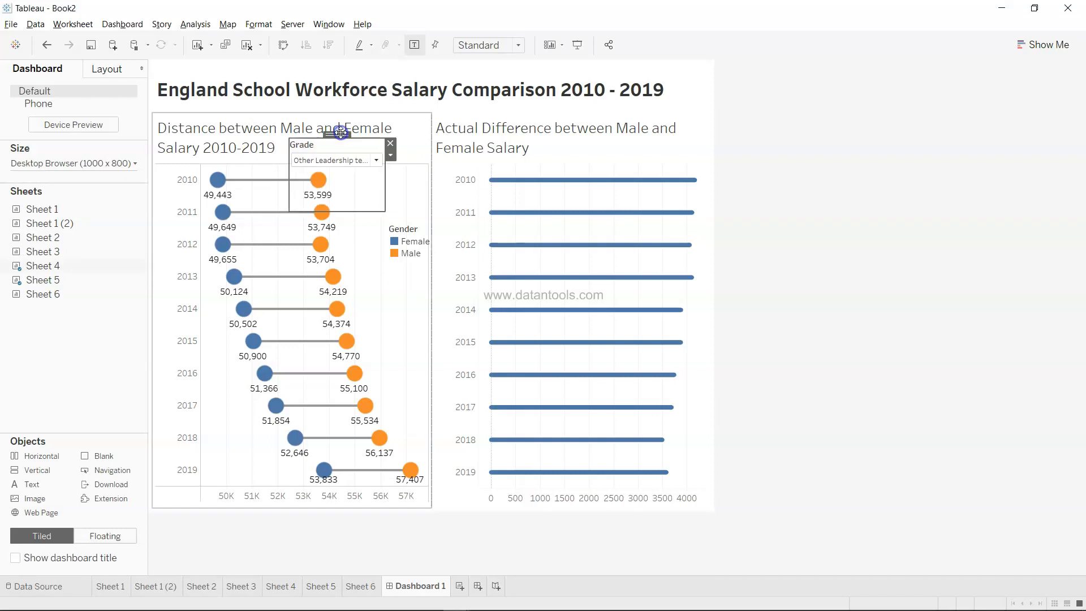
click(851, 288)
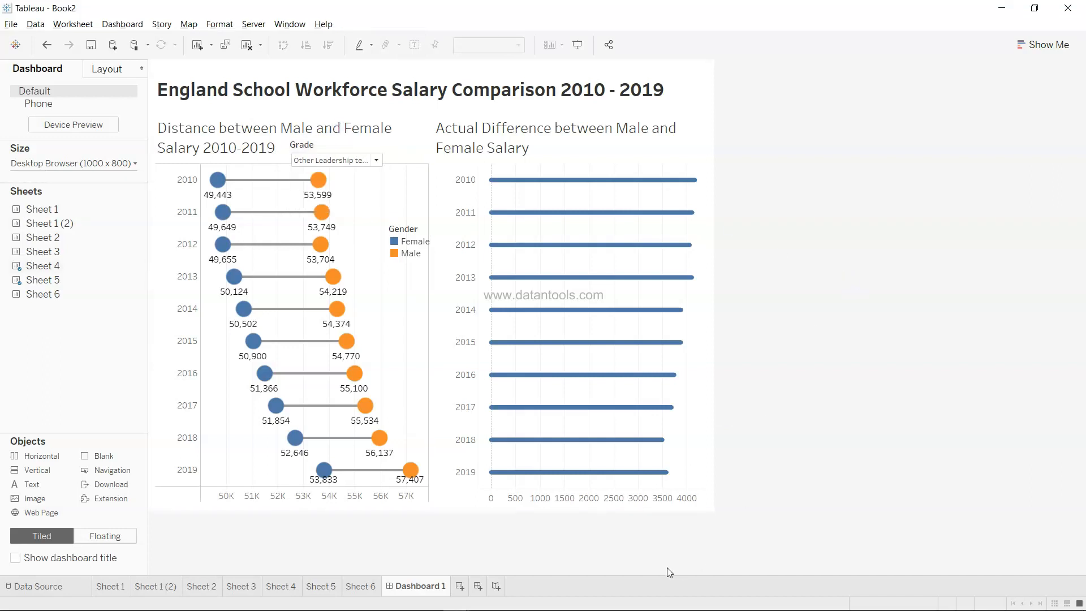
Review the charts on the worksheets from Sheet 1 through Sheet 6, then return to Dashboard 1
click(112, 586)
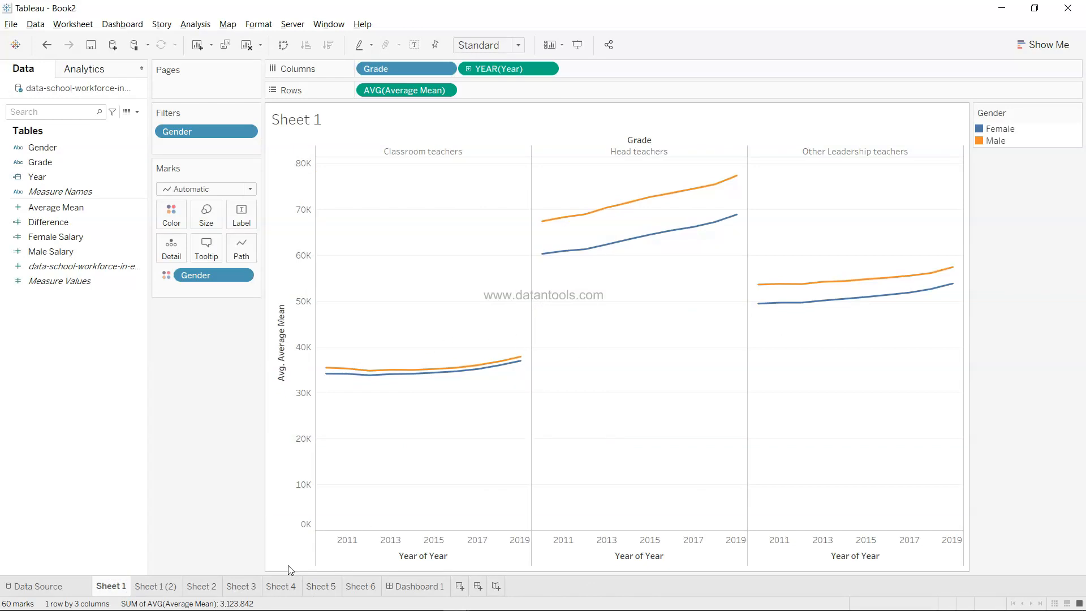
click(158, 586)
click(198, 586)
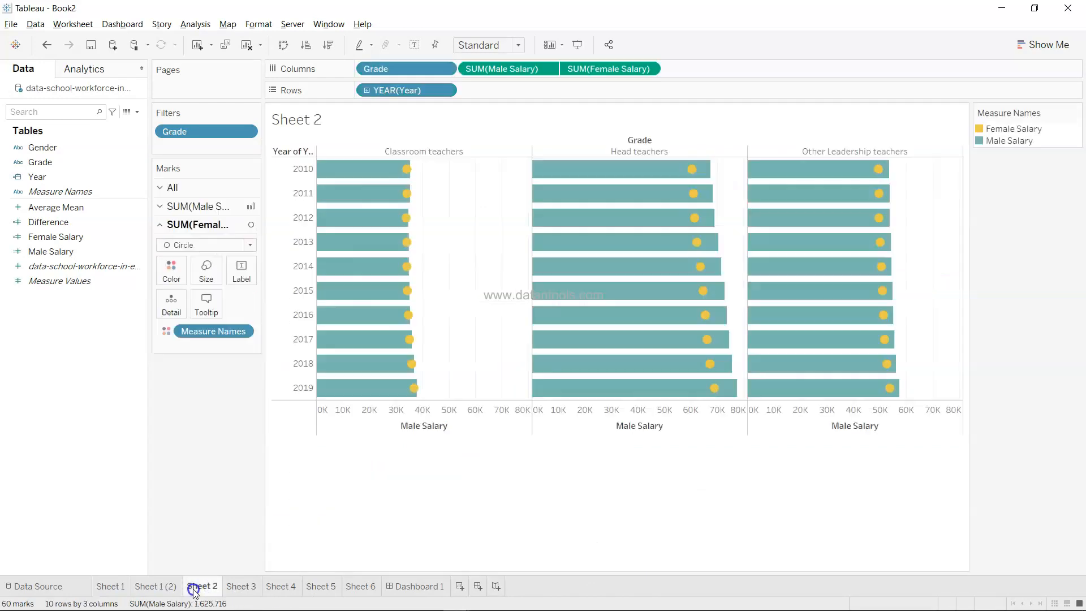
click(247, 587)
click(292, 586)
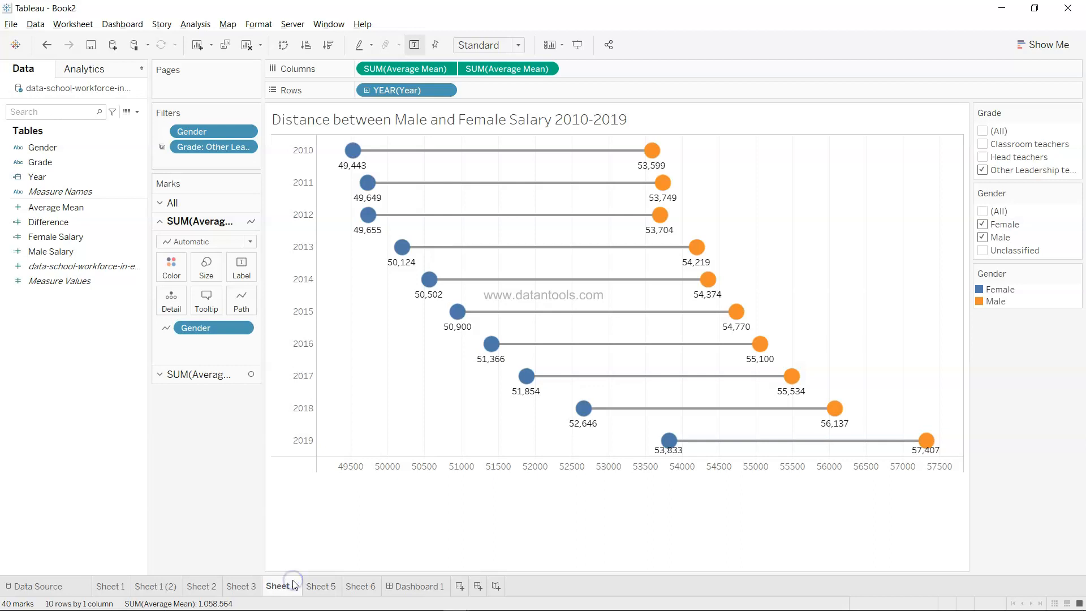
click(320, 586)
click(357, 586)
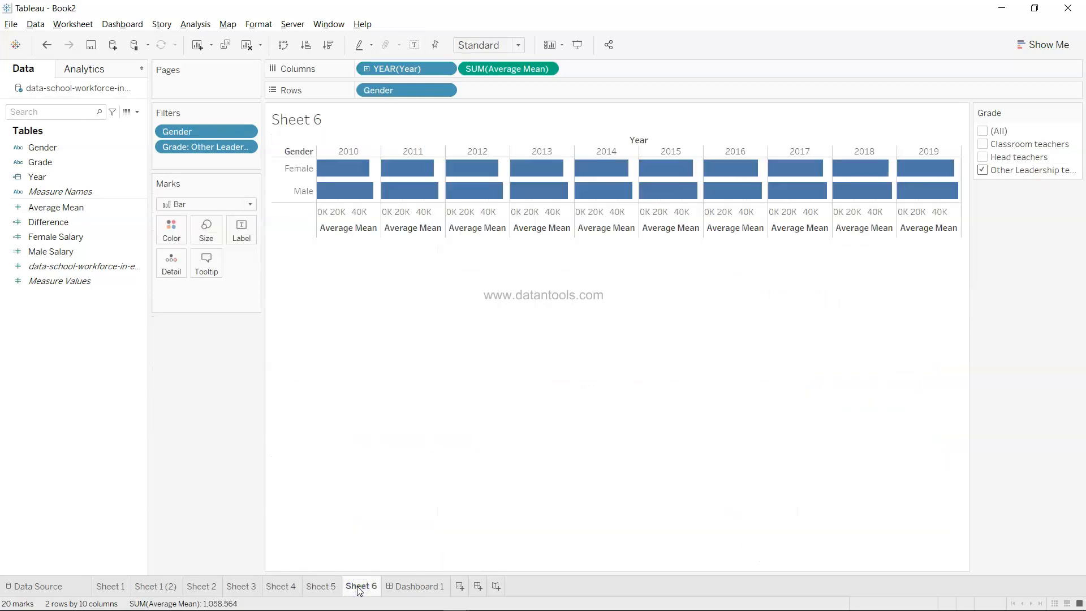
click(396, 586)
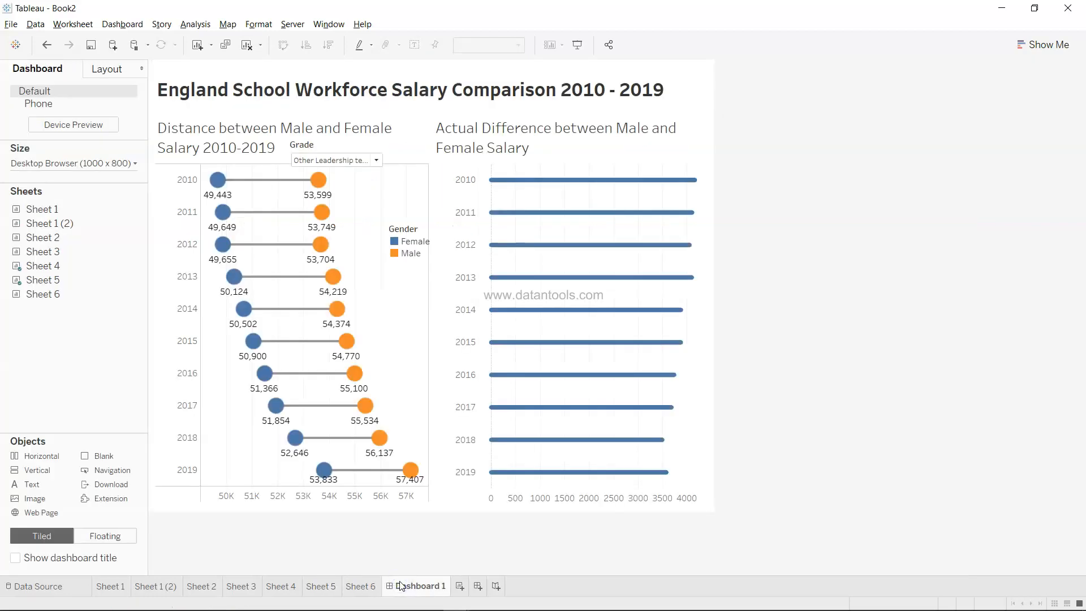
Nudge the floating Grade filter slightly upward, above the dumbbell chart's plot area
click(322, 150)
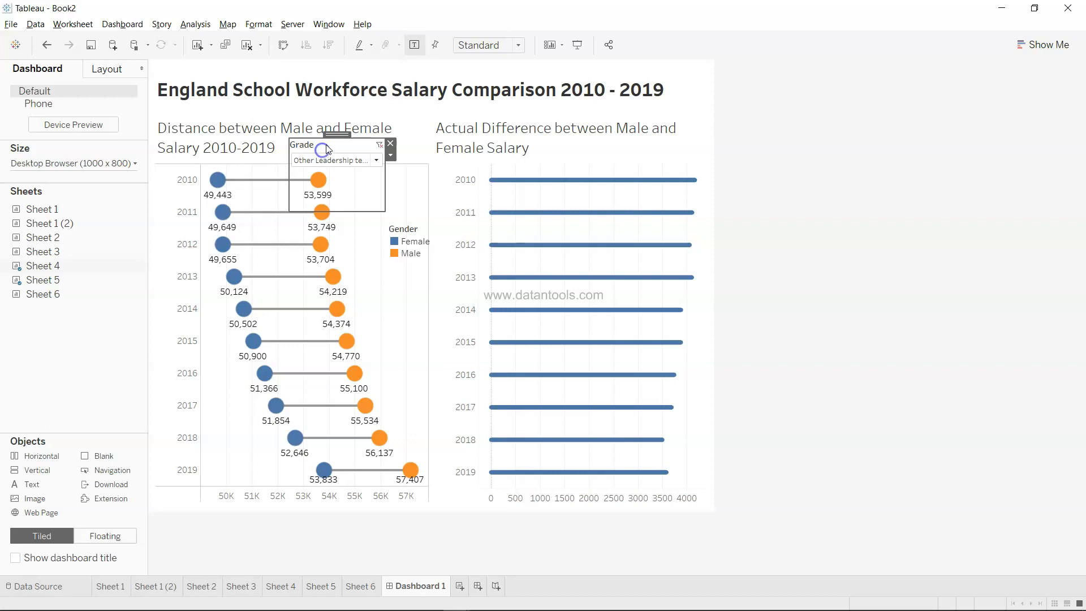
drag(333, 136, 334, 128)
click(809, 274)
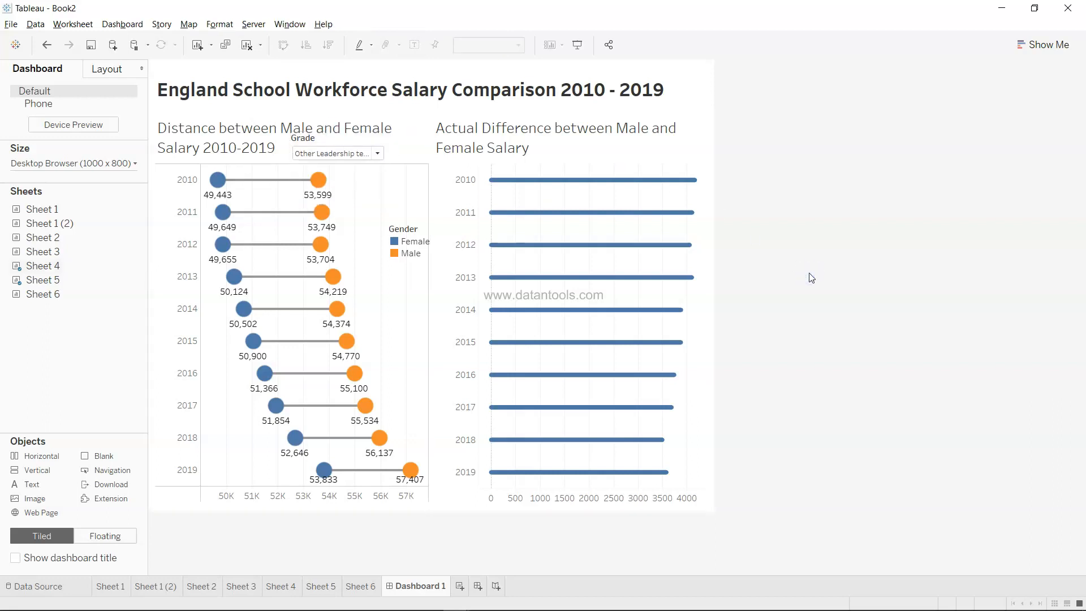